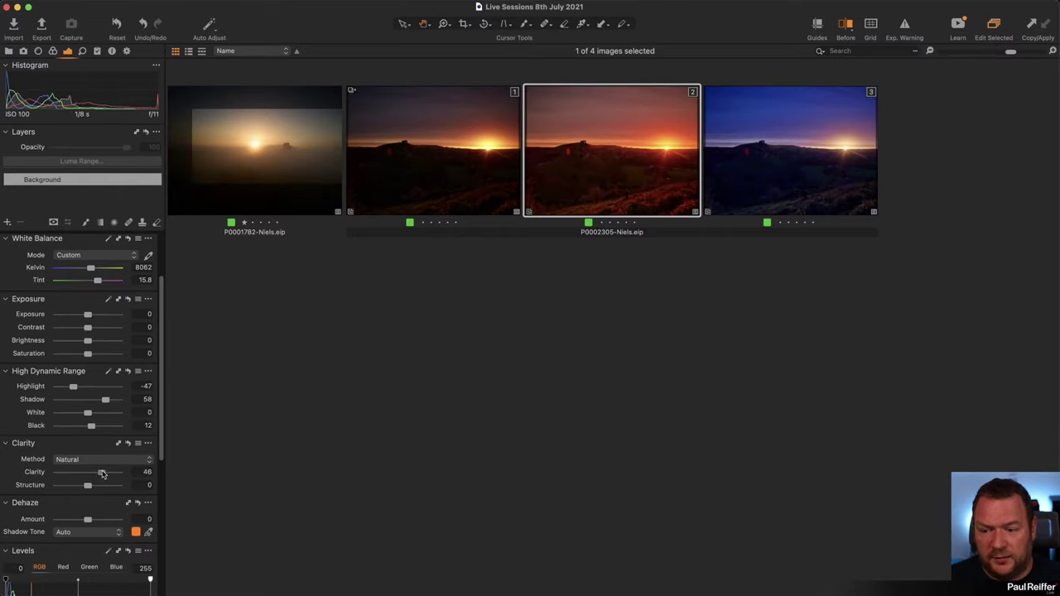
Step: Raise the selected second sunset variant's Exposure to 0.95
left_click_drag(87, 315, 95, 316)
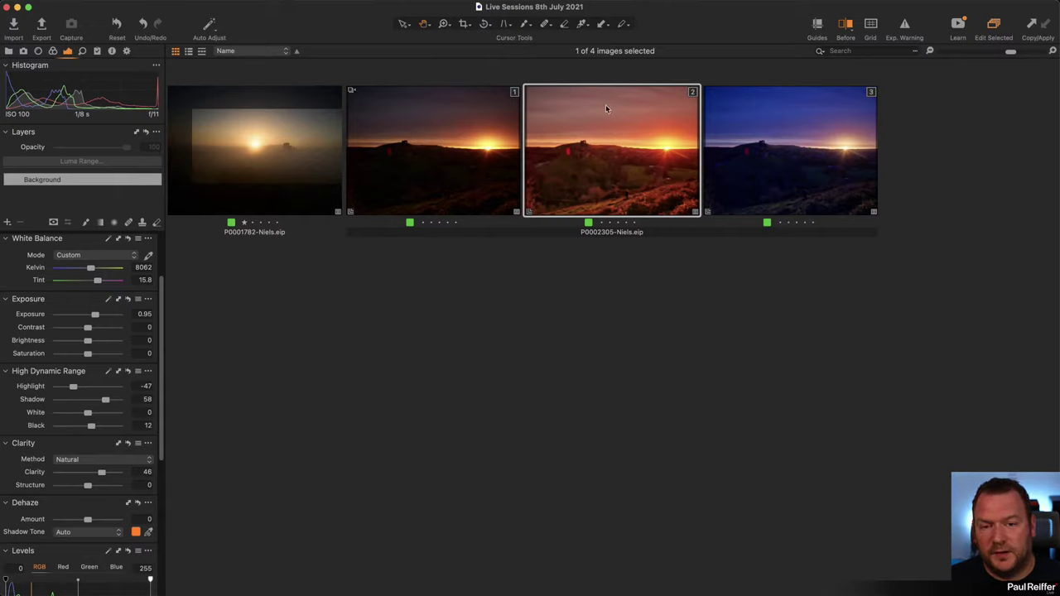
right_click(583, 141)
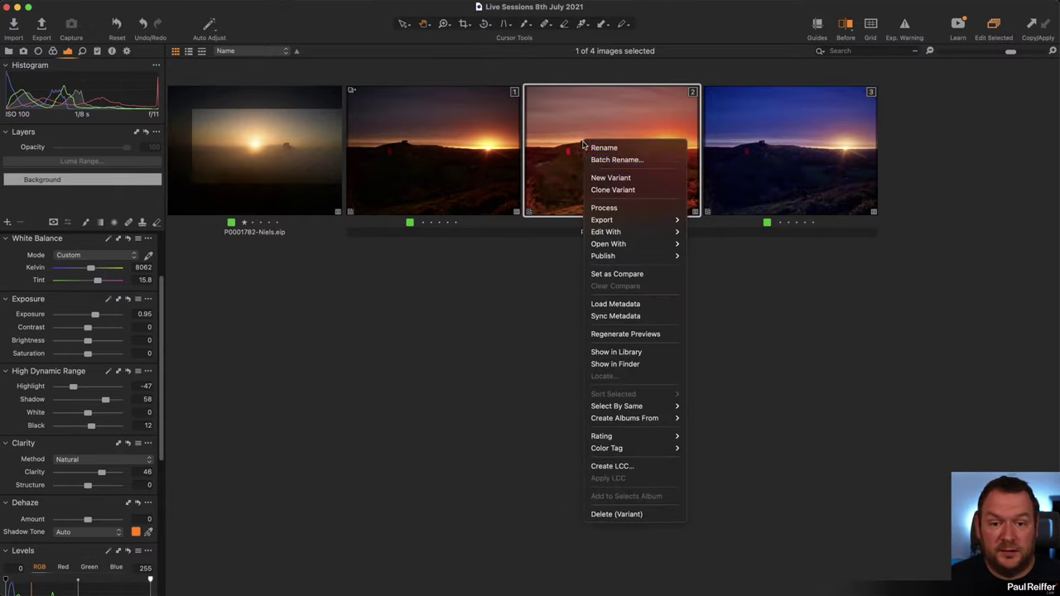
mouse_move(654, 235)
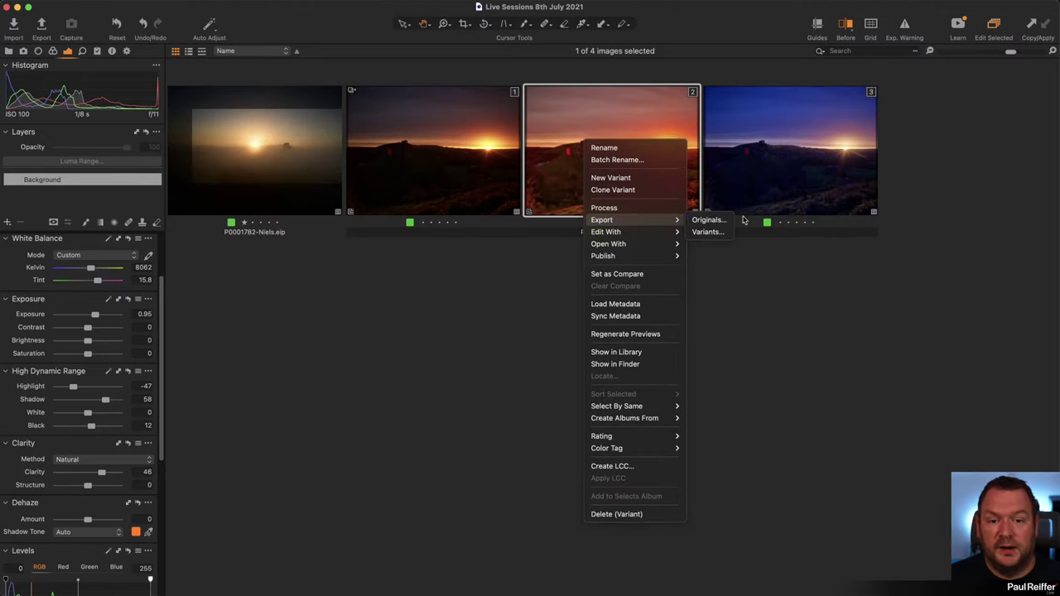
left_click(717, 220)
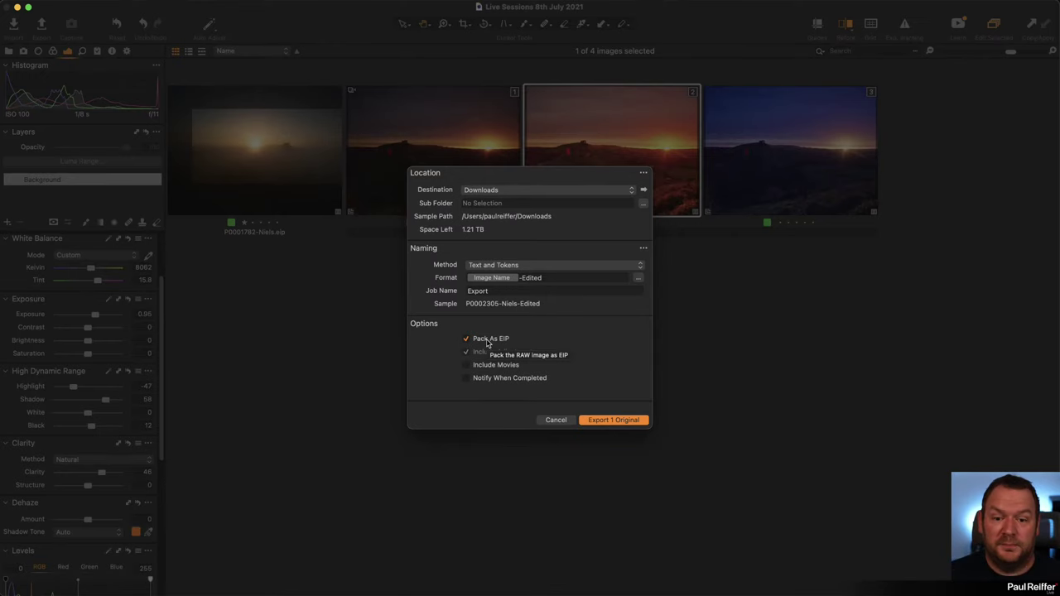
left_click(556, 420)
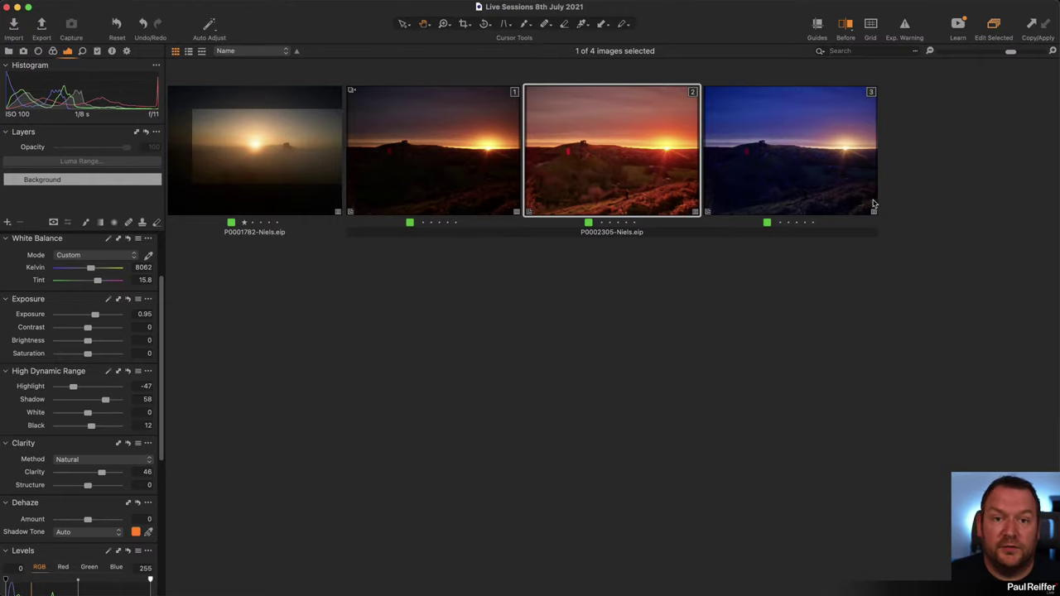
Step: Clone edited variant 2, then add a fresh default variant (5156 K, Exposure 0) from the clone
right_click(578, 136)
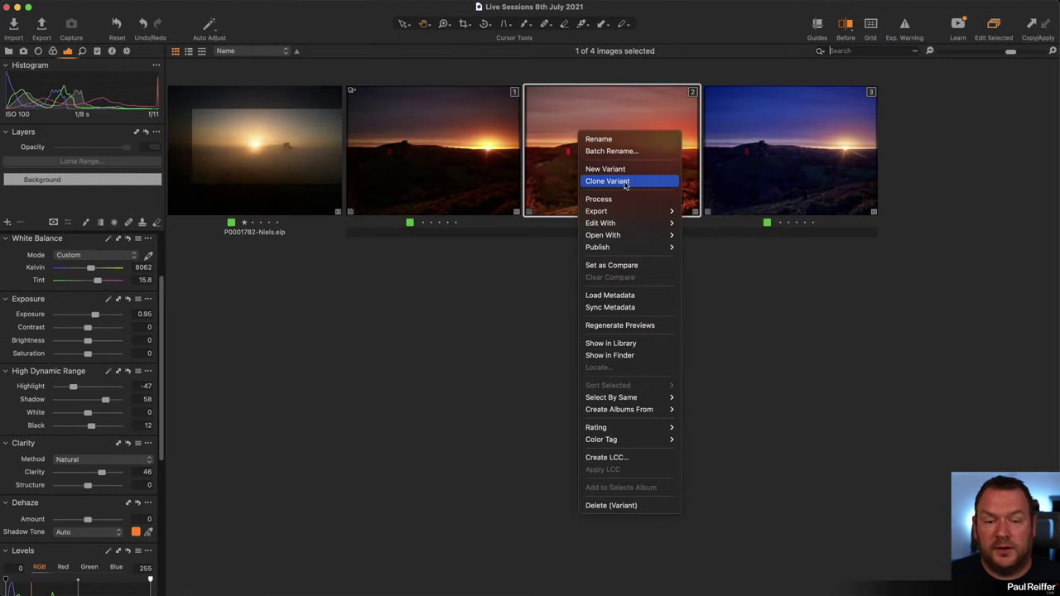
left_click(633, 181)
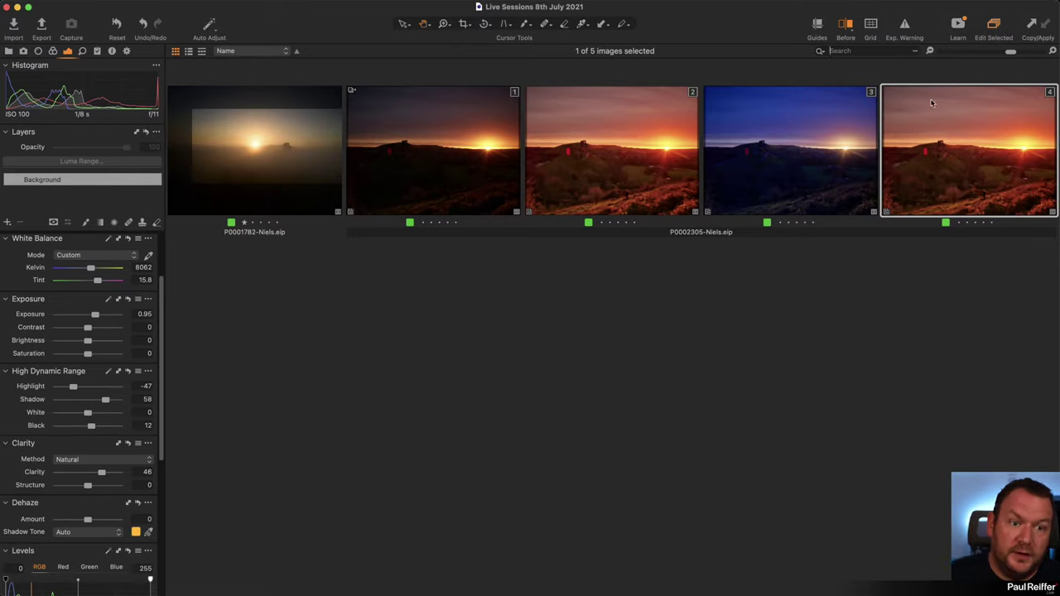
right_click(935, 148)
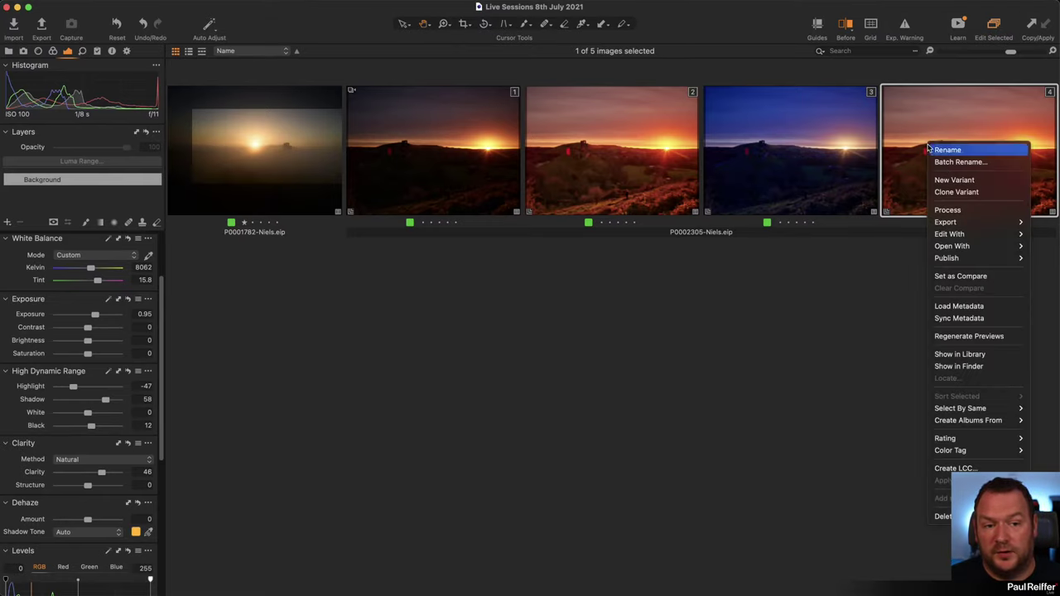
left_click(980, 182)
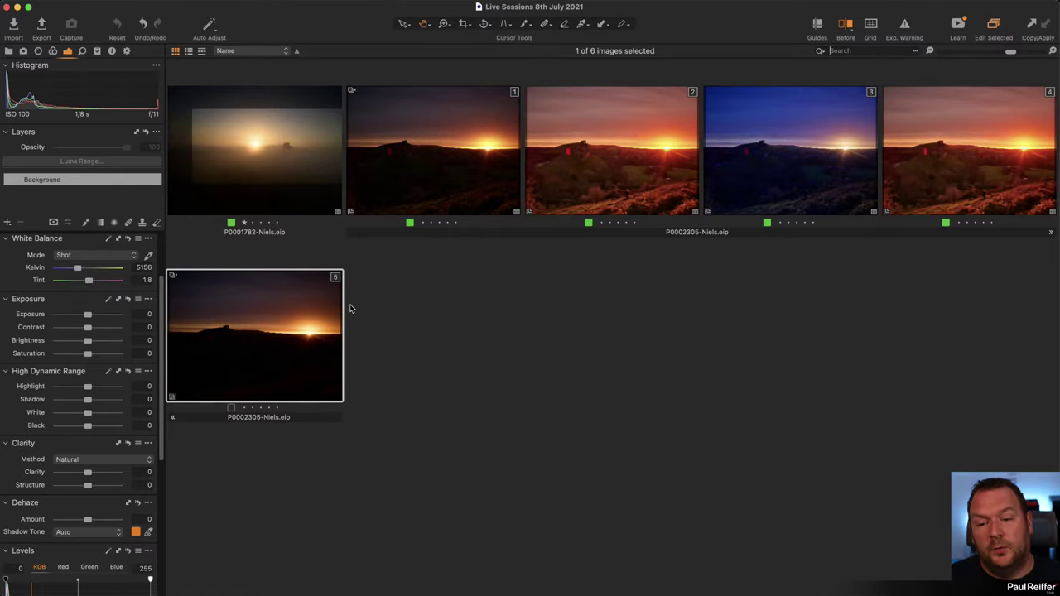
Step: Move the cloned orange variant between thumbnails 2 and 3, ahead of the blue one
right_click(593, 151)
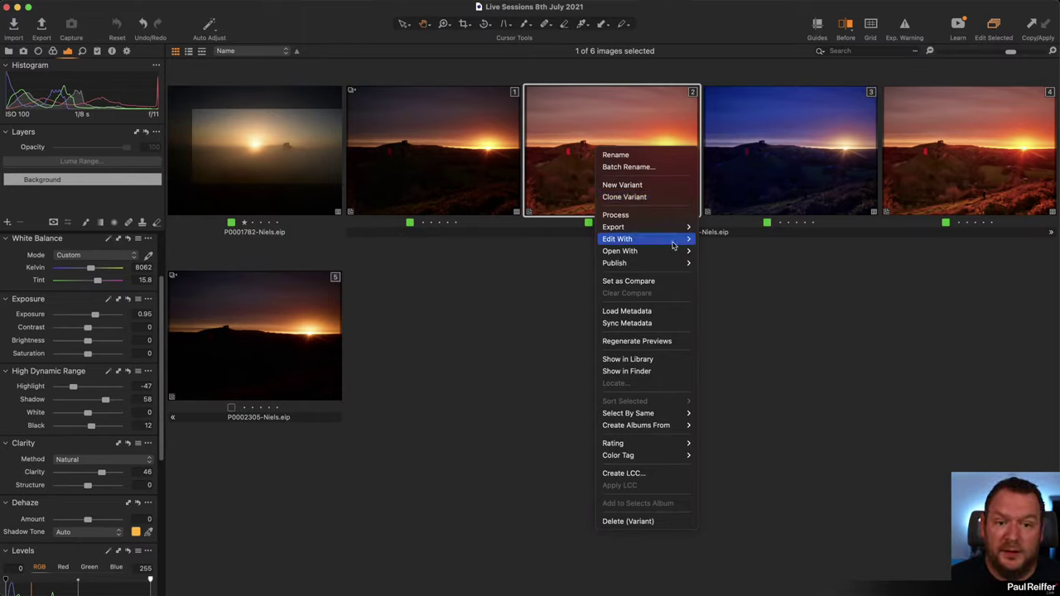
left_click(604, 142)
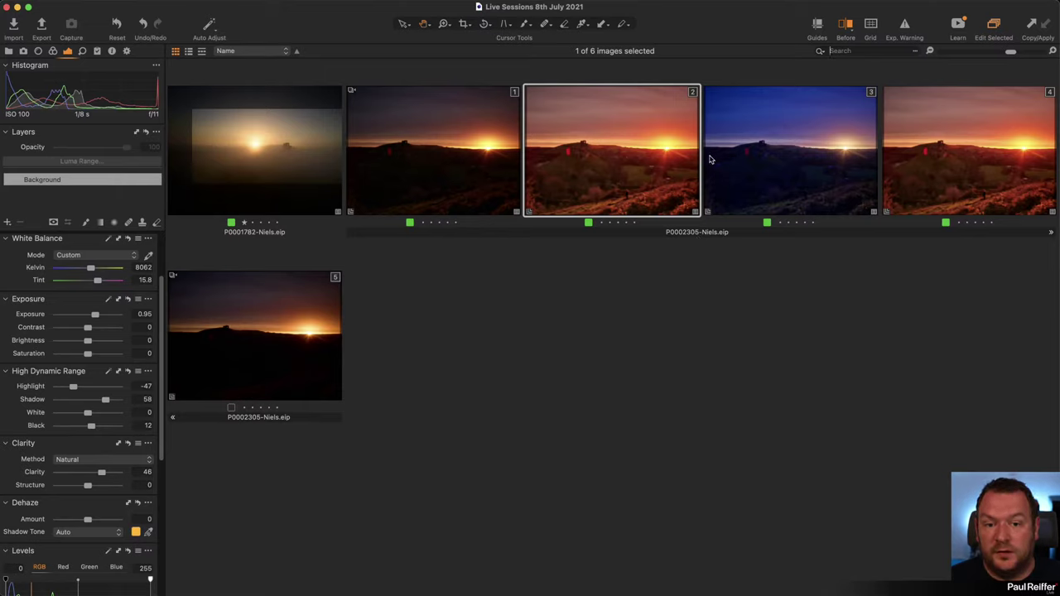
left_click_drag(923, 155, 671, 153)
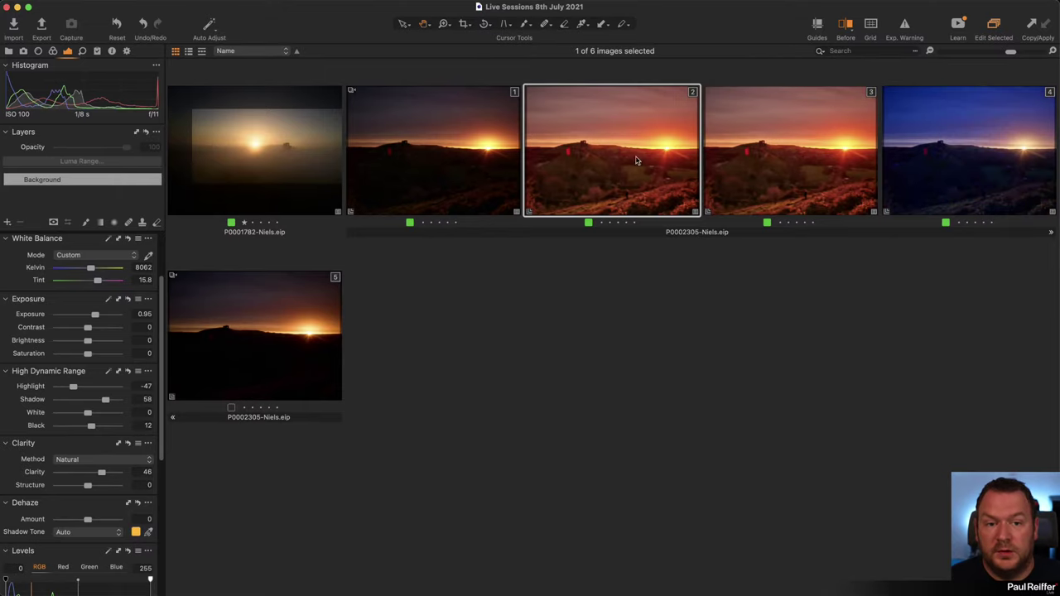
Step: Inspect the unadjusted fifth variant's settings, then reselect the edited second variant
right_click(587, 165)
left_click(643, 202)
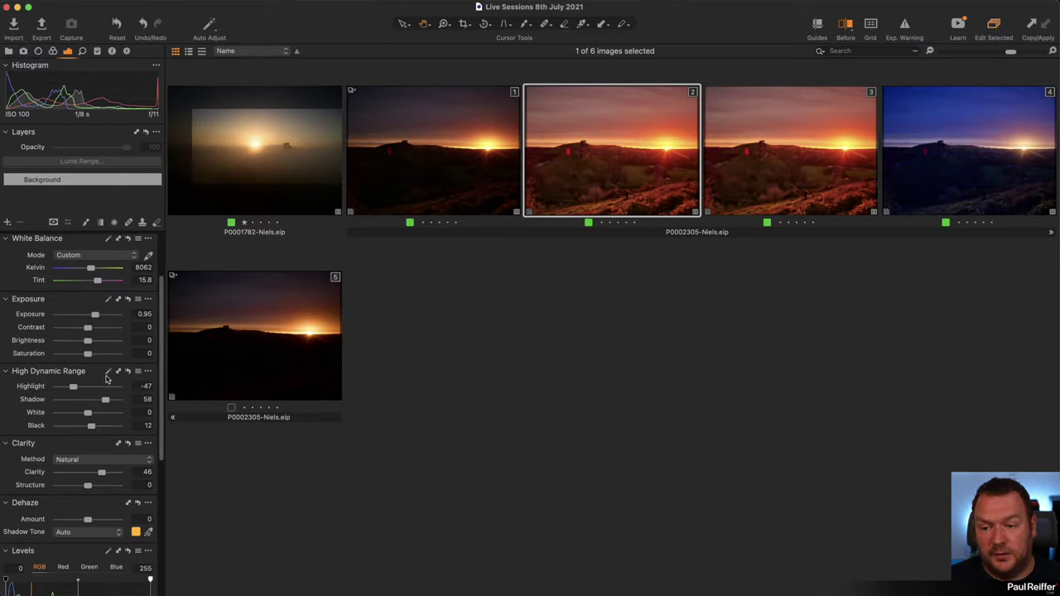
left_click(320, 323)
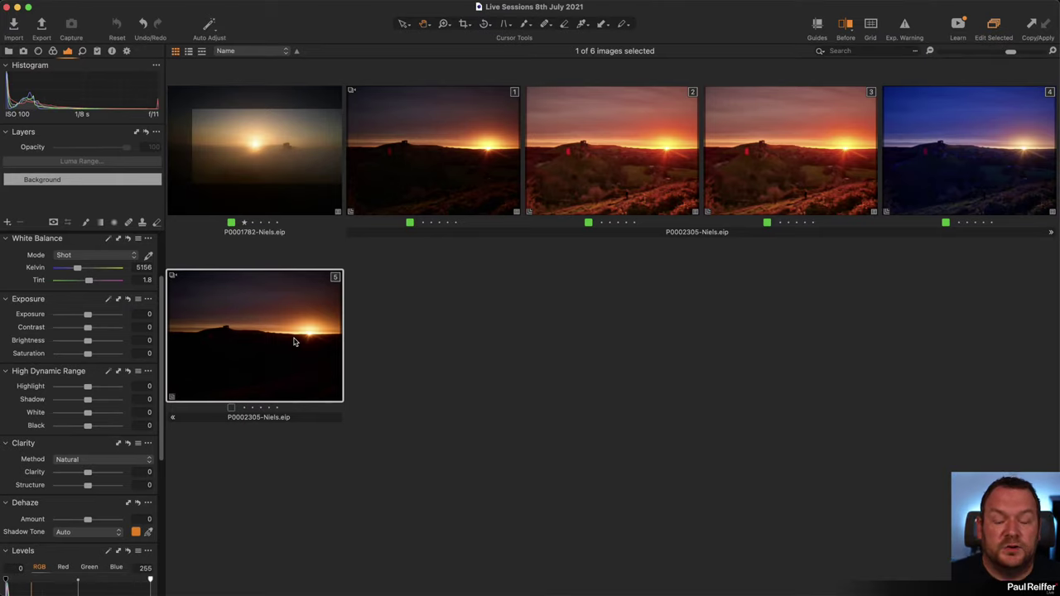
left_click(624, 155)
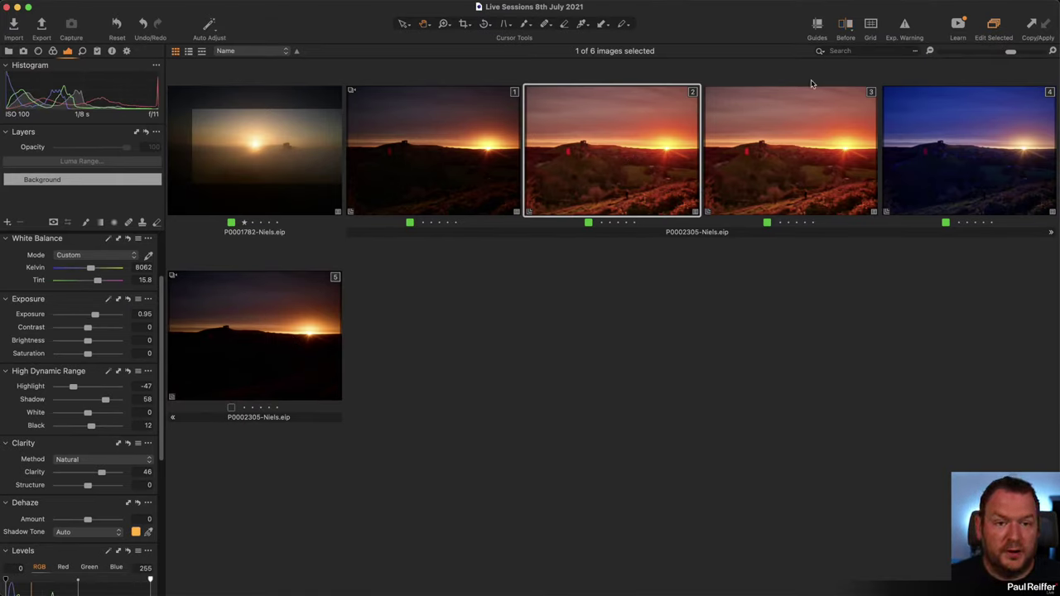
double_click(619, 183)
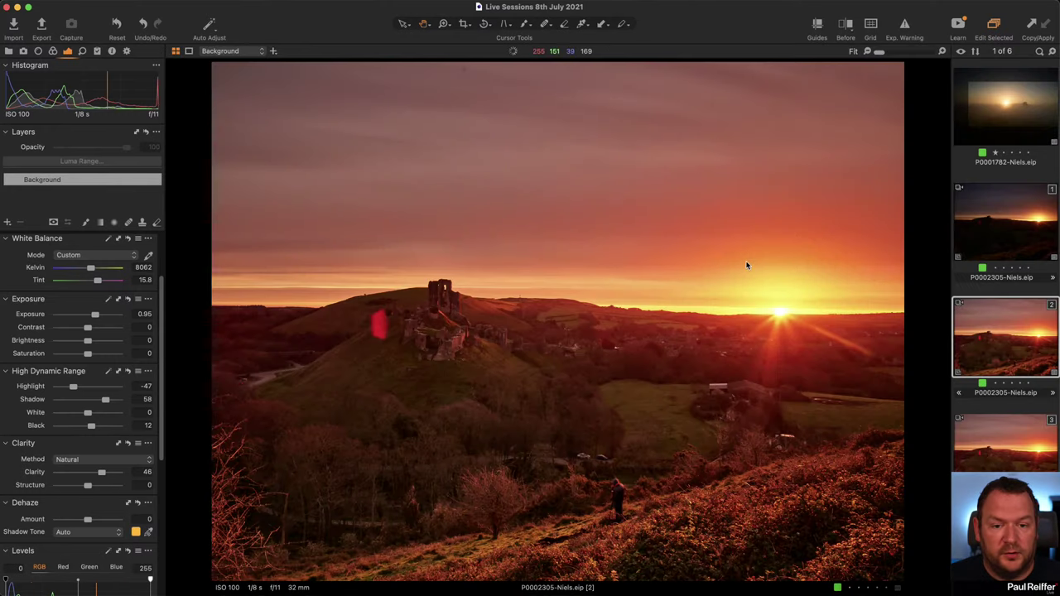
key("y")
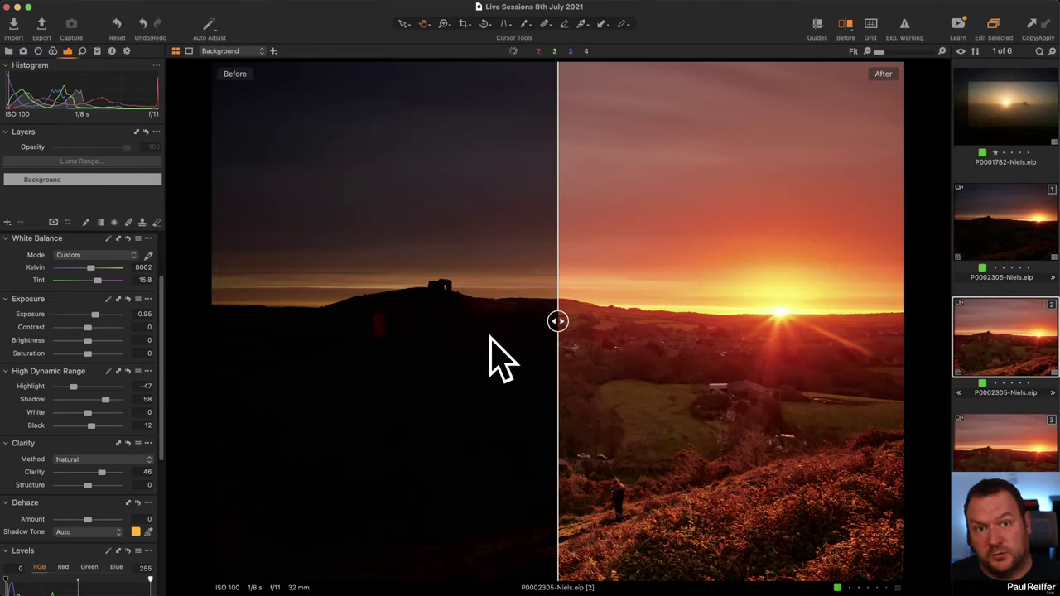
left_click_drag(557, 320, 164, 379)
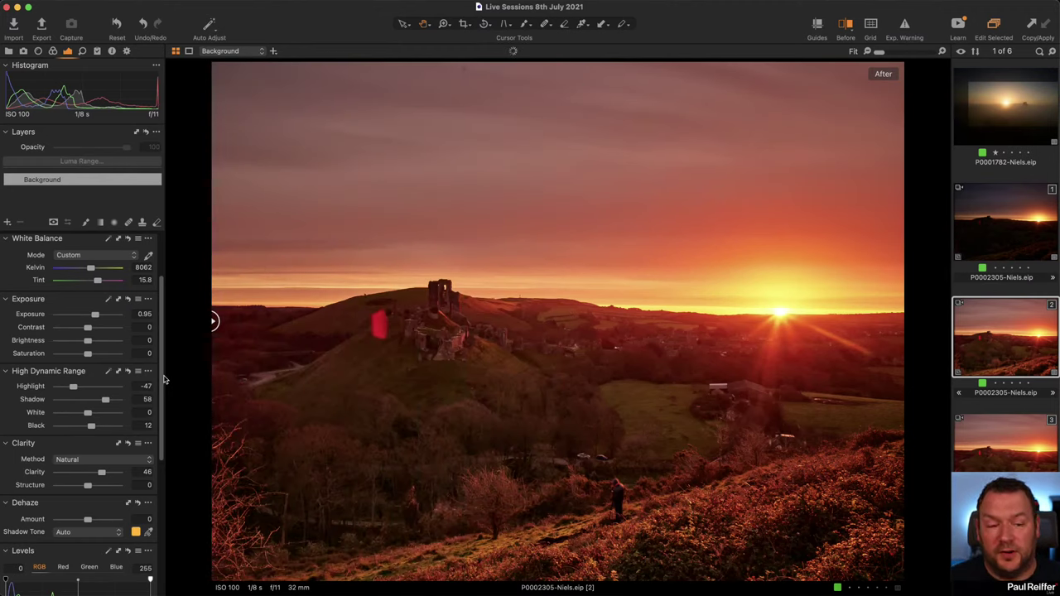
scroll(1015, 365, "down", 5)
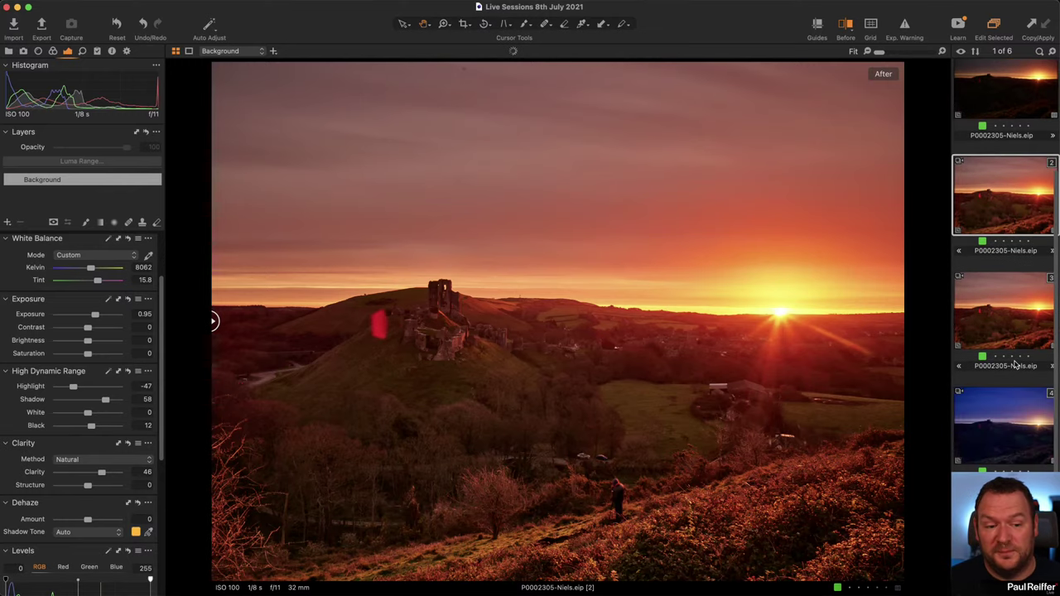
key("F2")
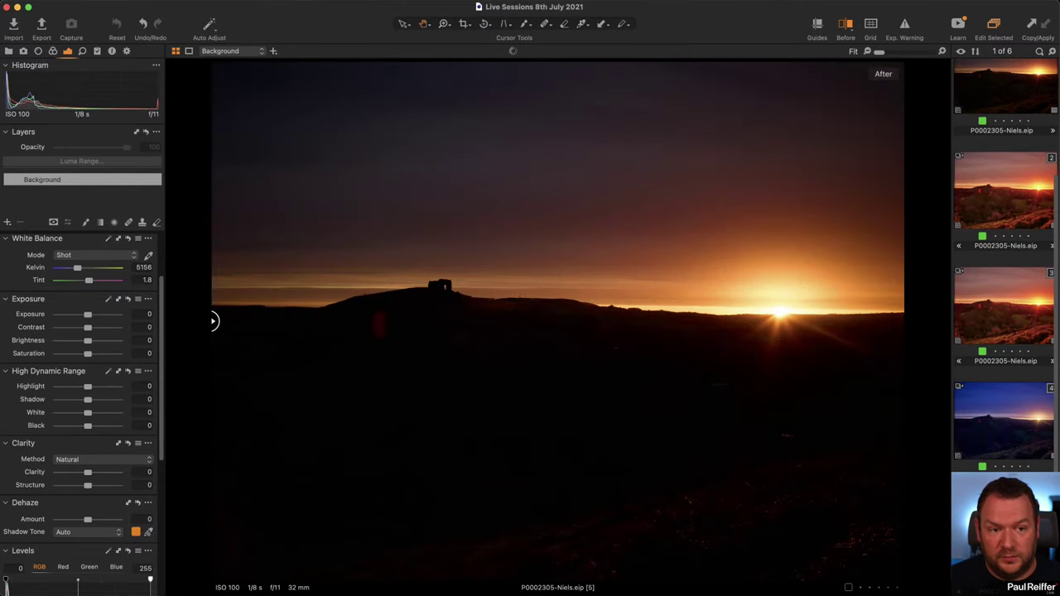
left_click(1006, 208, "super")
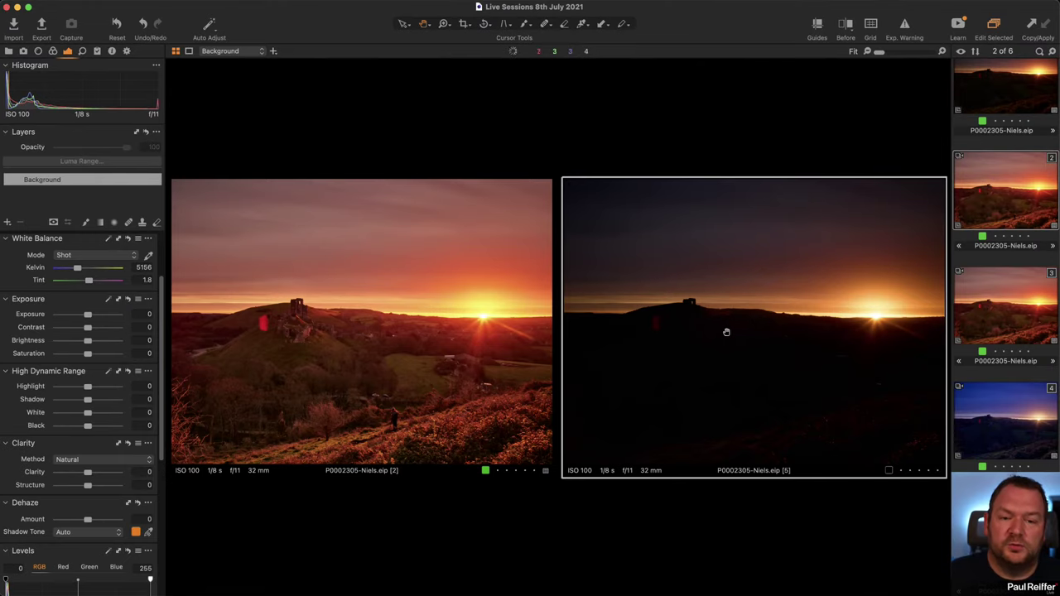
Step: Return to the grid, select the cloned orange variant and filter to green-tagged images
key("alt+super+v")
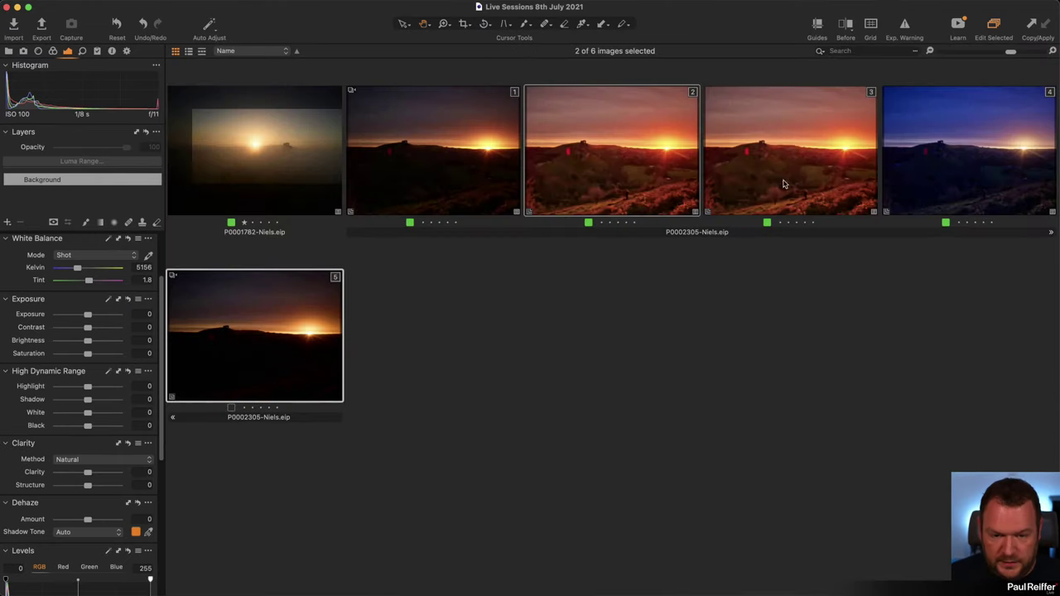
left_click(686, 296)
left_click(820, 181)
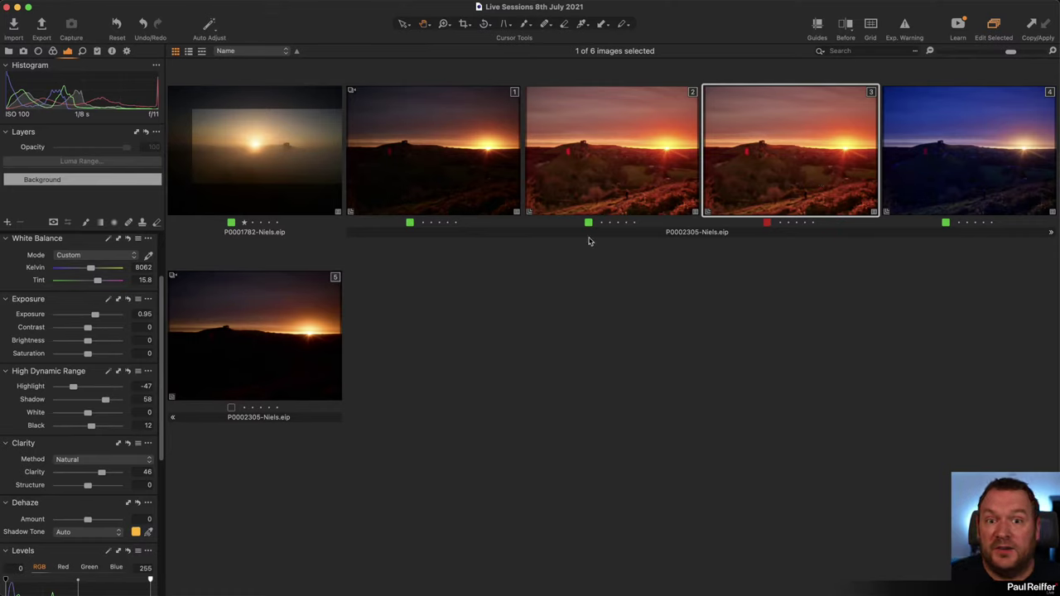
left_click(820, 52)
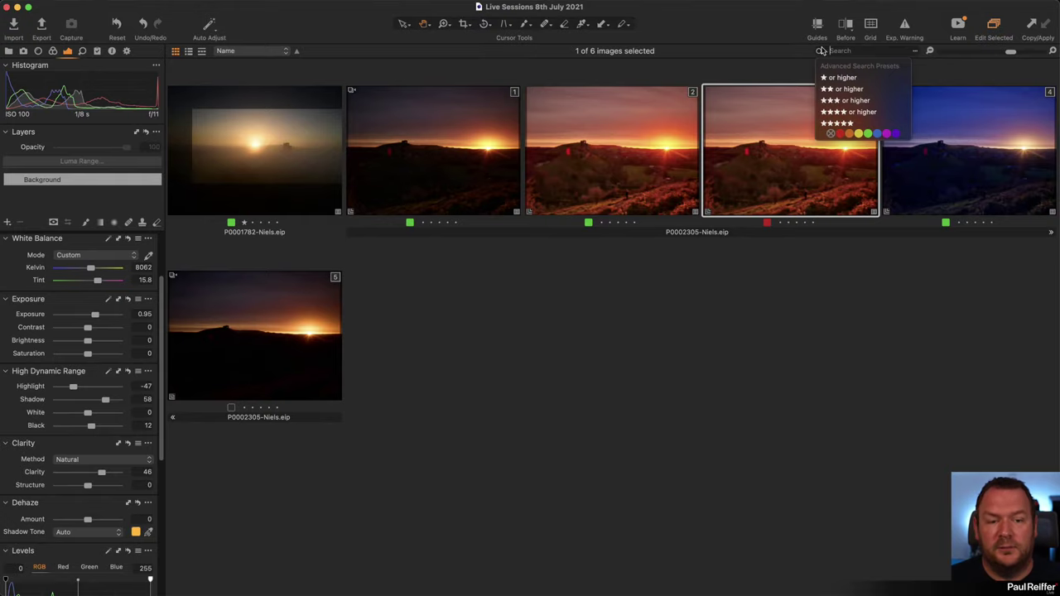
left_click(867, 133)
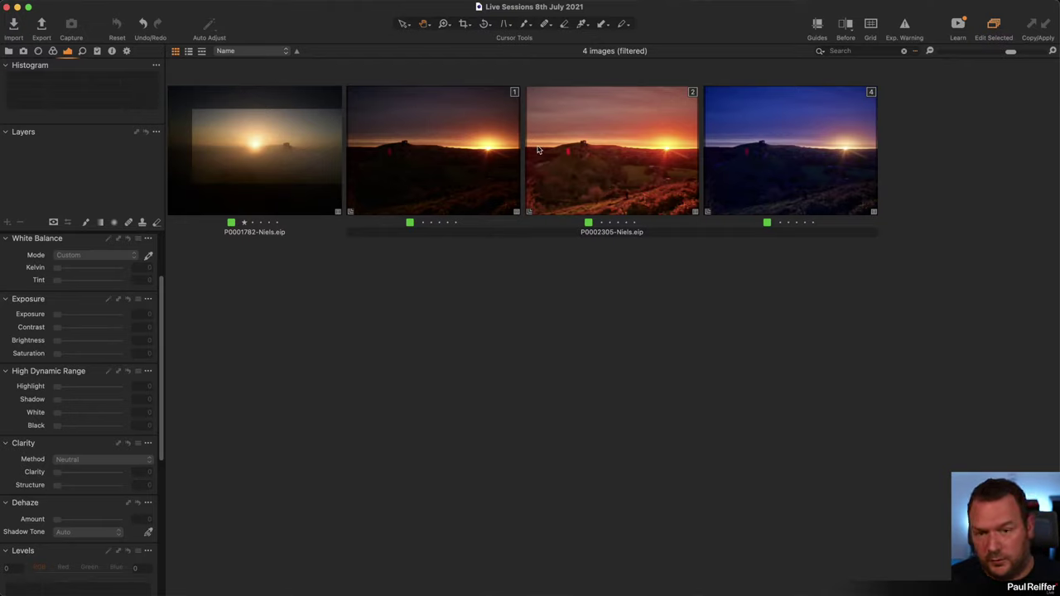
key("super+alt+v")
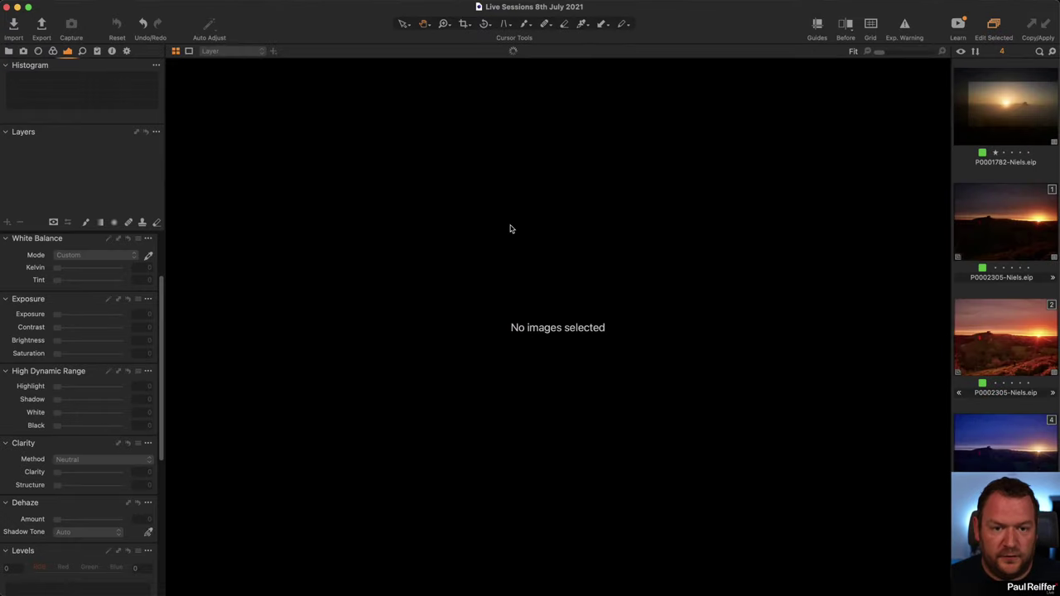
Step: Open and close the search field and Advanced Search, leaving a cleared quick search
left_click(1039, 52)
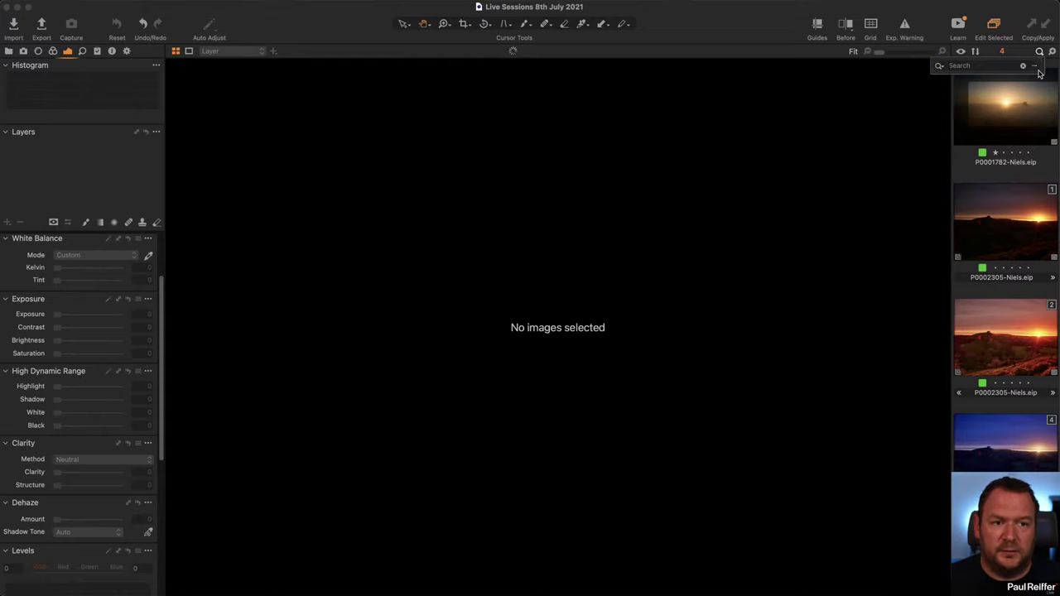
left_click(996, 62)
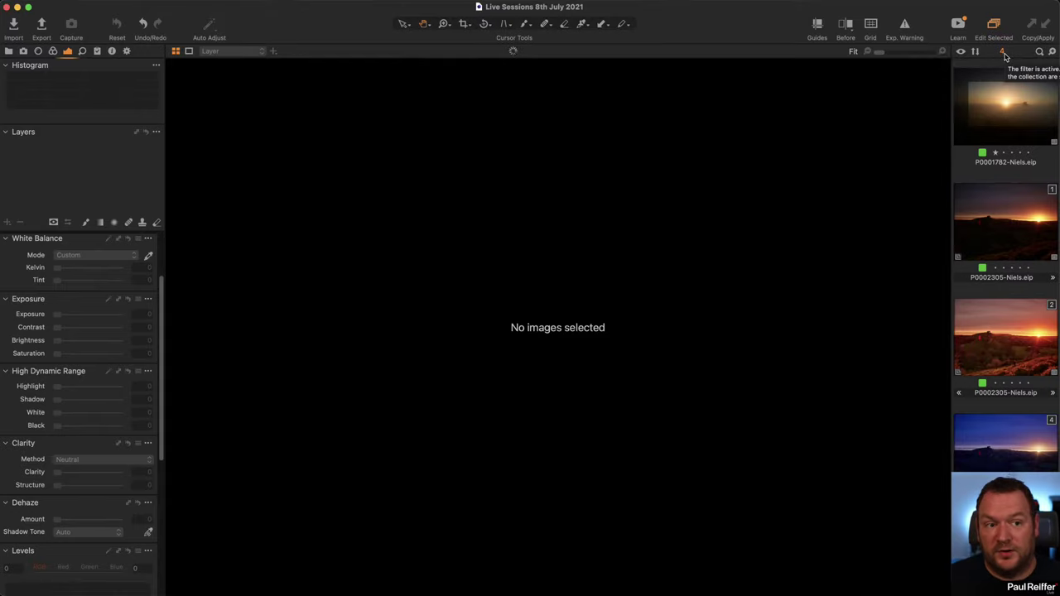
left_click(1039, 52)
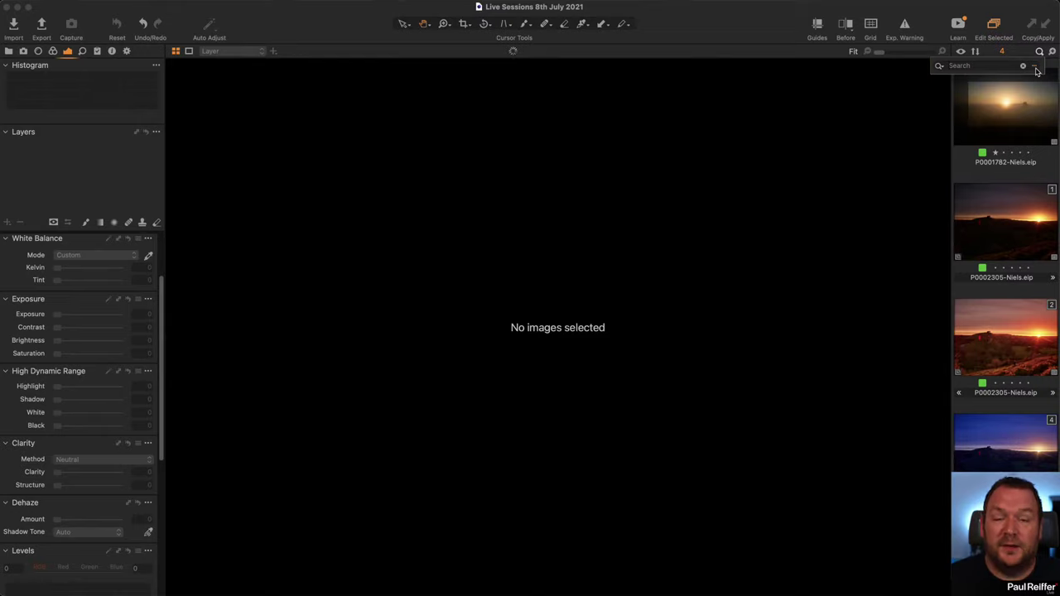
left_click(1035, 70)
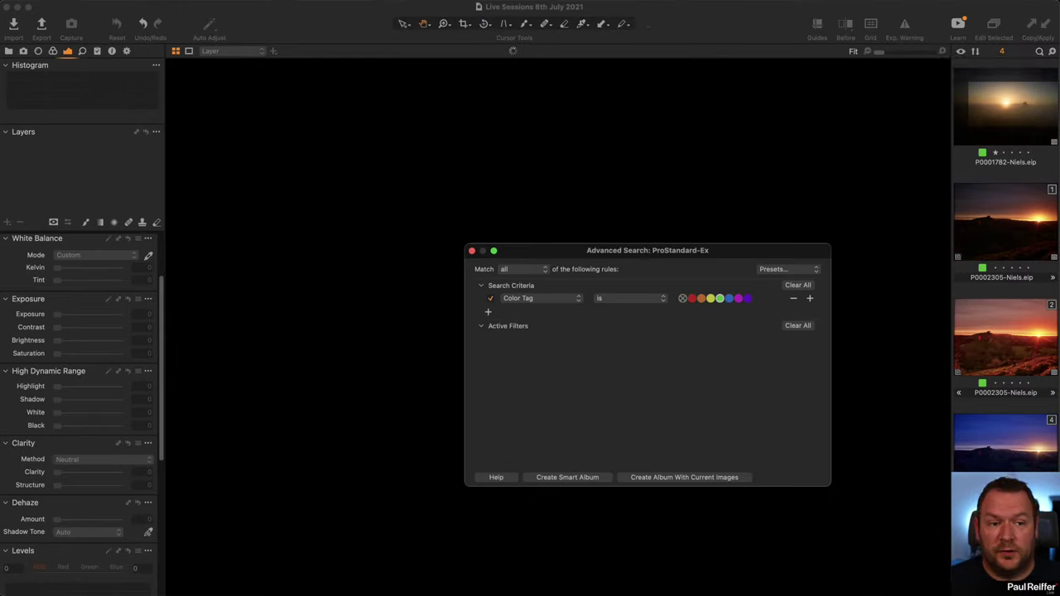
left_click(472, 251)
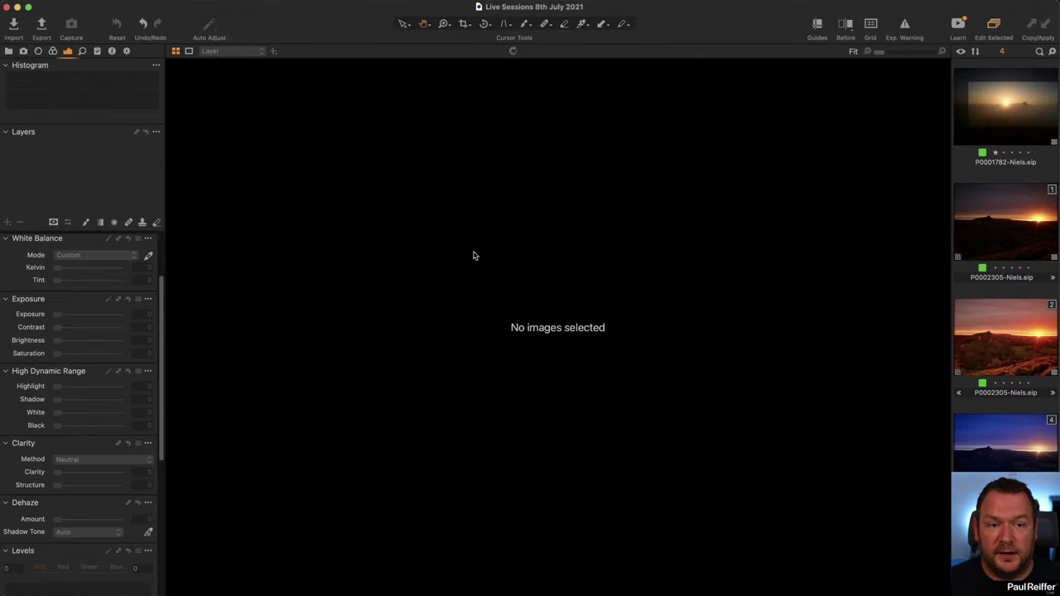
left_click(1040, 52)
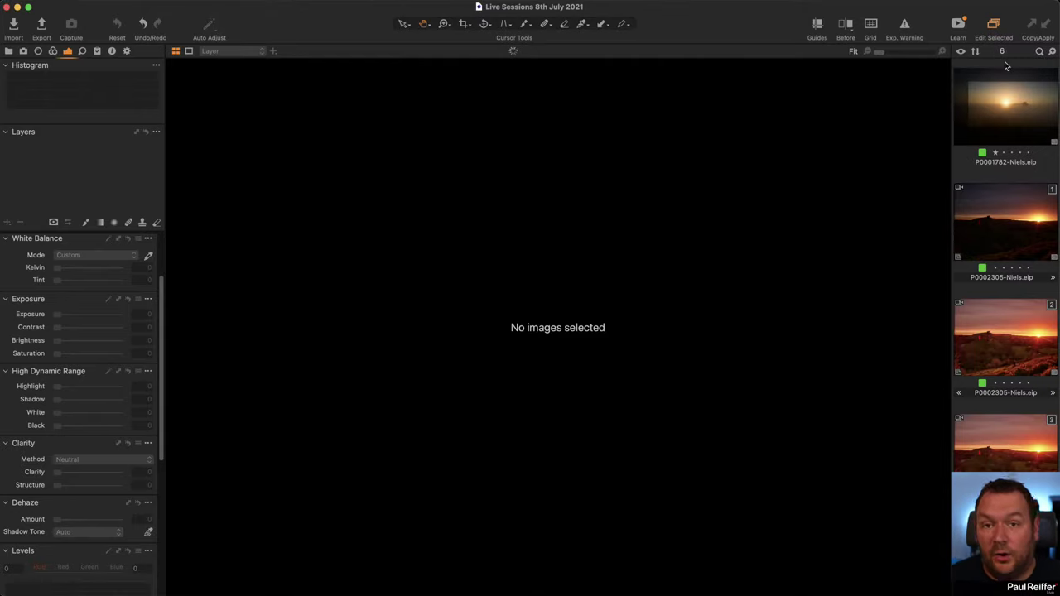
scroll(1025, 372, "down", 5)
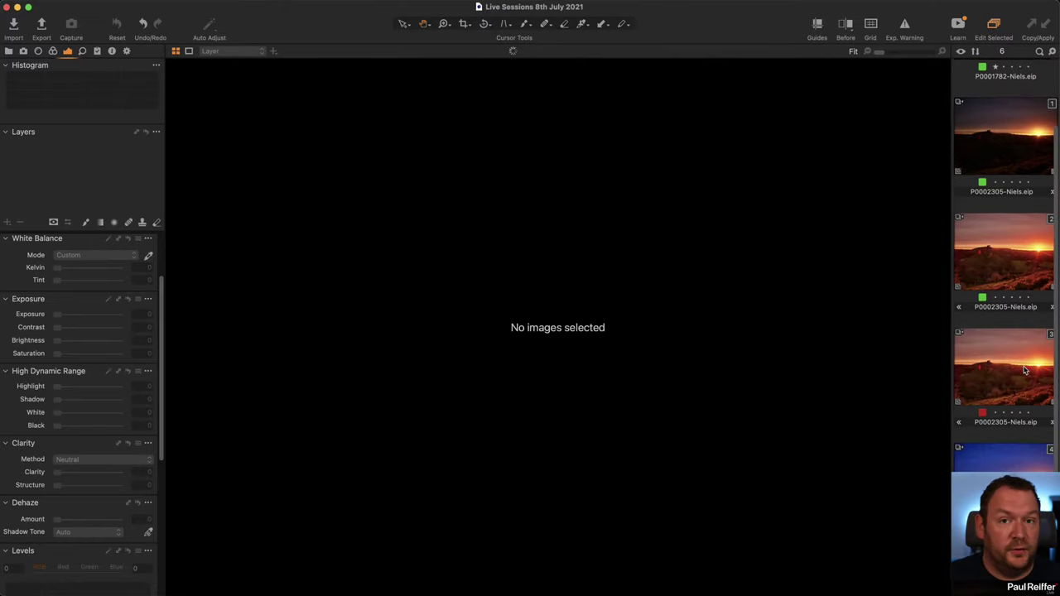
scroll(1024, 370, "up", 1)
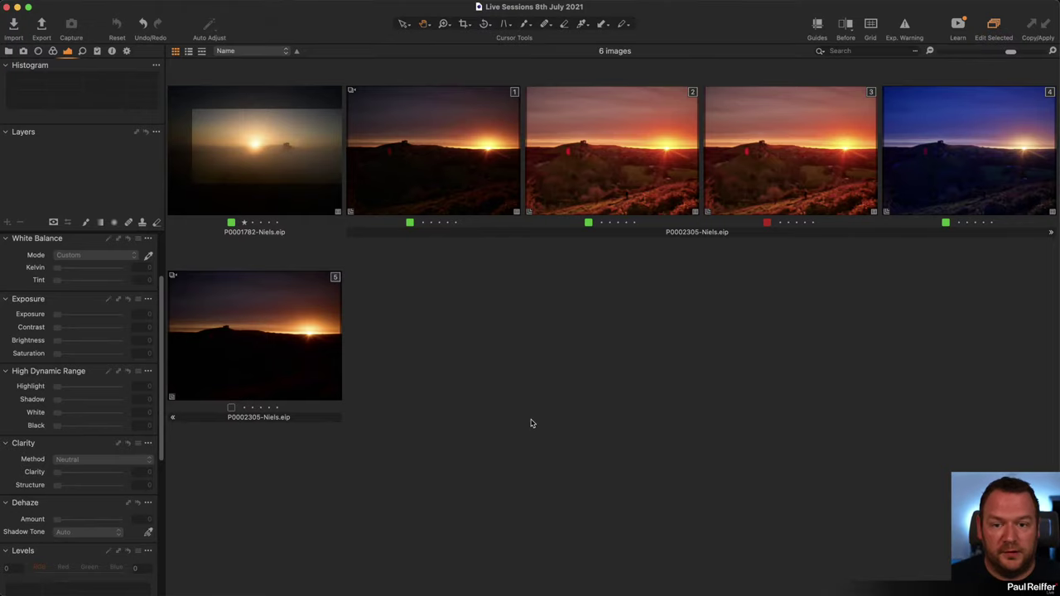
Step: Shrink the thumbnails with the size slider so all six images fit one row
right_click(585, 160)
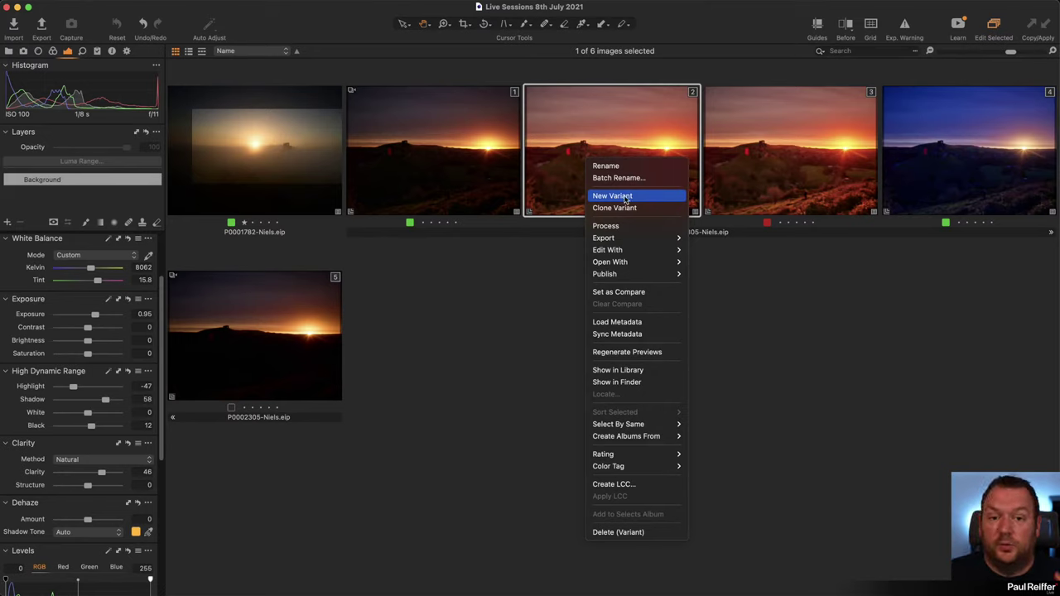
left_click(418, 349)
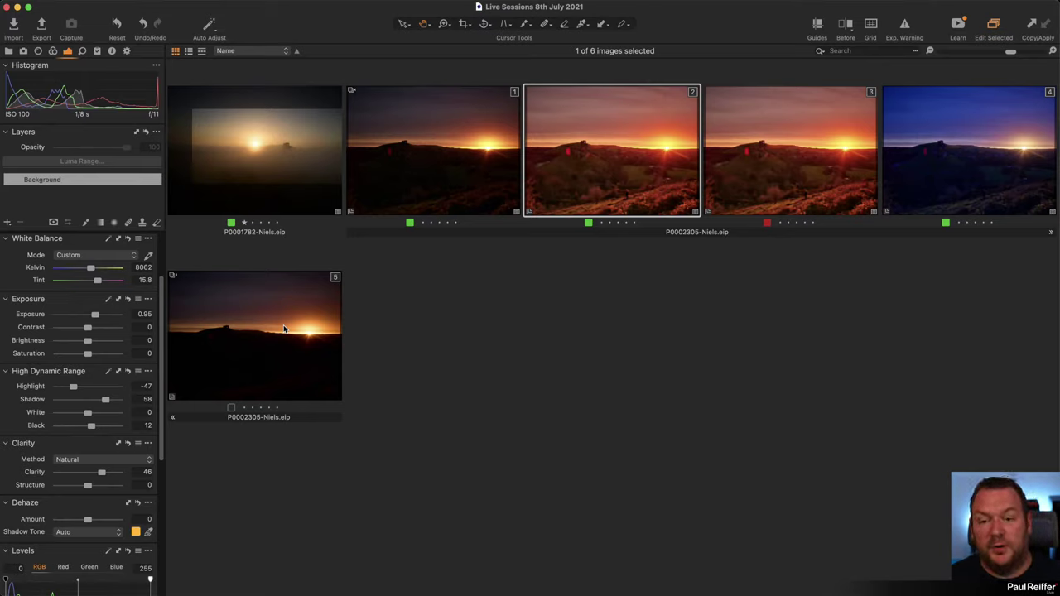
right_click(598, 186)
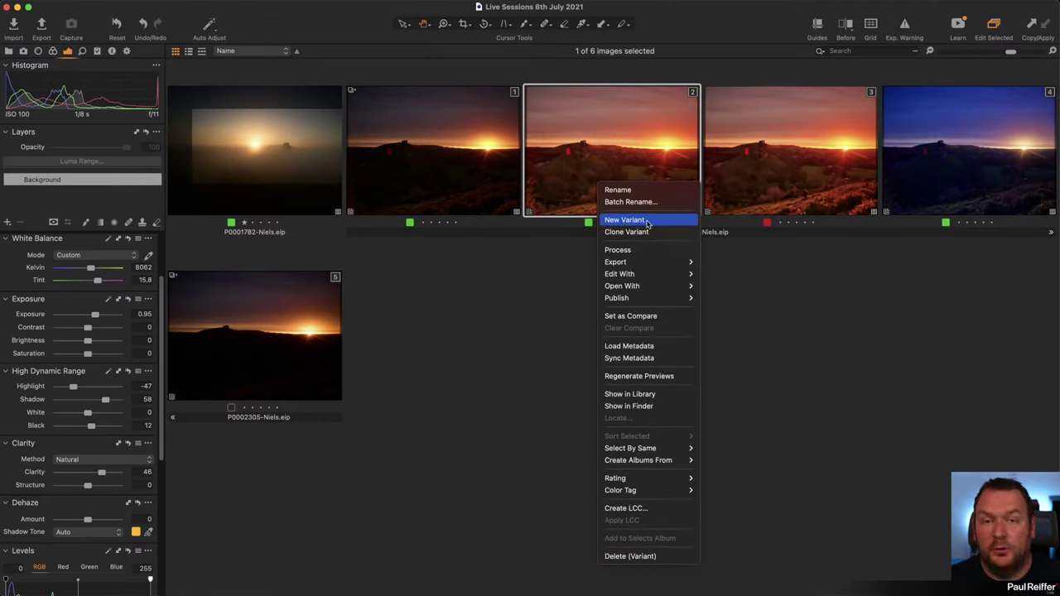
left_click(808, 288)
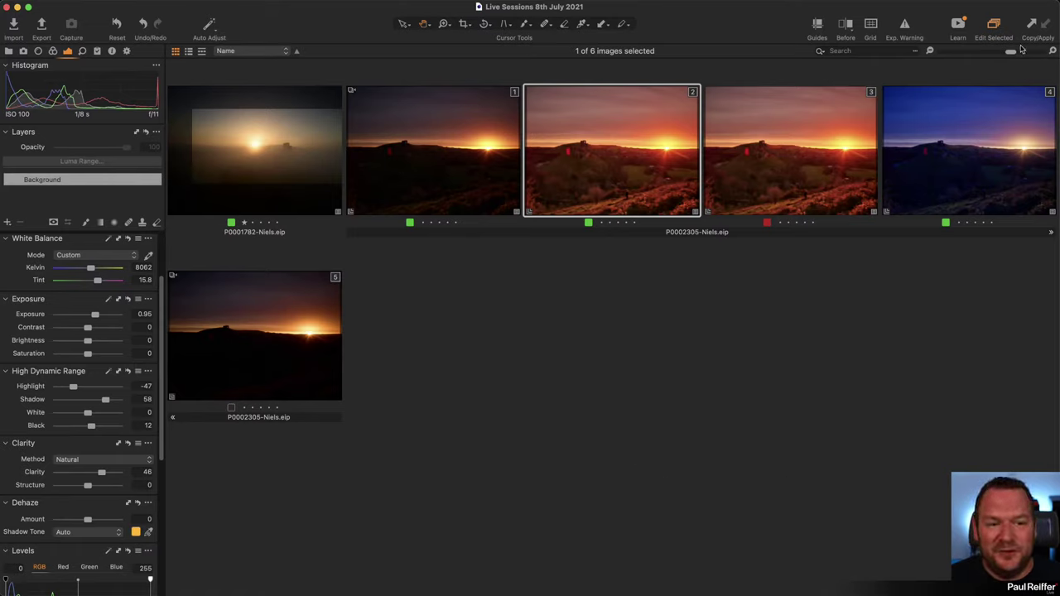
left_click_drag(1010, 52, 962, 58)
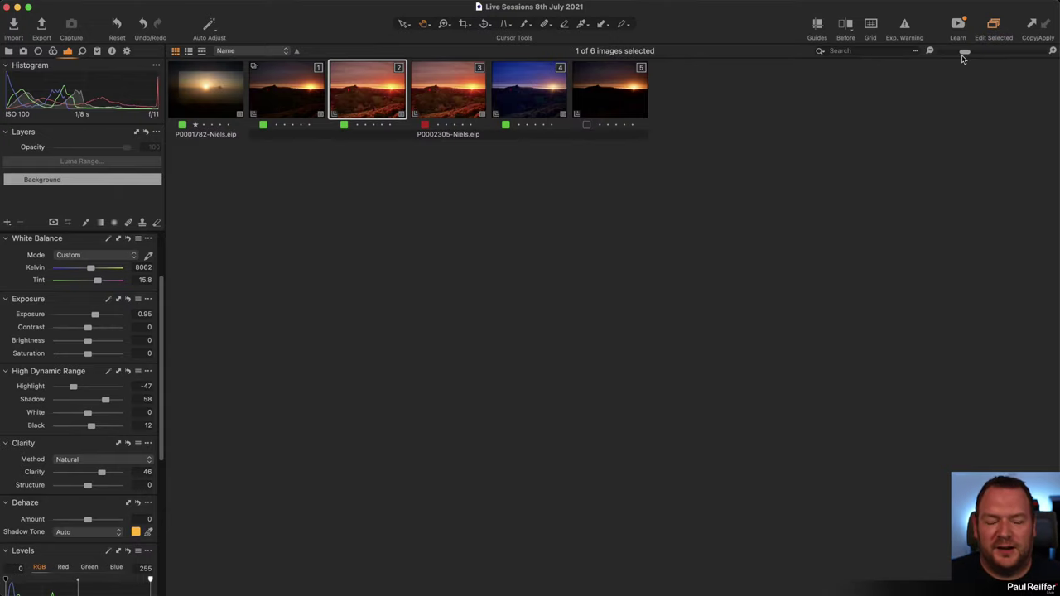
left_click(970, 53)
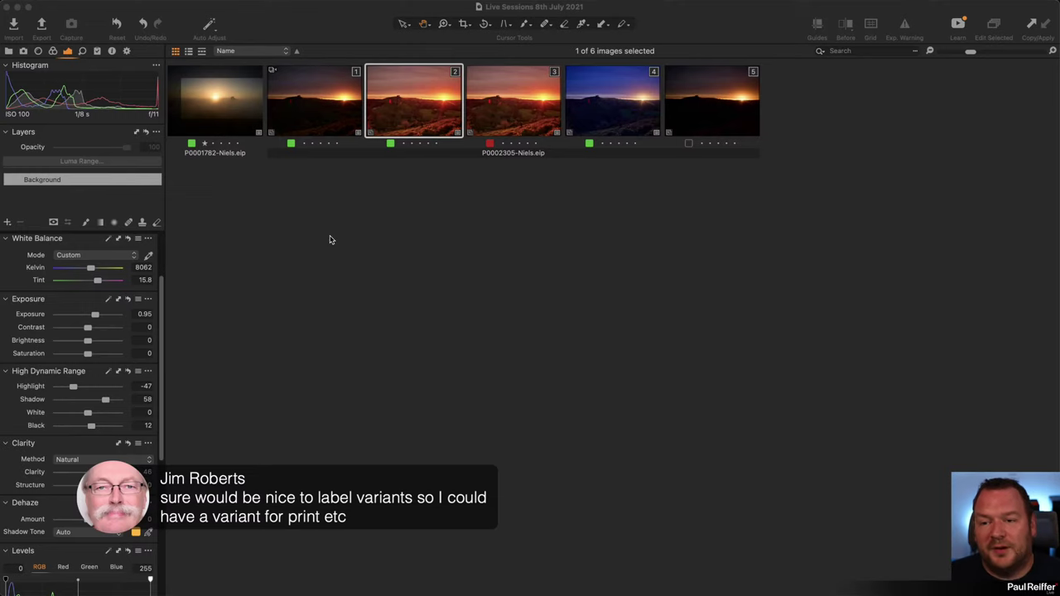
left_click(405, 115)
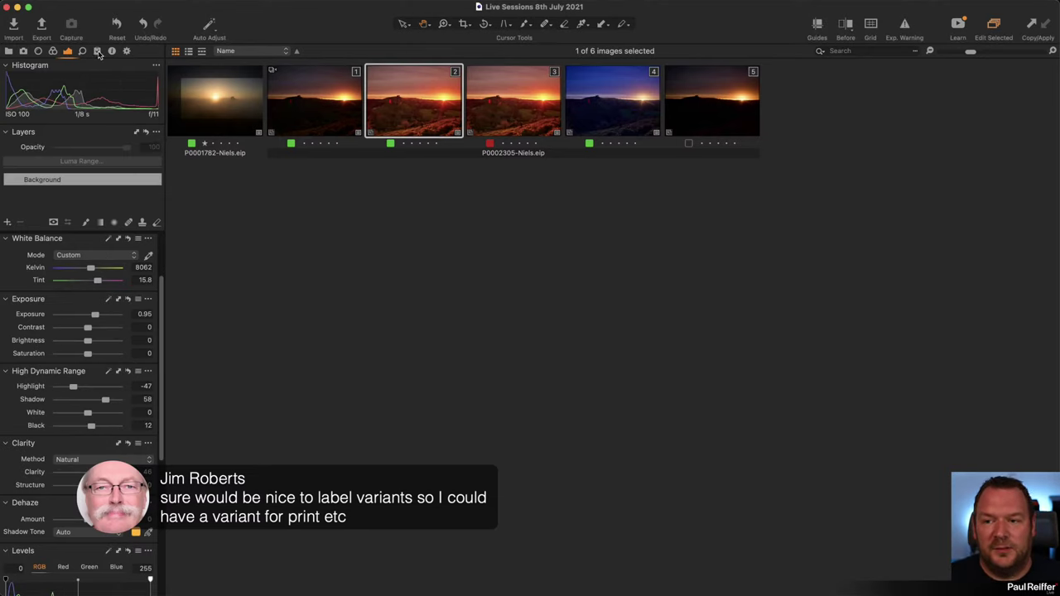
Step: Add the keyword 'Final' to the second P0002305-Niels variant in the Metadata tool
left_click(112, 51)
scroll(107, 220, "down", 5)
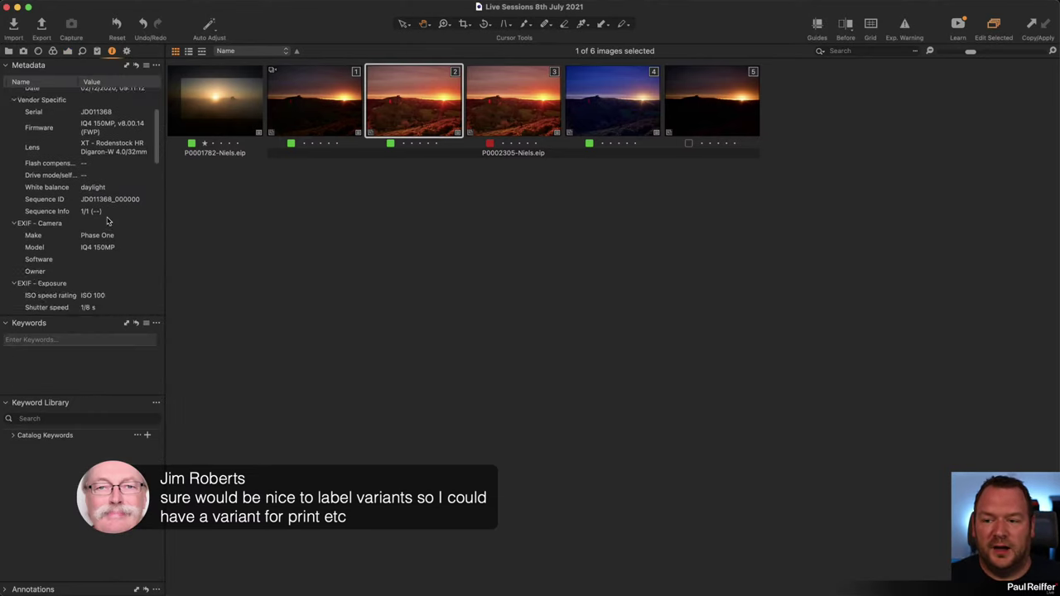
scroll(107, 220, "down", 5)
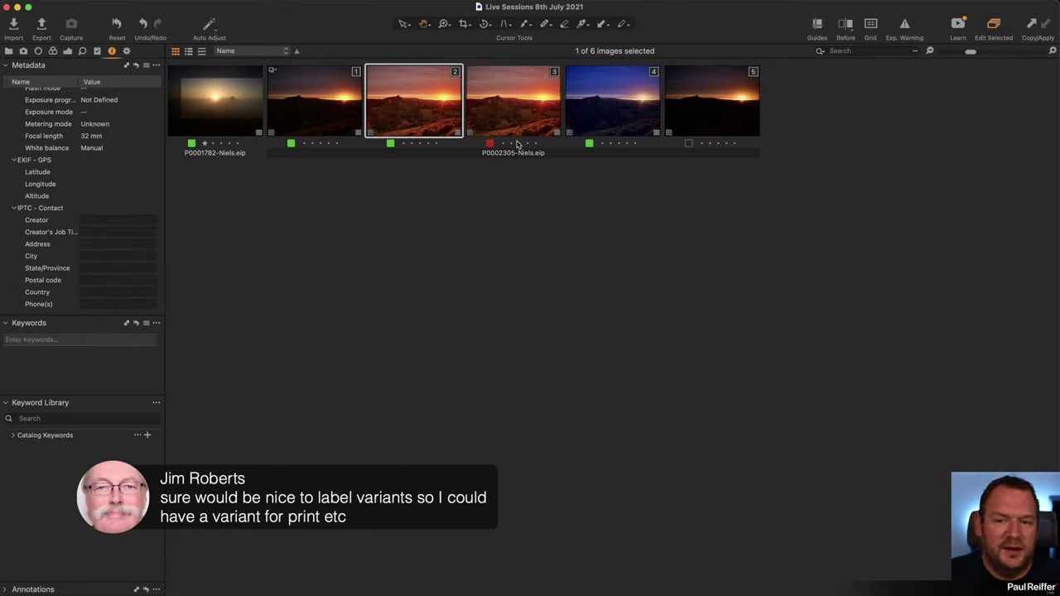
left_click(52, 340)
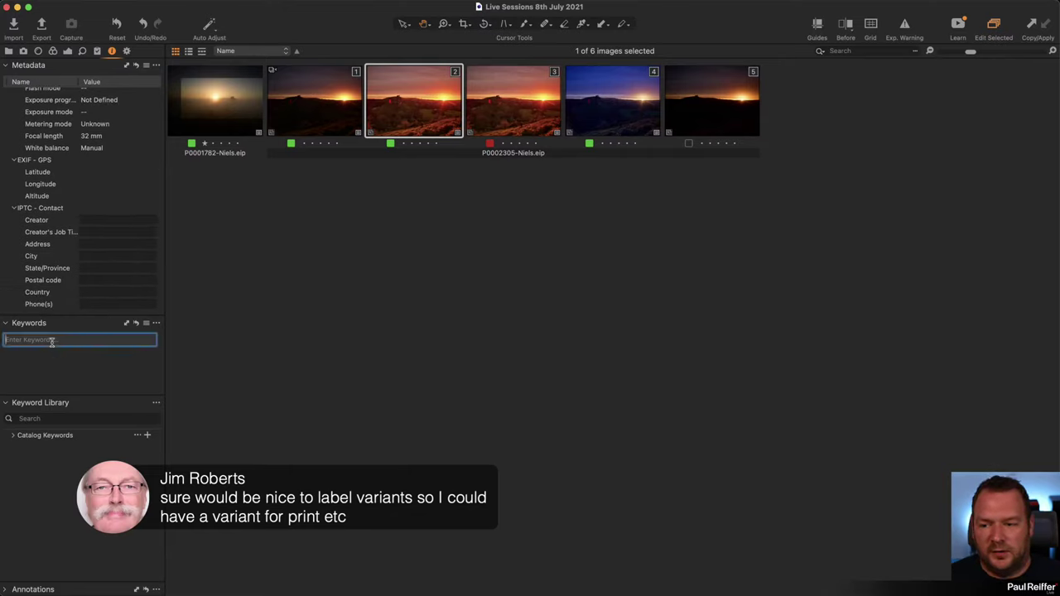
type("Final")
key("Return")
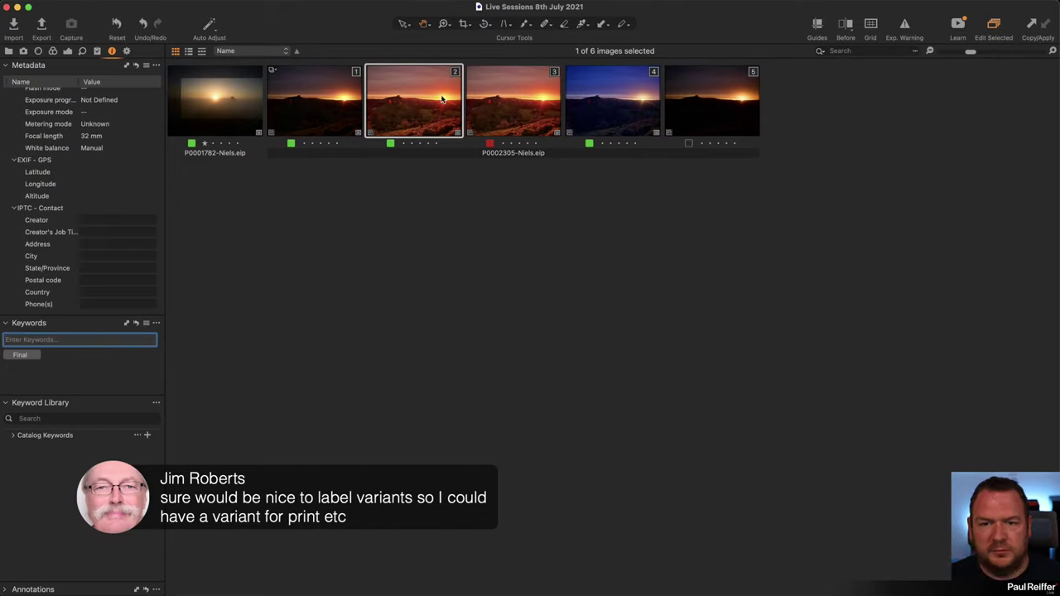
left_click(510, 100)
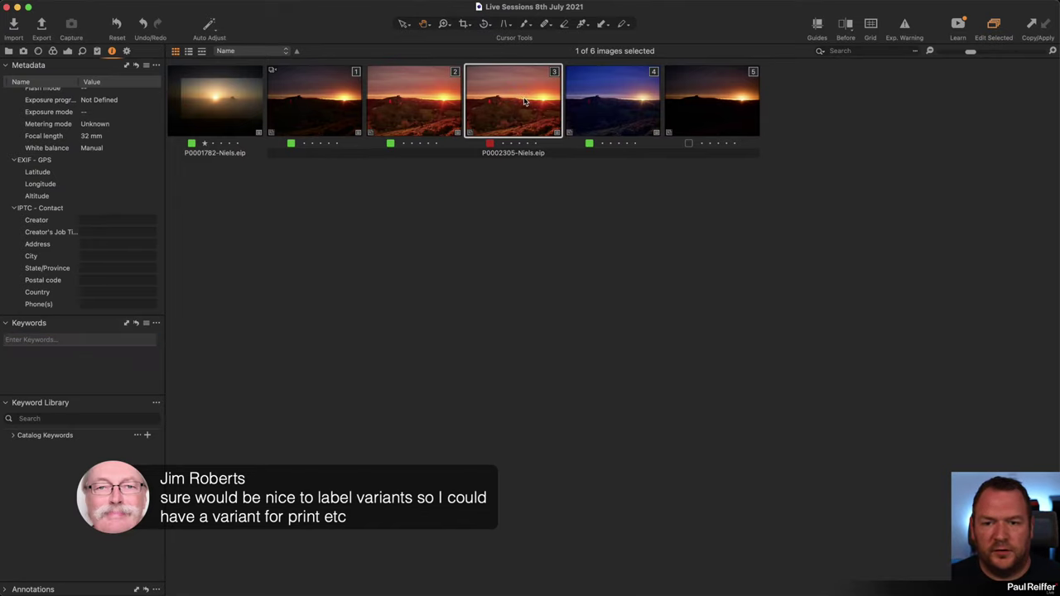
left_click(448, 112)
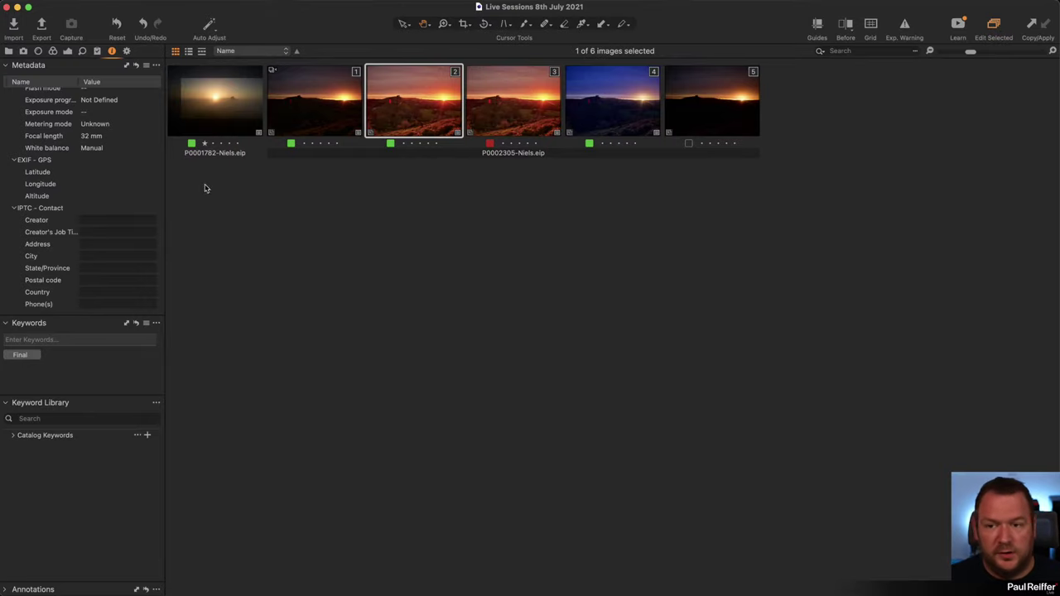
scroll(70, 224, "up", 10)
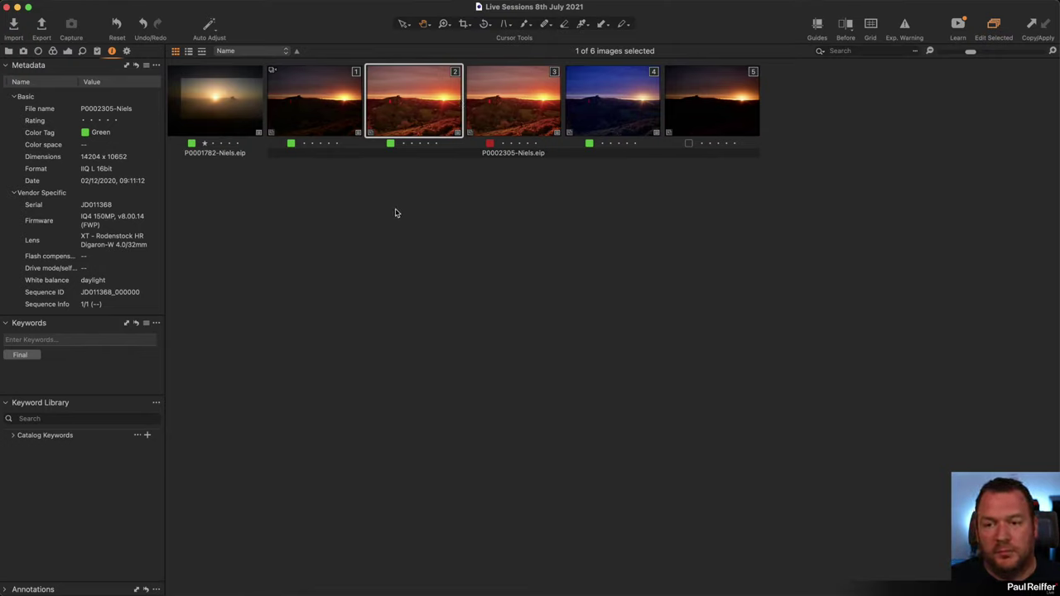
Step: From the Library tab, choose Export > Originals… on the second variant's thumbnail
right_click(427, 113)
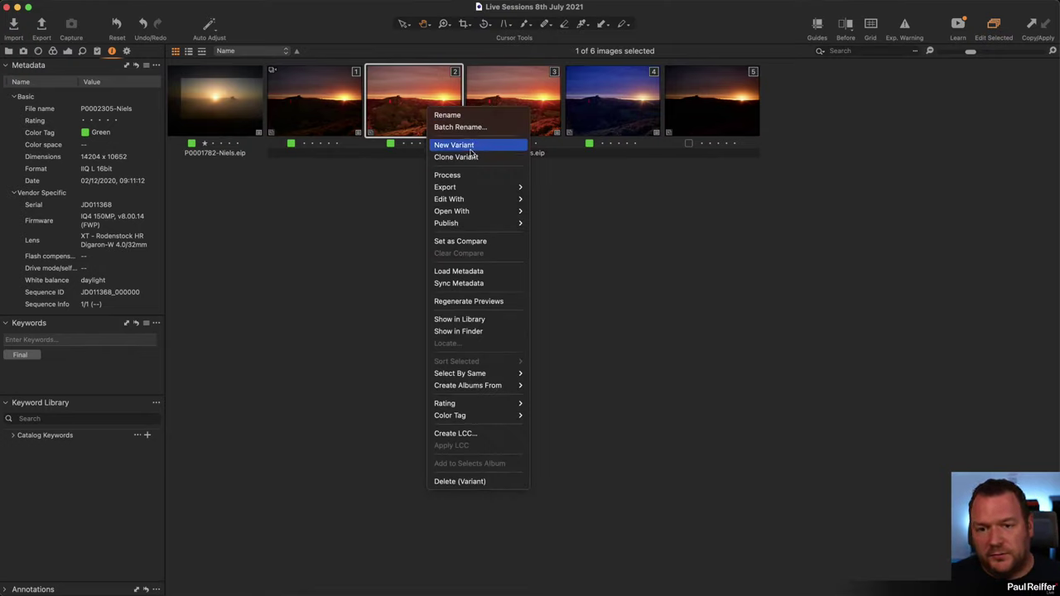
left_click(337, 229)
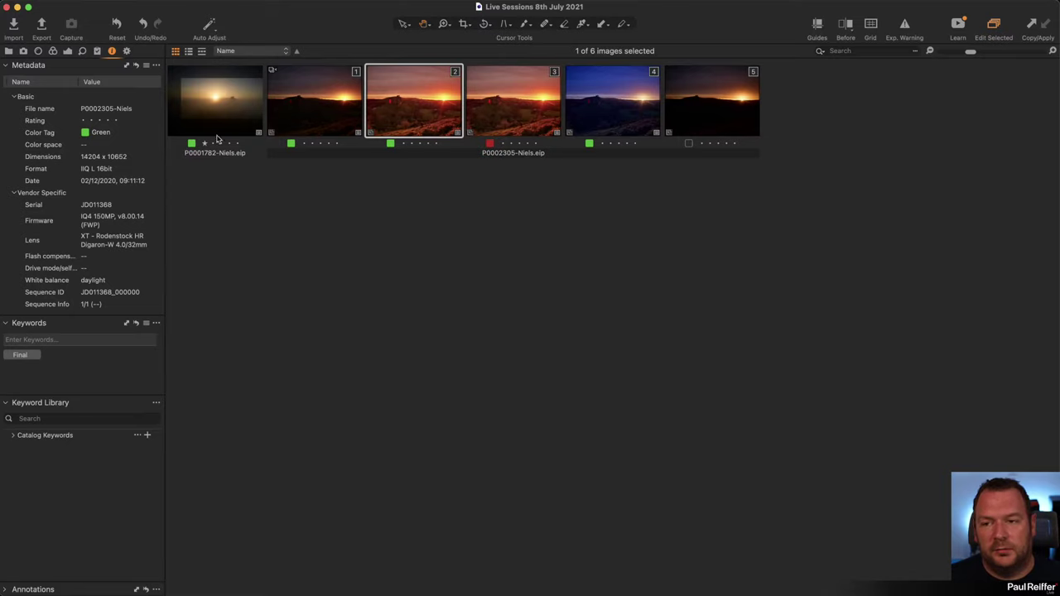
left_click(9, 52)
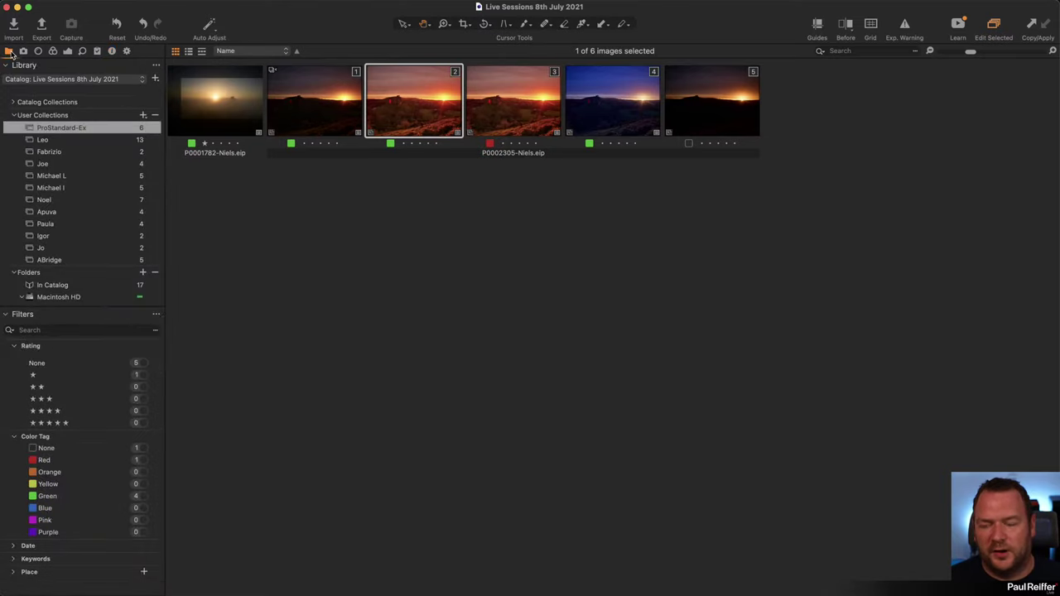
right_click(432, 103)
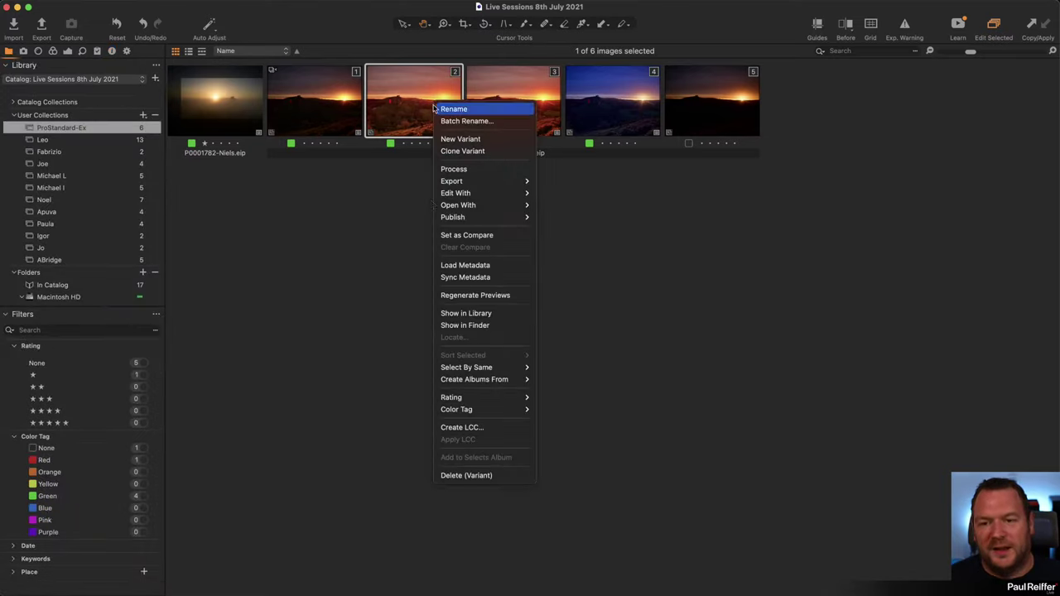
mouse_move(496, 180)
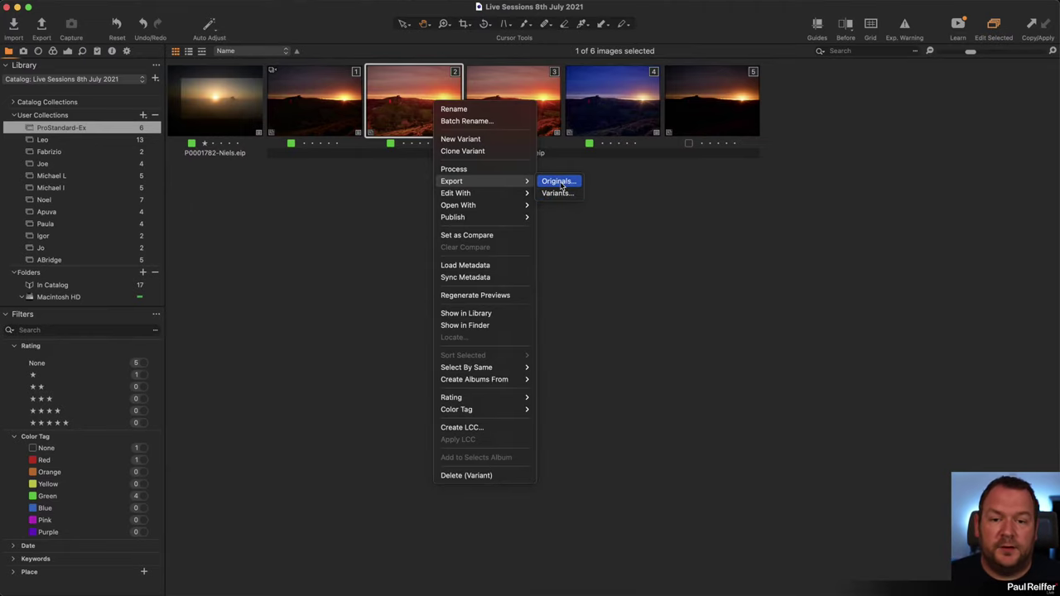
left_click(560, 185)
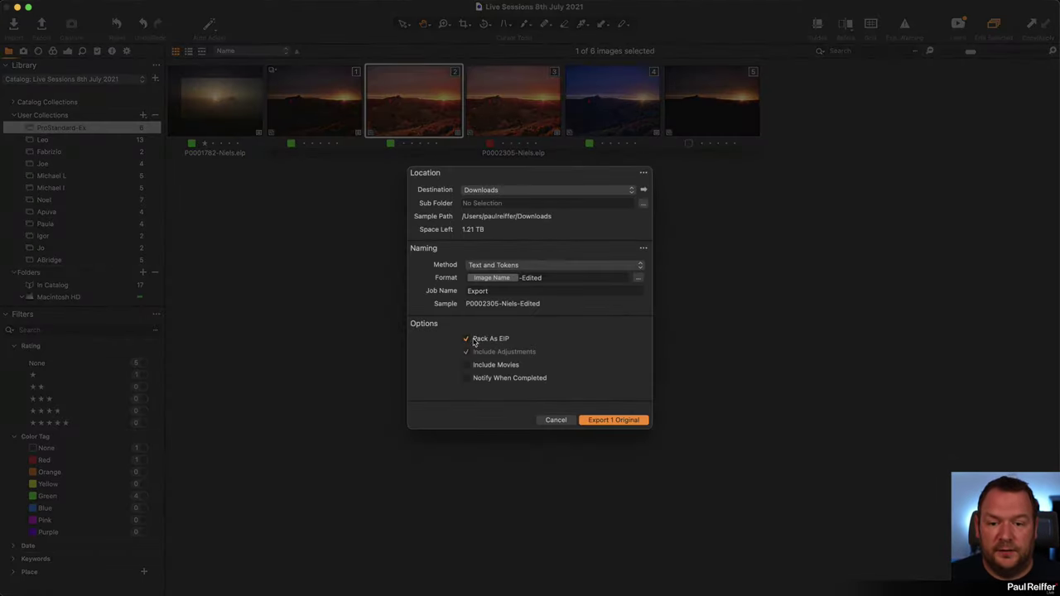
Step: Toggle Pack As EIP off and back on, then cancel the Export Originals dialog
left_click(475, 340)
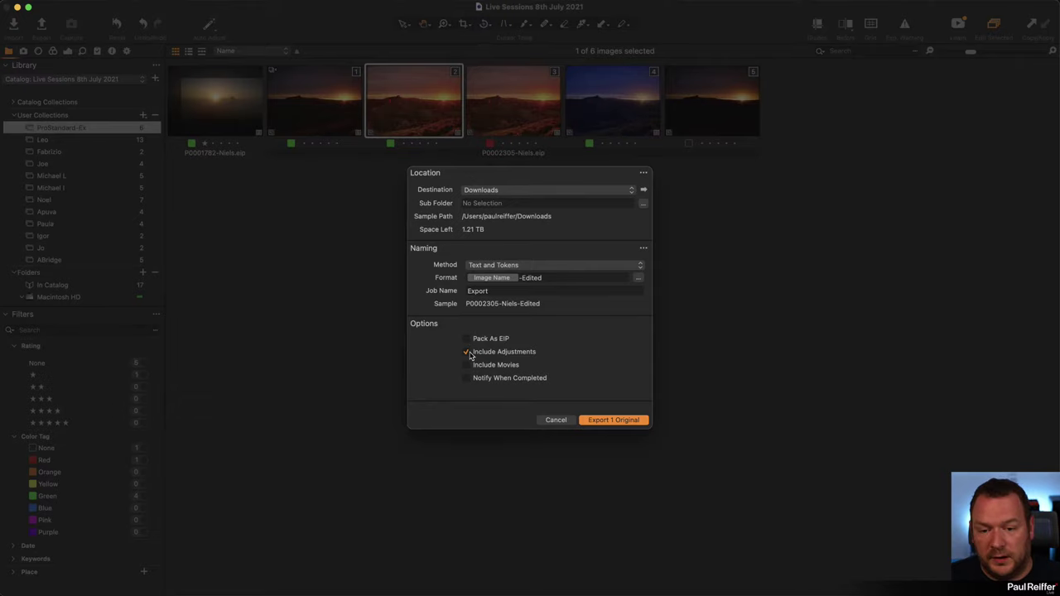
left_click(467, 341)
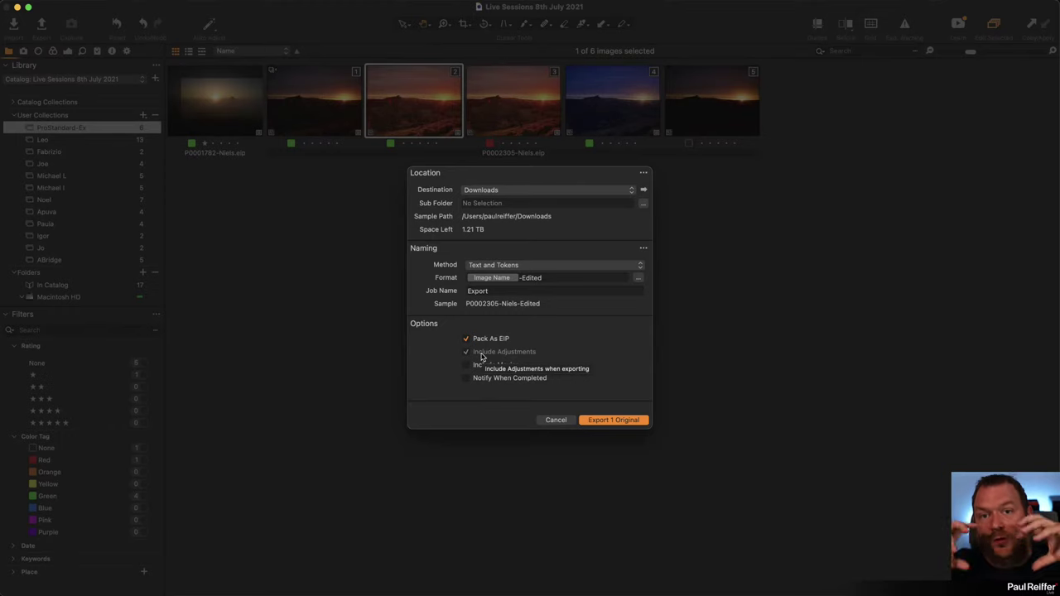
left_click(551, 422)
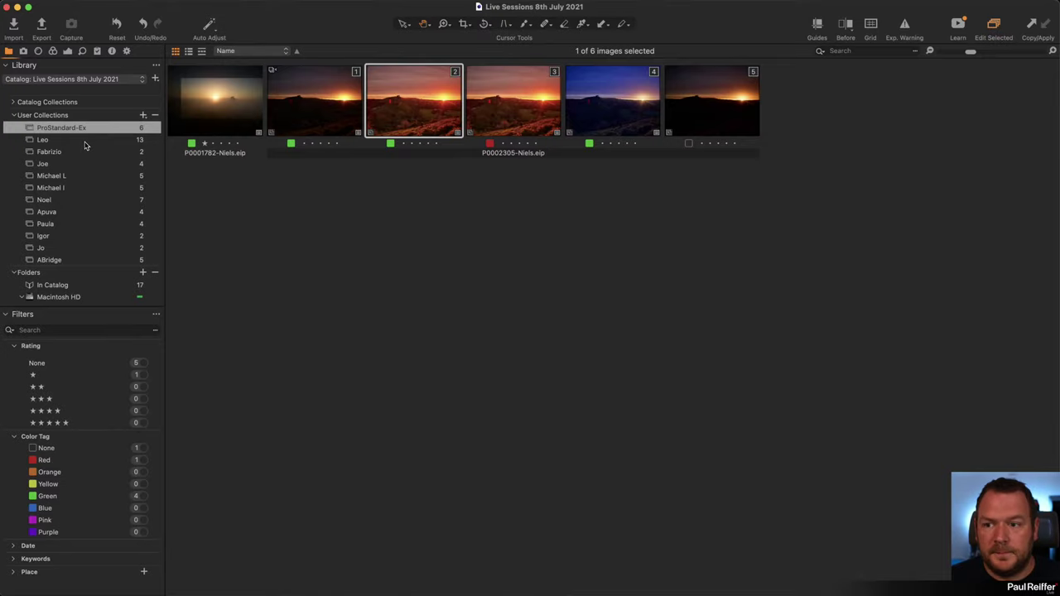
Step: Open the Leo collection in the viewer and show the Adjustments tools
left_click(369, 191)
key("super+alt+v")
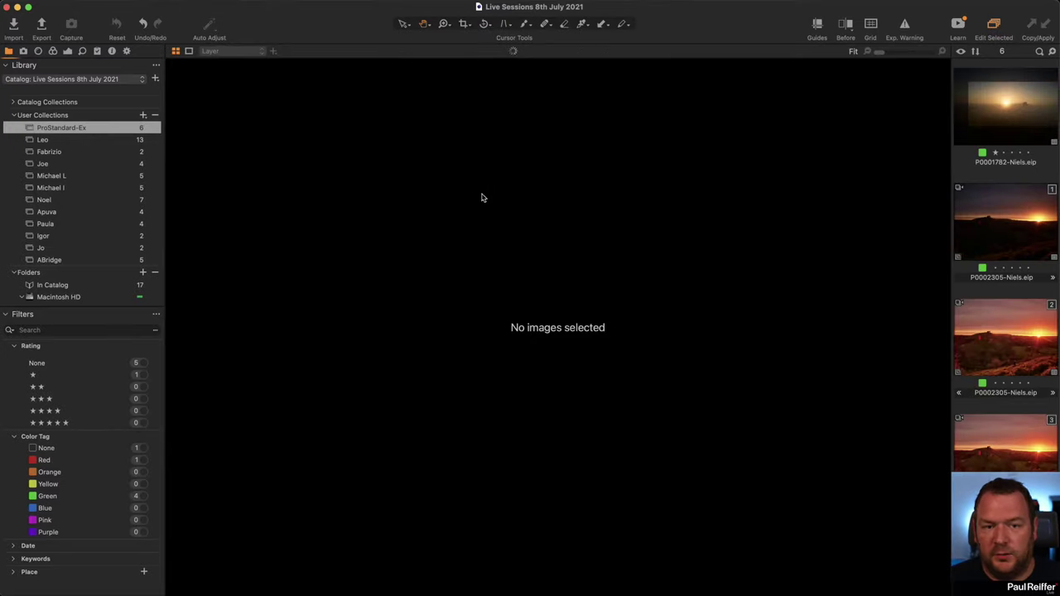
left_click(67, 142)
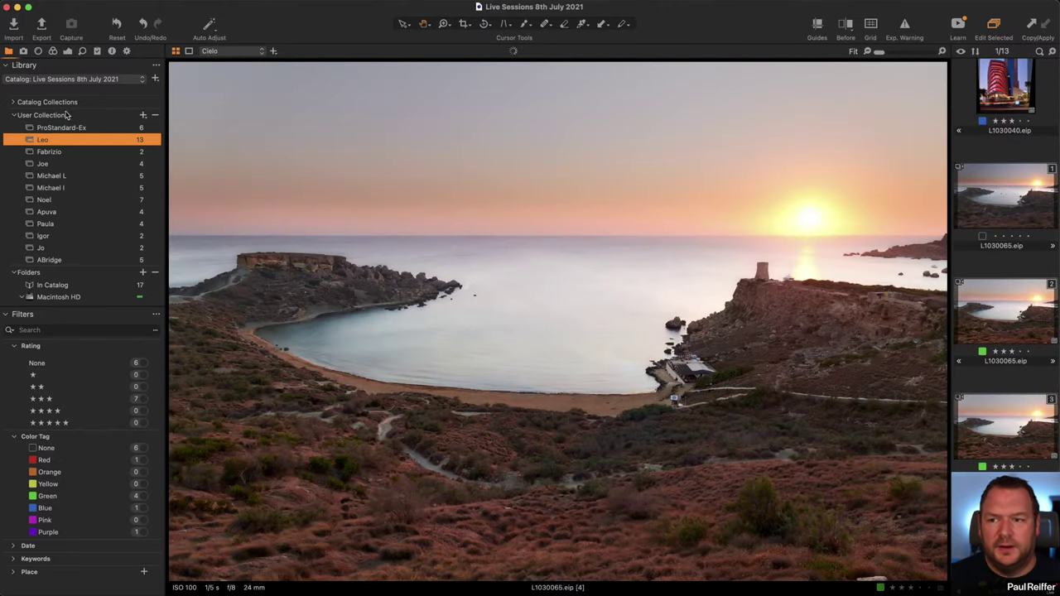
left_click(68, 51)
scroll(989, 321, "down", 2)
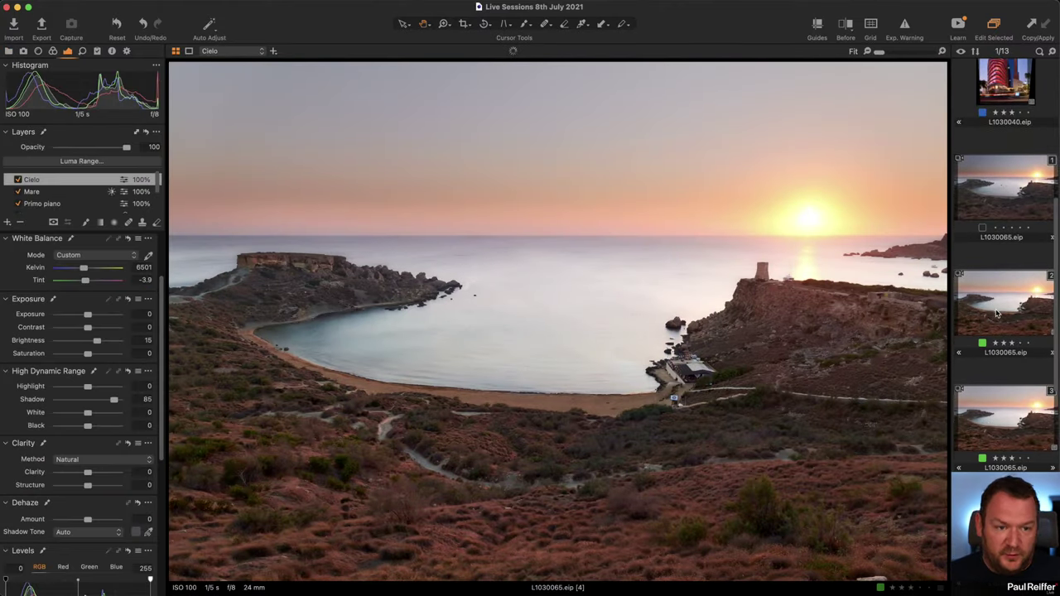
scroll(1004, 249, "down", 4)
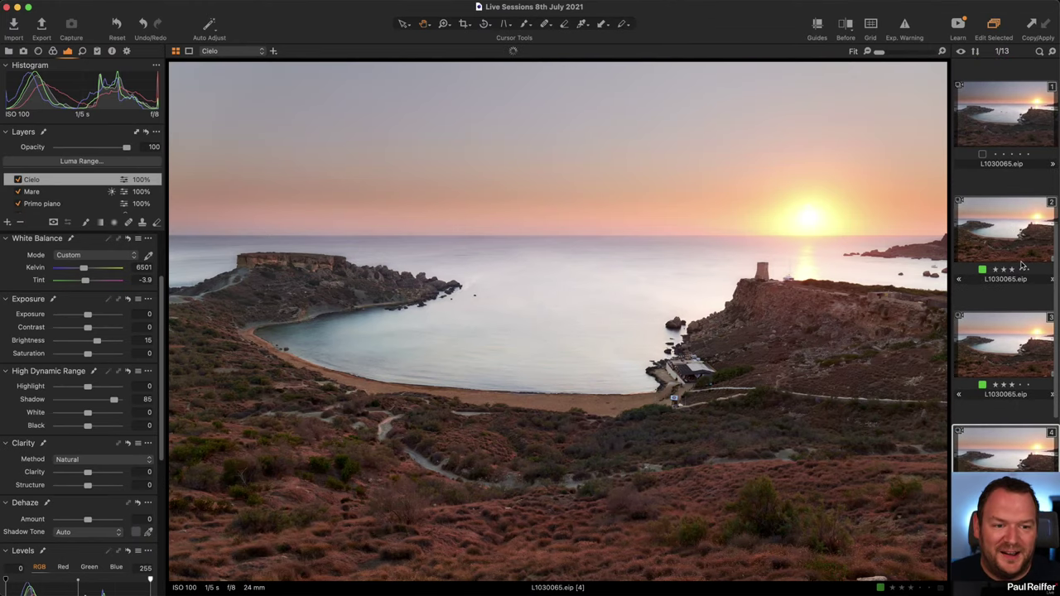
Step: Step through L1030065's filmstrip variants 1–4 to reach the layered fourth variant
left_click(1006, 125)
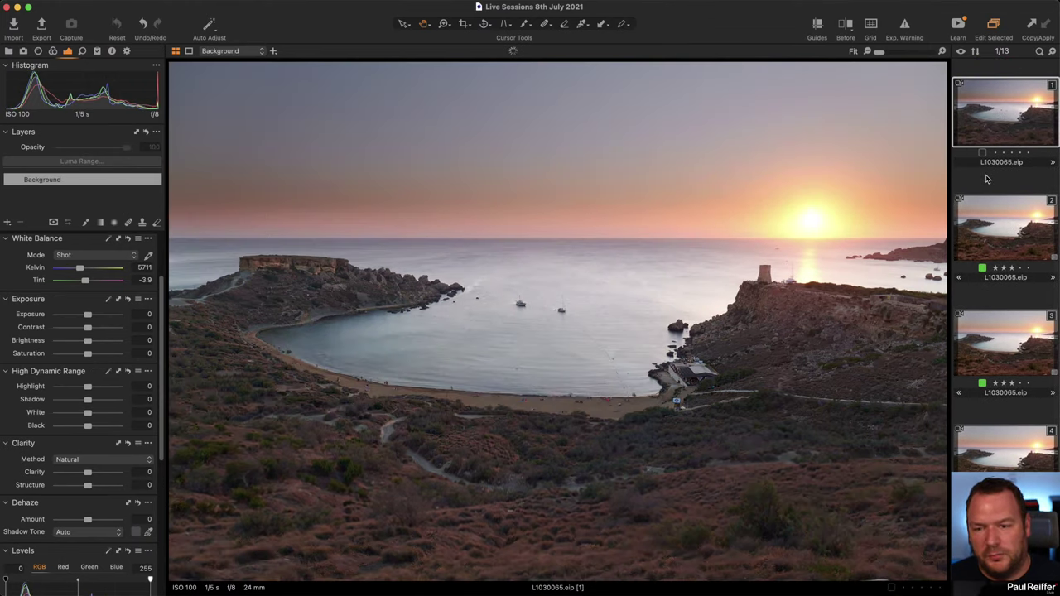
left_click(1034, 144)
left_click(1010, 248)
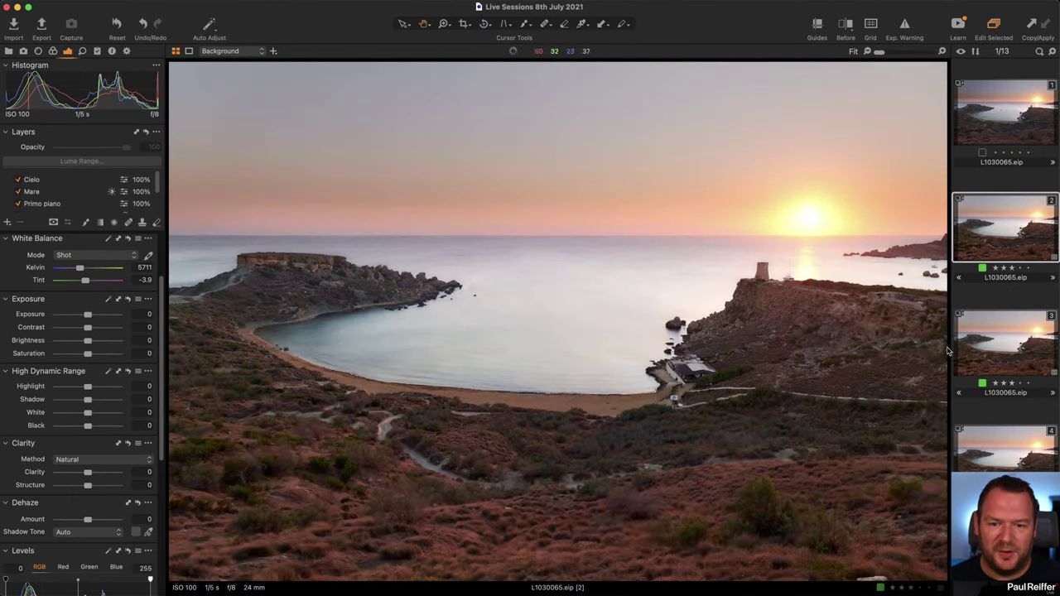
left_click(1003, 116)
left_click(1012, 248)
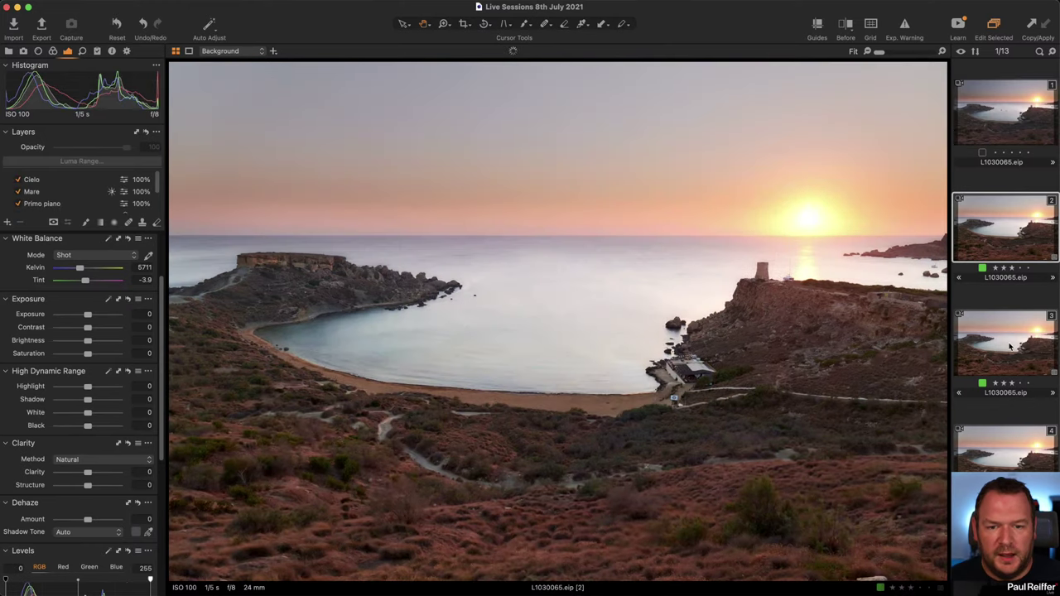
left_click(989, 369)
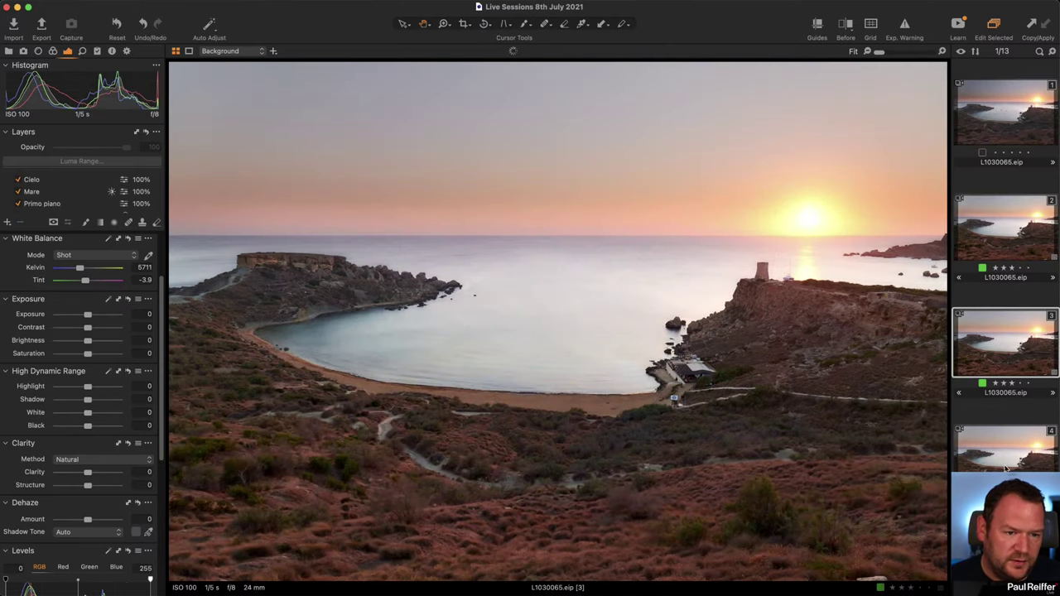
left_click(964, 462)
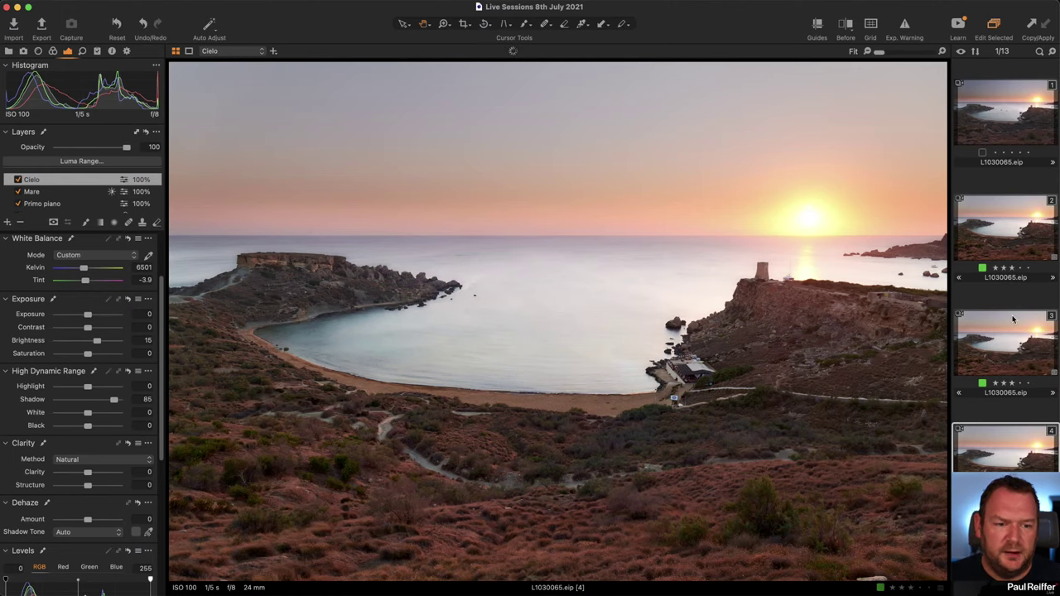
key("Left")
left_click(1000, 460)
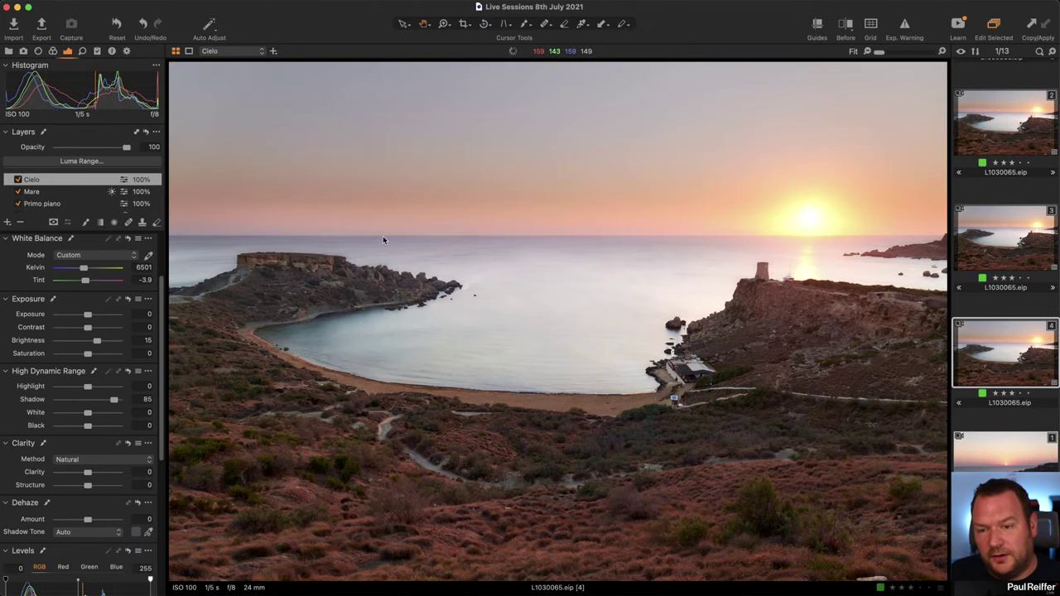
key("z")
left_click(470, 246)
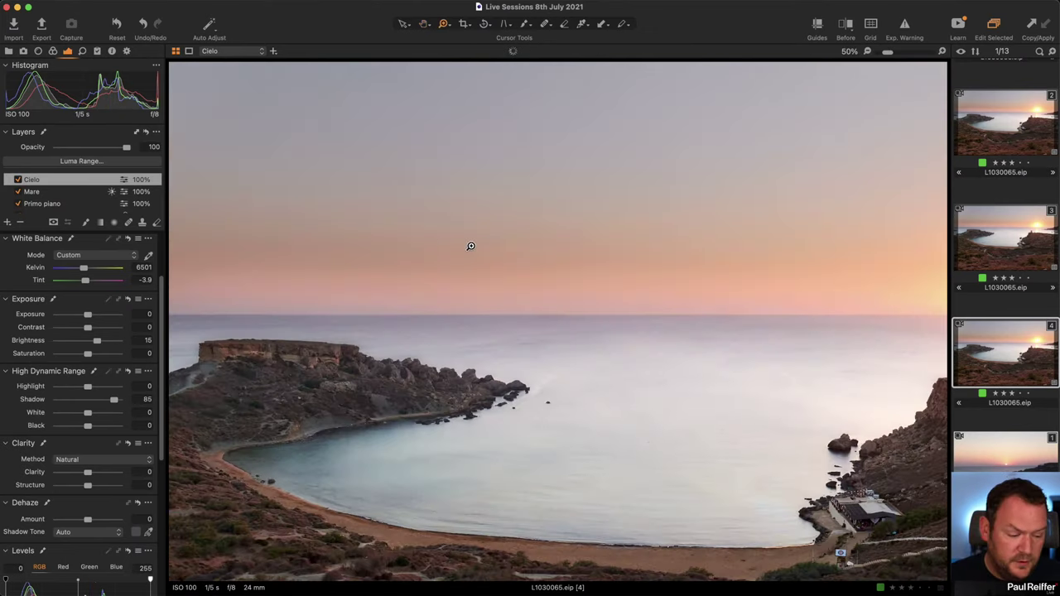
left_click(445, 272)
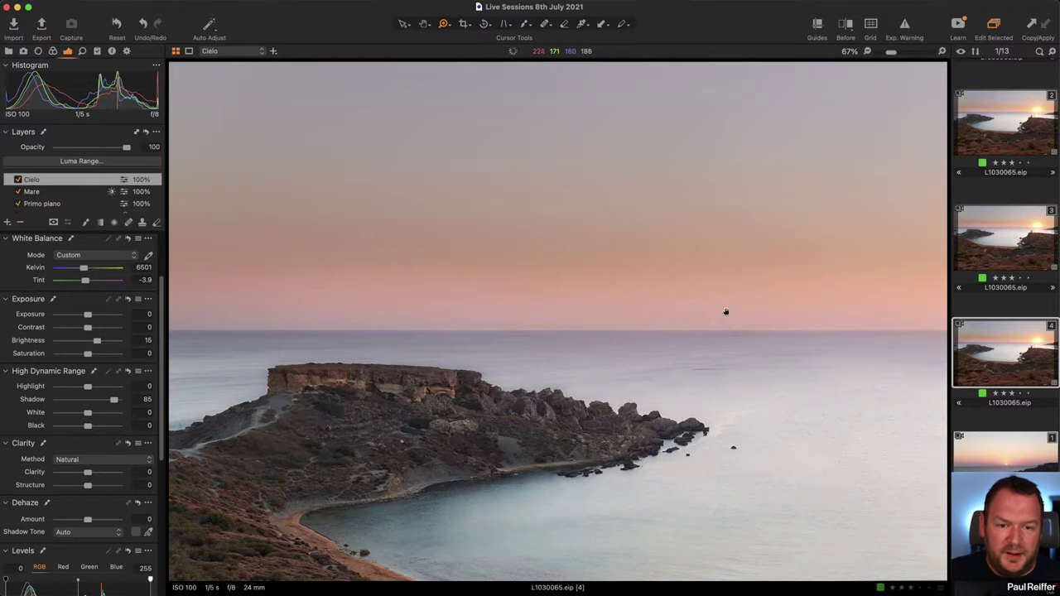
left_click_drag(726, 311, 367, 328)
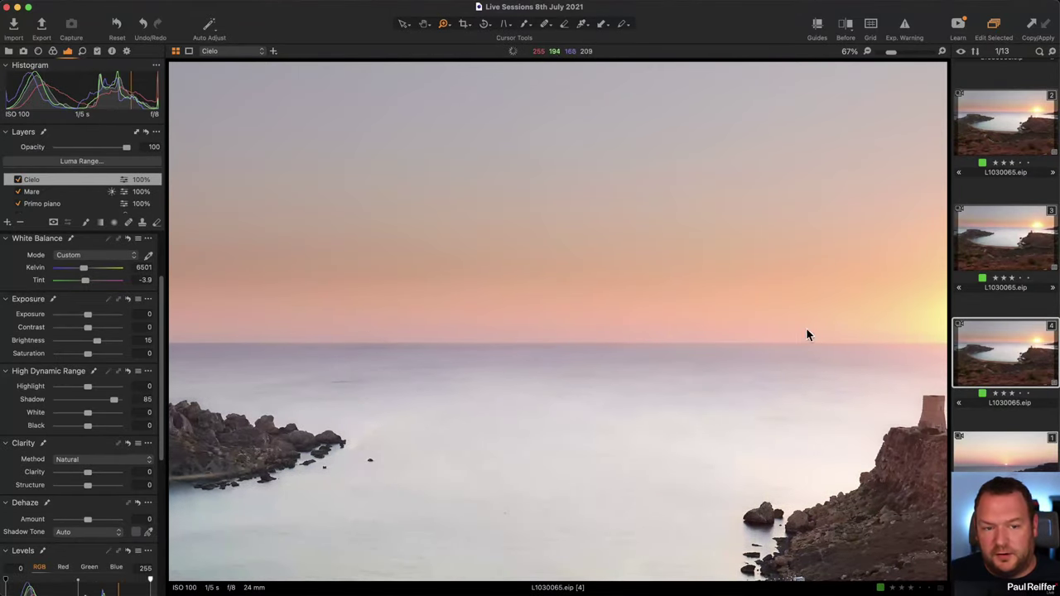
left_click_drag(784, 331, 638, 345)
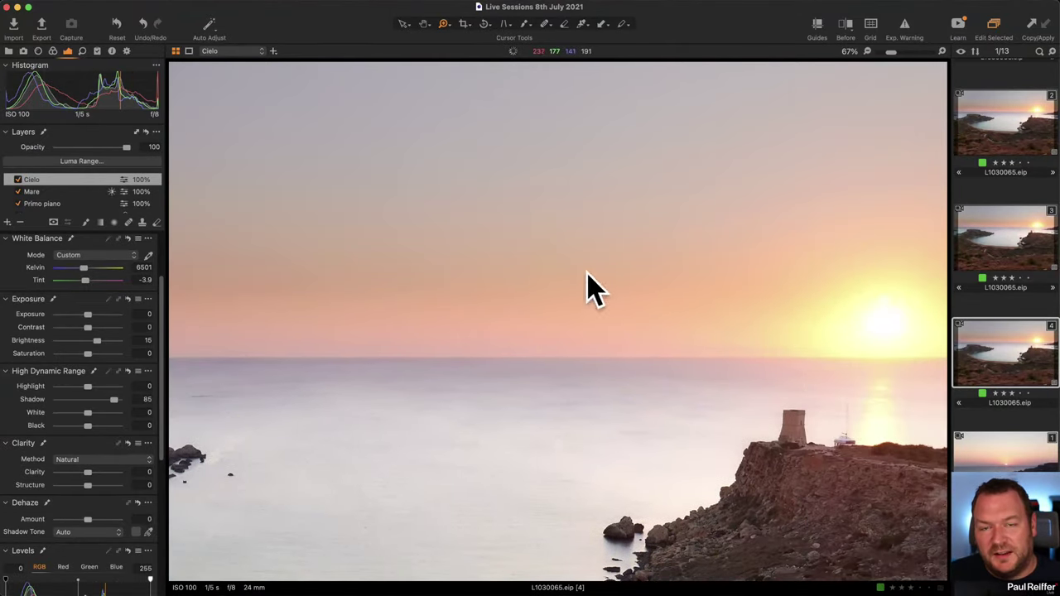
left_click_drag(381, 284, 833, 289)
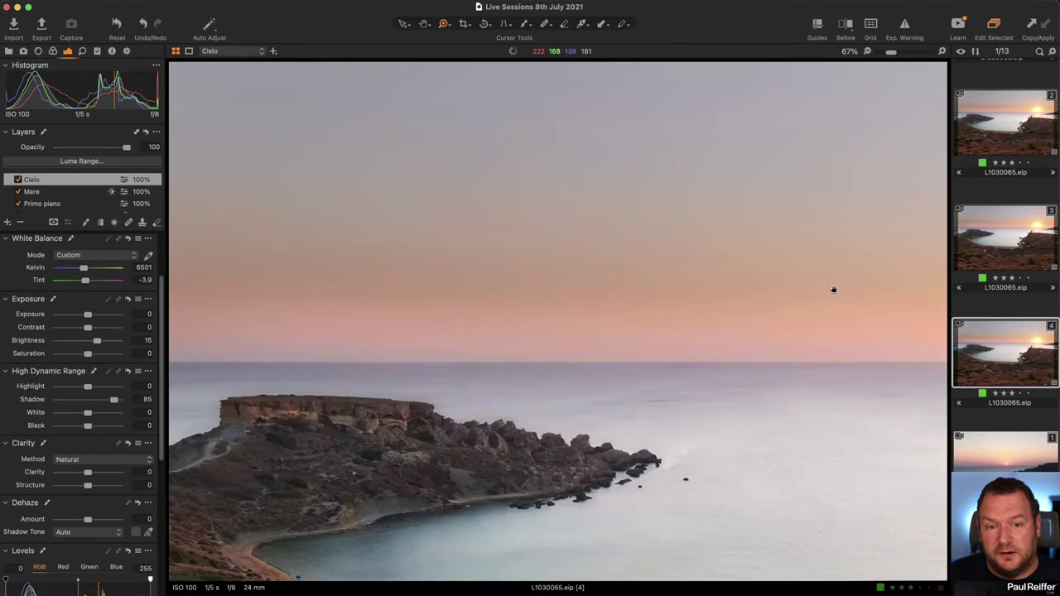
left_click_drag(712, 210, 572, 295)
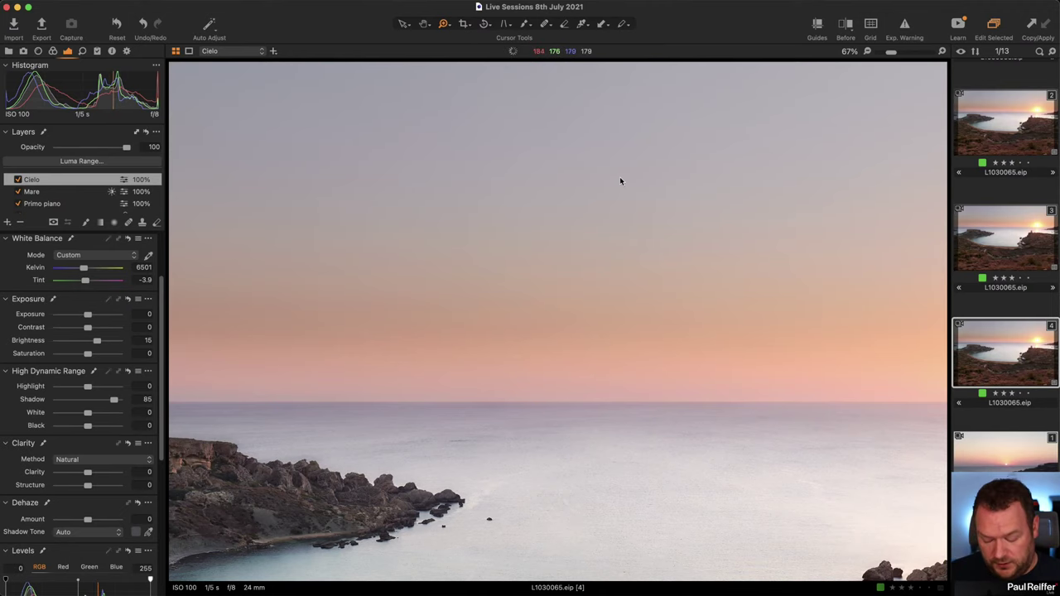
key("super+0")
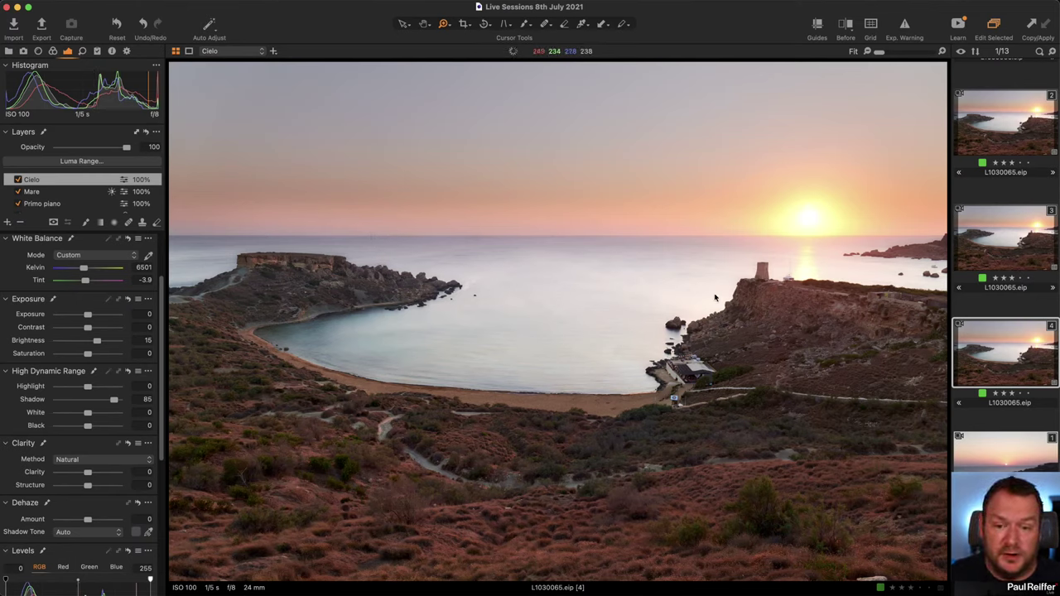
Step: Turn on the Before/After split and sweep the divider across the bay to compare
key("y")
left_click_drag(563, 327, 820, 366)
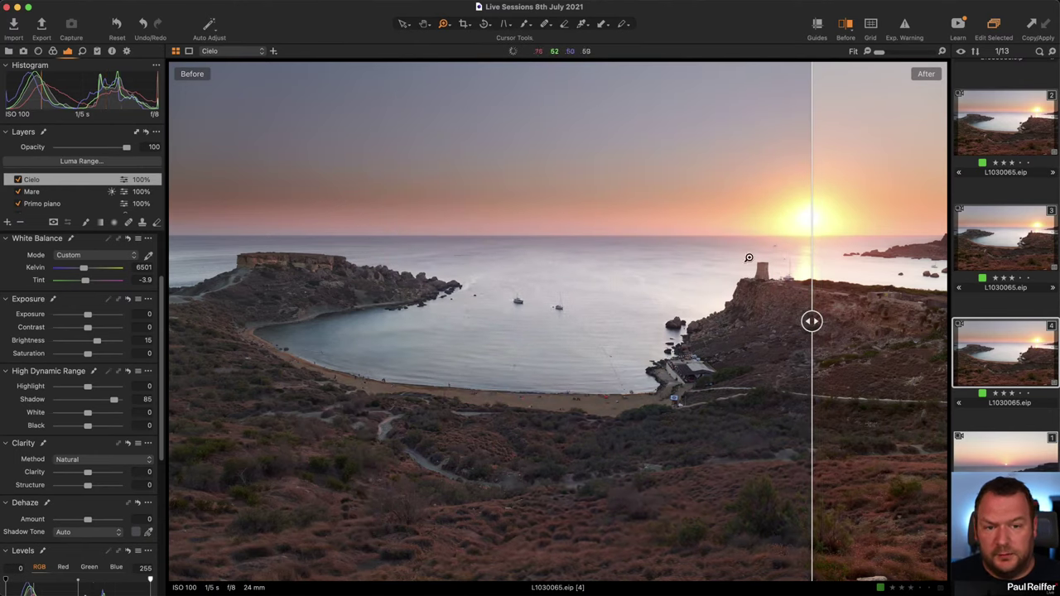
left_click_drag(809, 322, 319, 322)
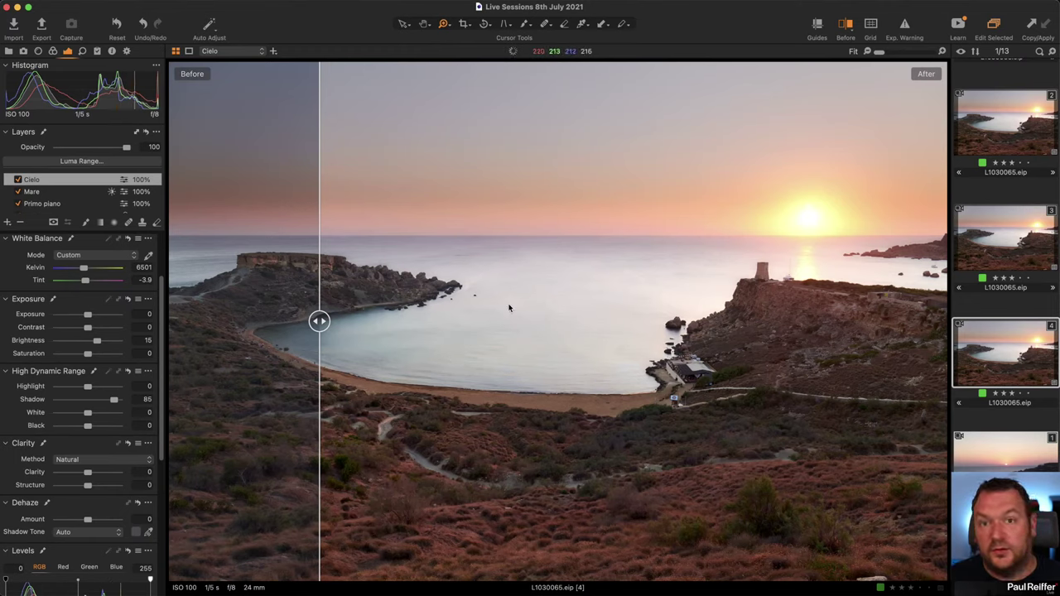
left_click_drag(319, 322, 408, 341)
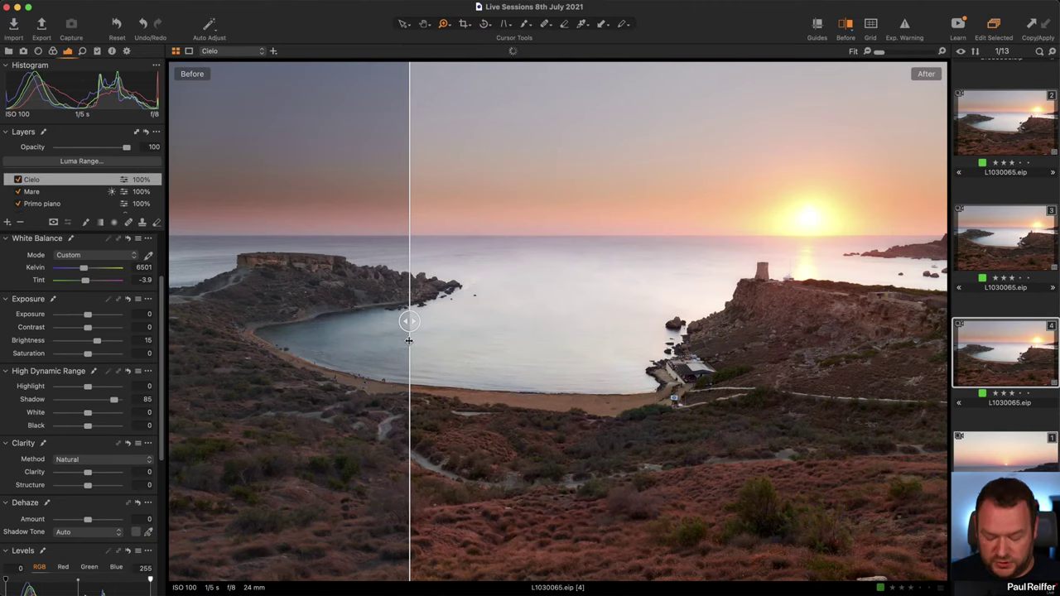
Step: Zoom to 100% on the sea and back, then drag the divider fully left
key("z")
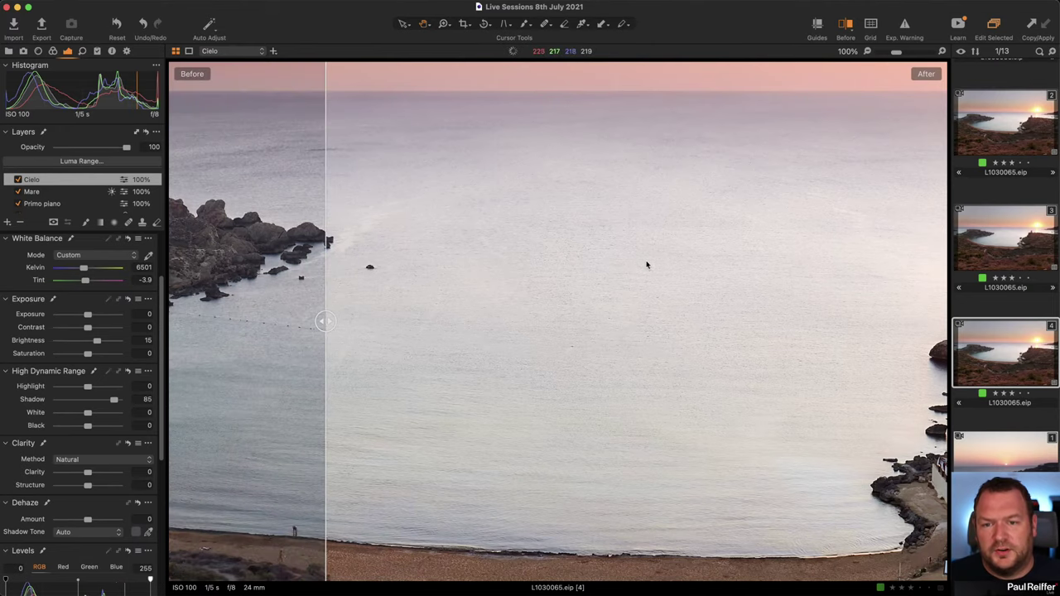
scroll(475, 253, "up", 5)
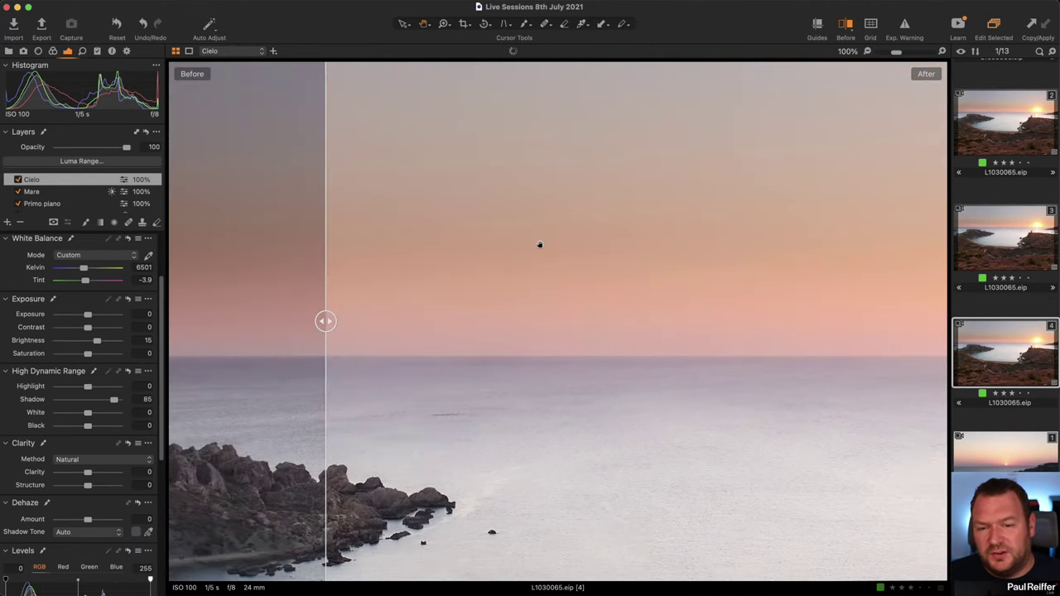
key("z")
left_click(586, 287)
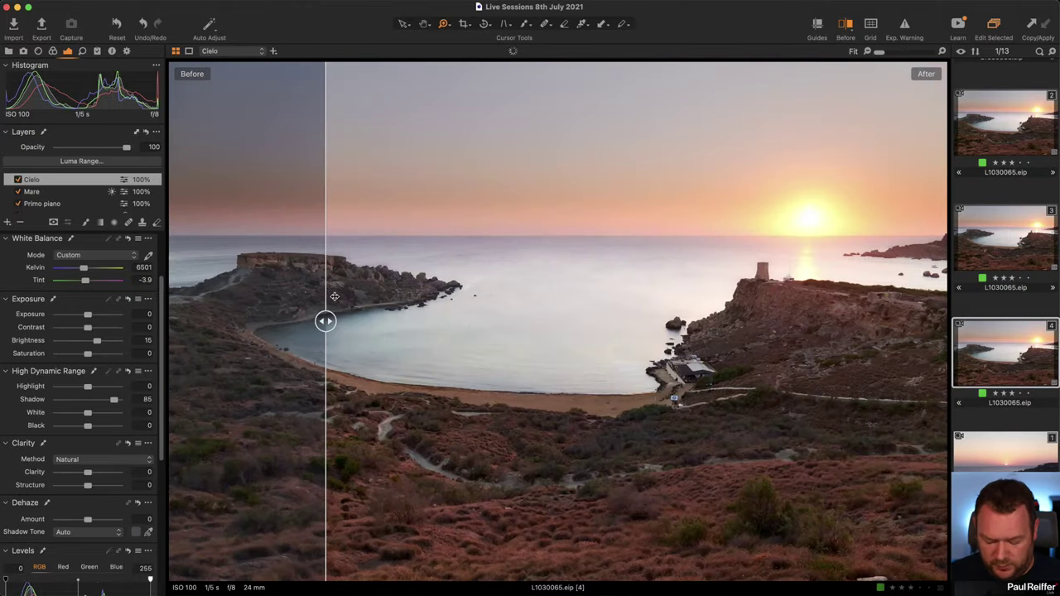
left_click_drag(335, 297, 106, 311)
key("v")
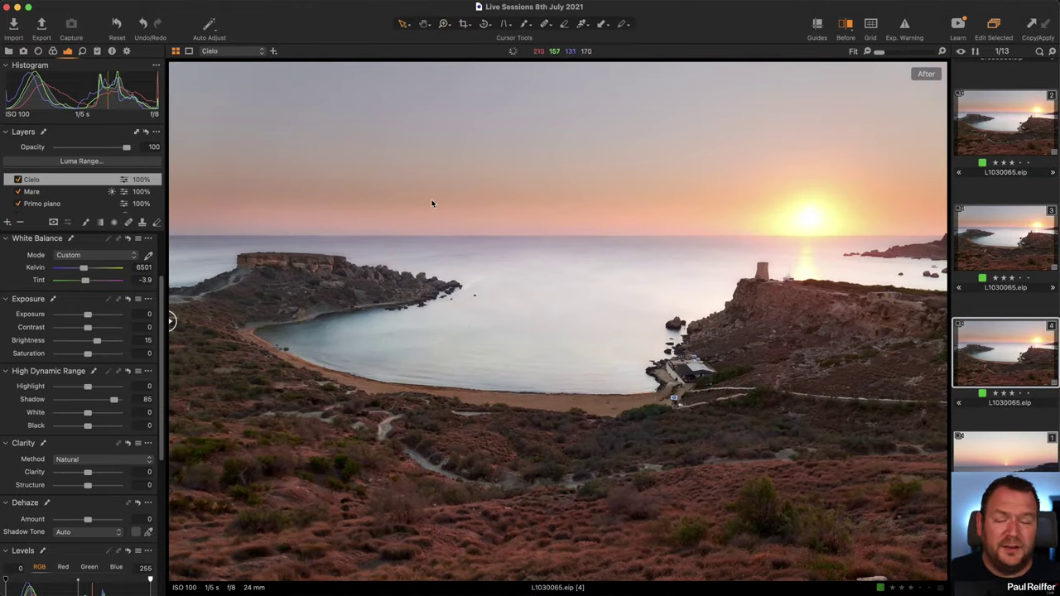
Step: Add a new adjustment layer named Horizon and draw a linear gradient mask across the horizon
left_click(6, 223)
double_click(46, 180)
type("Ho")
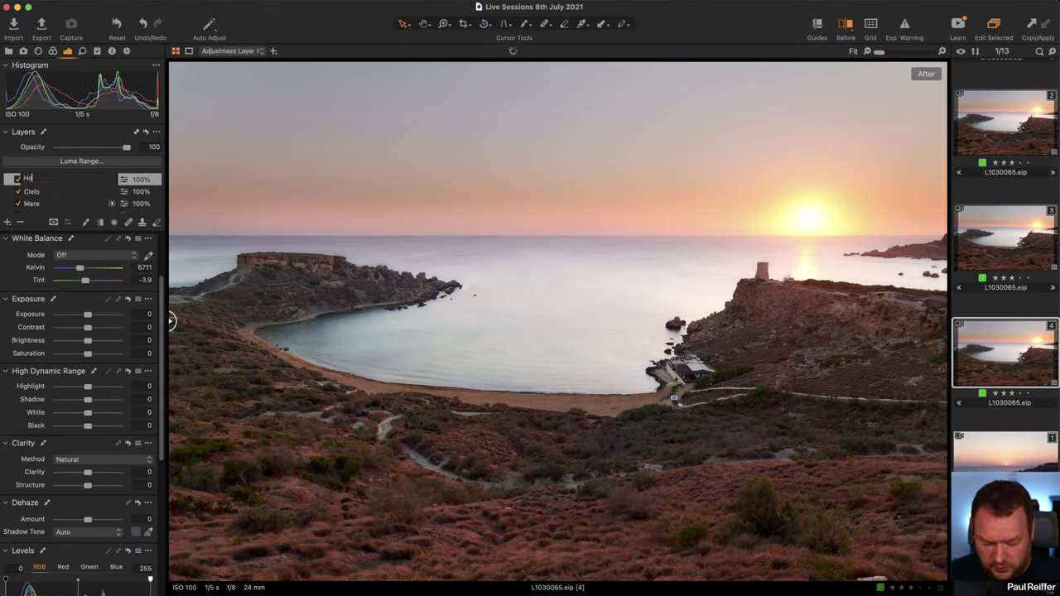
type("rizon")
key("Return")
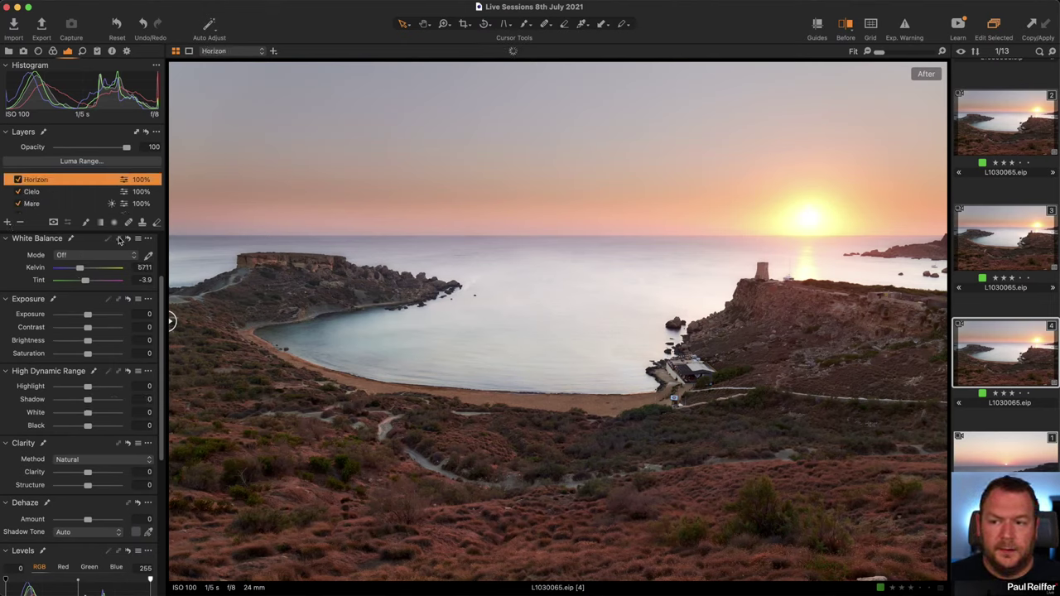
left_click(102, 224)
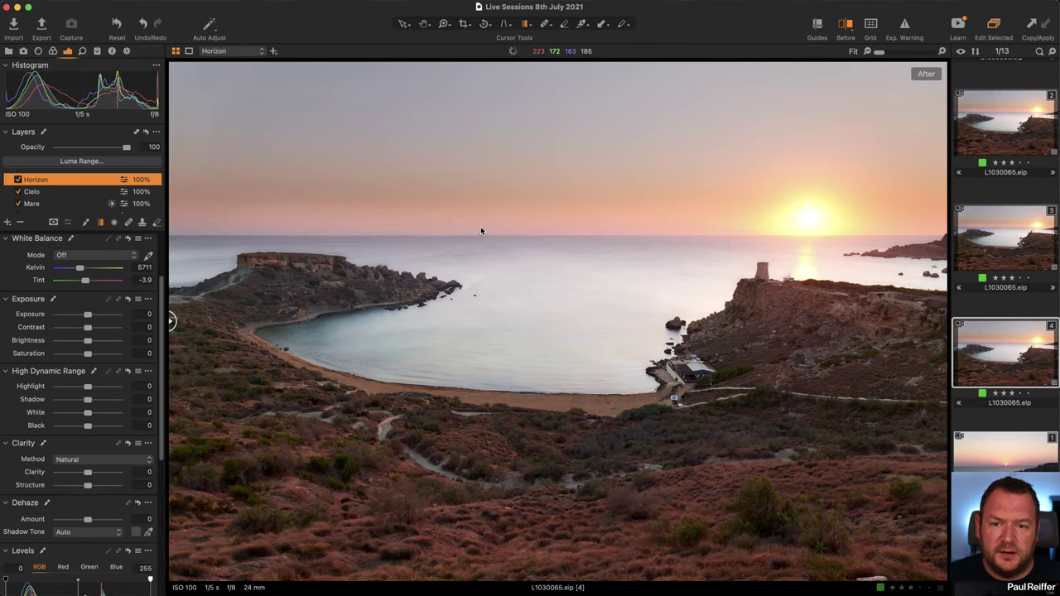
left_click_drag(481, 232, 479, 237)
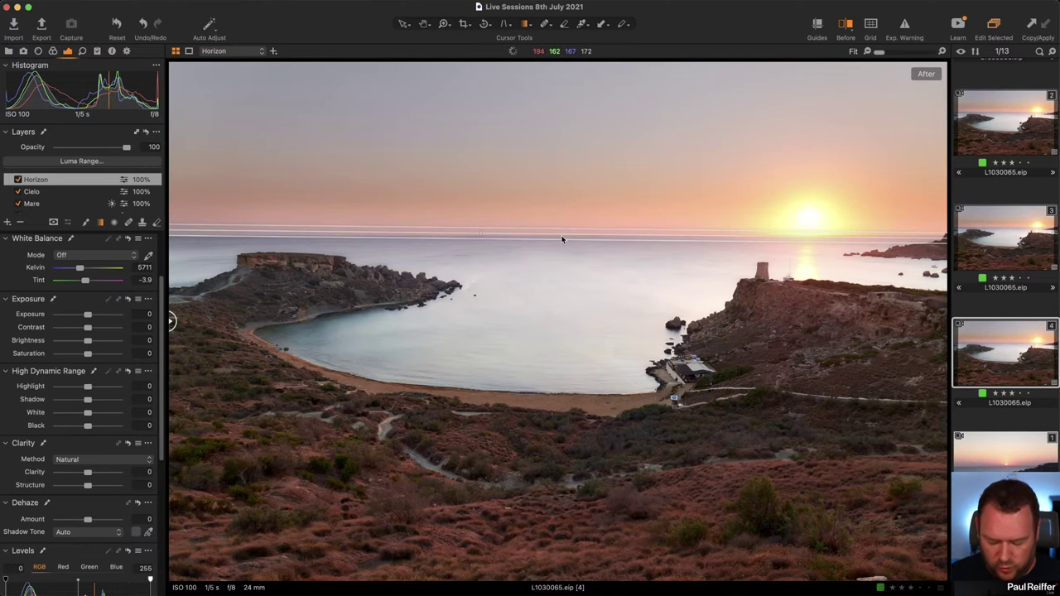
Step: Zoom in on the horizon, then tilt and lower the gradient mask to sit level with it
key("z")
left_click(521, 240)
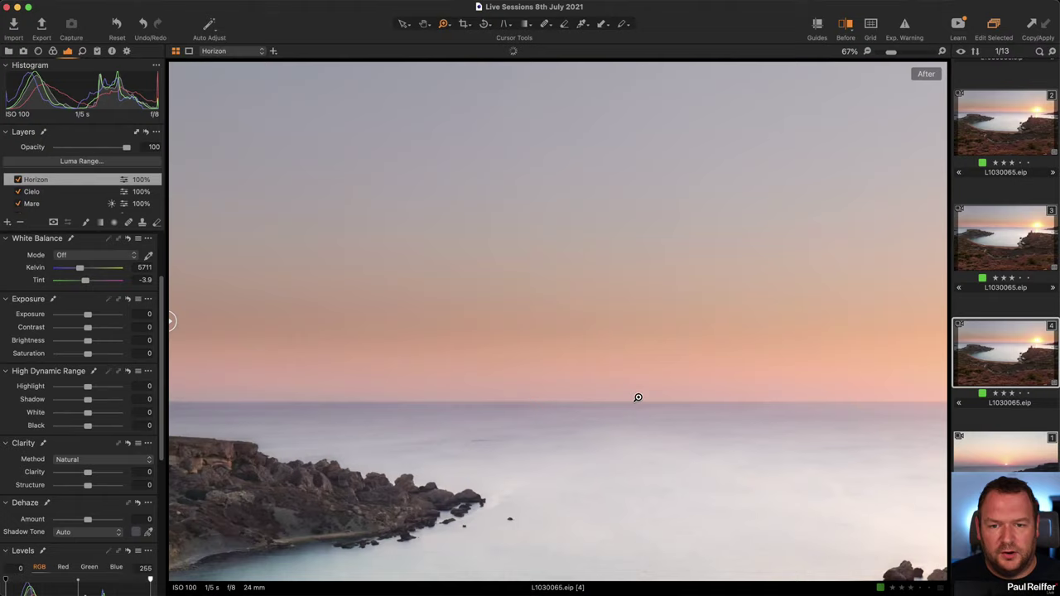
left_click(597, 372)
left_click(591, 356)
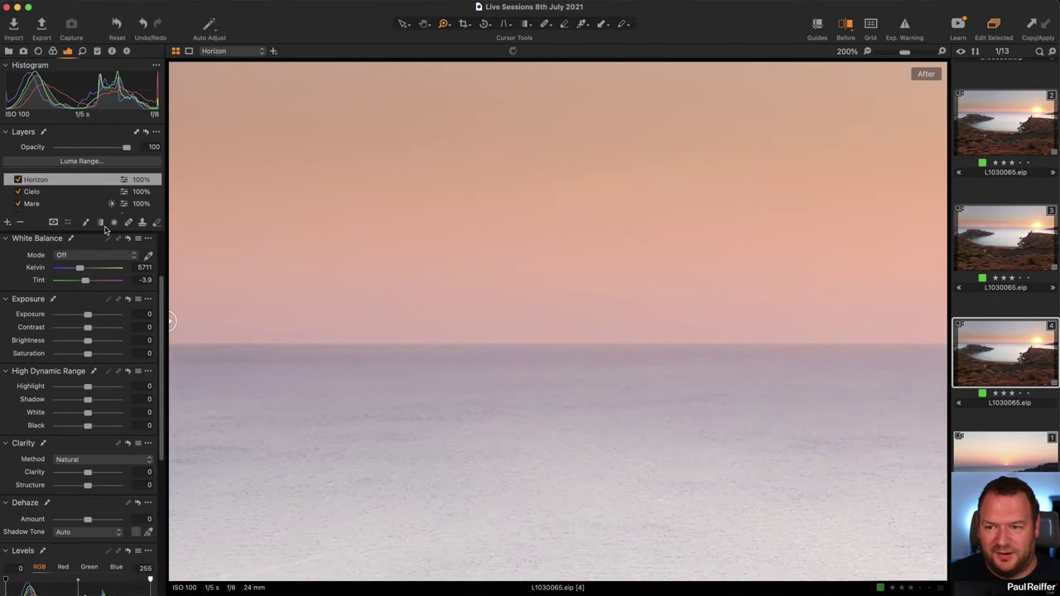
left_click(103, 224)
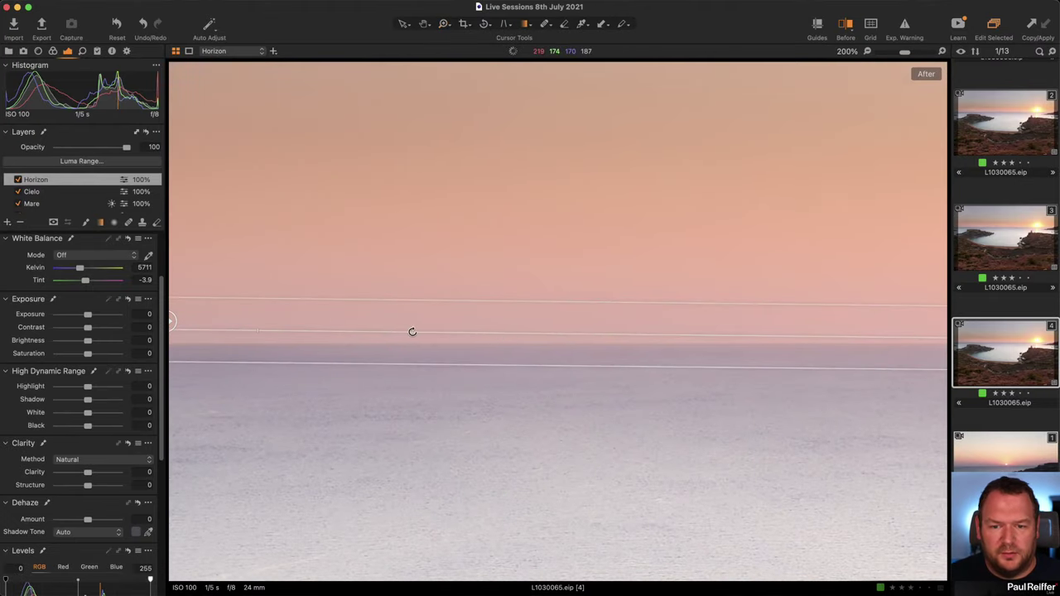
mouse_move(412, 331)
left_mouse_down()
mouse_move(400, 334)
mouse_move(409, 331)
left_mouse_up()
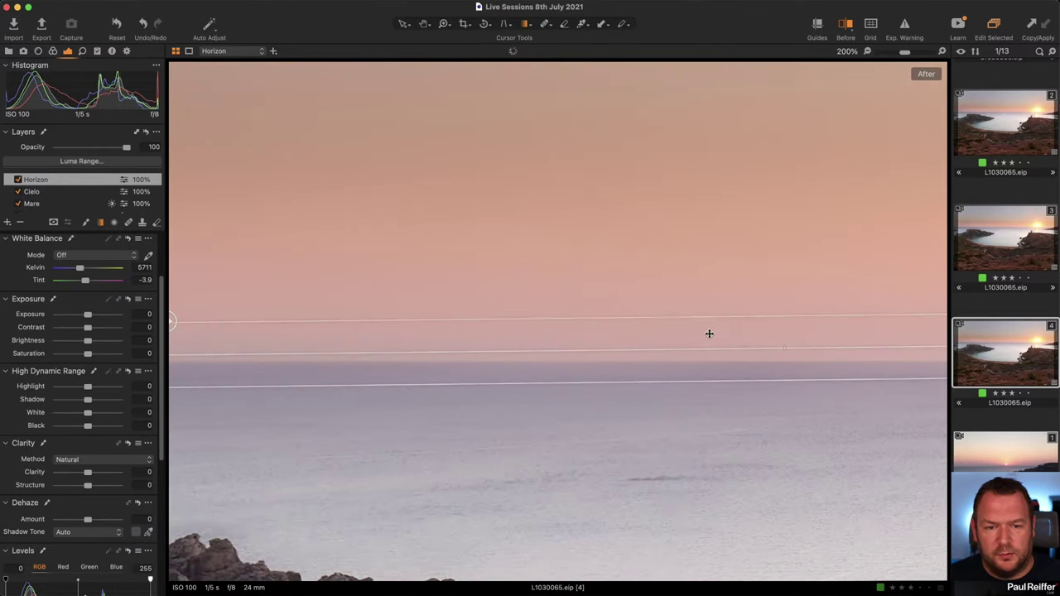
scroll(368, 384, "down", 3)
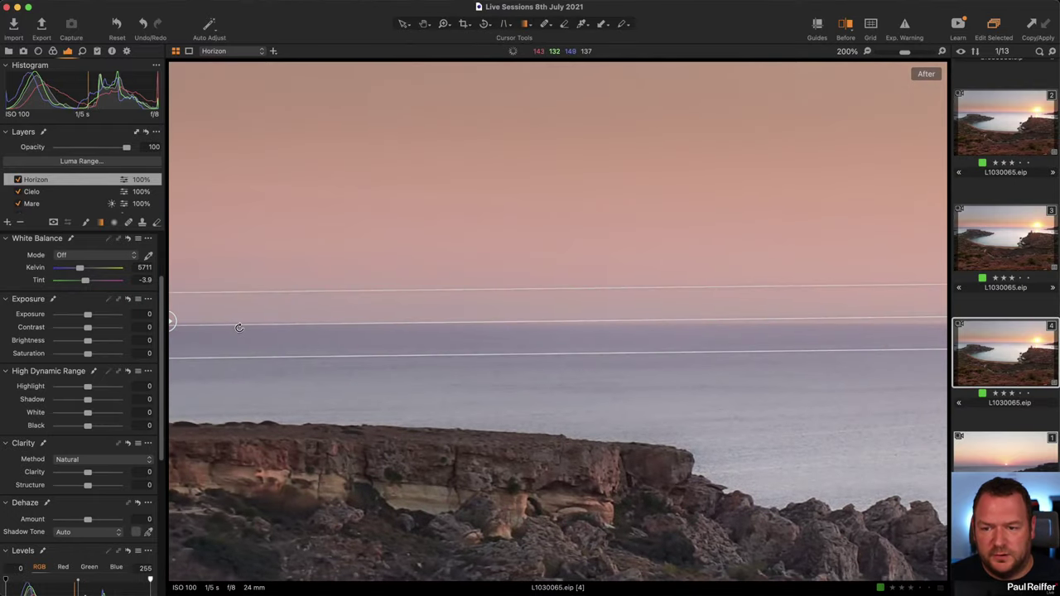
left_click_drag(238, 329, 237, 315)
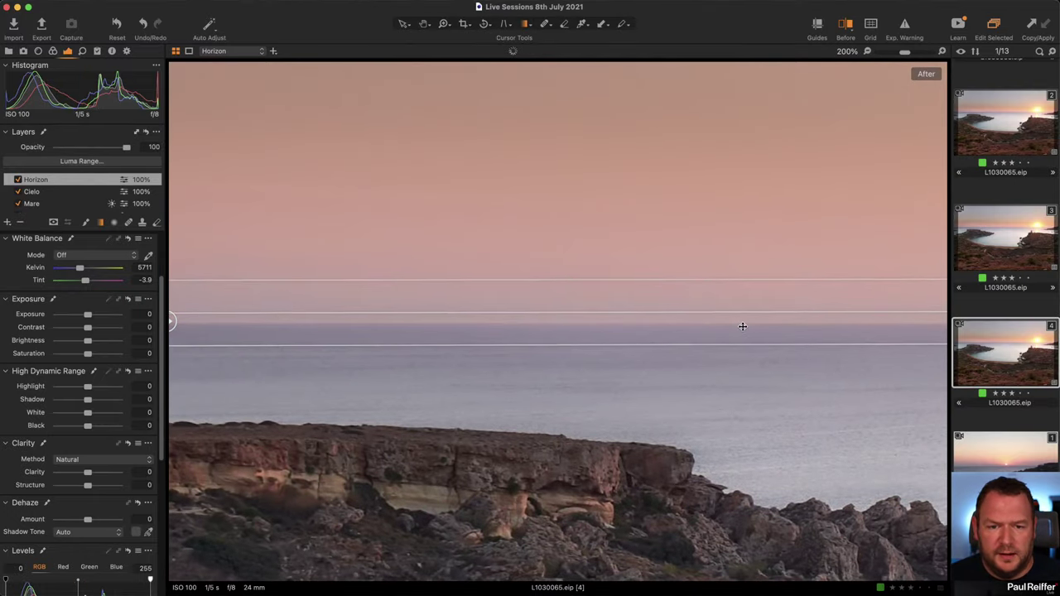
left_click_drag(740, 326, 745, 331)
left_click_drag(849, 350, 246, 426)
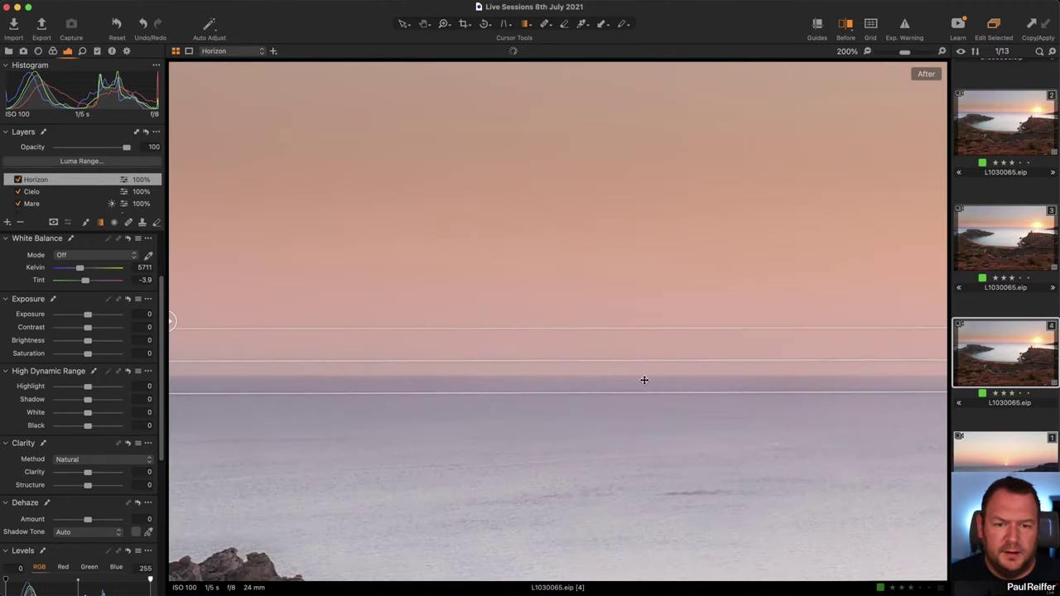
left_click_drag(852, 409, 341, 440)
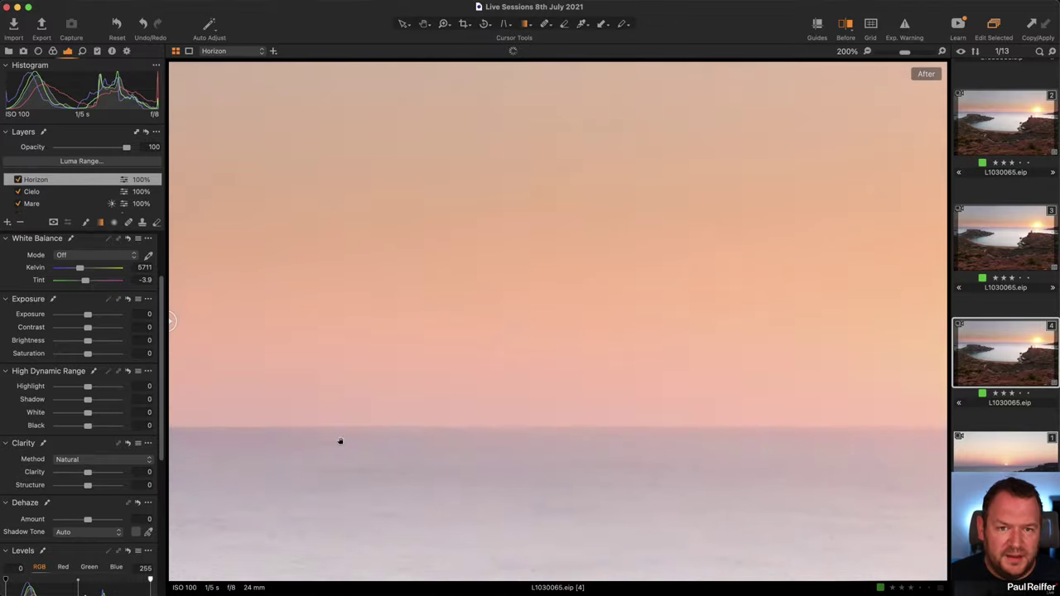
left_click_drag(889, 449, 237, 445)
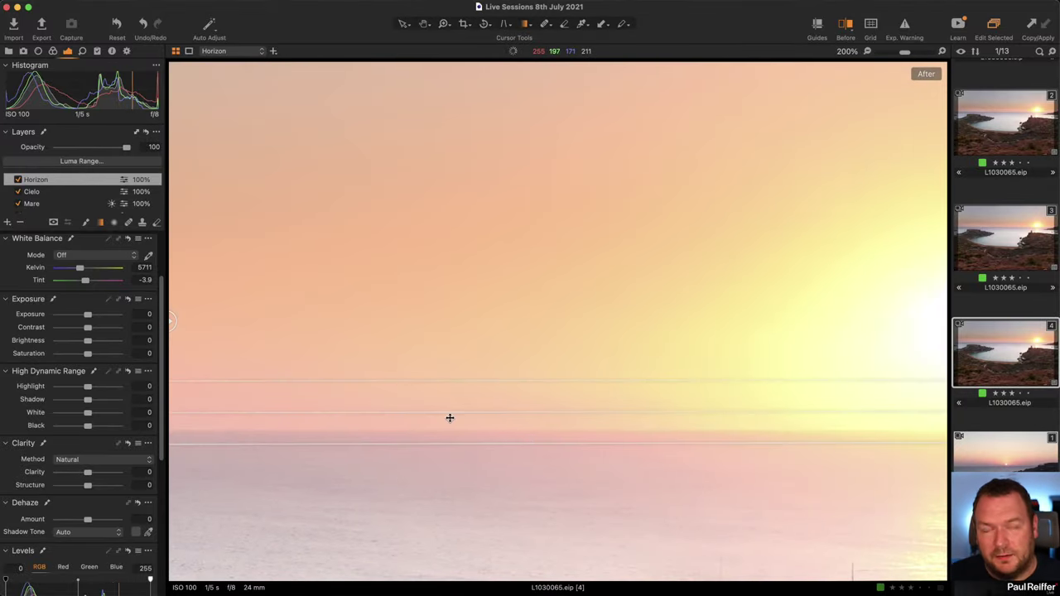
Step: With the mask overlay shown, redraw the gradient tight along the horizon with the sky masked, then zoom out
key("m")
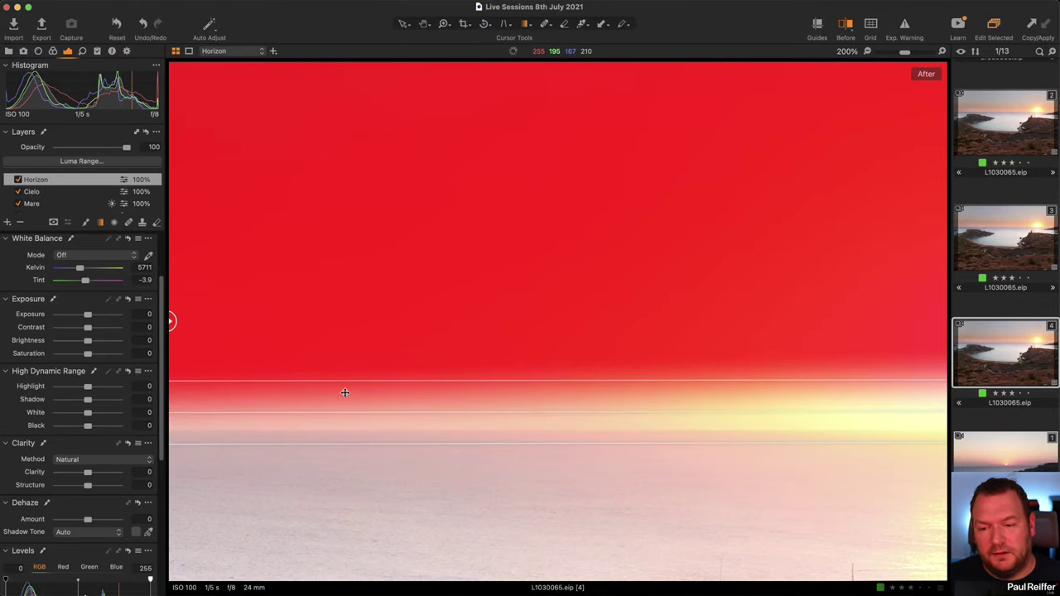
mouse_move(345, 392)
left_mouse_down()
mouse_move(338, 406)
mouse_move(352, 408)
left_mouse_up()
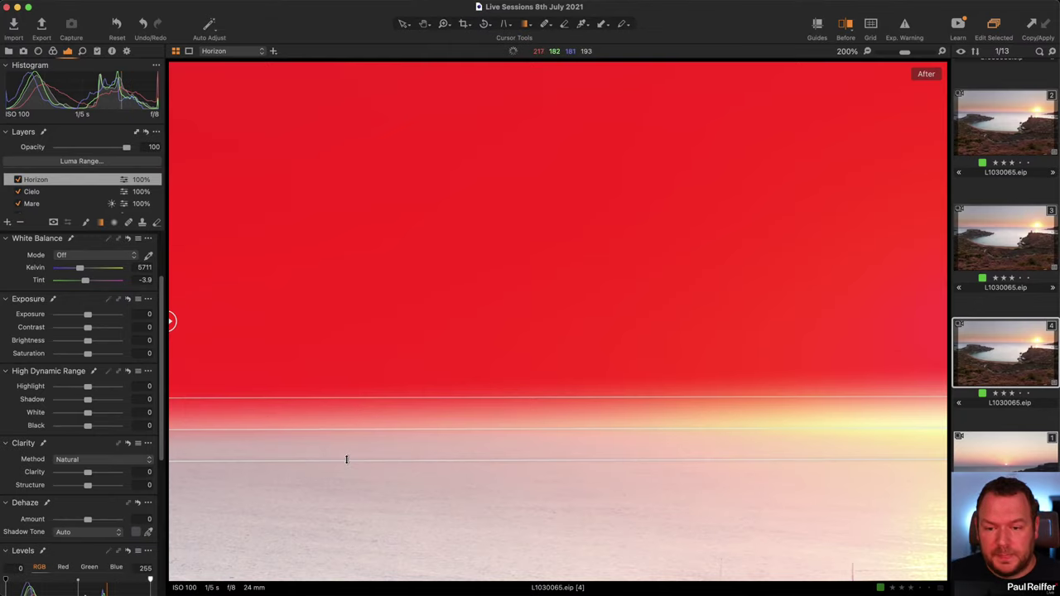
left_click_drag(346, 461, 356, 440)
left_click_drag(388, 409, 388, 419)
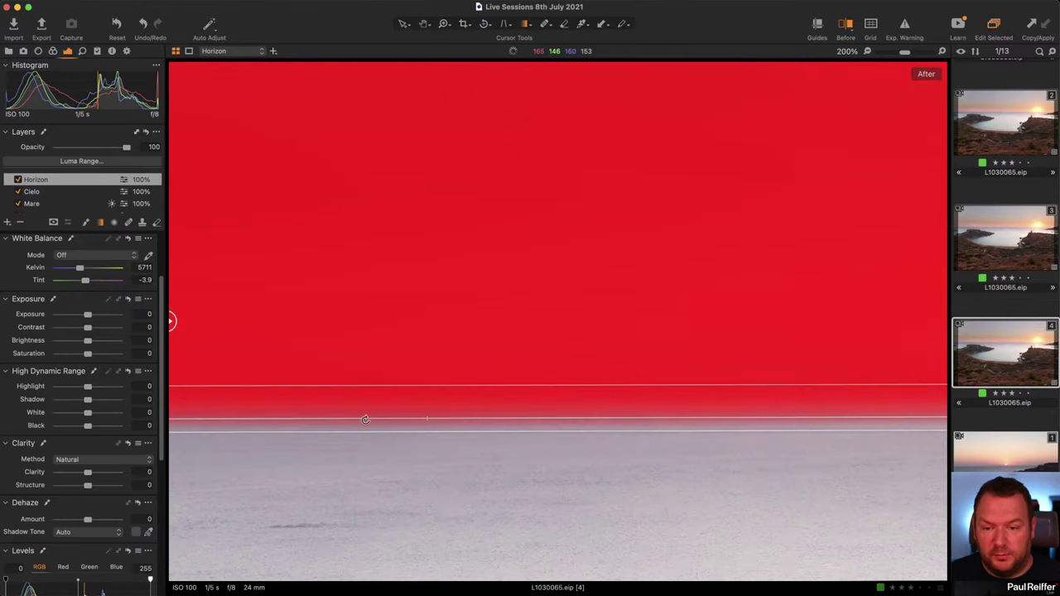
left_click_drag(333, 418, 330, 419)
left_click_drag(508, 413, 509, 402)
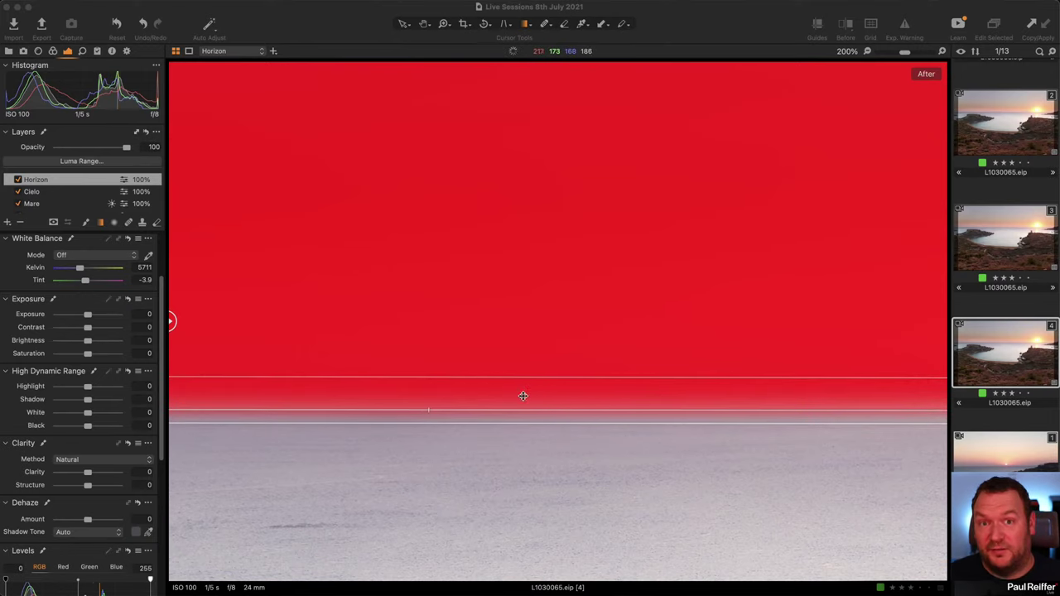
left_click_drag(523, 396, 731, 487)
left_click_drag(519, 378, 616, 402)
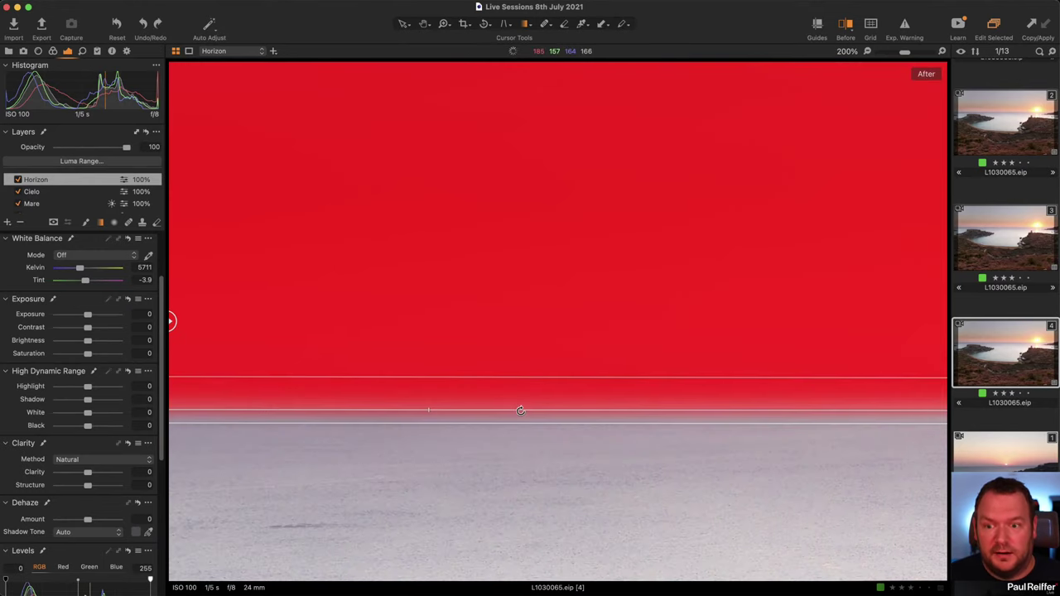
key("z")
key("super+minus")
key("super+minus")
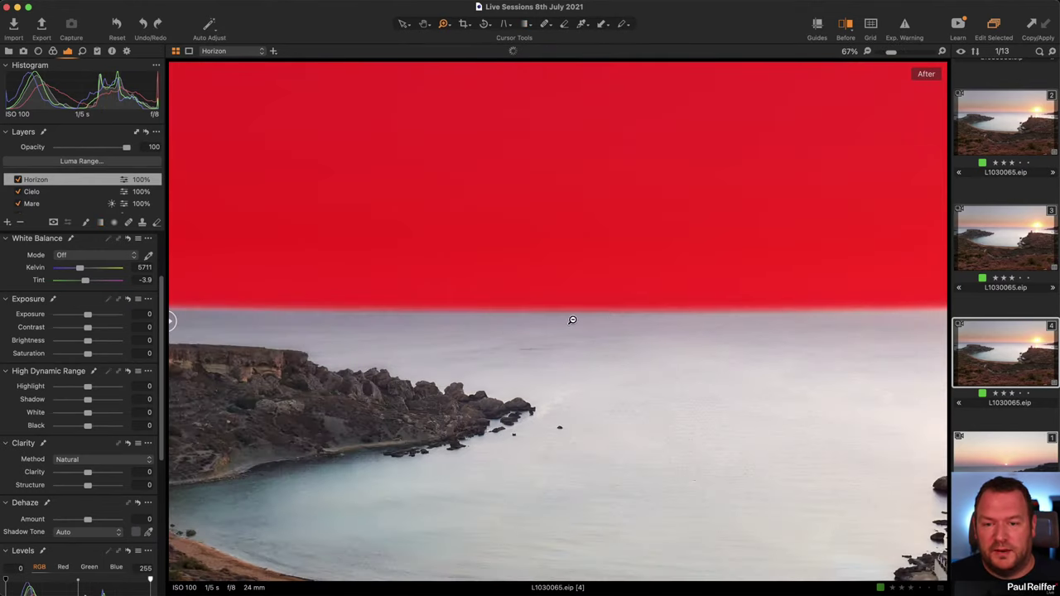
Step: Fit the image to the view, hide the mask overlay and set the Horizon layer's Clarity to -66
key("super+minus")
key("super+minus")
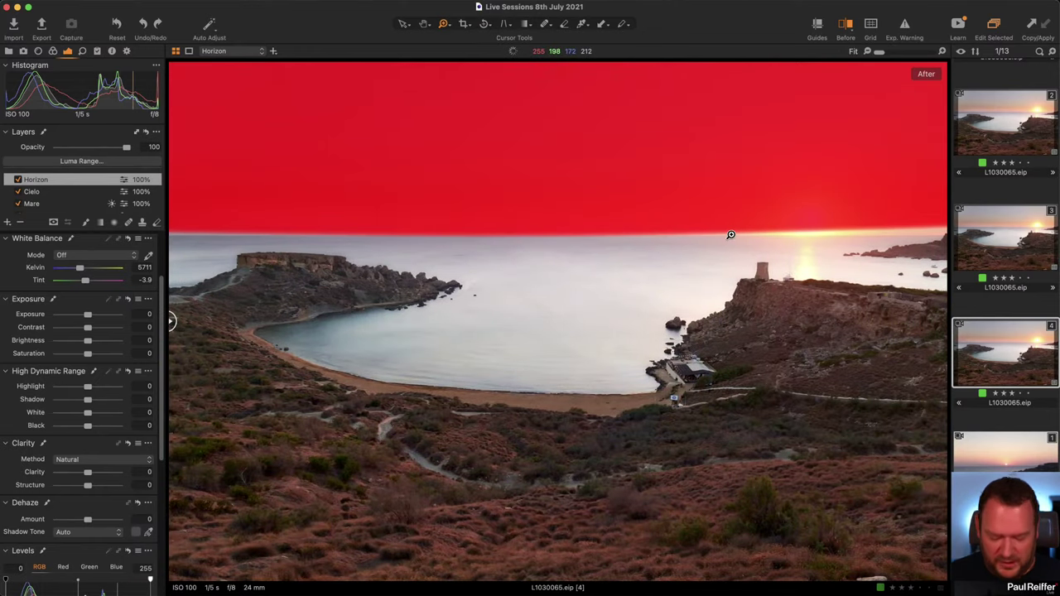
key("m")
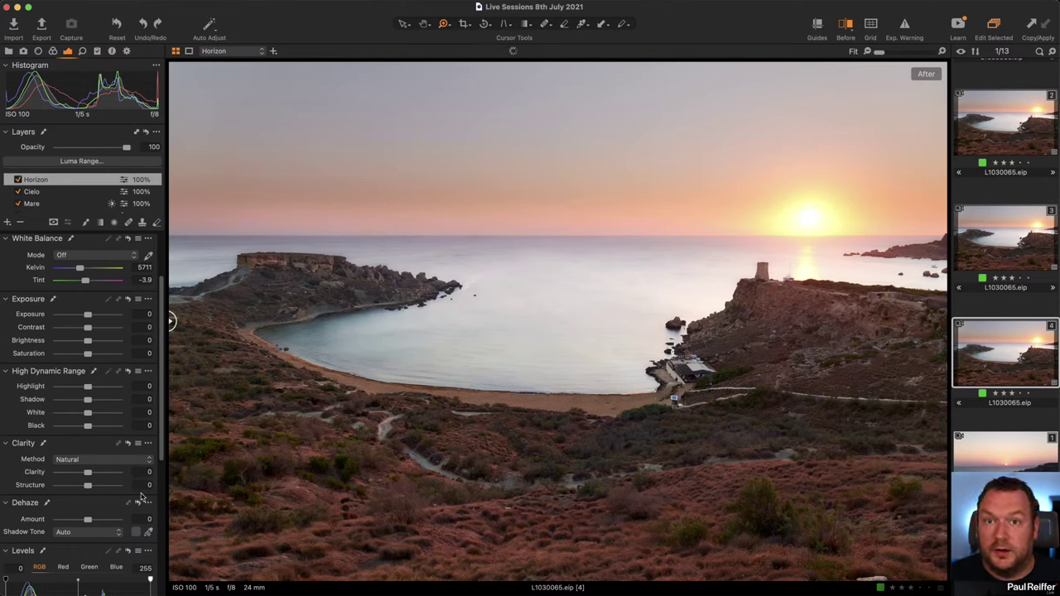
left_click_drag(84, 477, 64, 475)
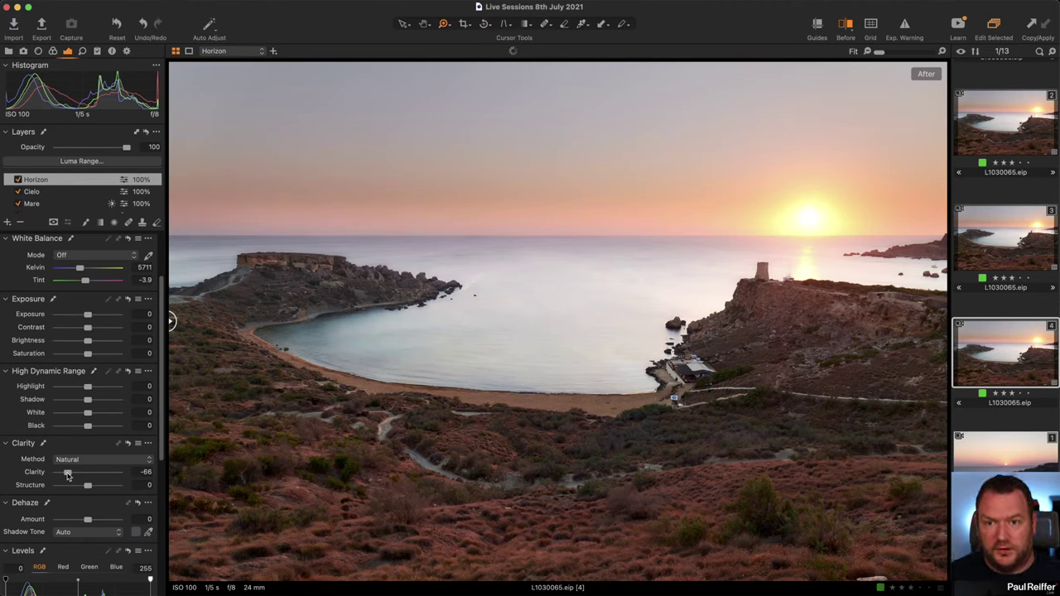
Step: In the Color Editor's Skin Tone, sample the sky colour and set Uniformity Lightness to 100
left_click(53, 51)
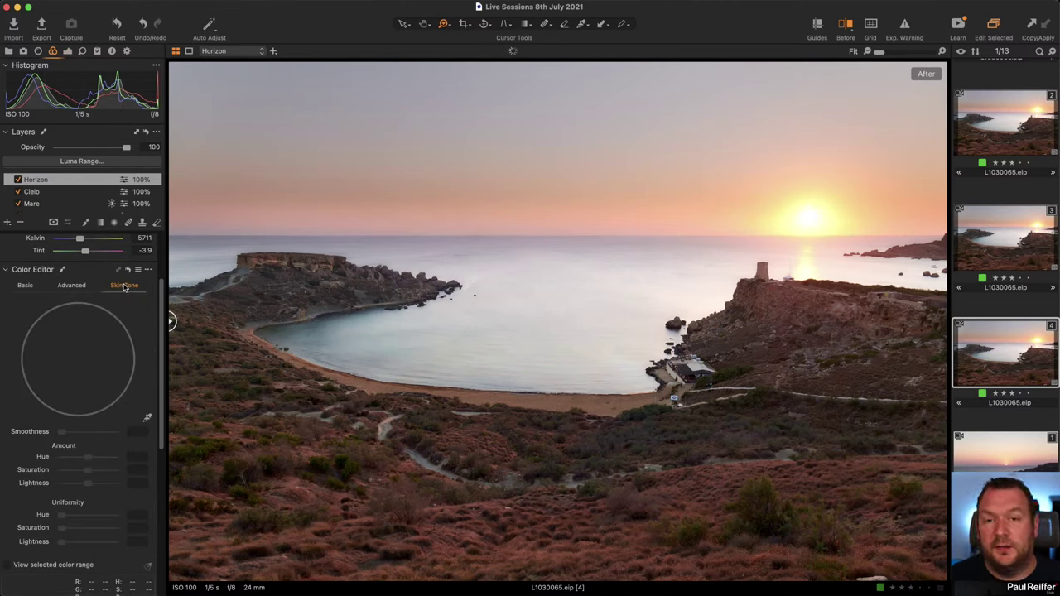
left_click(148, 419)
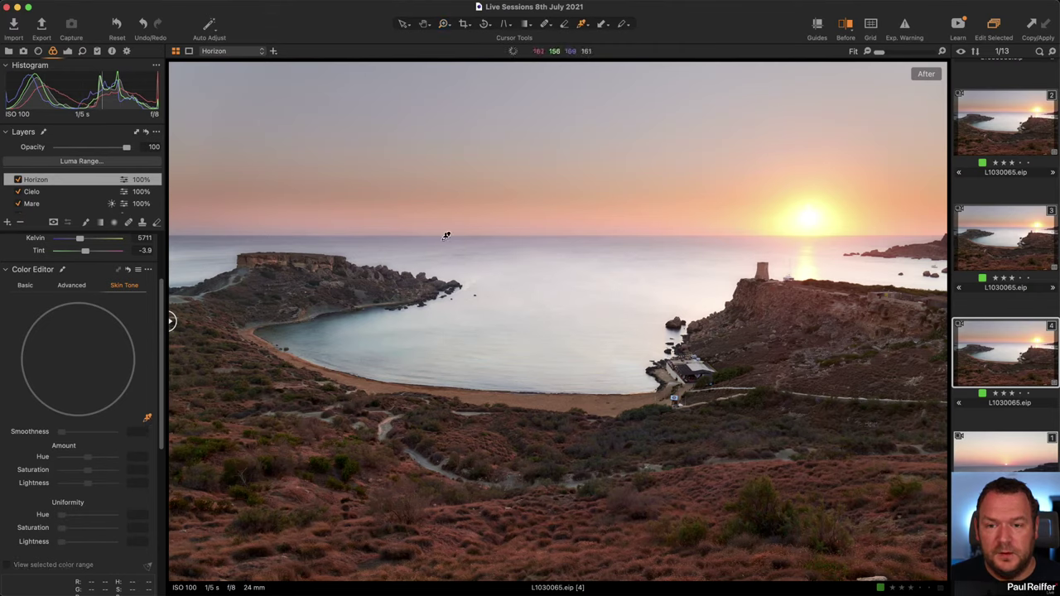
left_click(351, 213)
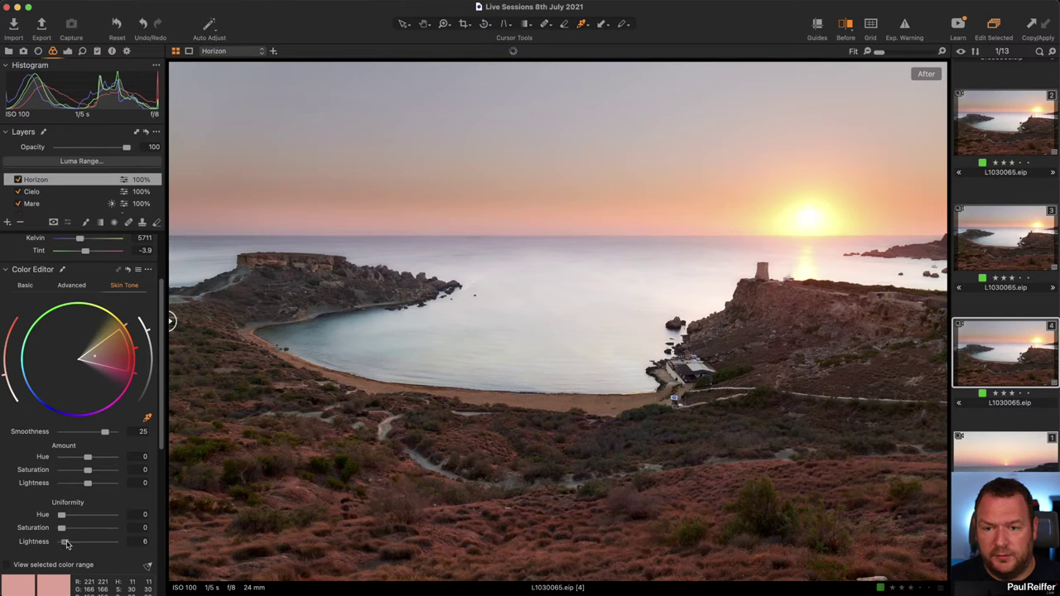
left_click_drag(67, 544, 117, 546)
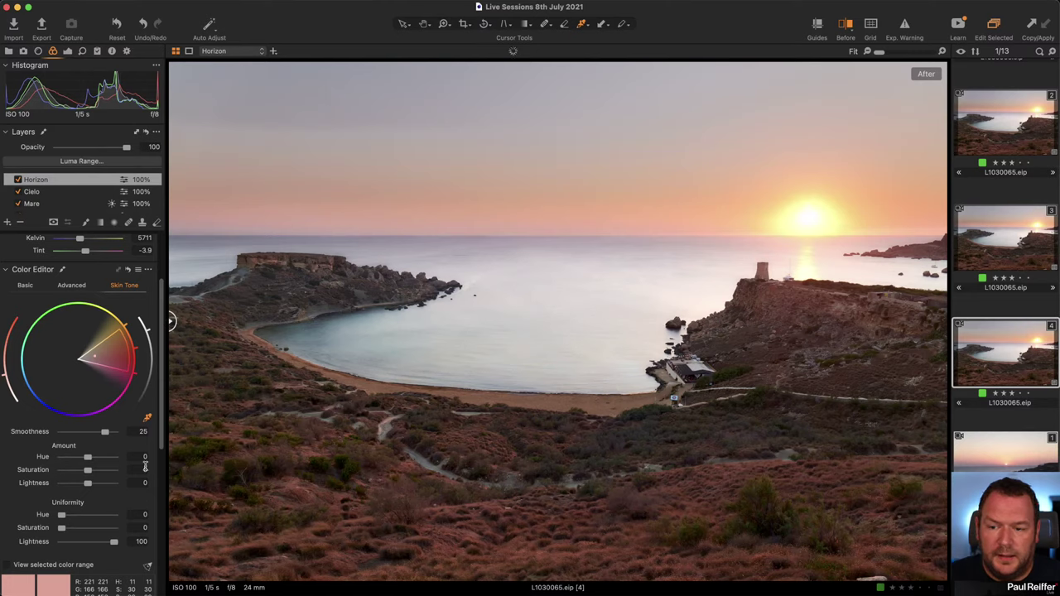
Step: Shift the colour wedge toward yellow-orange, narrow it slightly, and set Uniformity Saturation to 45.2
scroll(124, 414, "down", 2)
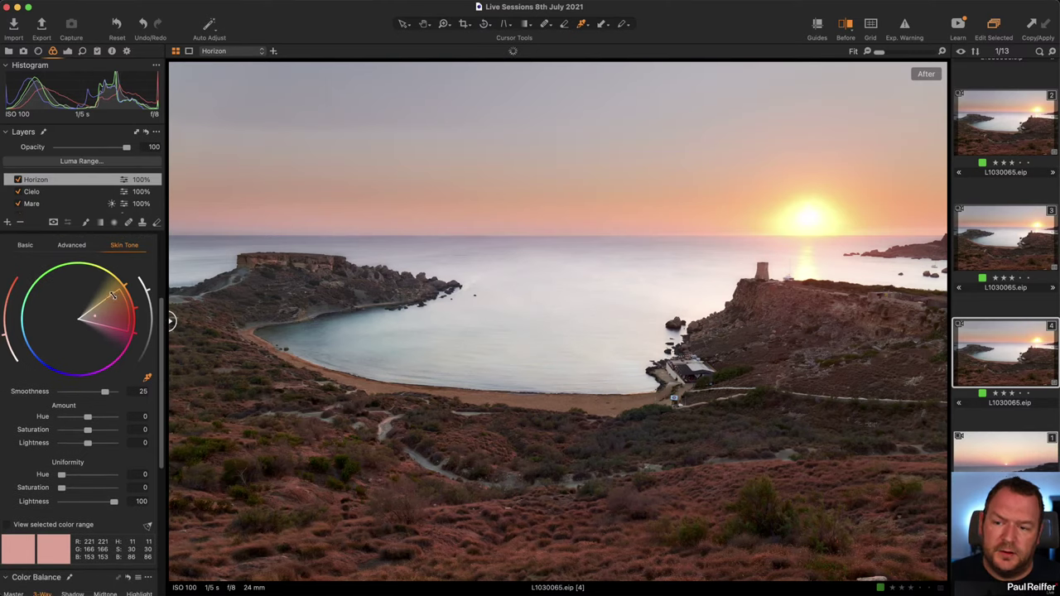
left_click_drag(99, 315, 105, 285)
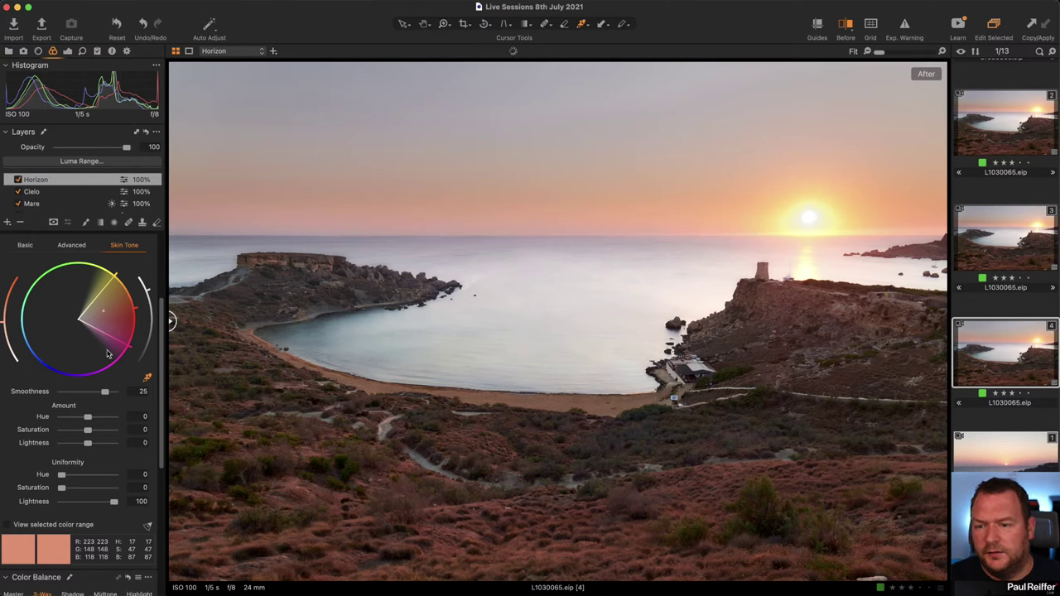
left_click_drag(105, 286, 101, 283)
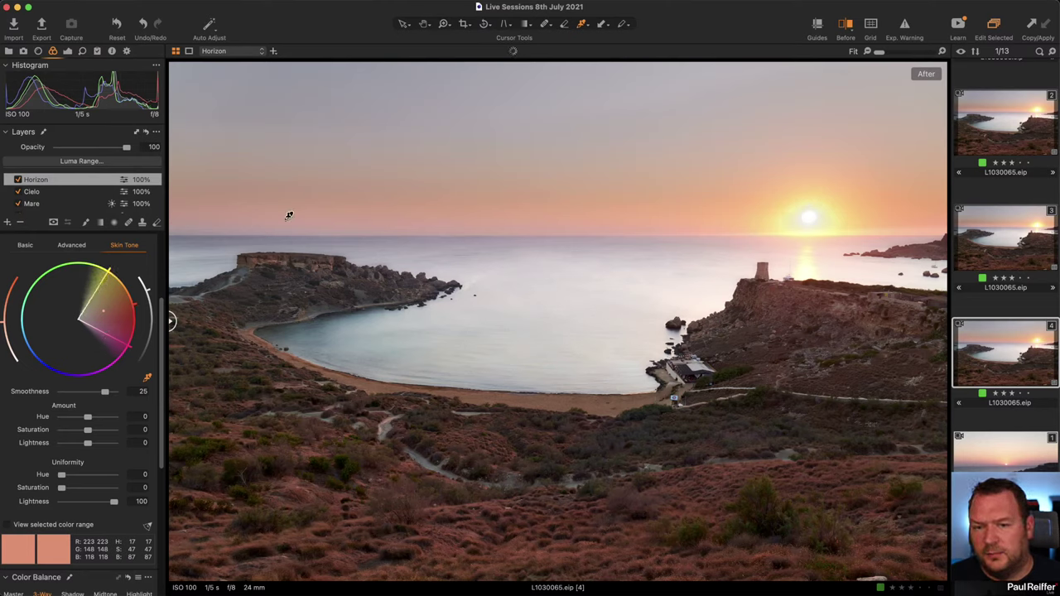
left_click_drag(66, 491, 85, 489)
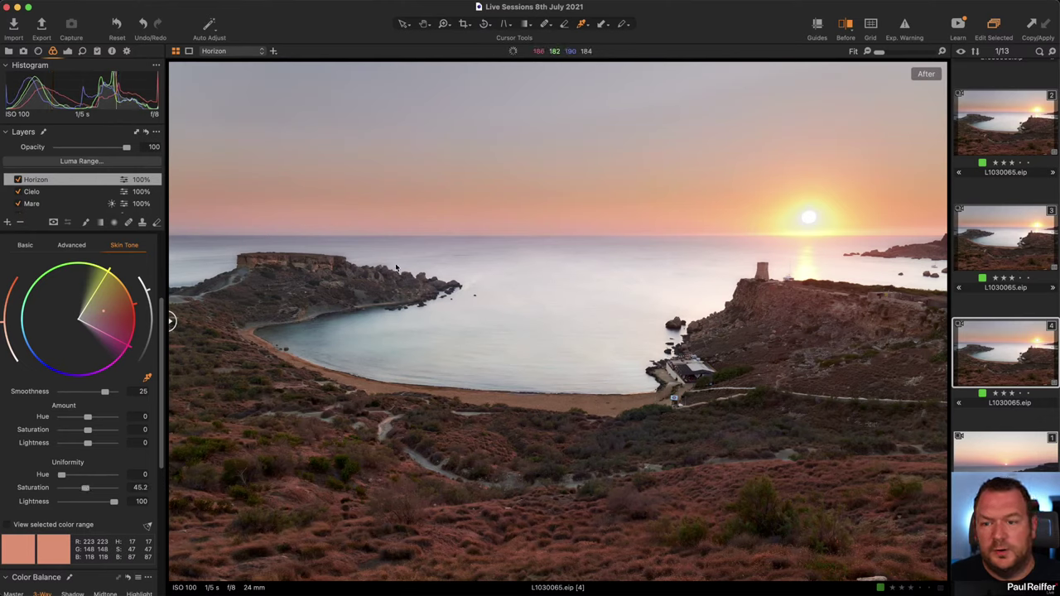
Step: Adjust the Horizon layer's Shadow recovery, settling at 36, then switch the layer off to compare
left_click(67, 51)
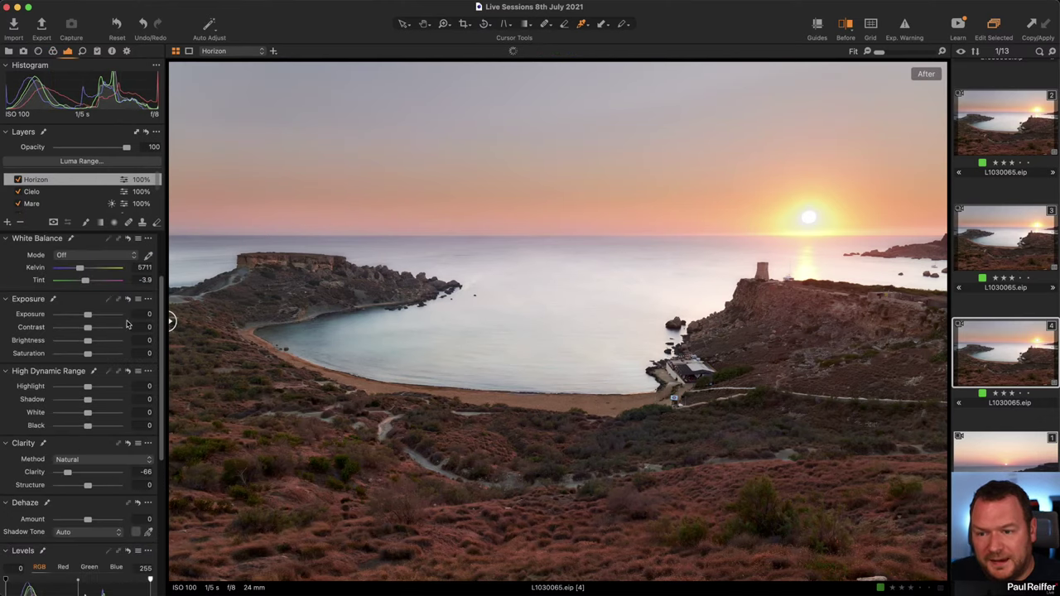
left_click_drag(94, 403, 126, 405)
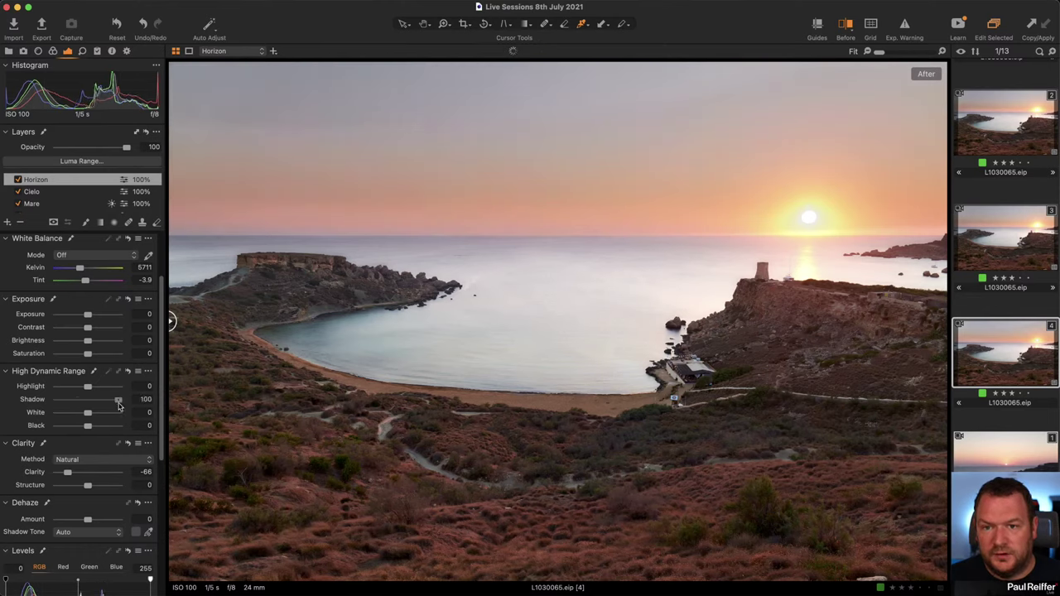
left_click_drag(118, 403, 115, 403)
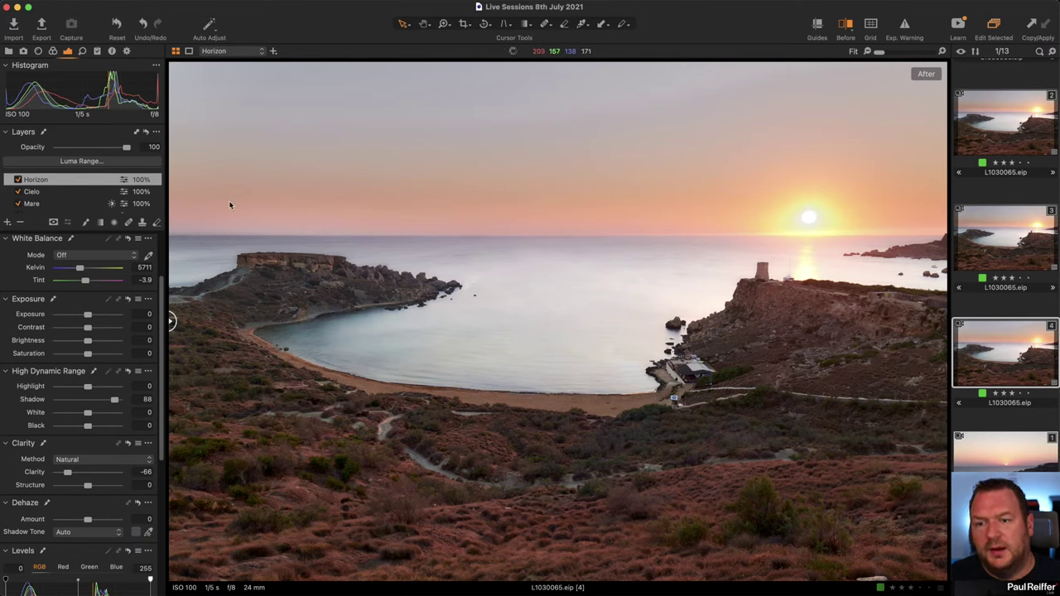
left_click_drag(116, 399, 86, 400)
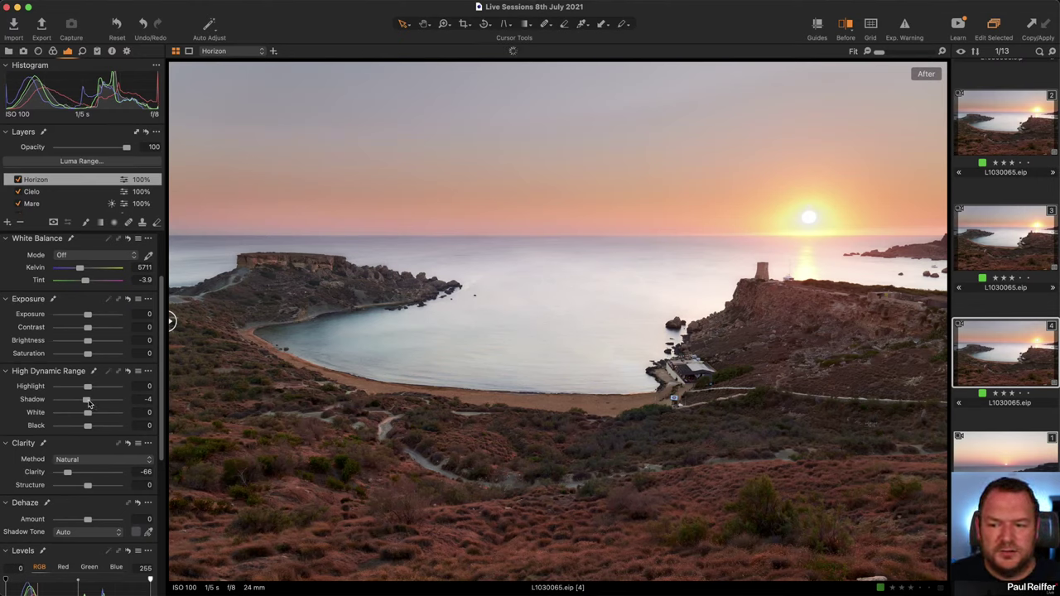
left_click_drag(86, 400, 119, 404)
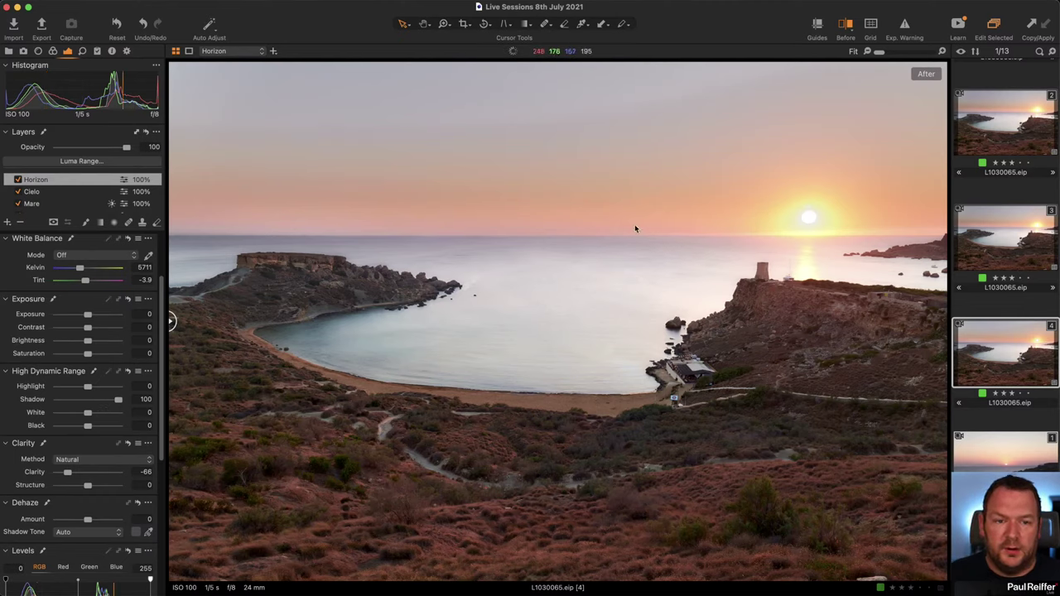
left_click(18, 179)
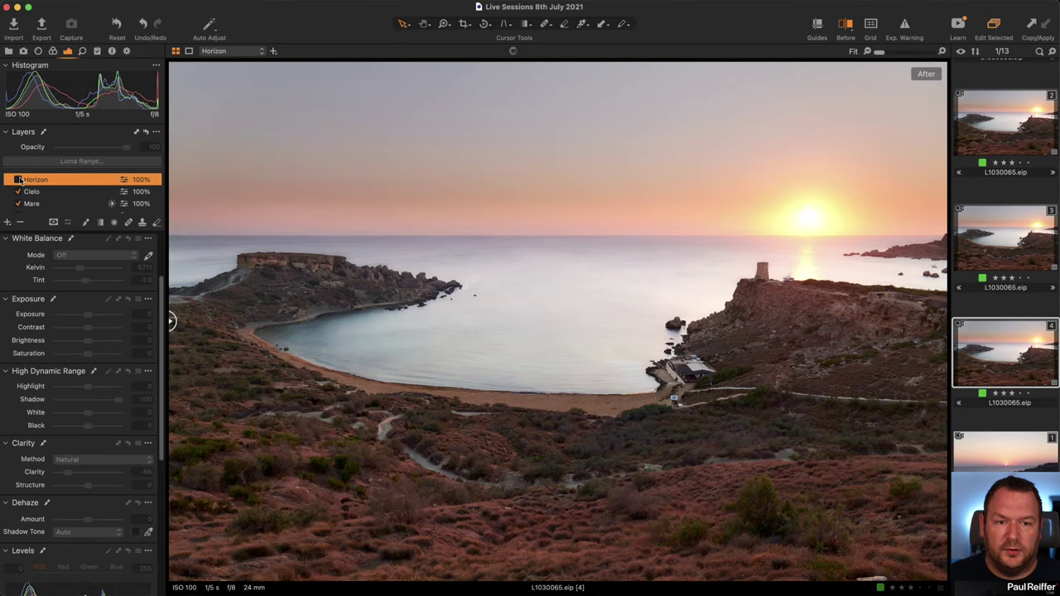
Step: Re-enable Horizon, show its mask, and set the Eraser to Hardness 0 and Opacity 18
left_click(18, 178)
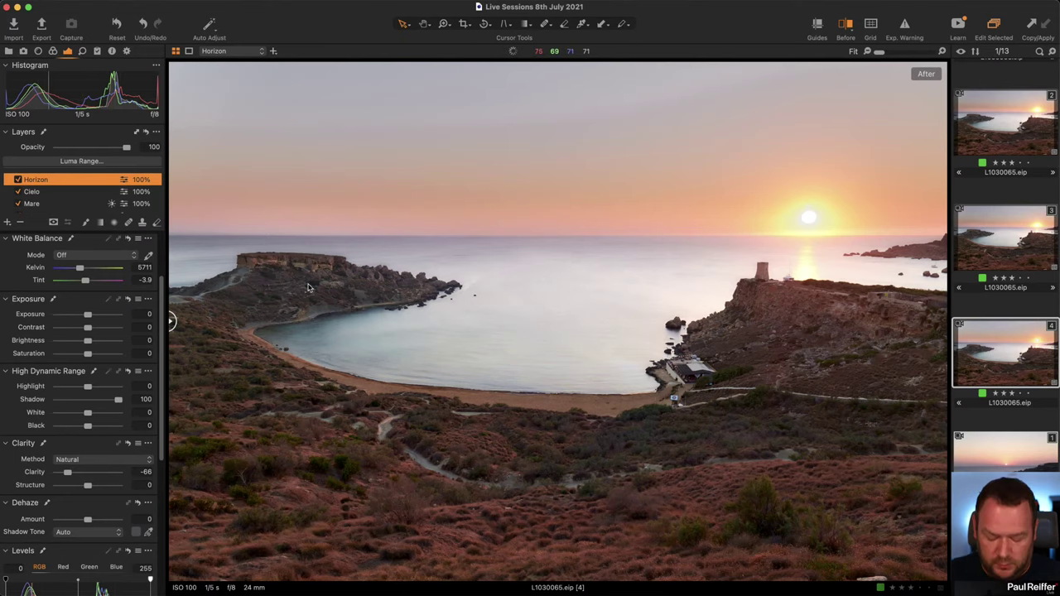
key("b")
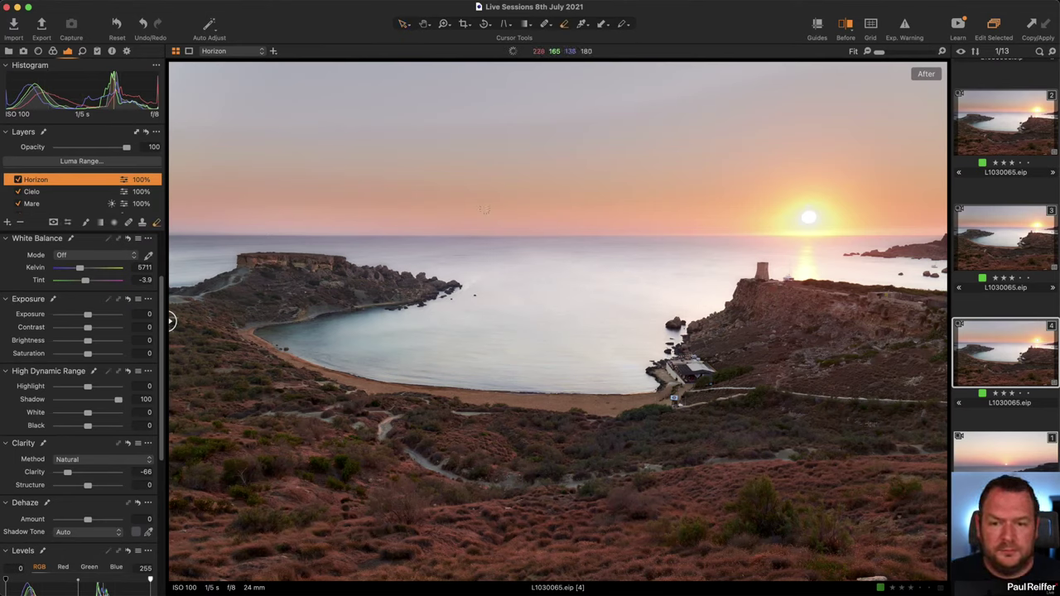
right_click(484, 209)
key("m")
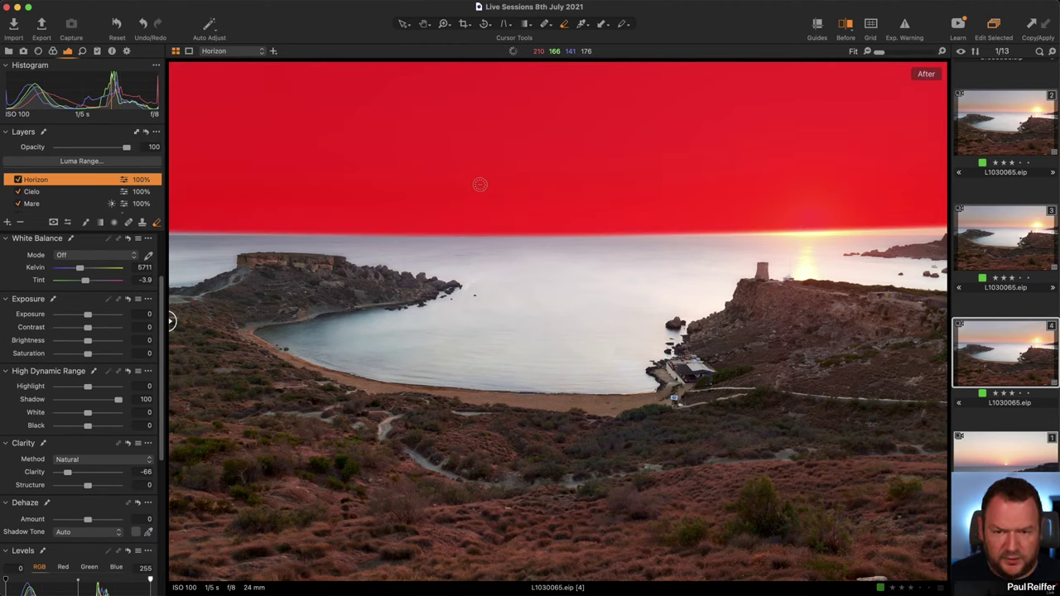
right_click(646, 218, "alt")
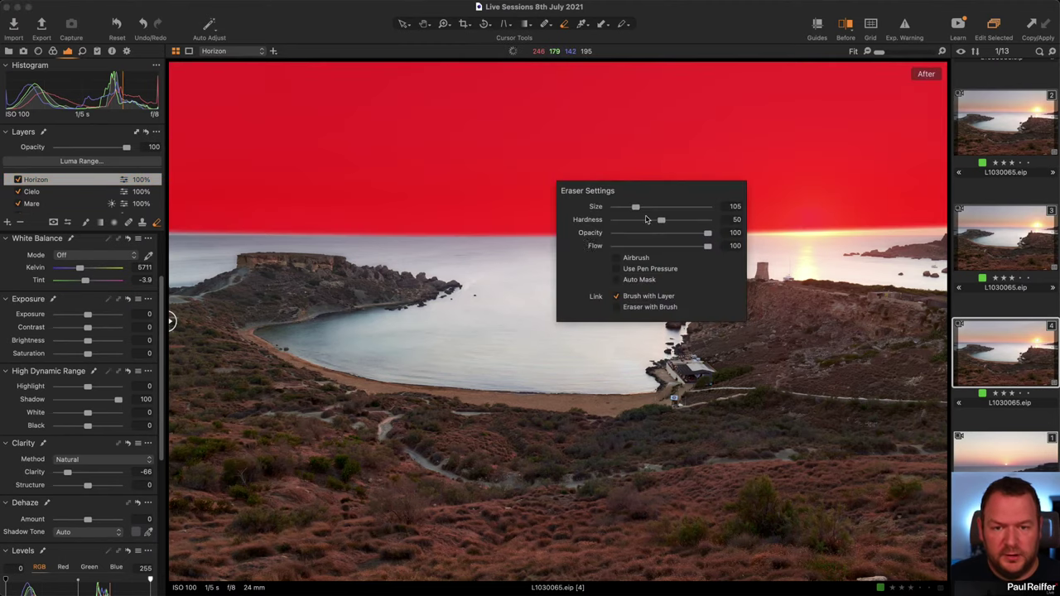
left_click_drag(663, 224, 613, 222)
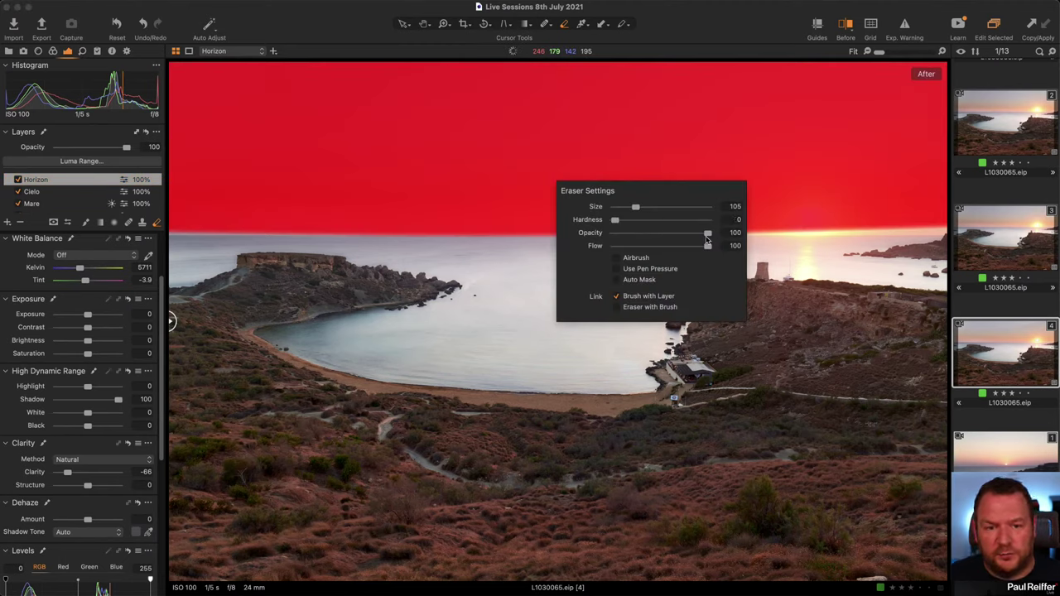
mouse_move(706, 235)
left_mouse_down()
mouse_move(632, 234)
mouse_move(643, 206)
mouse_move(658, 206)
left_mouse_up()
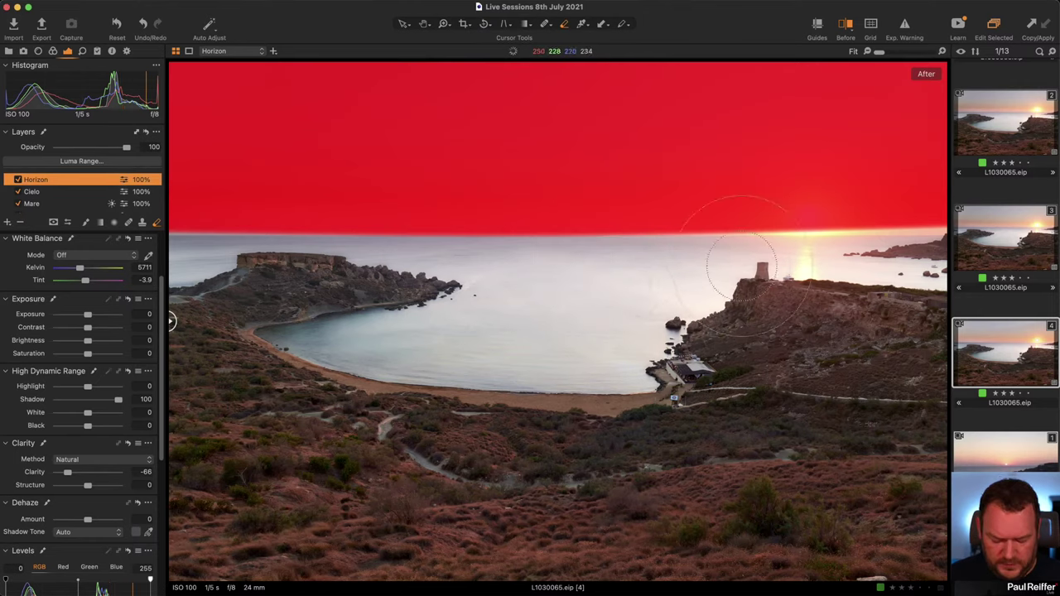
Step: Erase the mask near the sun and tower, accepting Rasterize, then hide the overlay and disable Horizon
left_click(745, 249)
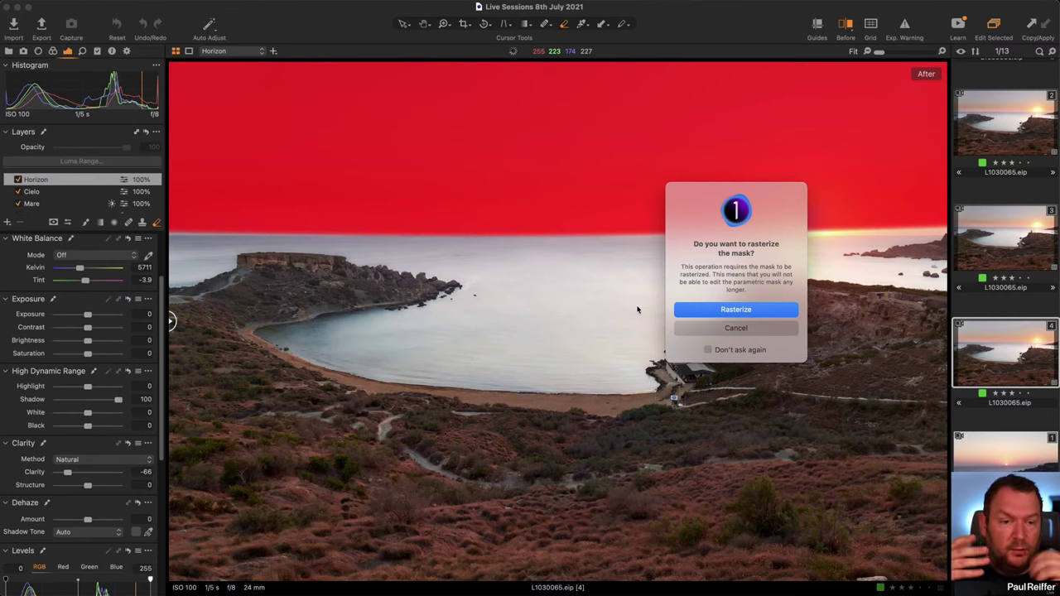
left_click(747, 310)
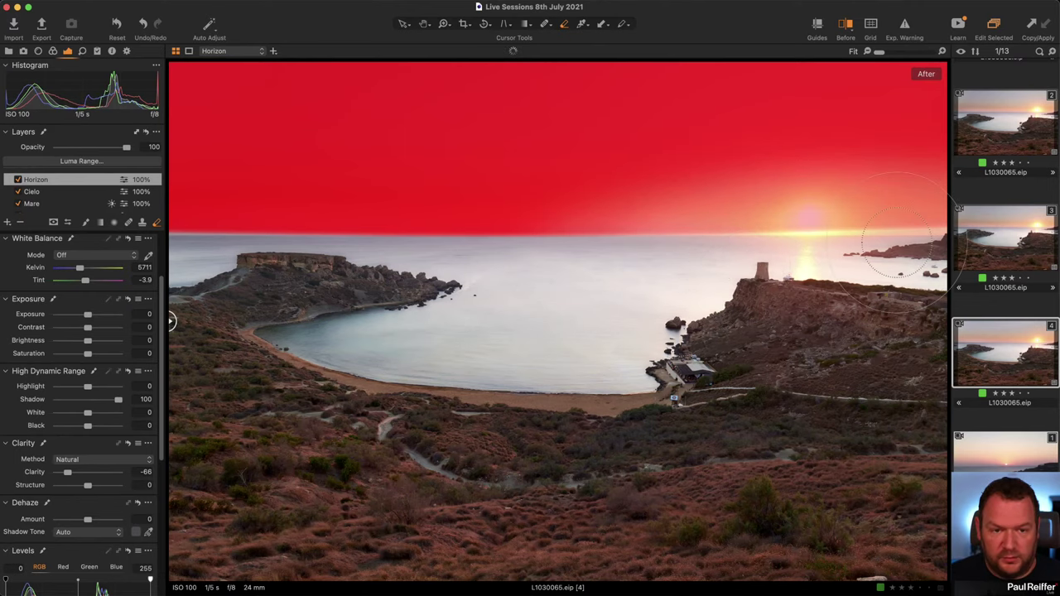
key("m")
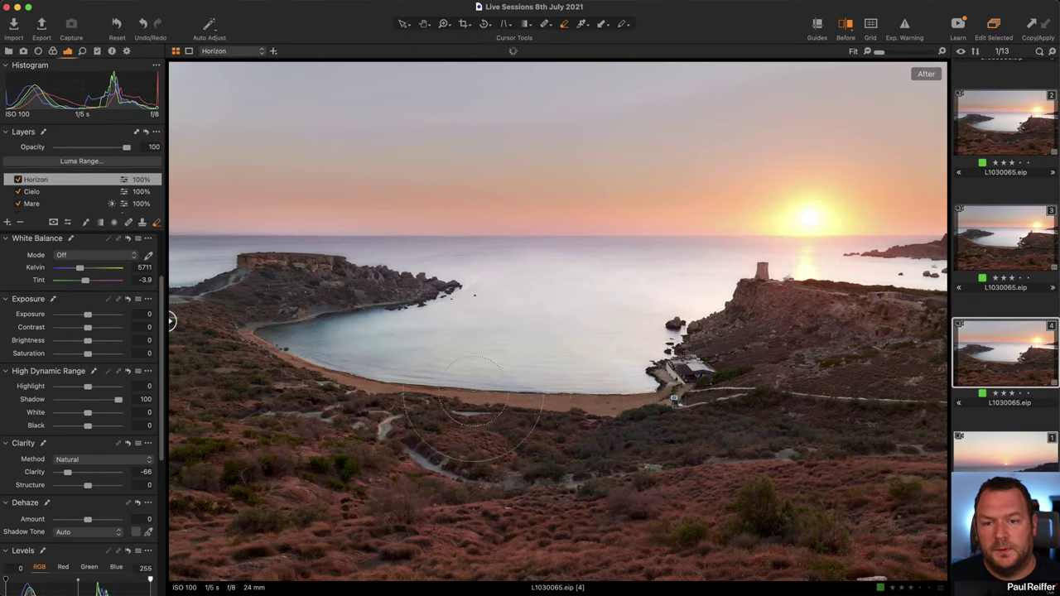
left_click(16, 180)
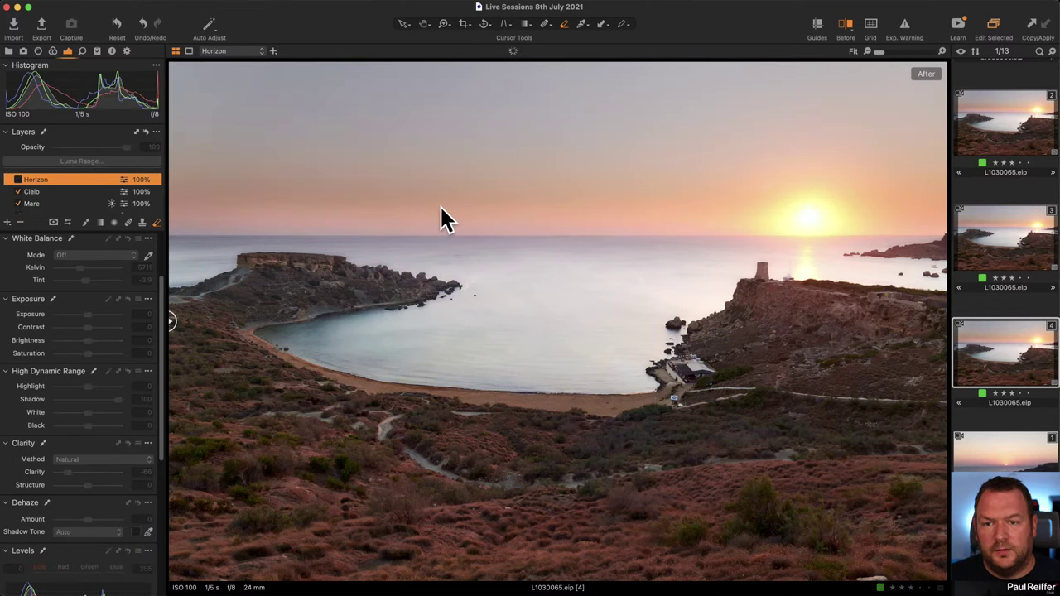
Step: Re-enable Horizon and add a new empty adjustment layer named Top Sky
left_click(17, 179)
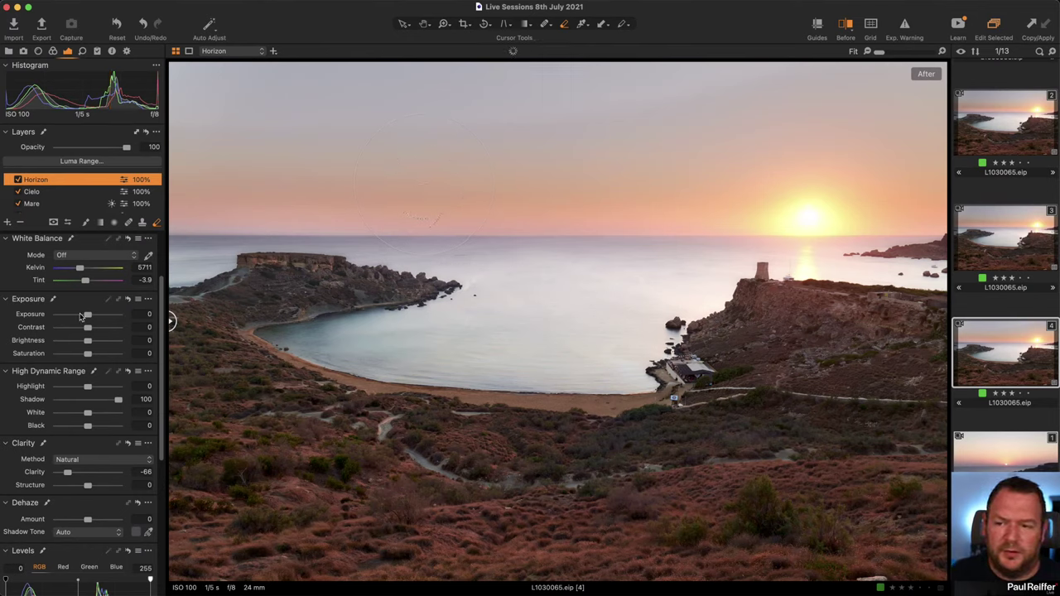
left_click(8, 224)
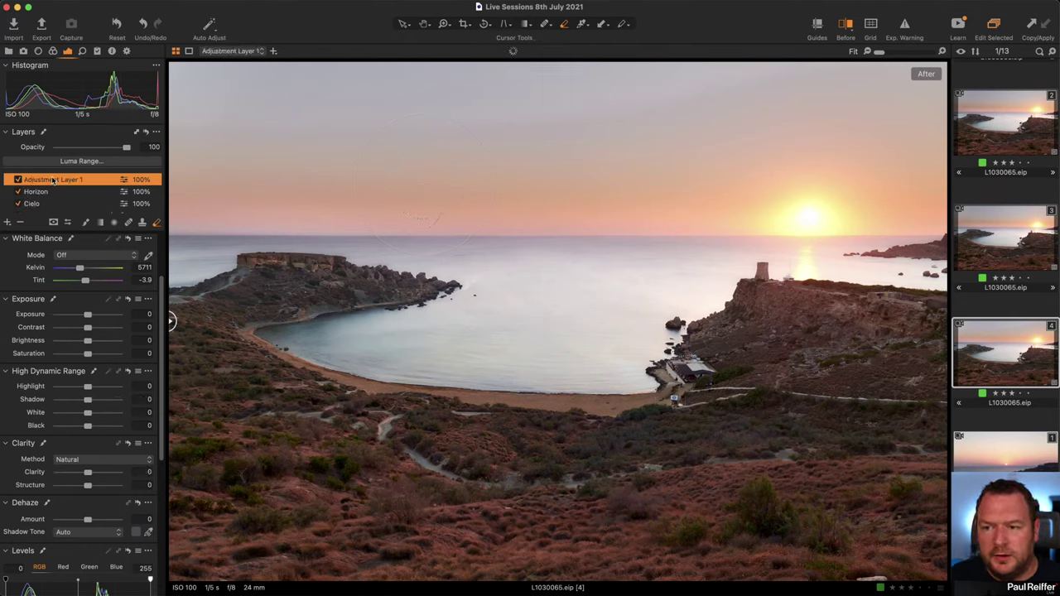
double_click(52, 180)
type("Top")
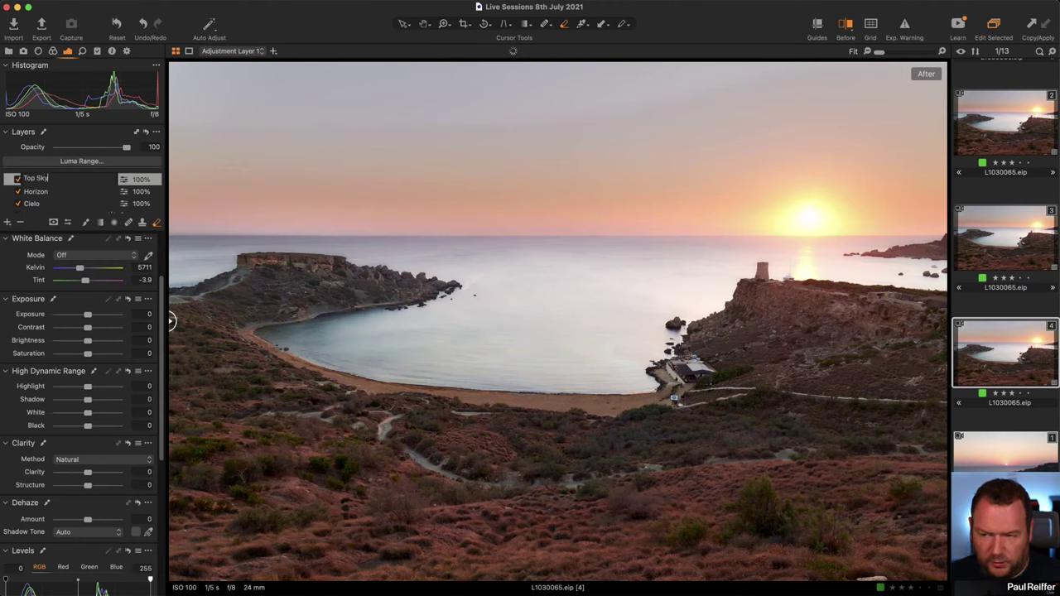
type(" Sky")
key("Return")
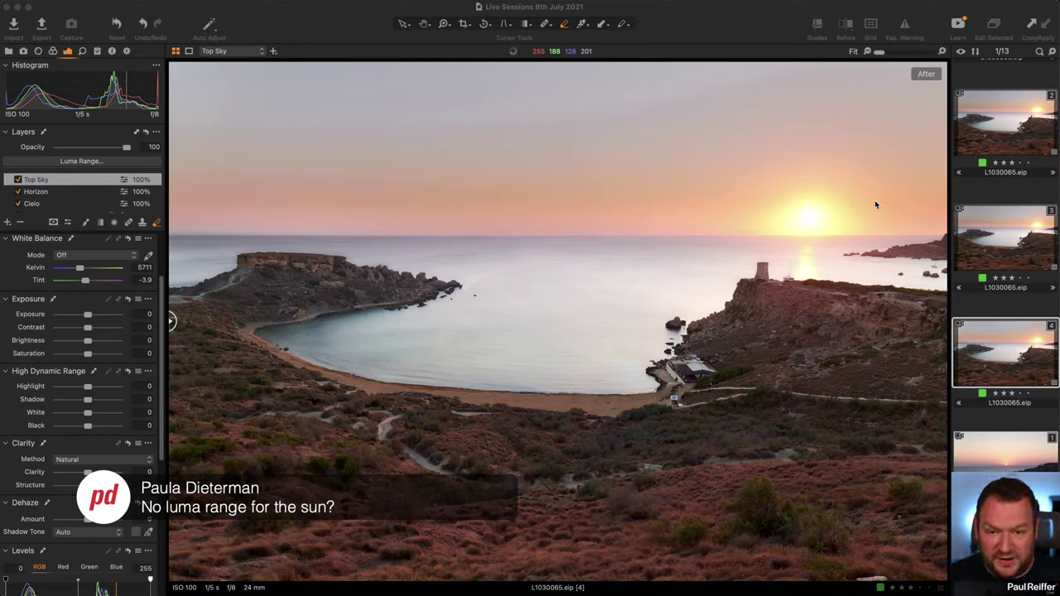
Step: Erase the Horizon mask around the sun, checking coverage with the mask overlay, then select Top Sky
left_click(37, 191)
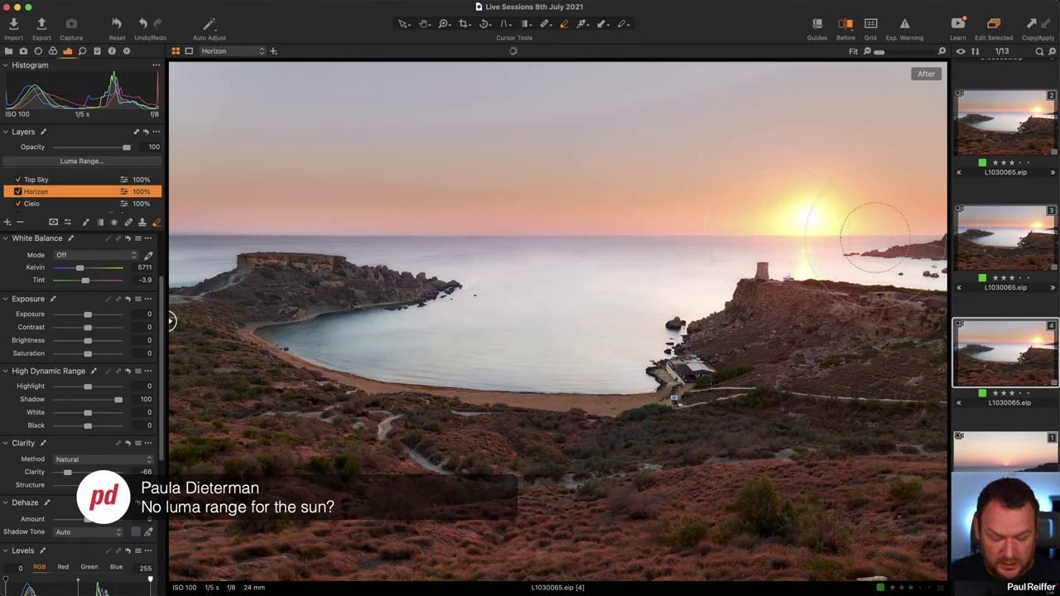
key("m")
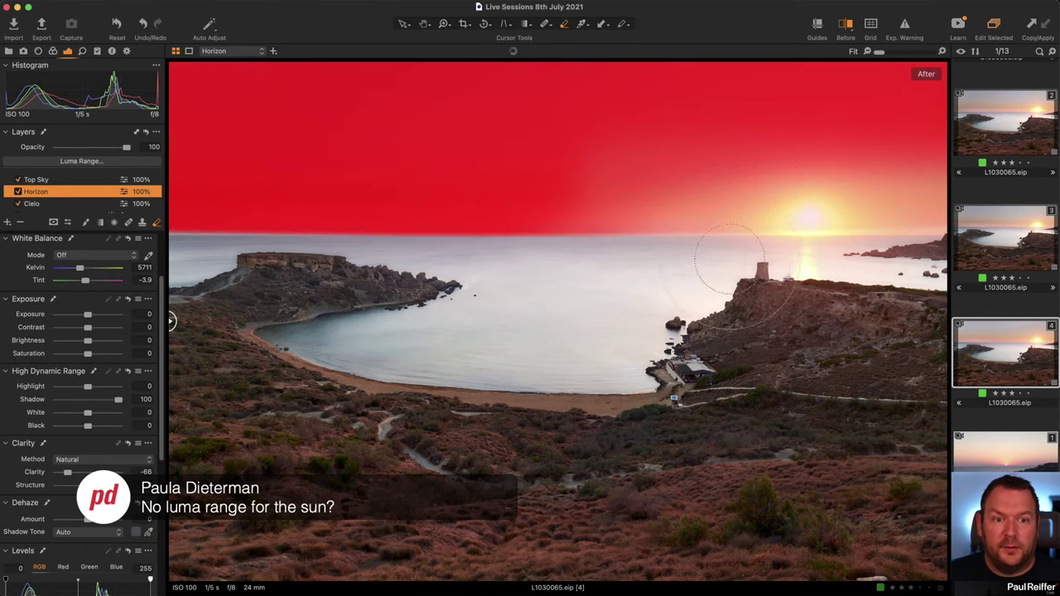
key("m")
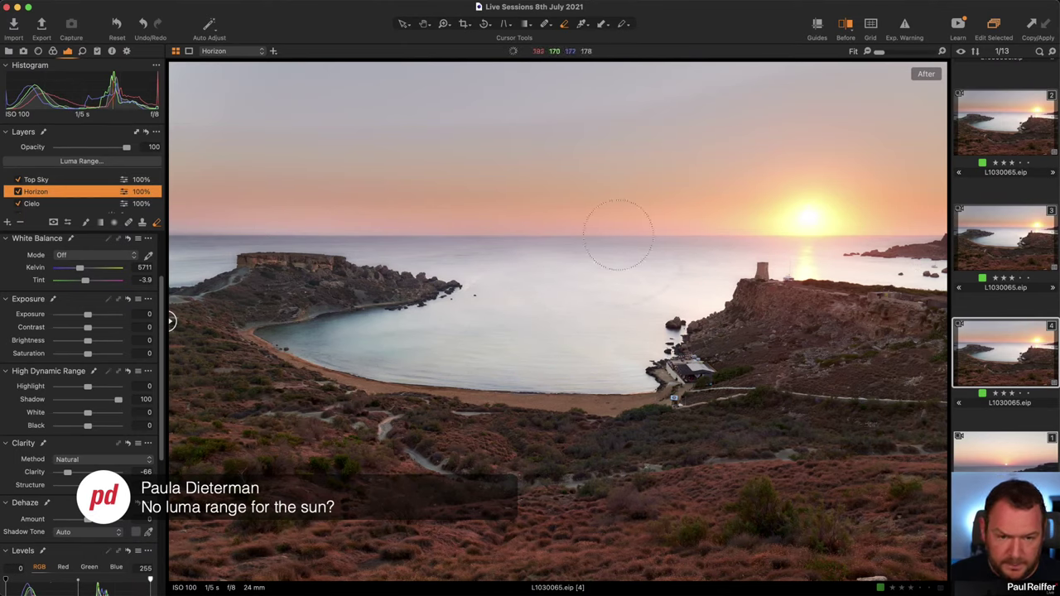
left_click_drag(803, 269, 780, 237)
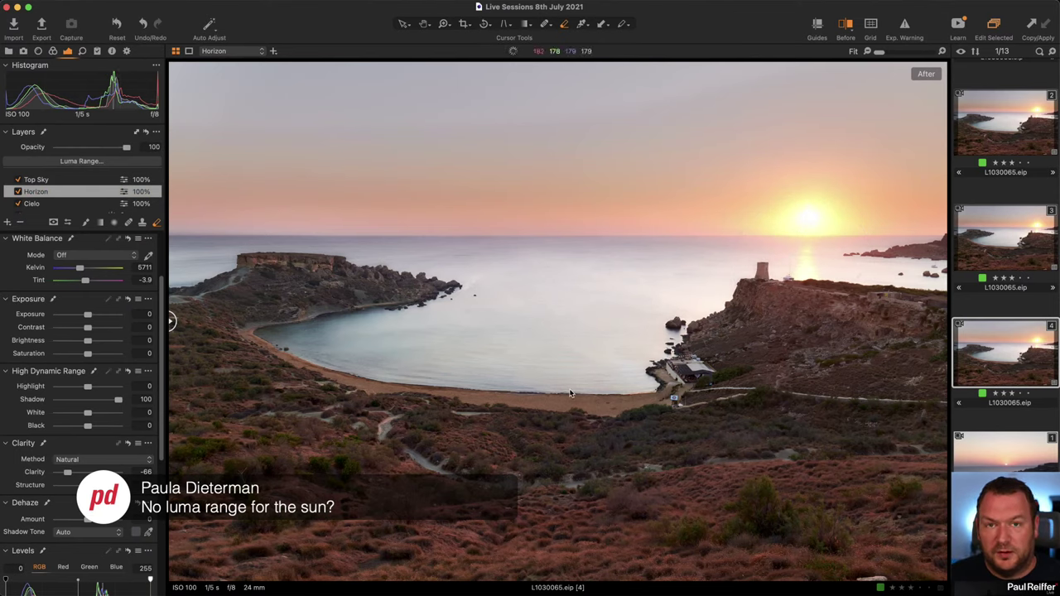
key("m")
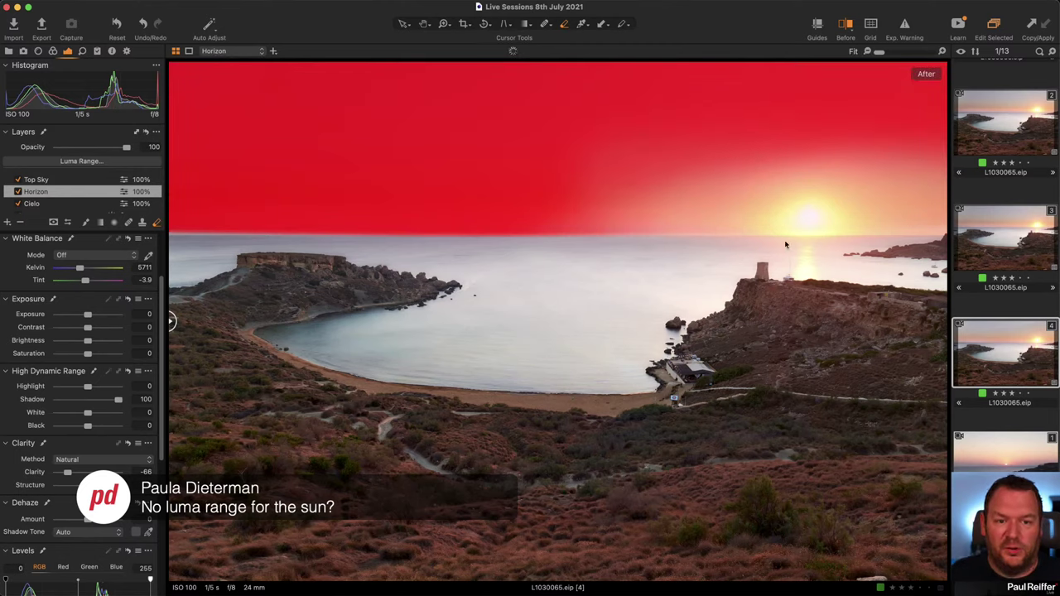
key("m")
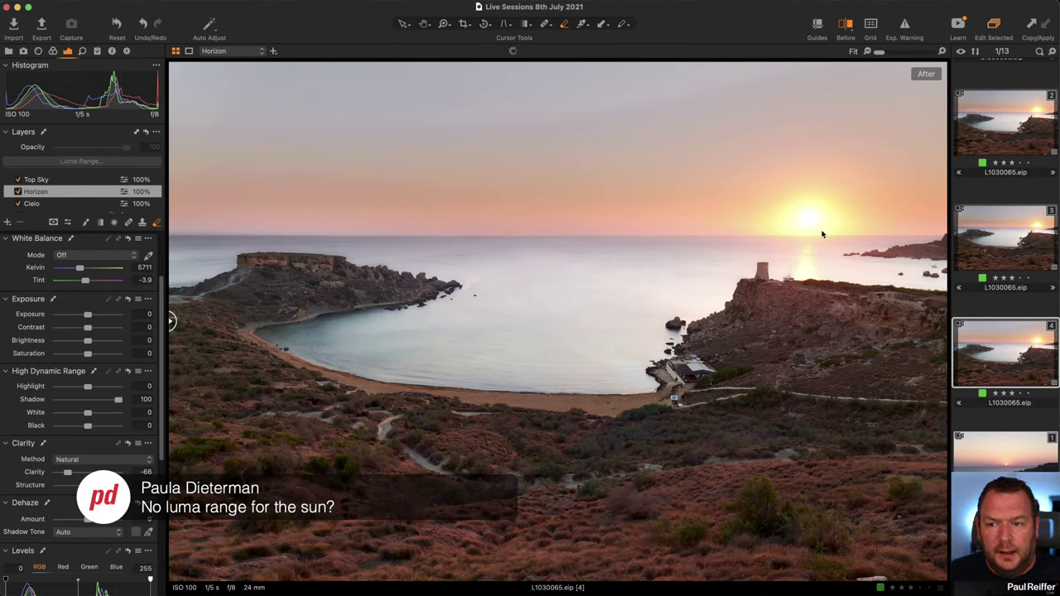
left_click(51, 180)
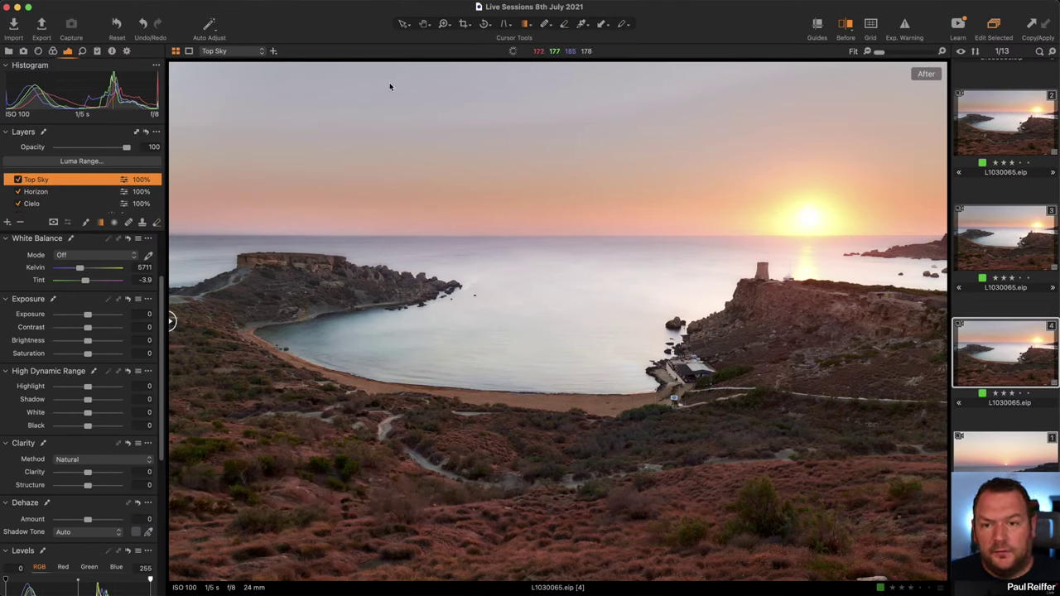
Step: Draw a gradient from the sky's top to the horizon; set Exposure -0.36, Saturation 53, Clarity -64
left_click_drag(388, 69, 401, 222)
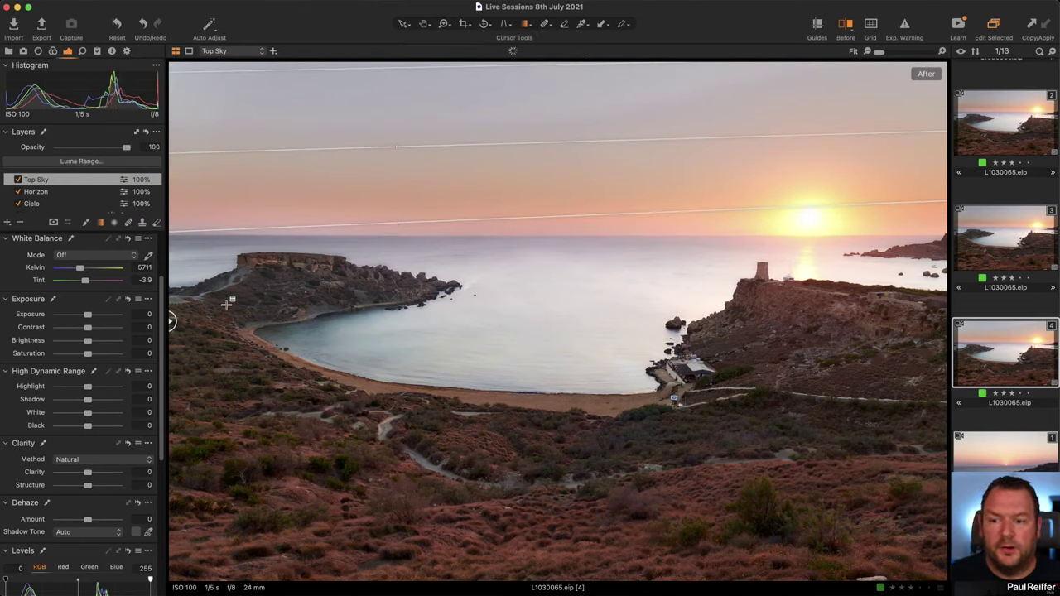
left_click_drag(87, 316, 85, 317)
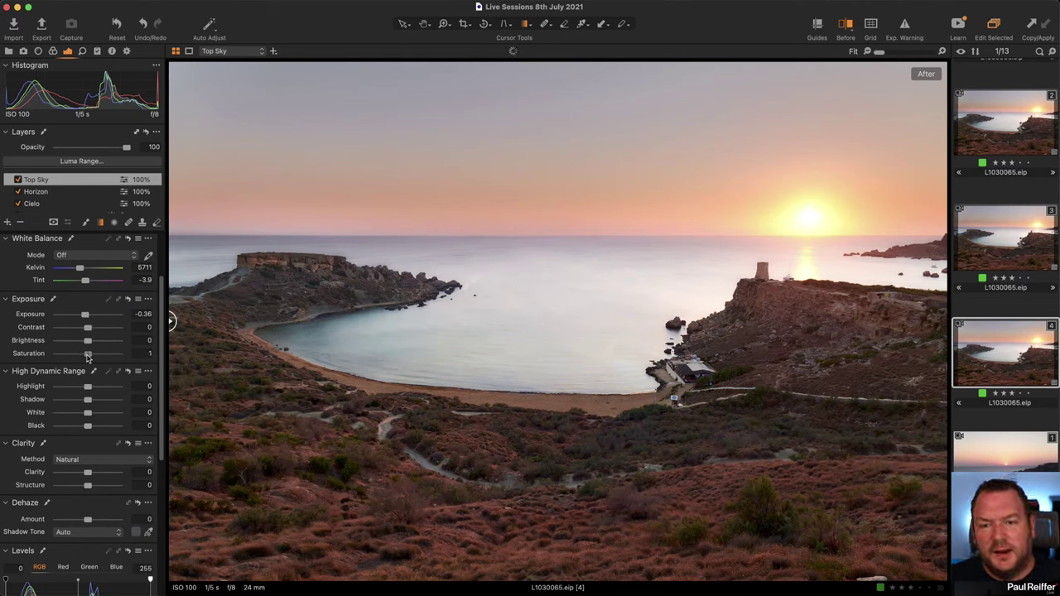
left_click_drag(88, 357, 104, 356)
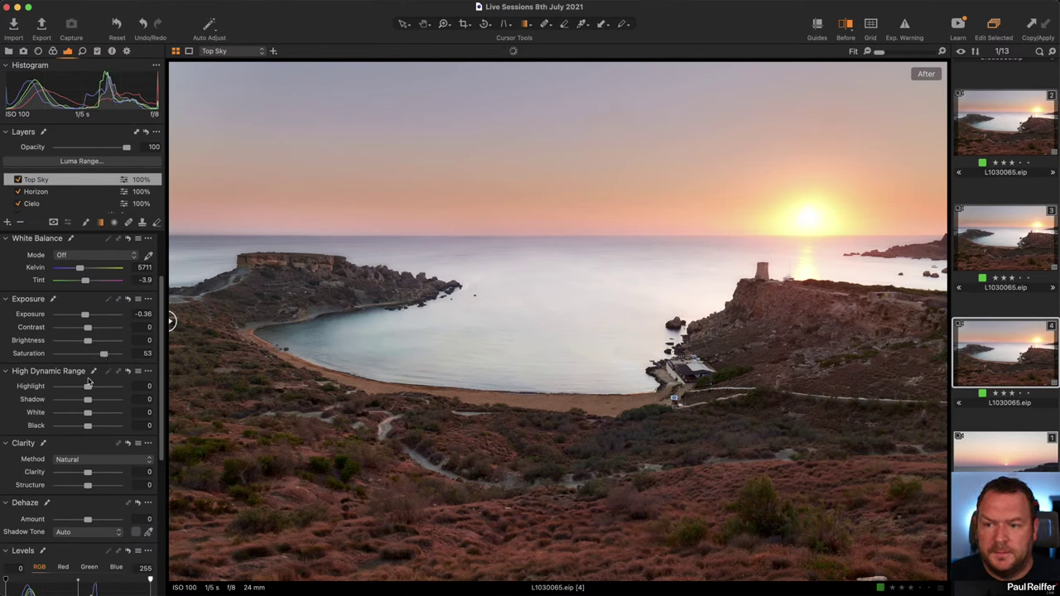
left_click_drag(87, 474, 70, 475)
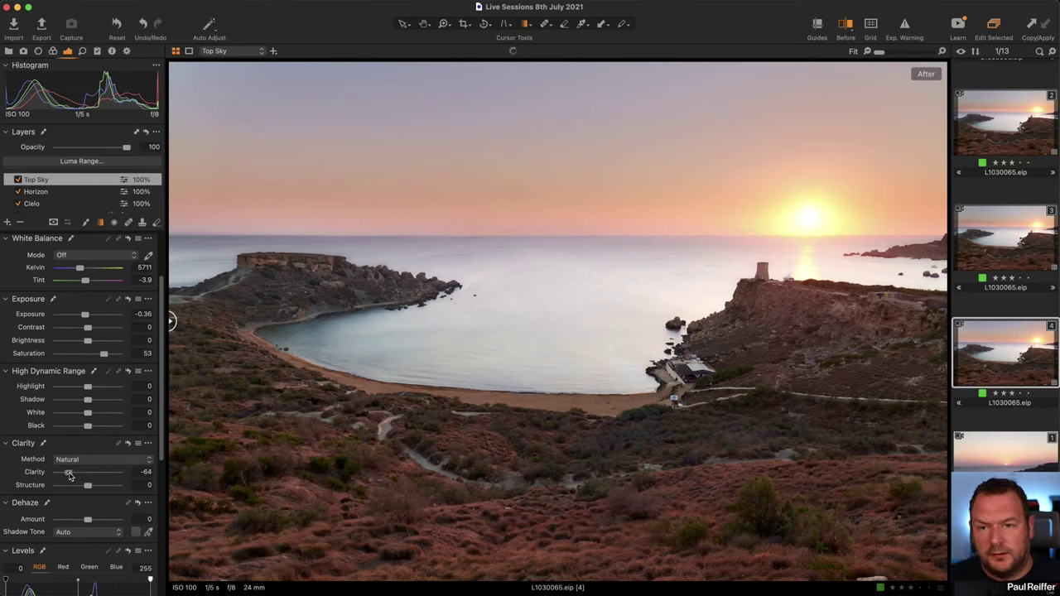
left_click(53, 50)
Step: In Skin Tone, set Uniformity Saturation 49.4 and Lightness 83.3 for the sky, then disable Horizon and Top Sky
left_click(148, 377)
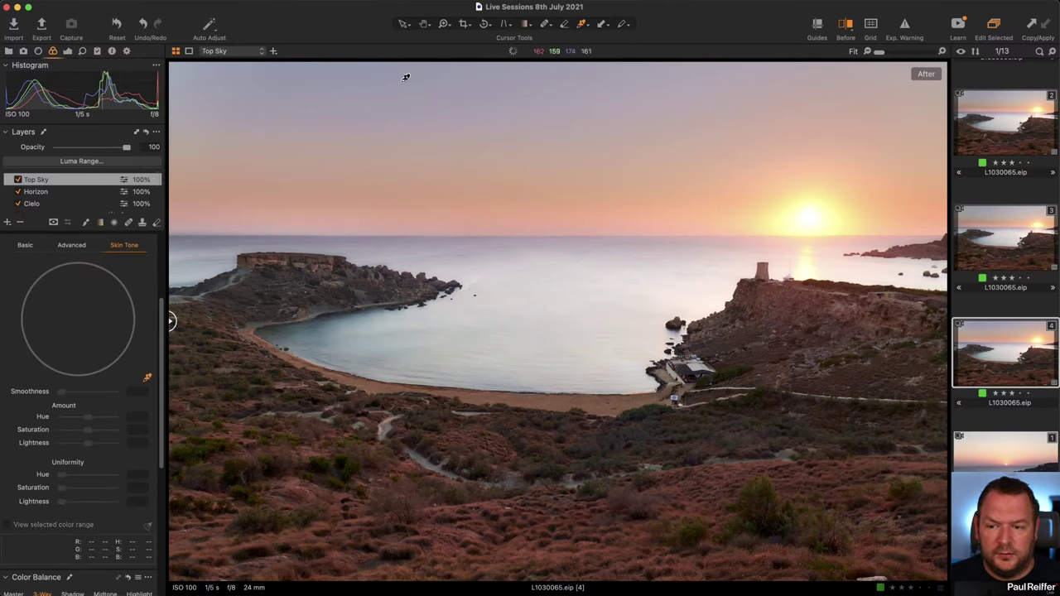
left_click(325, 129)
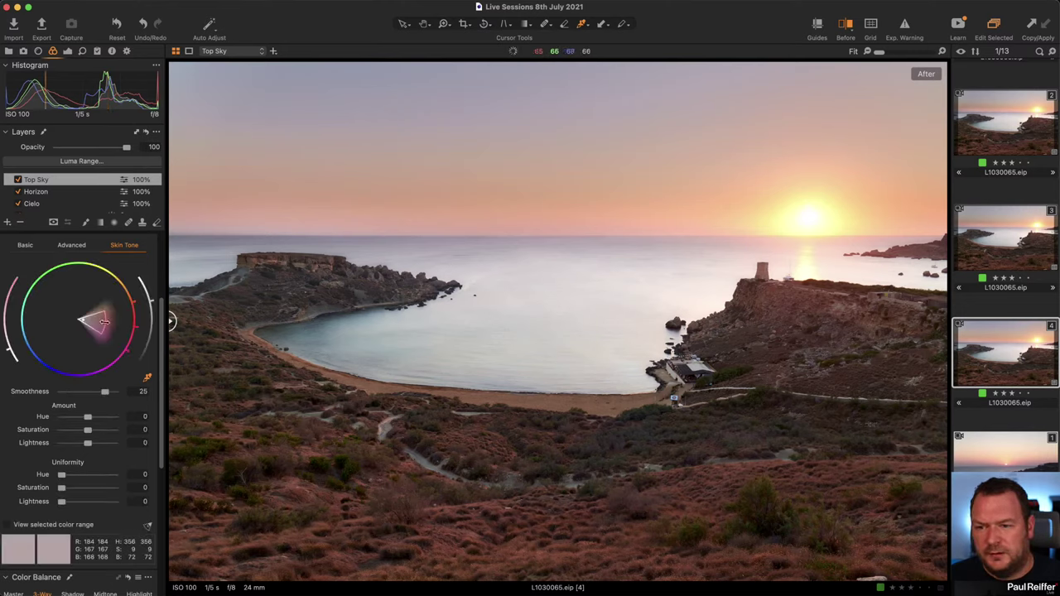
left_click_drag(105, 323, 80, 377)
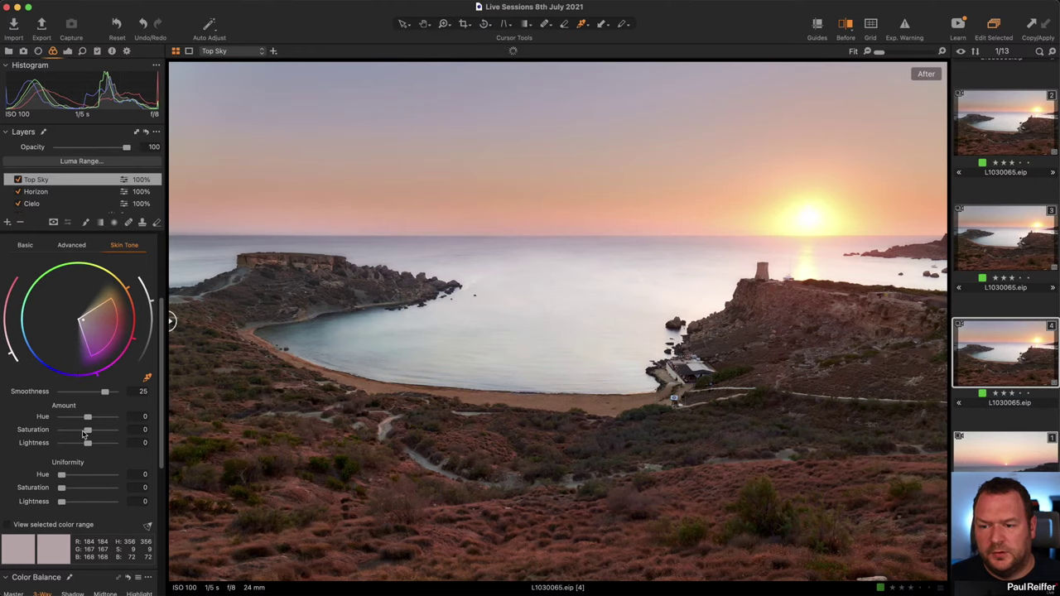
left_click_drag(63, 489, 104, 506)
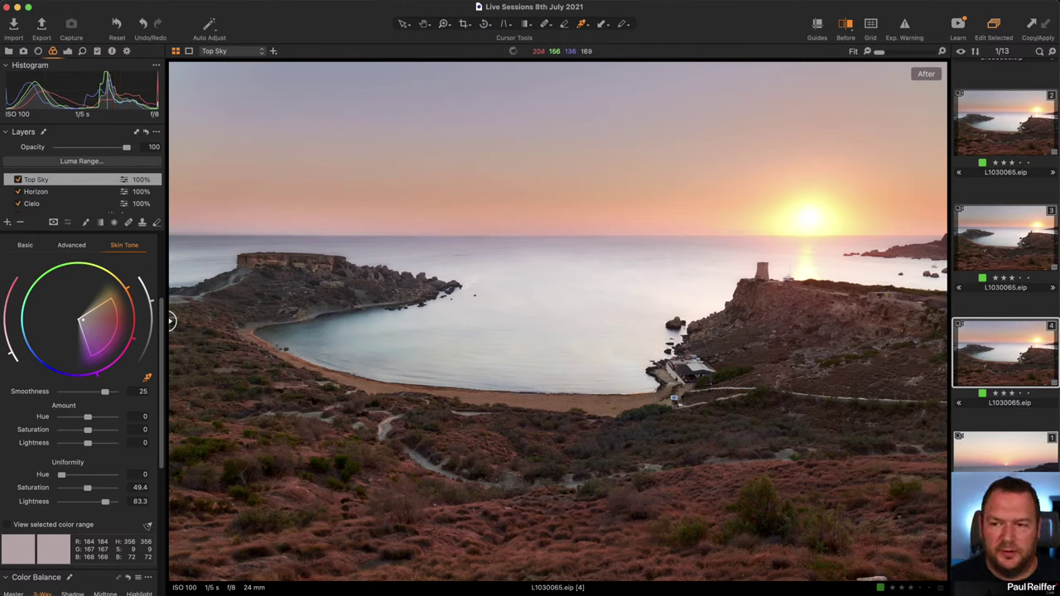
left_click(17, 191)
left_click(18, 180)
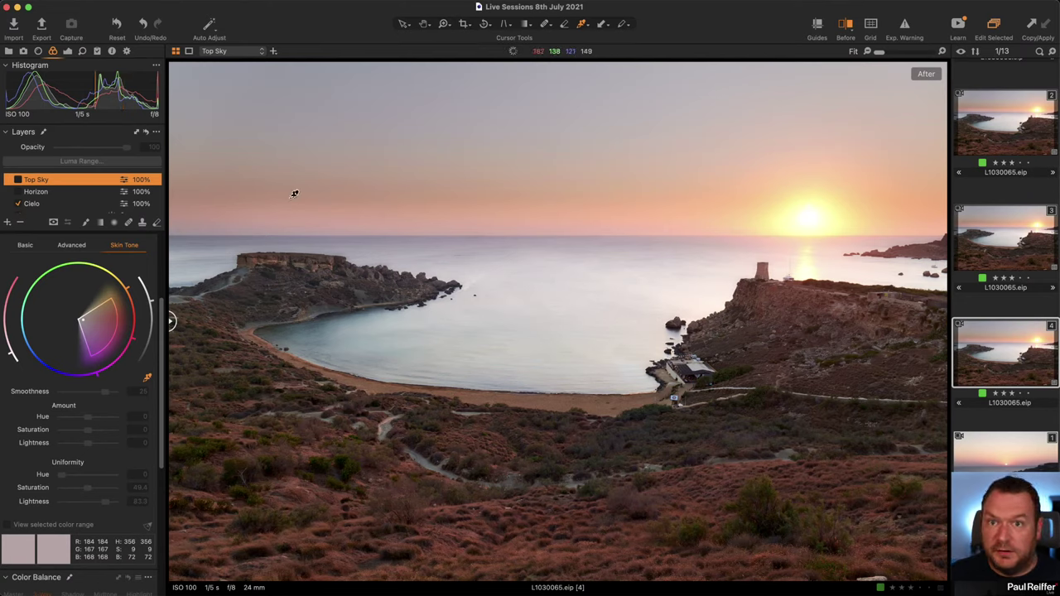
Step: Clone variant 4 into a new variant 5 and display both variants side by side
right_click(986, 339)
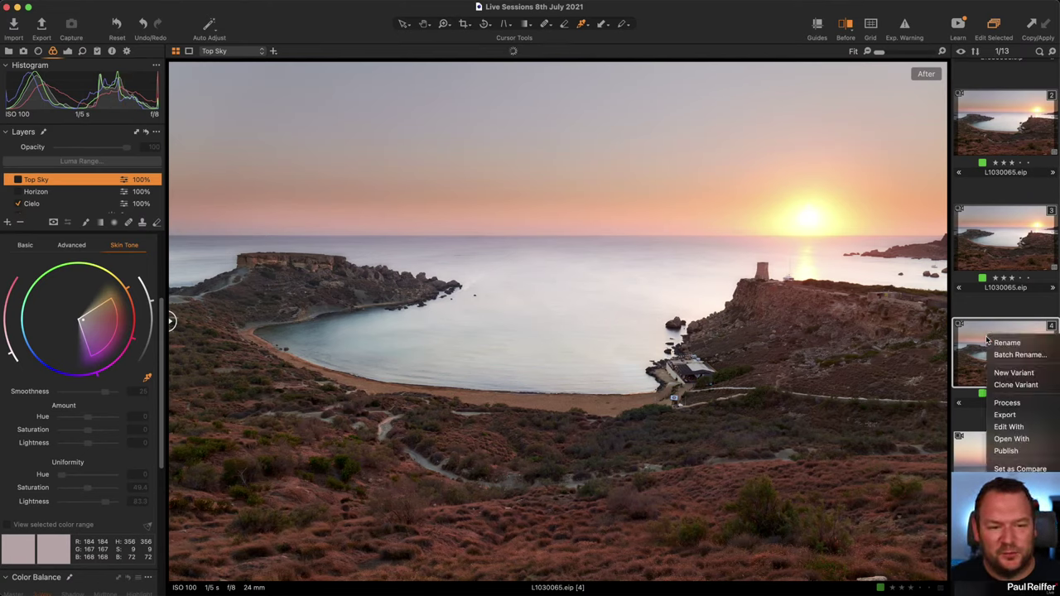
left_click(1012, 384)
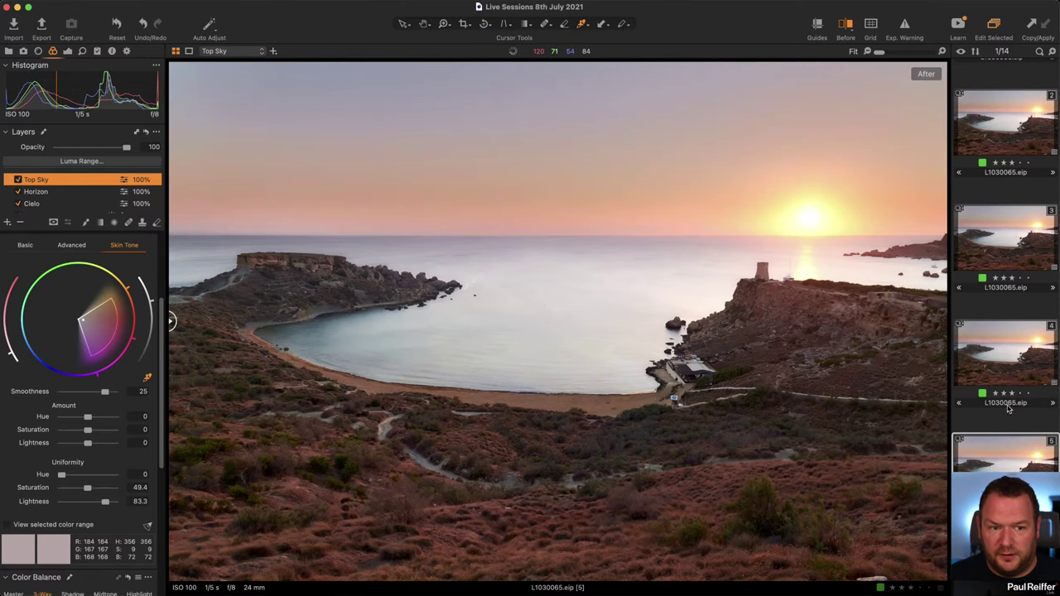
left_click(1003, 366, "super")
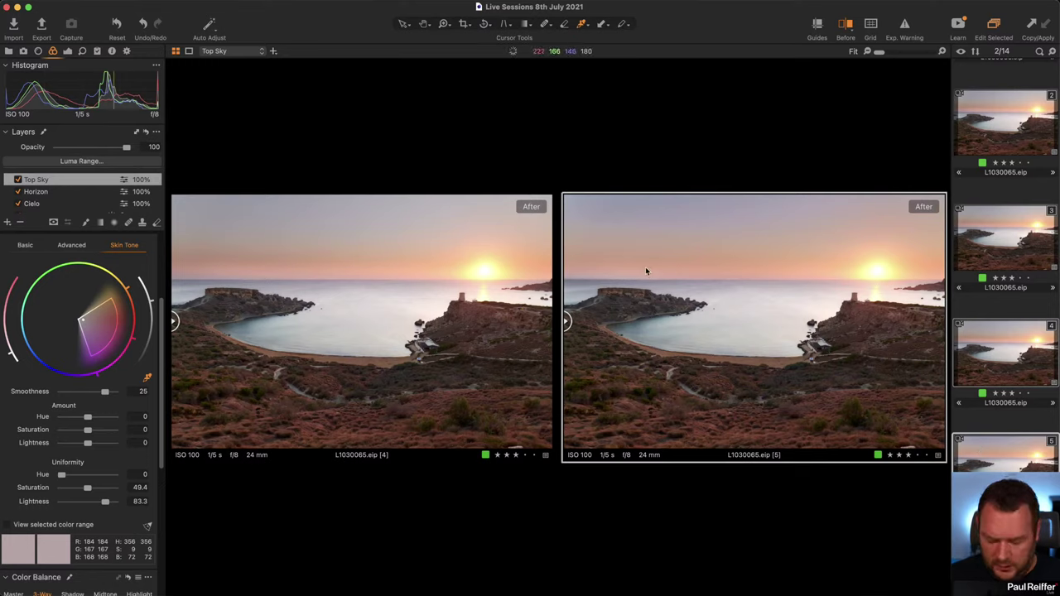
Step: Zoom in on both variants, closing in on the bay
key("z")
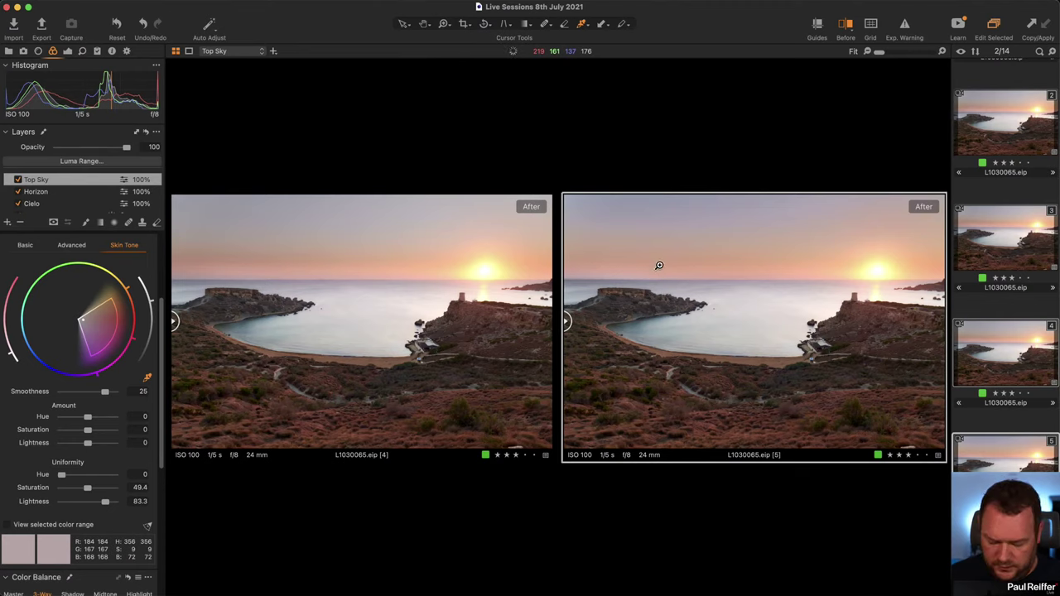
left_click(739, 257)
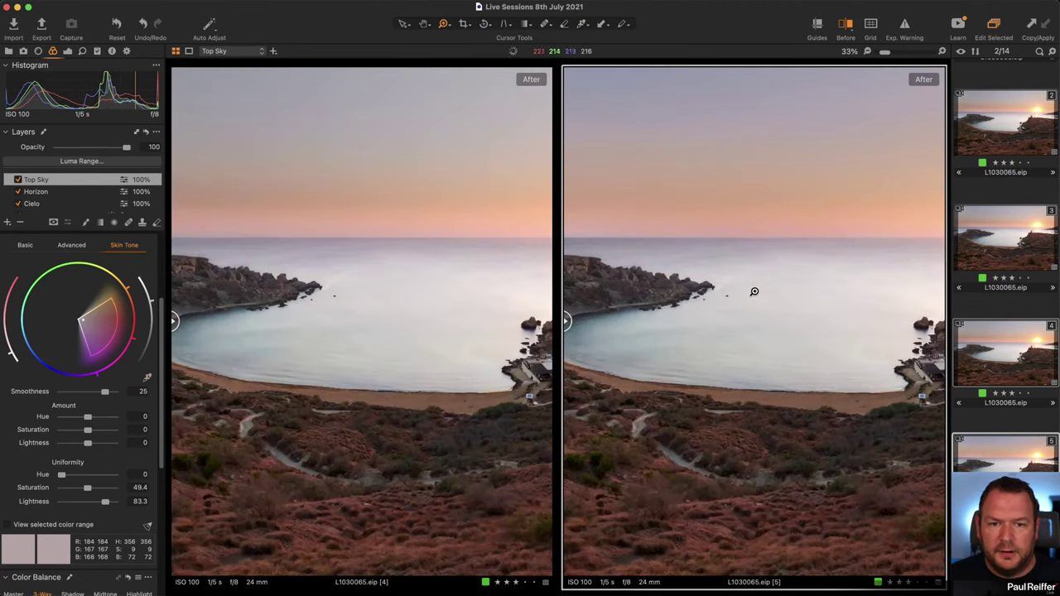
left_click(808, 312)
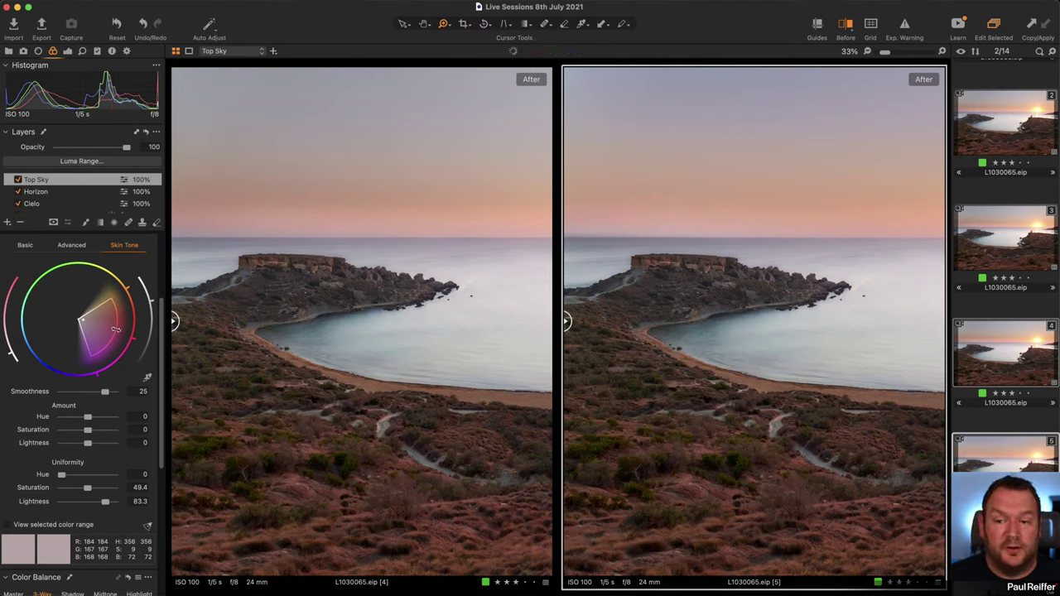
Step: Give the Horizon layer uniformity hue 30.8 and saturation 67.4, then zoom out to full frames
left_click(41, 191)
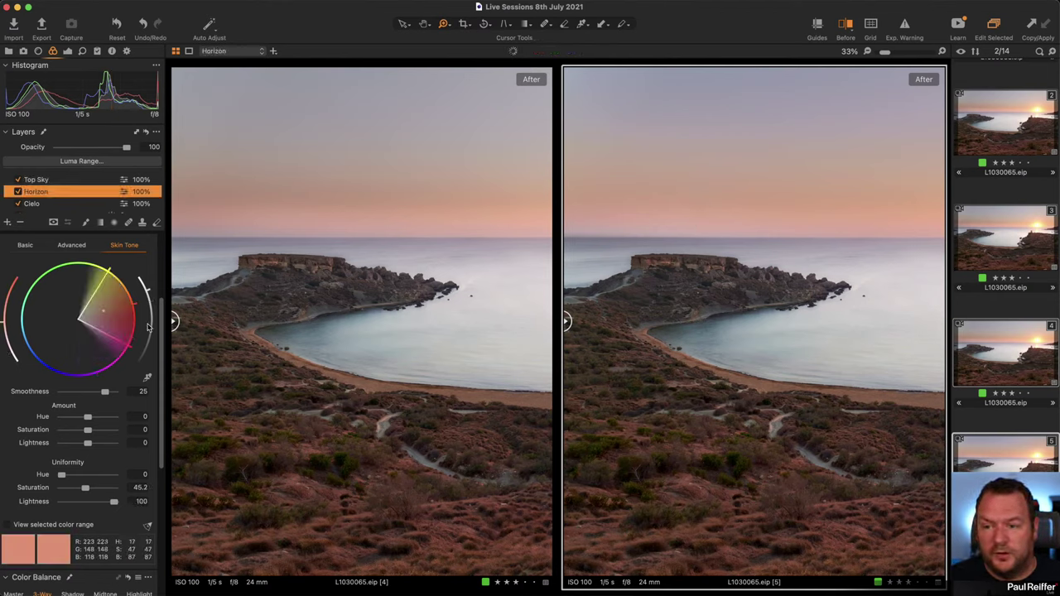
mouse_move(87, 491)
left_mouse_down()
mouse_move(107, 491)
mouse_move(77, 479)
left_mouse_up()
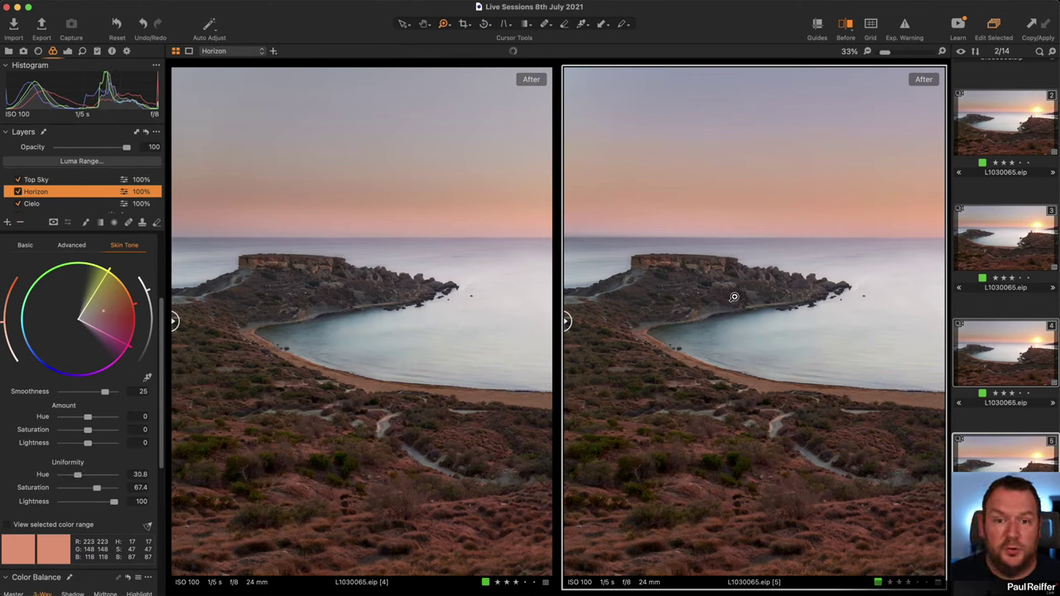
left_click(768, 223)
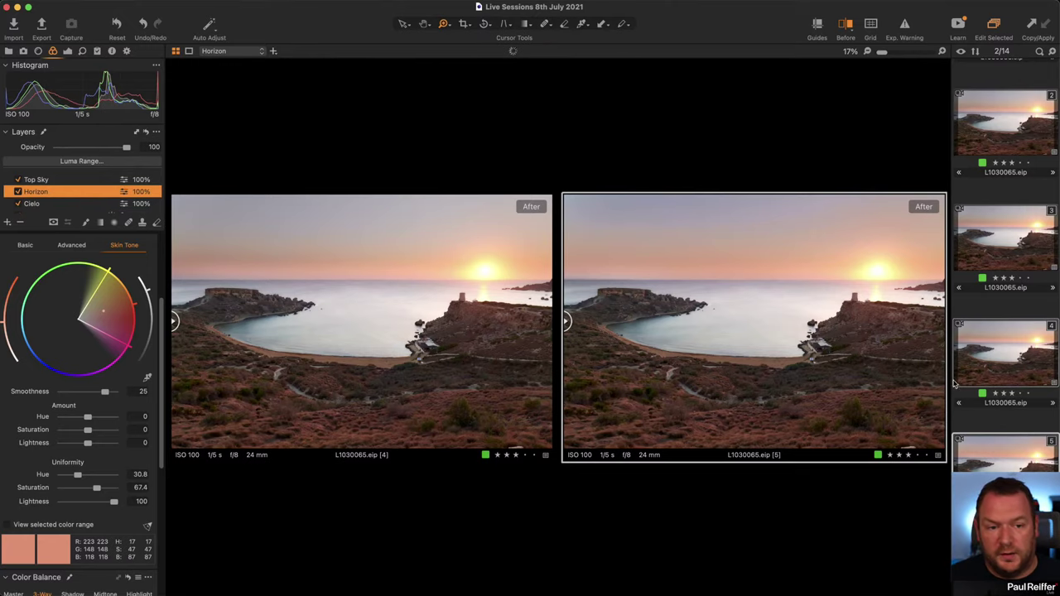
Step: Flip between variants 4 and 5 on their own, ending on variant 5 with Top Sky selected
left_click(983, 426)
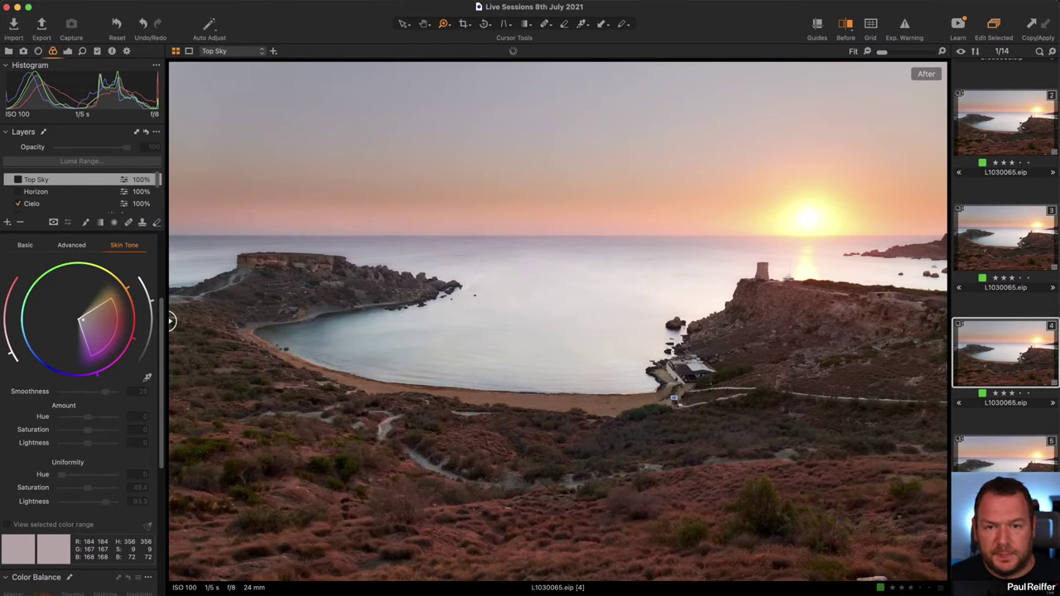
key("Down")
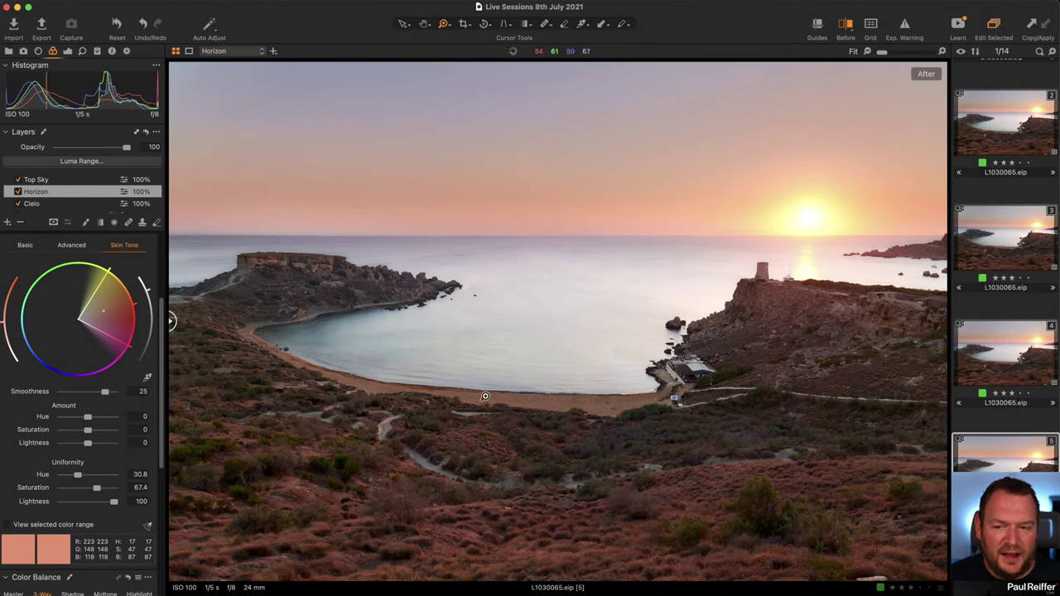
key("Left")
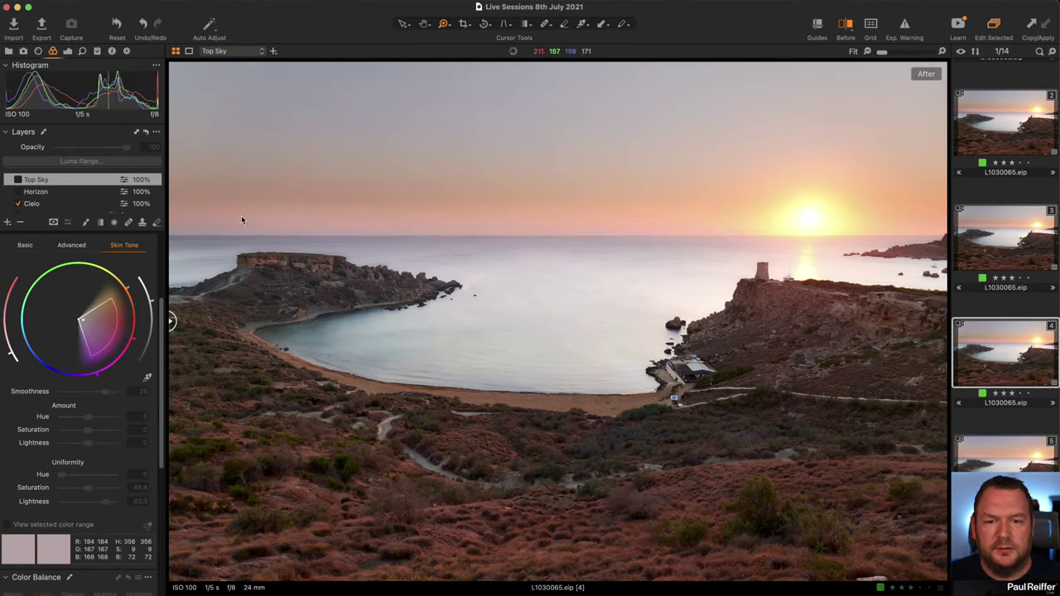
key("Right")
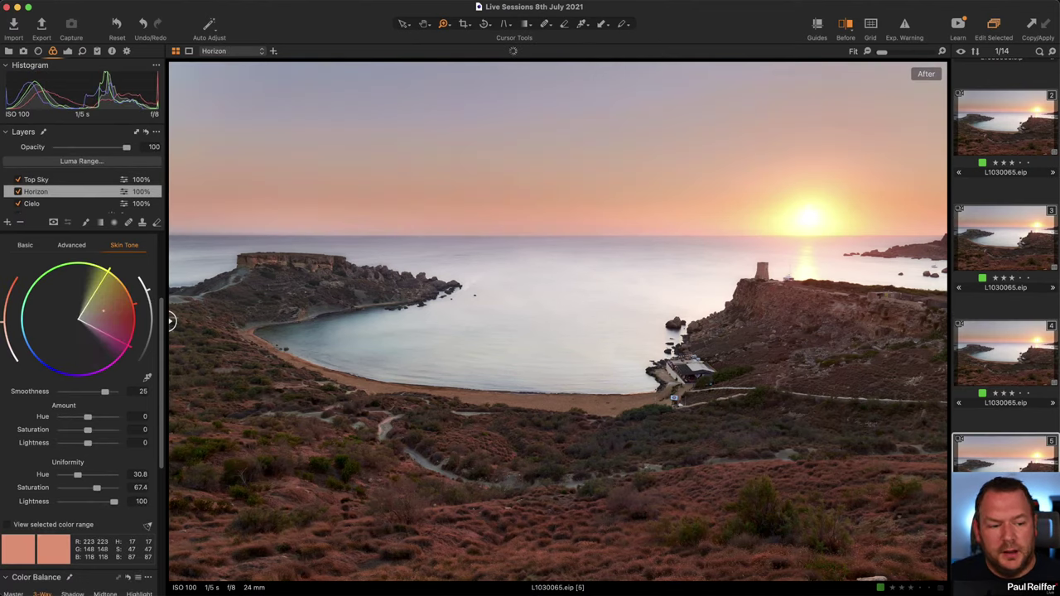
left_click(66, 180)
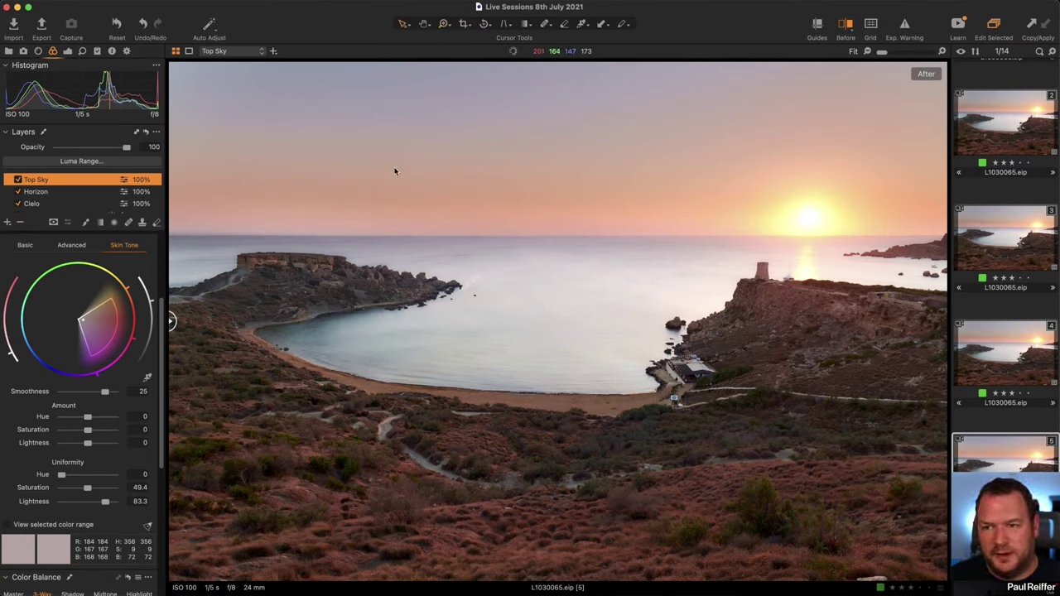
Step: Try Horizon layer contrast at -35, then reset both Horizon and Top Sky contrast to 0
scroll(103, 273, "up", 5)
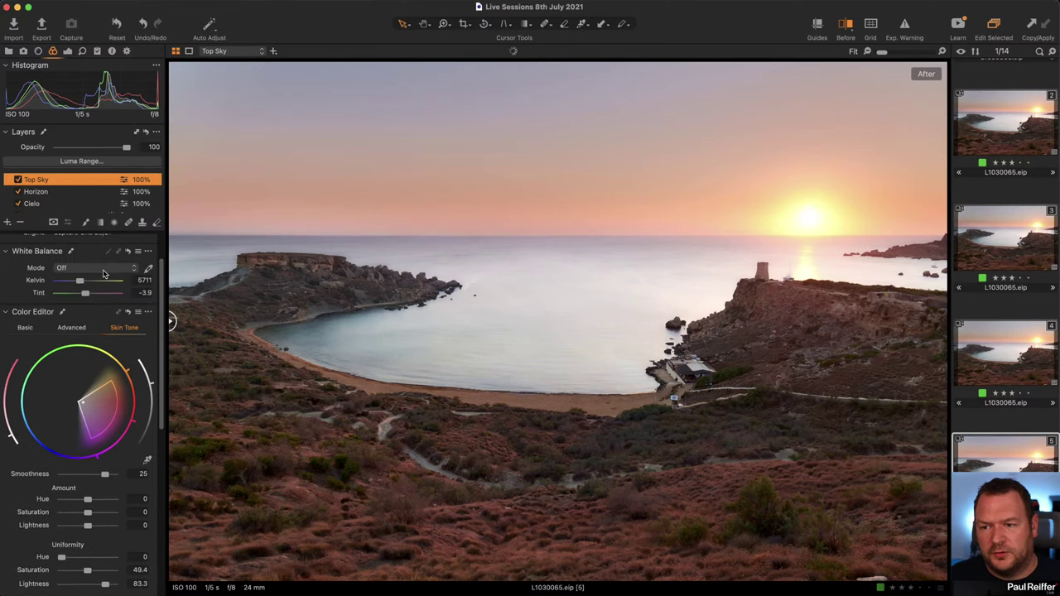
left_click(67, 50)
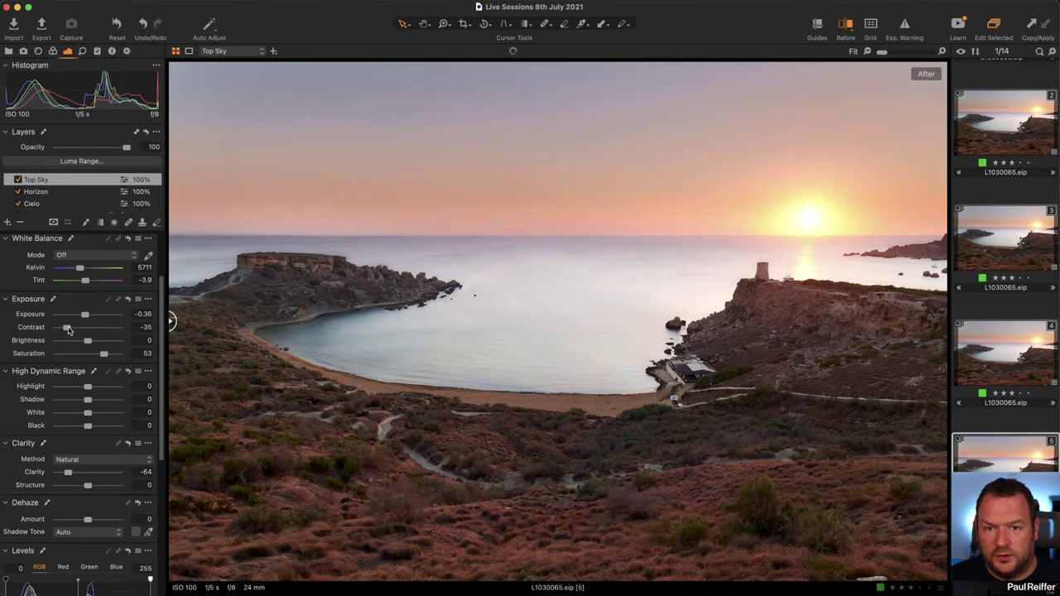
left_click(41, 192)
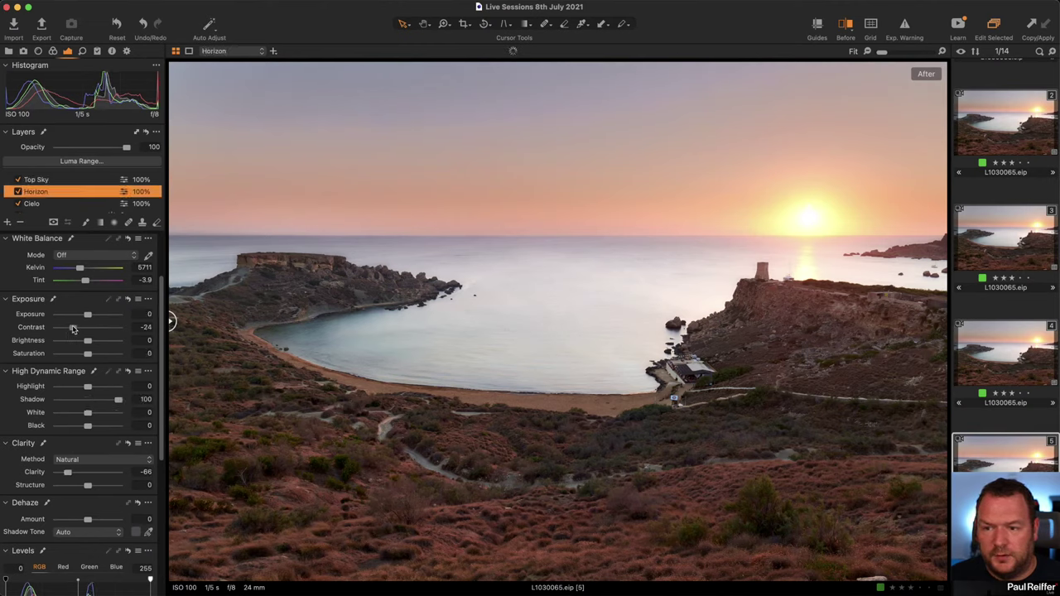
left_click_drag(87, 327, 65, 327)
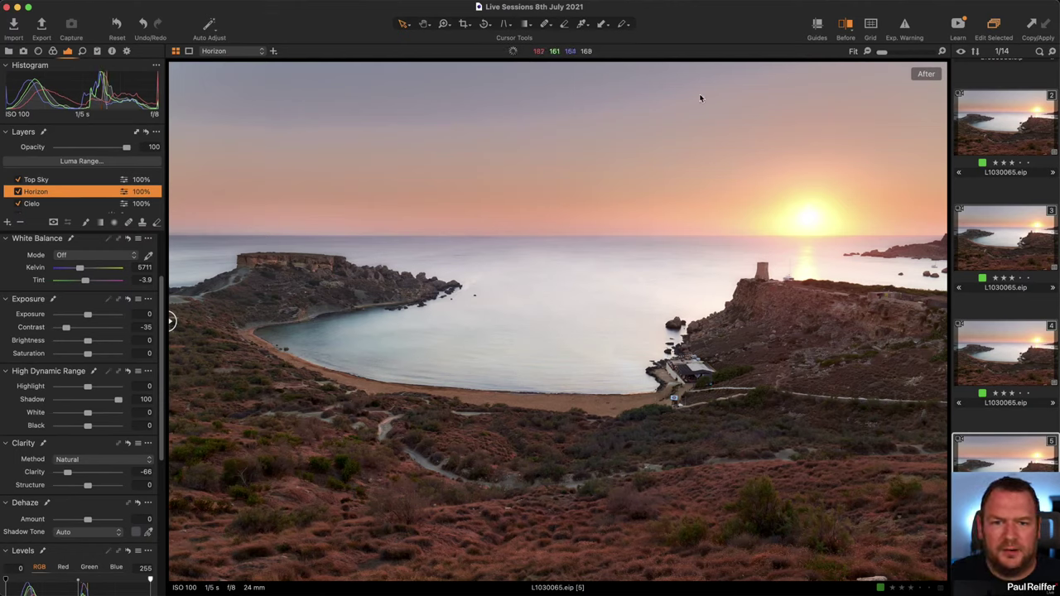
double_click(67, 327)
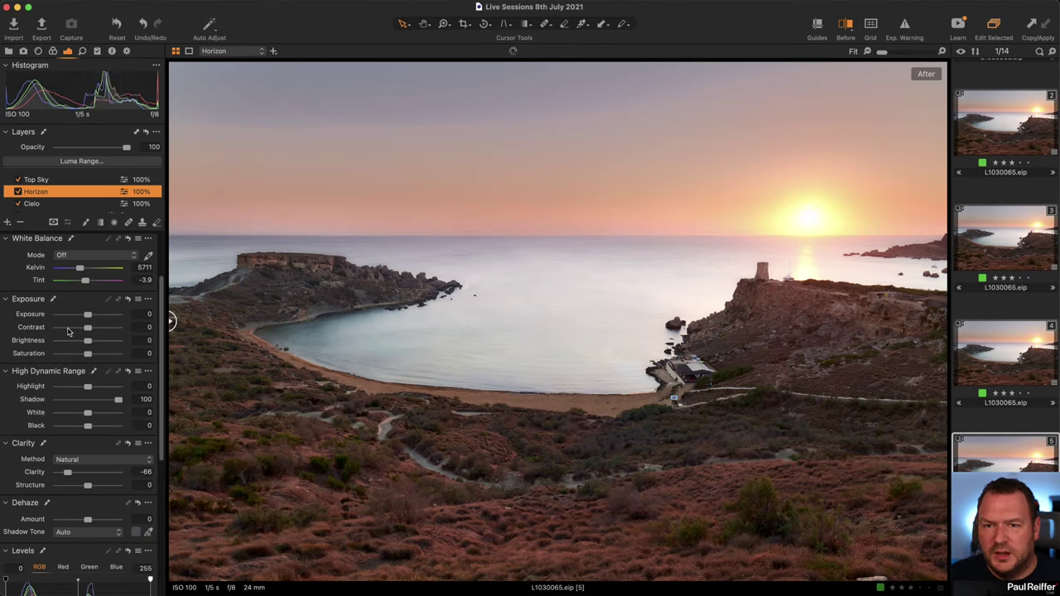
left_click(56, 179)
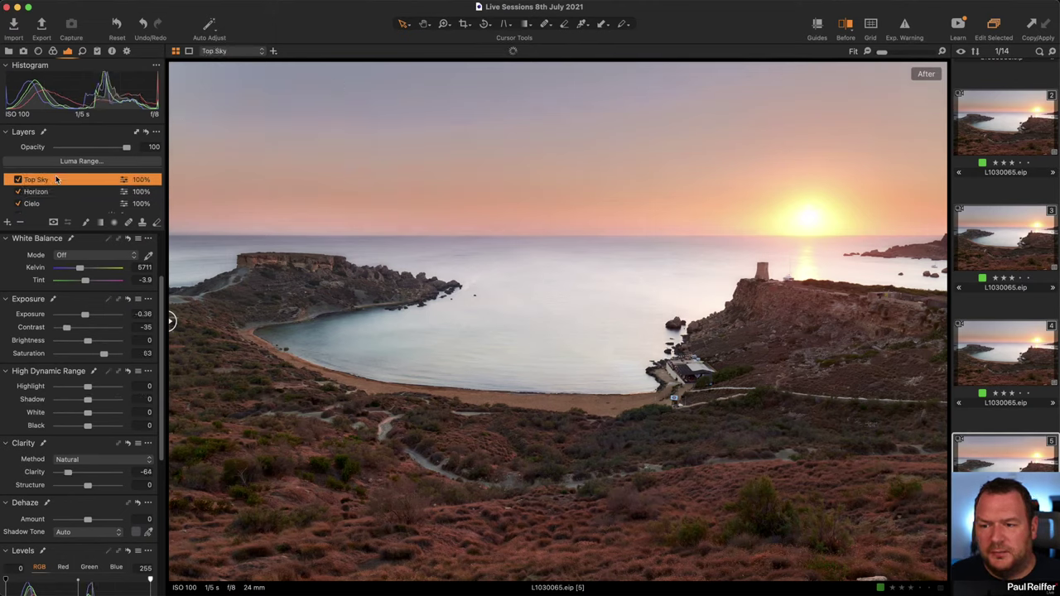
double_click(66, 329)
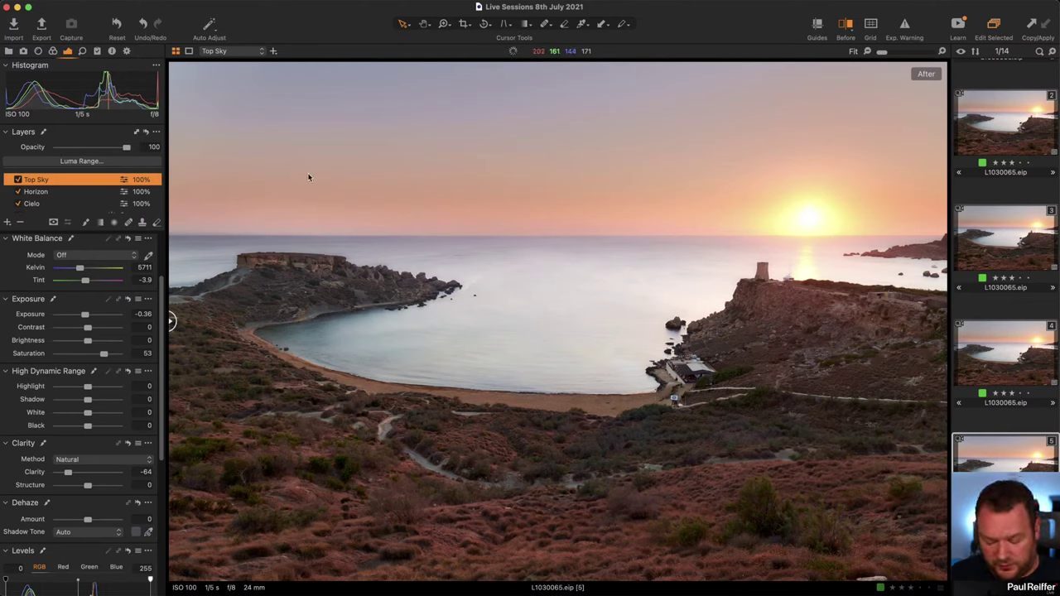
key("y")
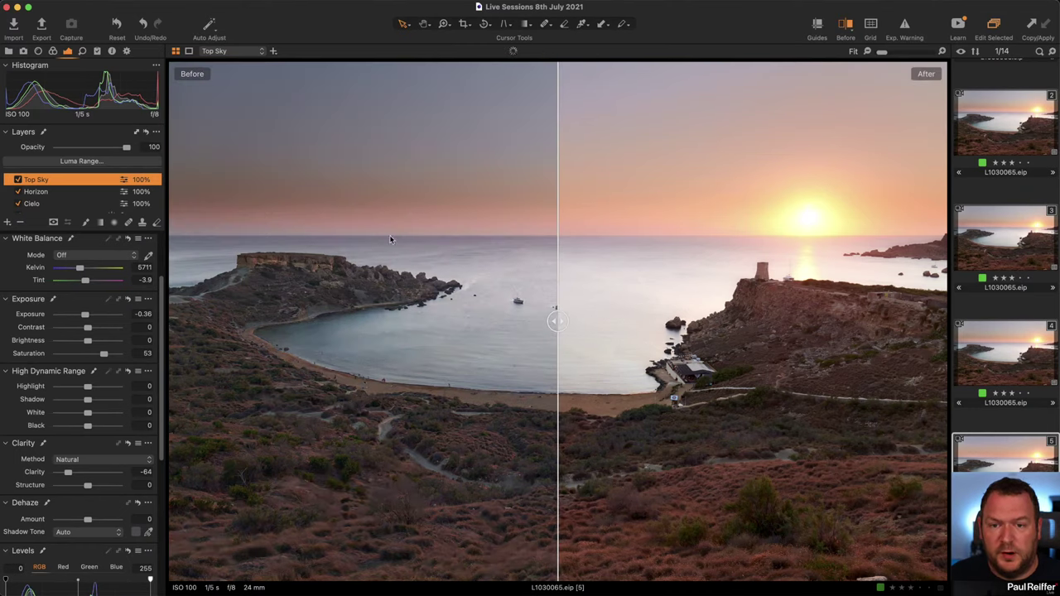
left_click_drag(557, 321, 339, 320)
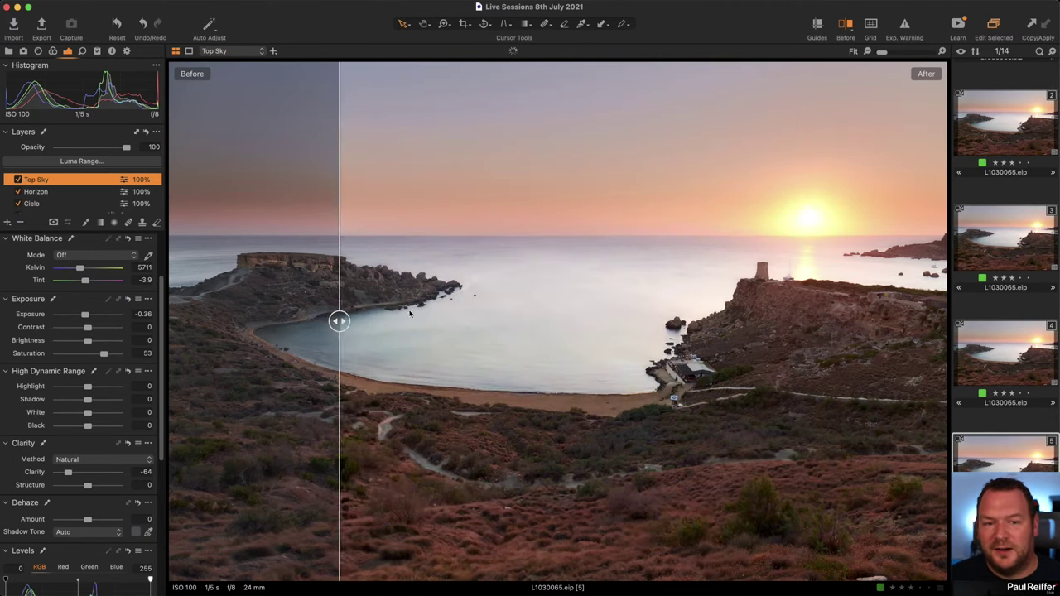
left_click_drag(409, 313, 220, 322)
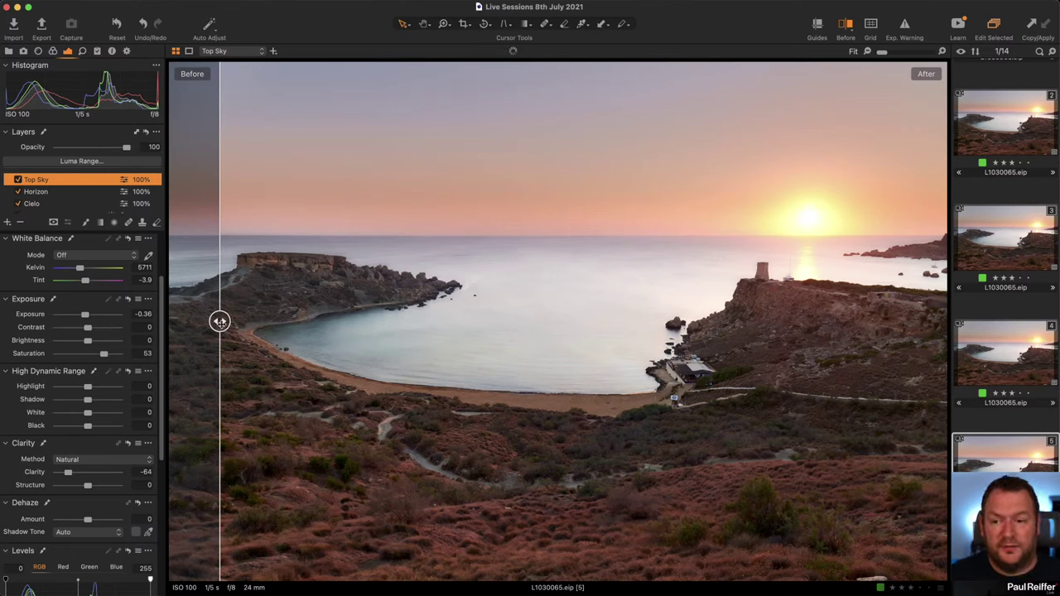
left_click_drag(219, 321, 169, 321)
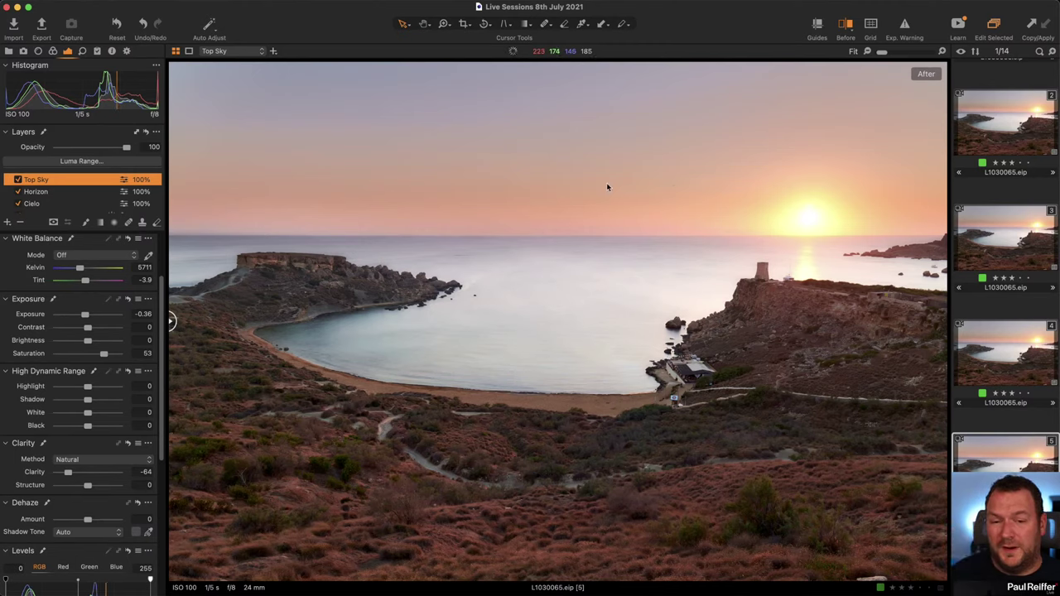
mouse_move(169, 322)
left_mouse_down()
mouse_move(894, 321)
mouse_move(169, 322)
left_mouse_up()
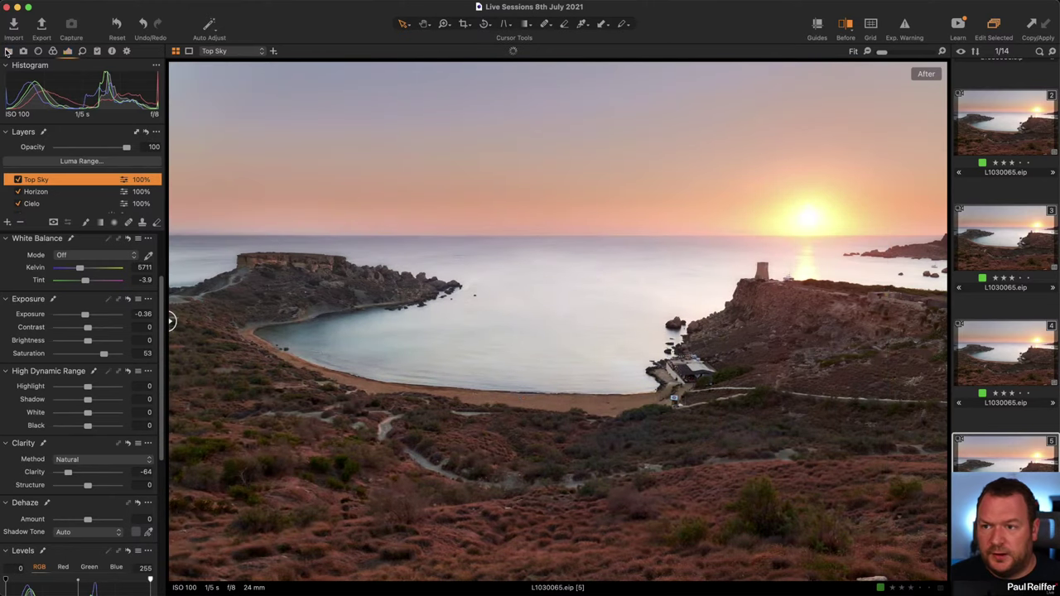
Step: Select the user collection and compare the damselfly image in a Before/After split view
left_click(8, 50)
left_click(50, 152)
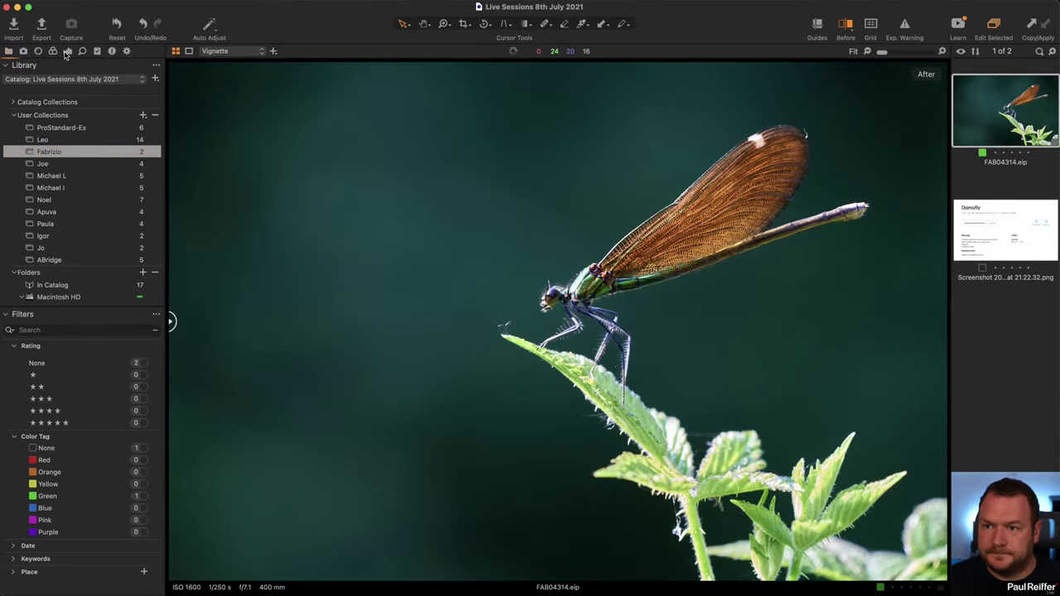
left_click(67, 51)
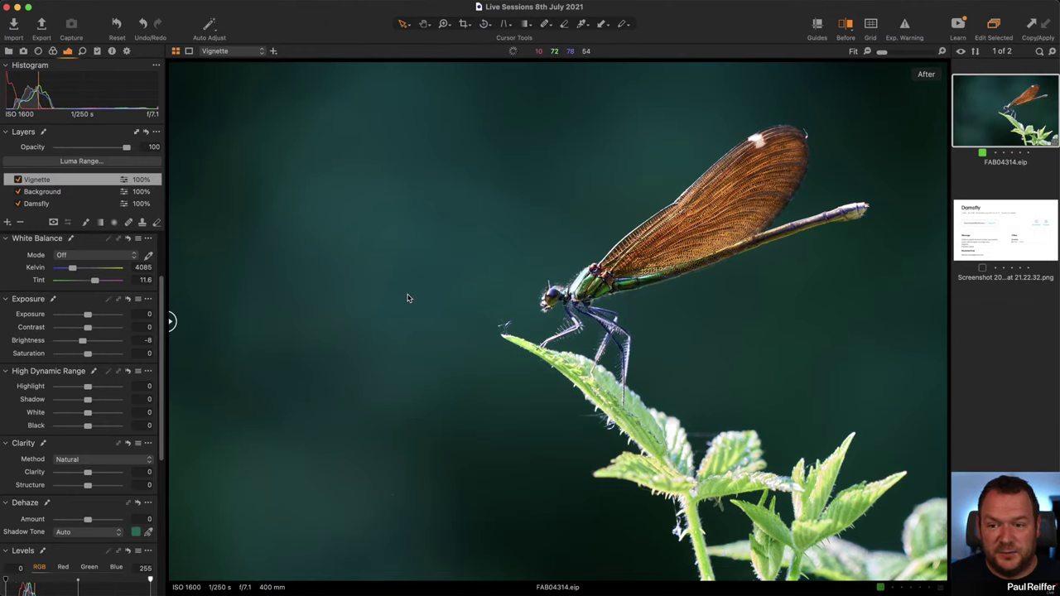
key("y")
left_click_drag(558, 321, 169, 322)
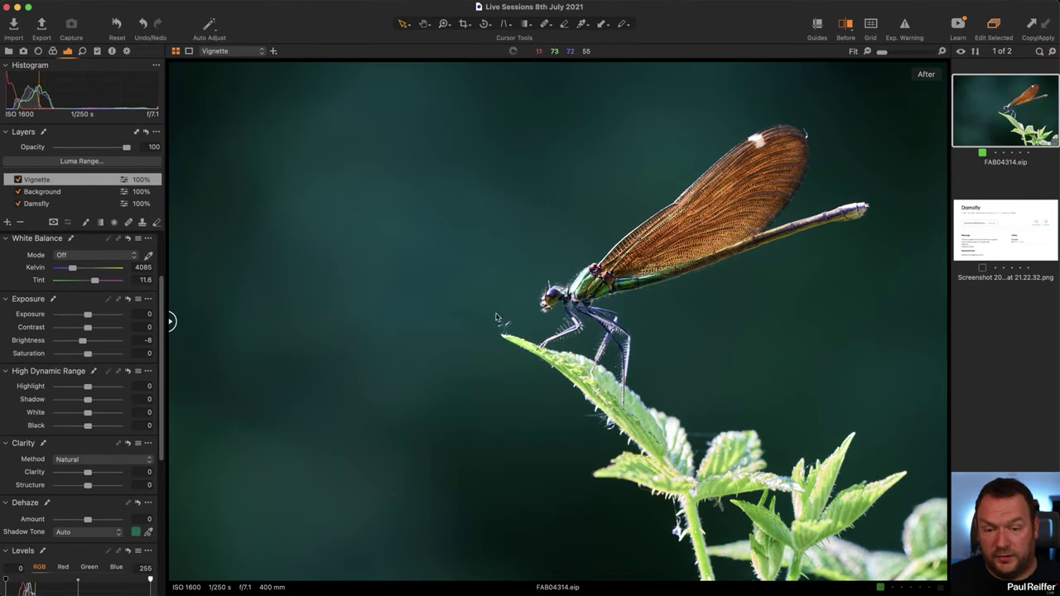
Step: Zoom to 200% on the dragonfly's head and thorax and turn on Exp. Warning
key("z")
left_click(563, 328)
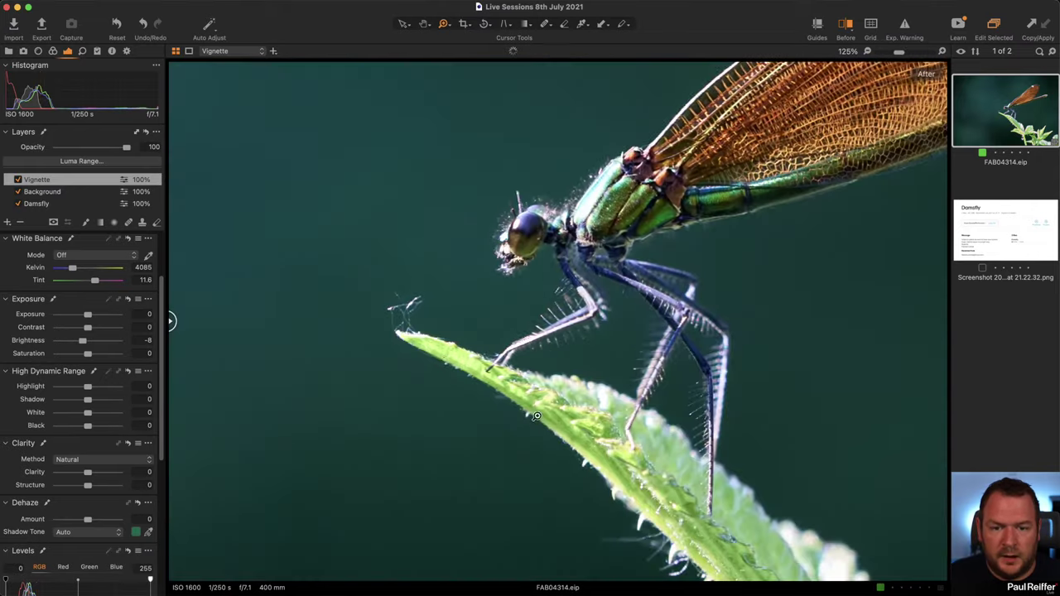
left_click(596, 211)
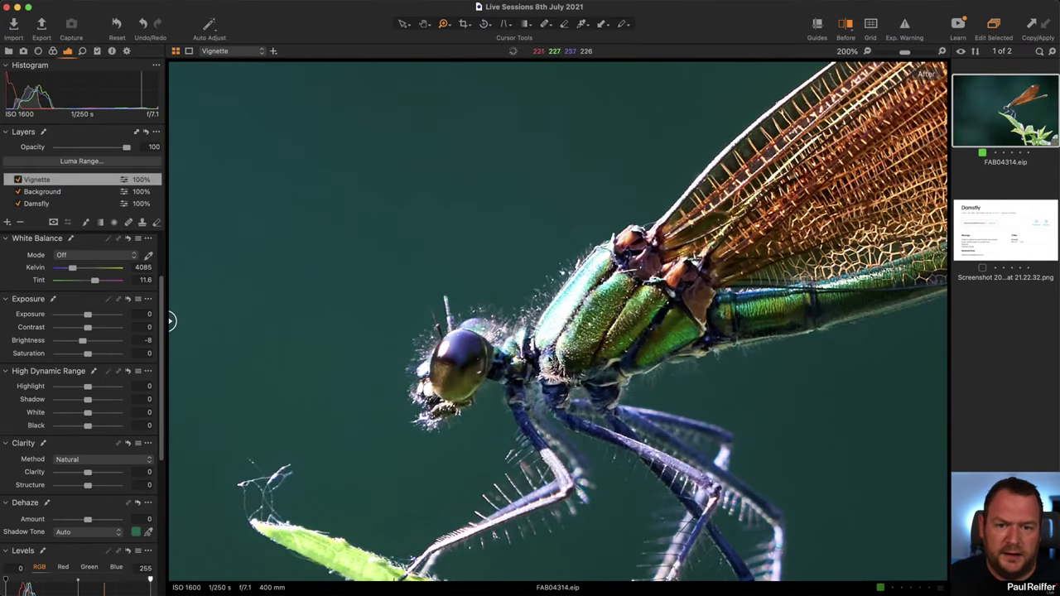
left_click(905, 26)
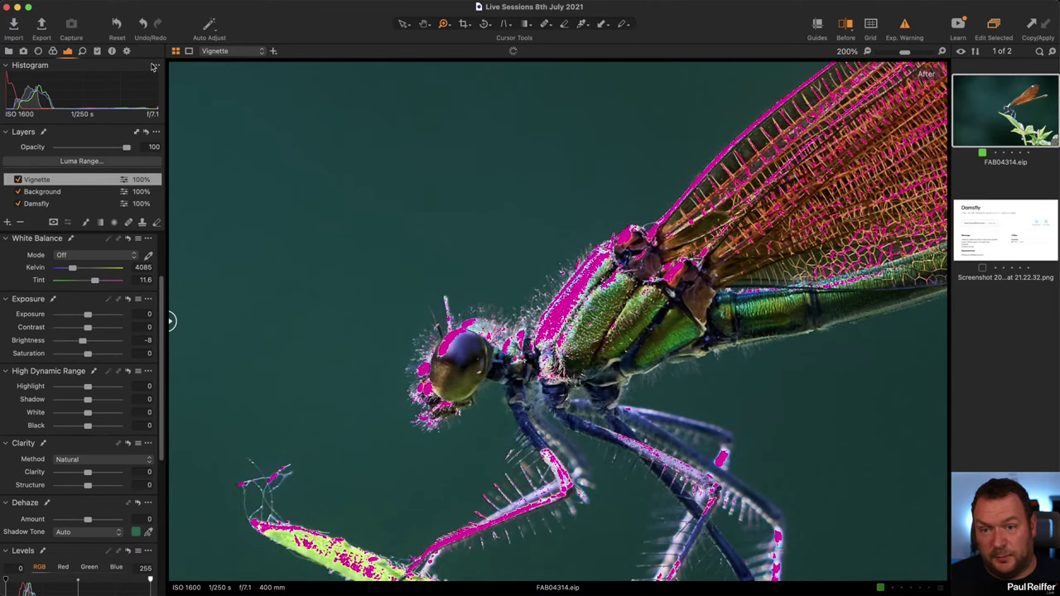
Step: Test a 250 highlight warning threshold in Preferences, restore it to 255, and switch off Exp. Warning
left_click(28, 27)
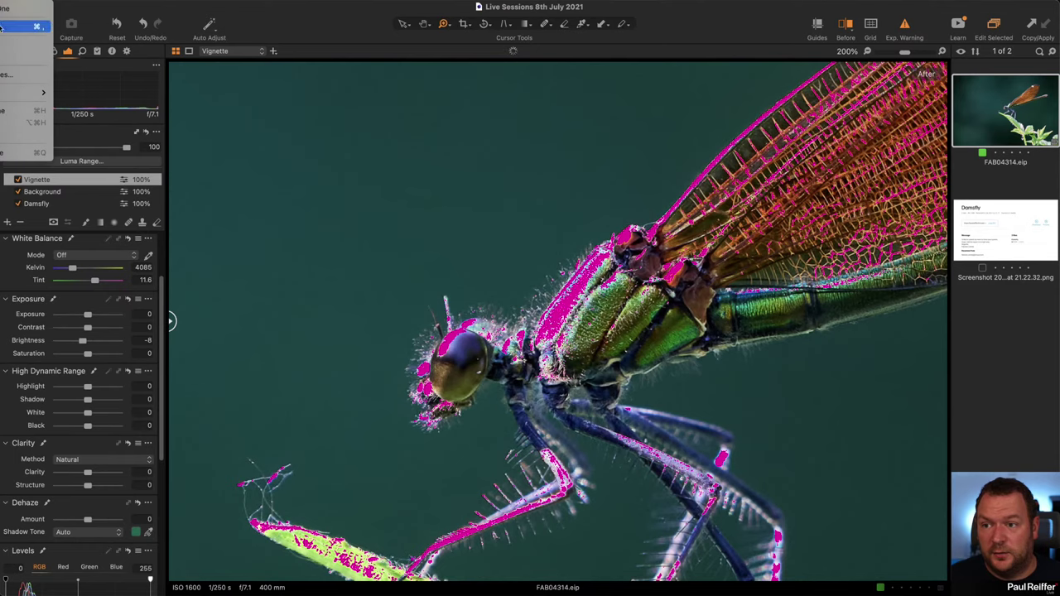
left_click_drag(712, 101, 515, 73)
left_click(557, 95)
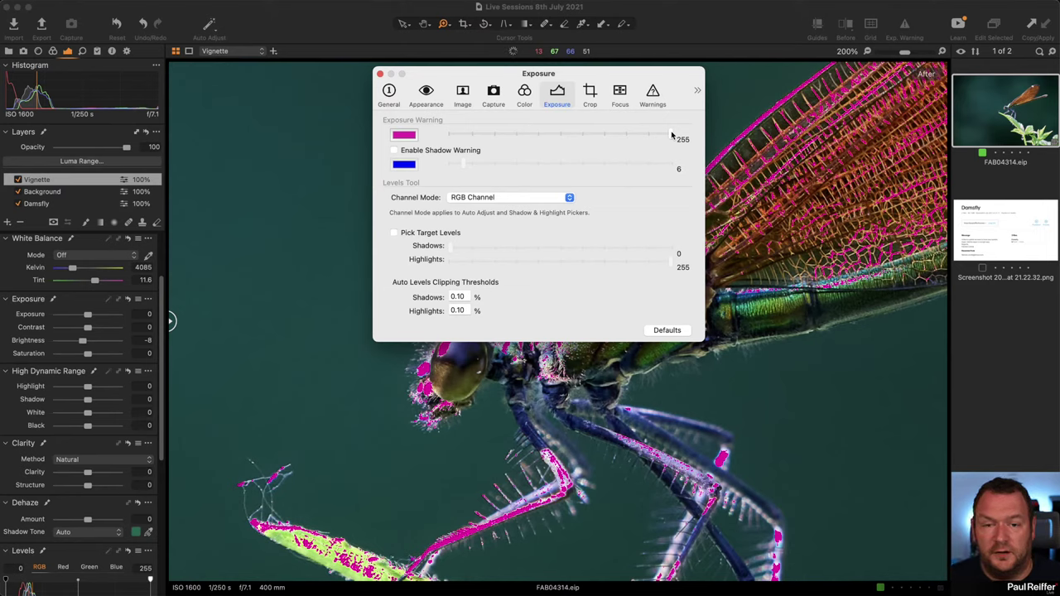
left_click_drag(671, 136, 661, 138)
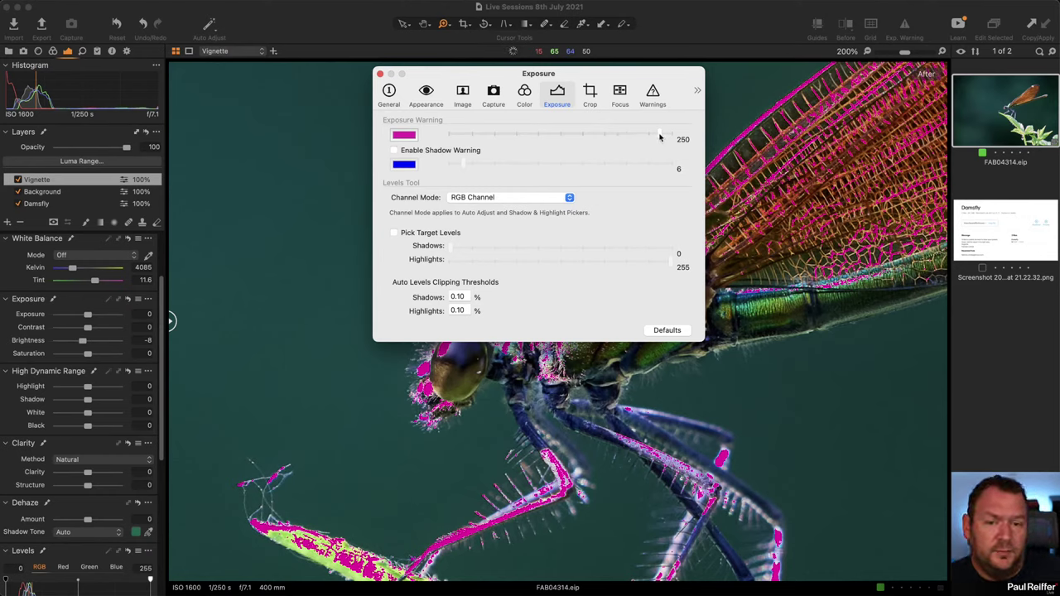
left_click_drag(660, 137, 697, 135)
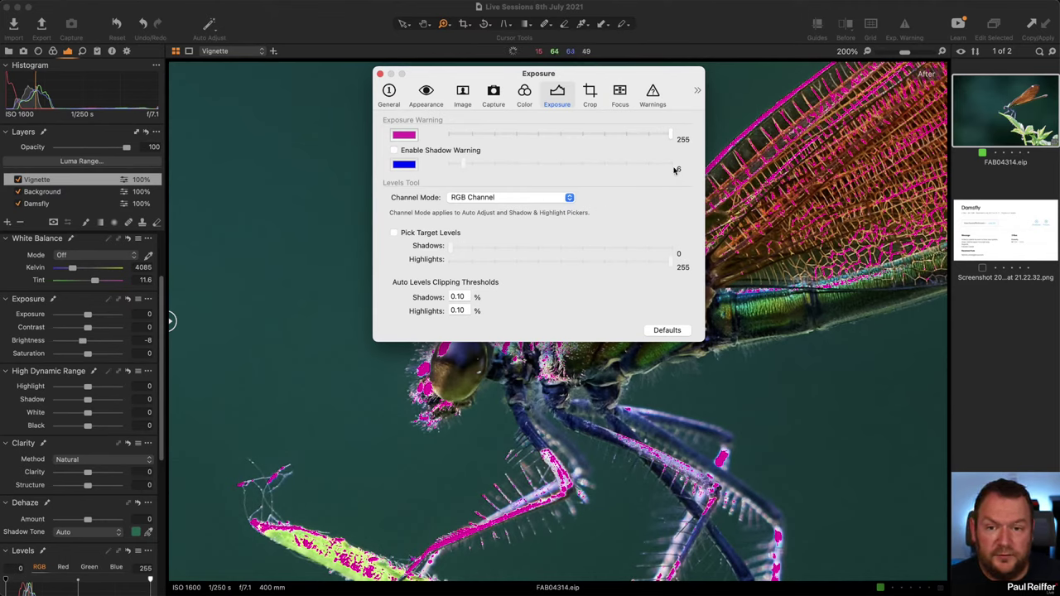
left_click(379, 76)
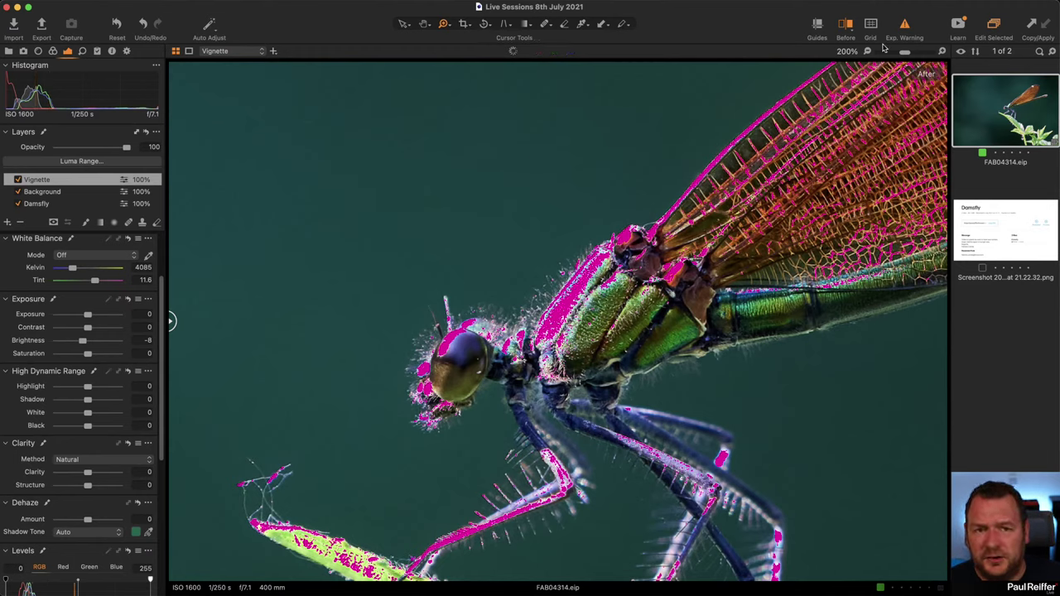
left_click(904, 27)
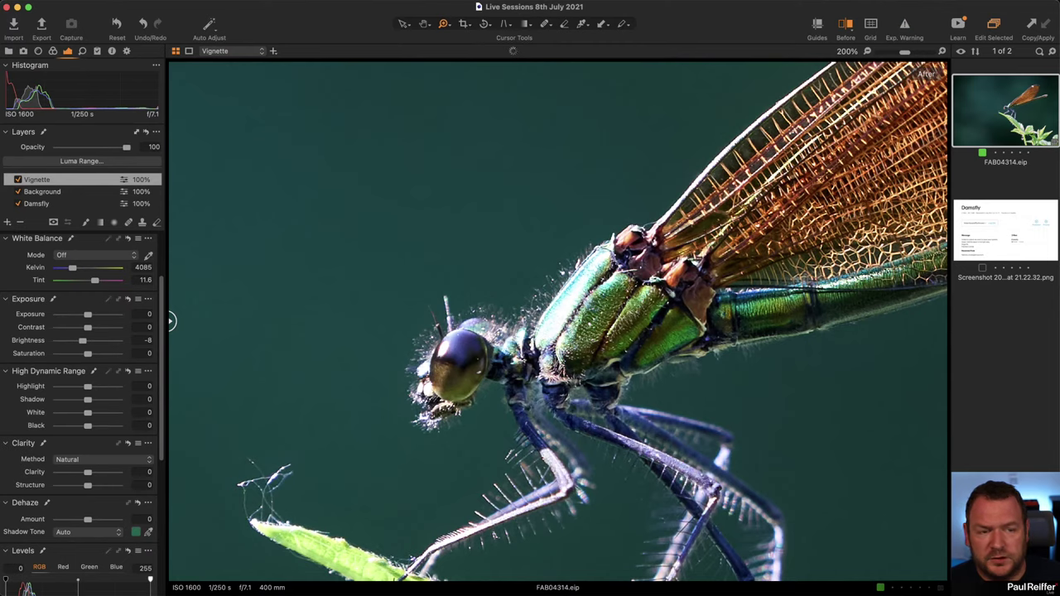
Step: Clone FAB04314 as variant 2, check it against variant 1, and lower its exposure slightly
right_click(978, 122)
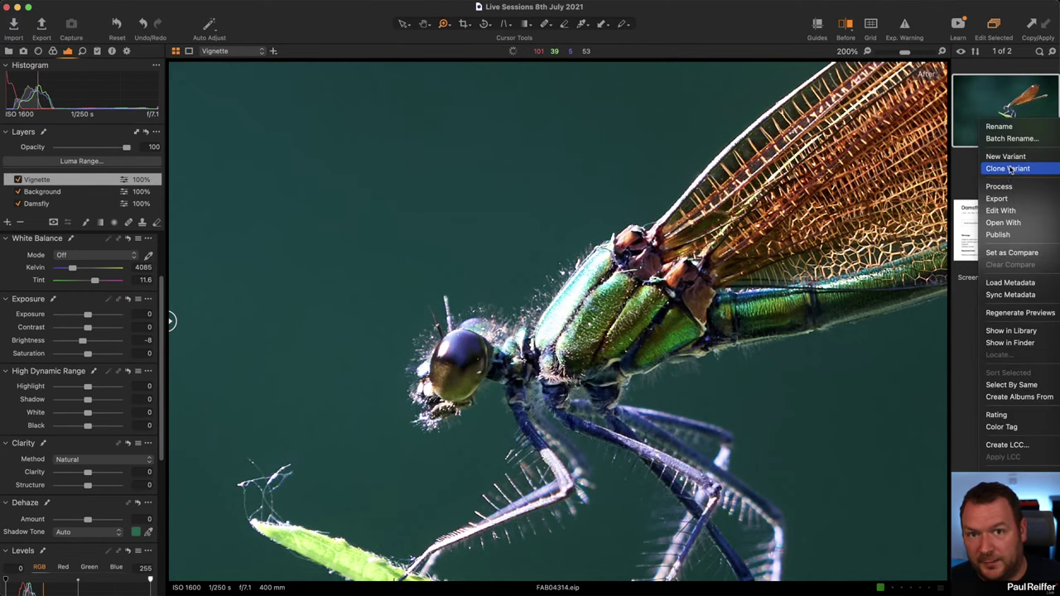
left_click(1007, 168)
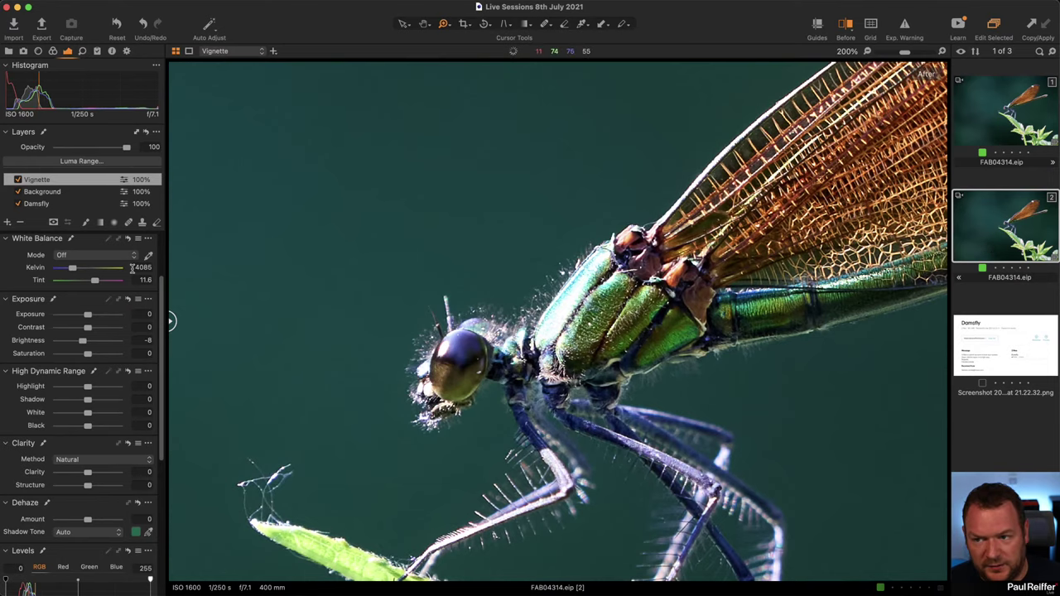
left_click(992, 121)
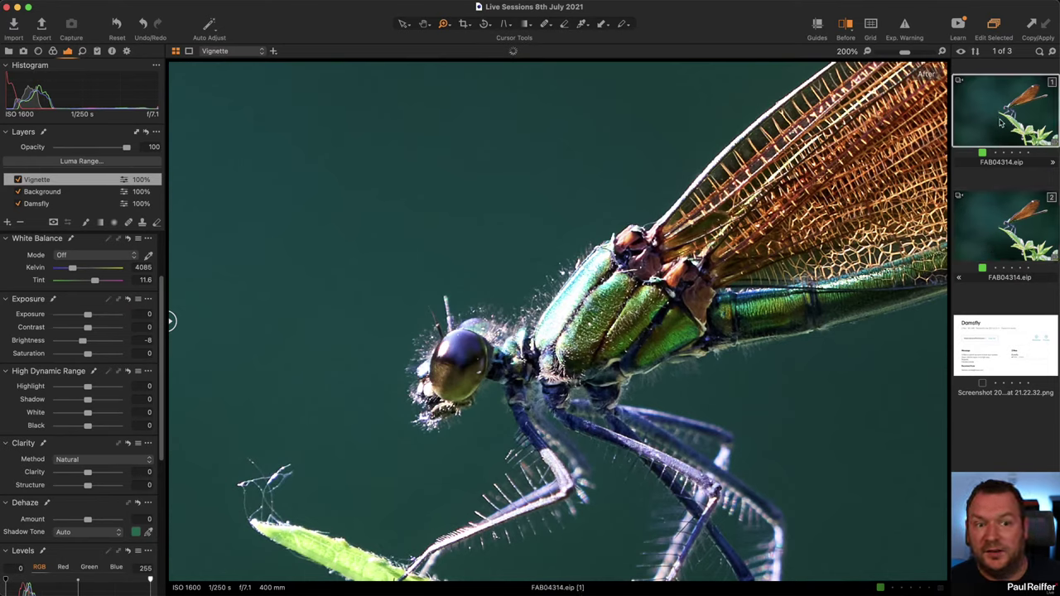
left_click(994, 228)
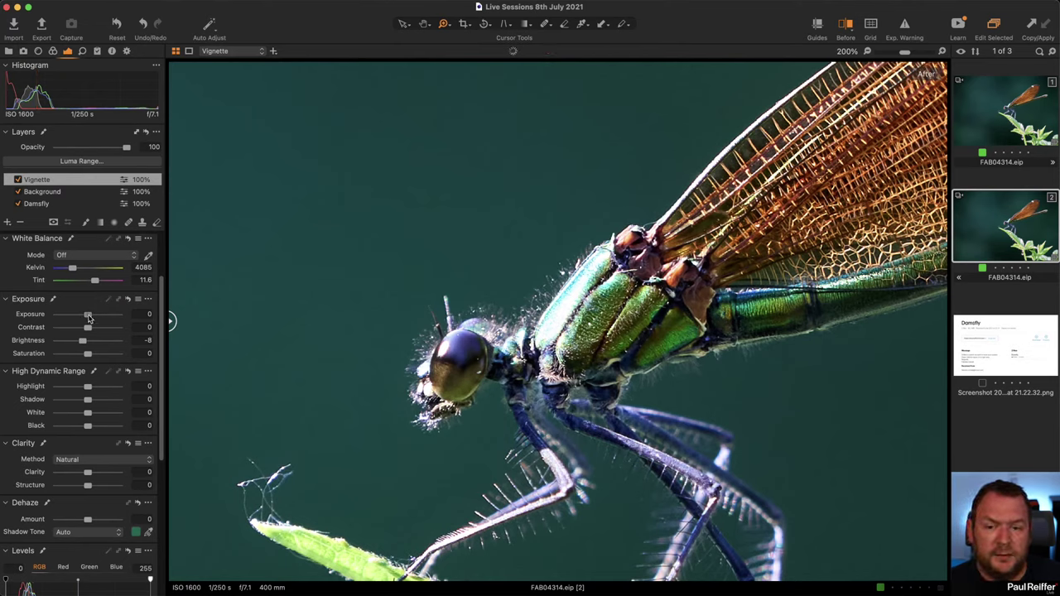
left_click_drag(89, 317, 88, 319)
scroll(49, 202, "down", 1)
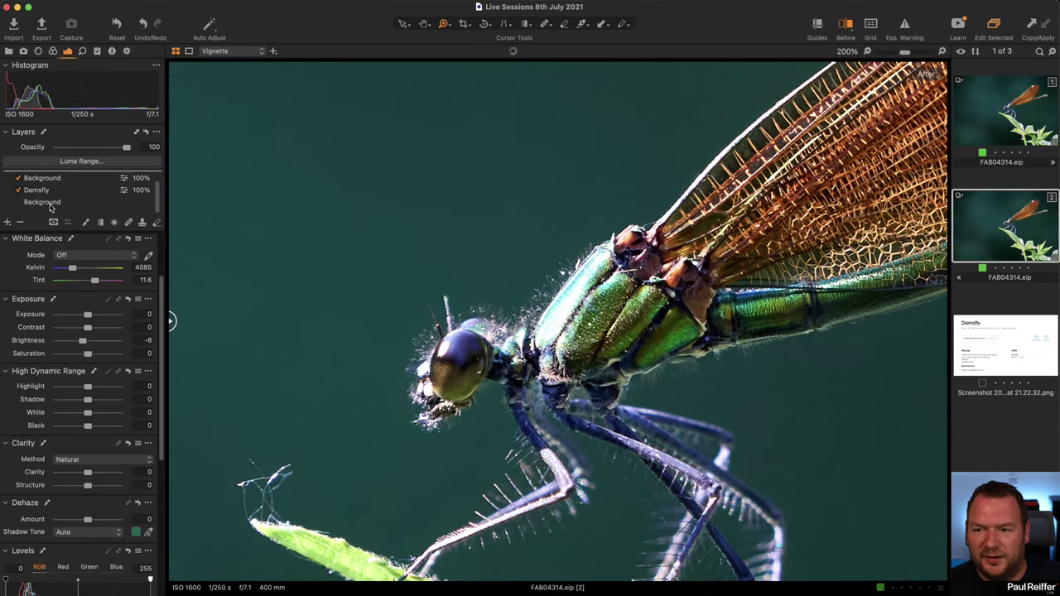
Step: Darken the Background layer's exposure heavily and check the wing edge for overexposed spots
left_click(50, 203)
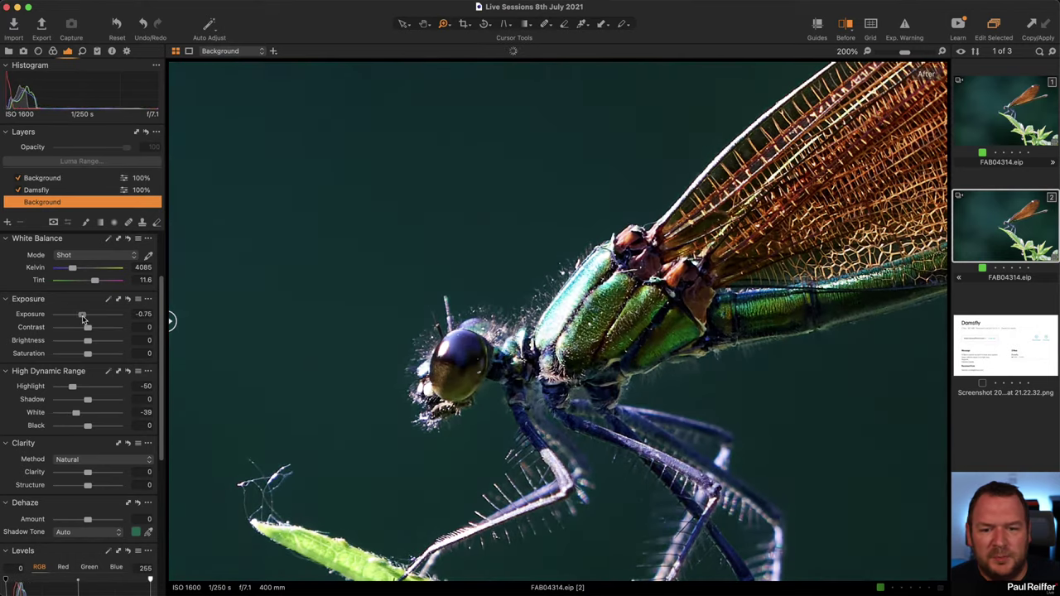
left_click_drag(83, 319, 68, 320)
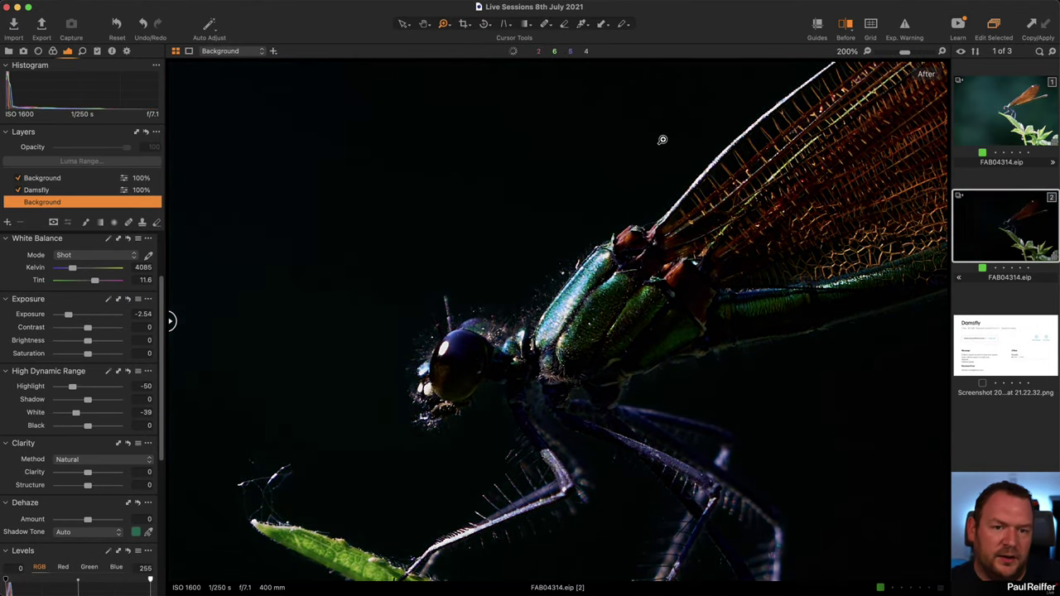
left_click_drag(663, 139, 785, 238)
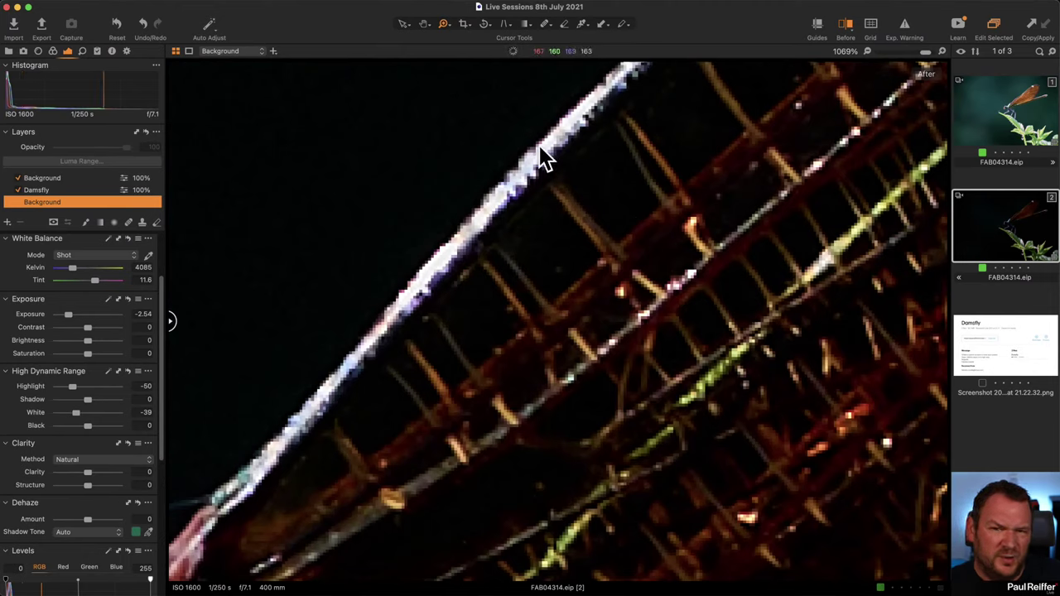
left_click(905, 27)
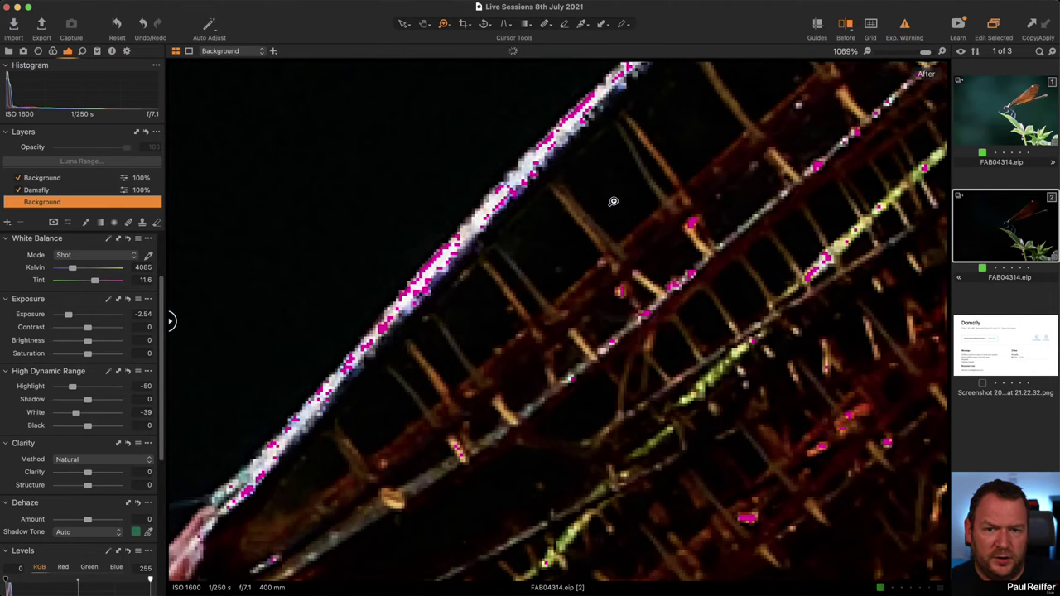
left_click(905, 29)
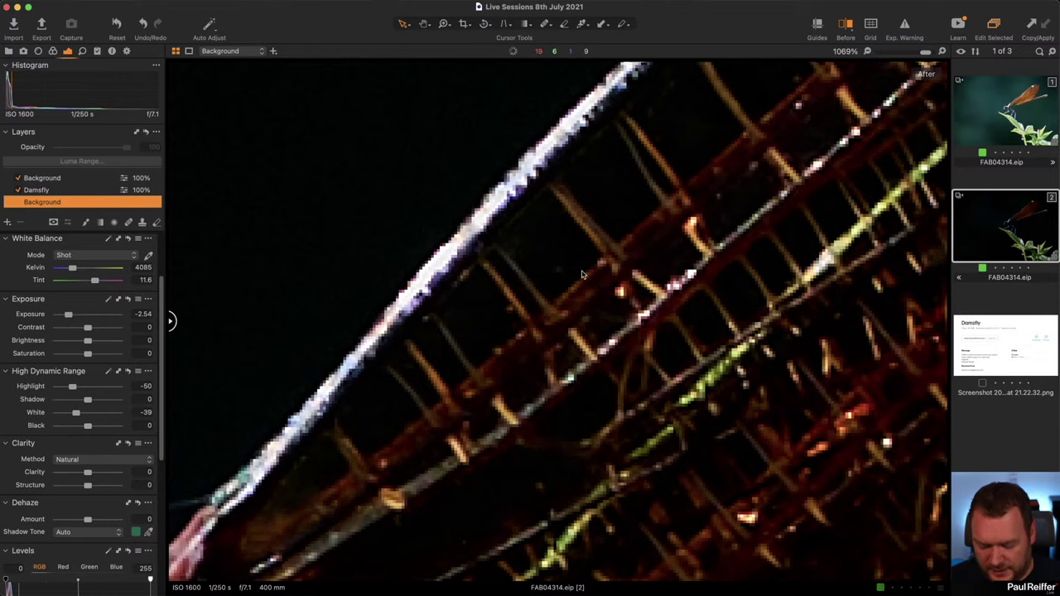
Step: Zoom back out and reset the Background layer's exposure to 0
key("z")
scroll(447, 252, "down", 5)
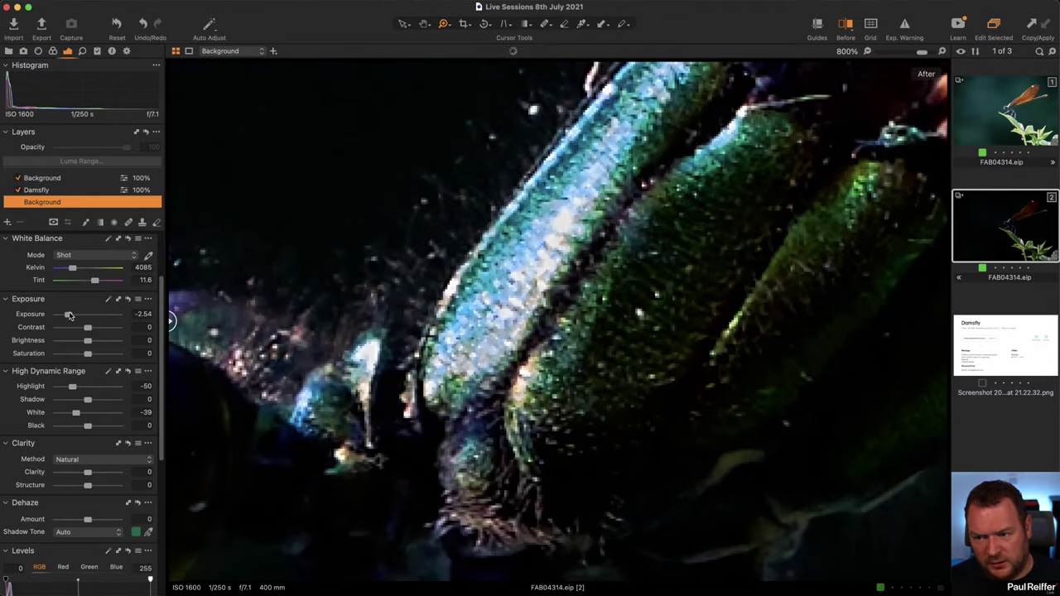
mouse_move(69, 314)
left_mouse_down()
mouse_move(92, 315)
mouse_move(67, 314)
left_mouse_up()
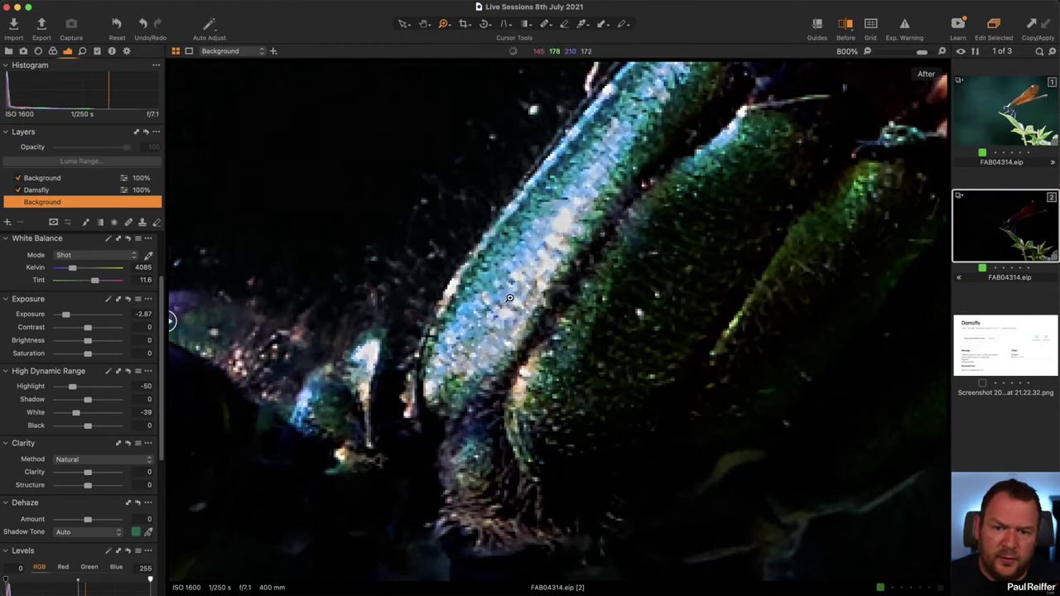
scroll(488, 295, "down", 2)
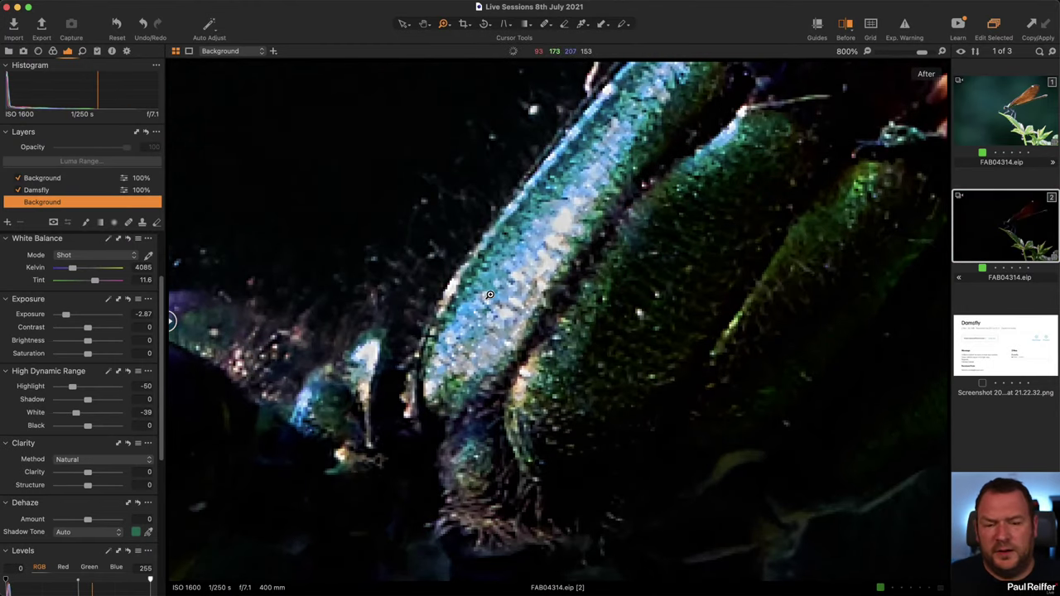
scroll(748, 306, "down", 6)
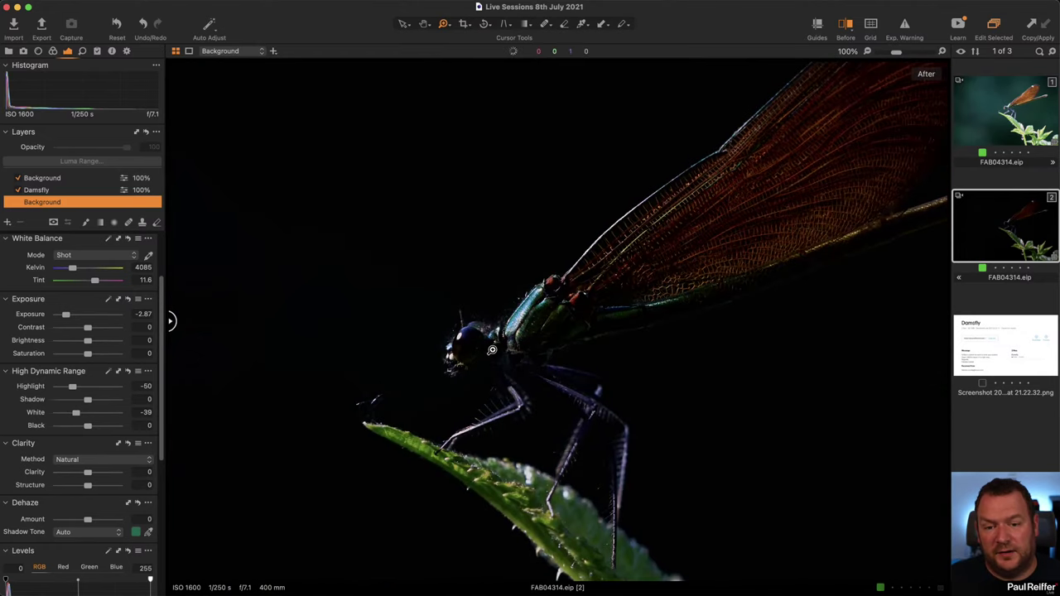
double_click(65, 315)
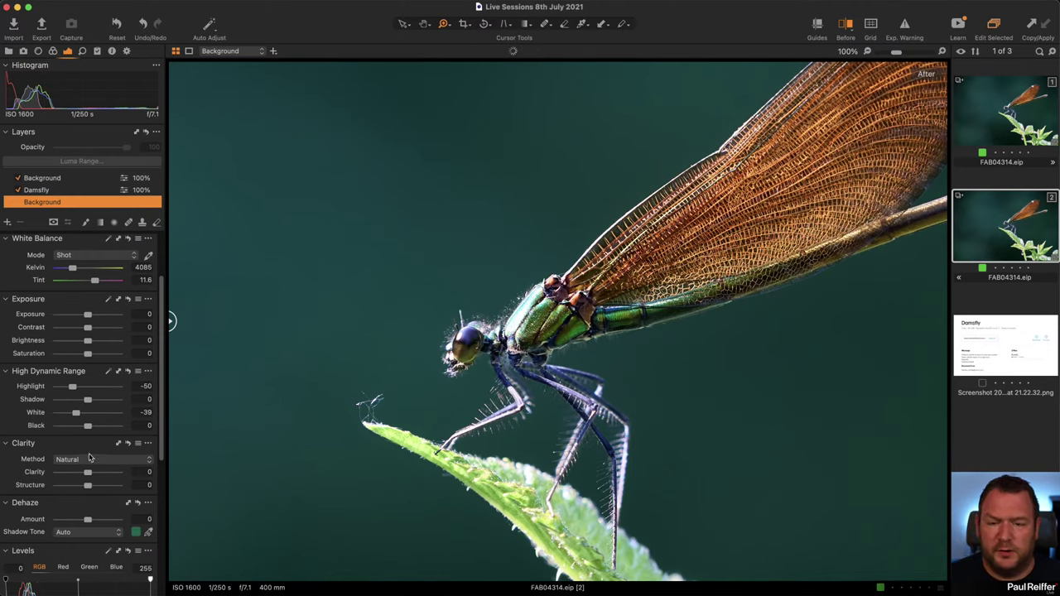
scroll(50, 307, "up", 3)
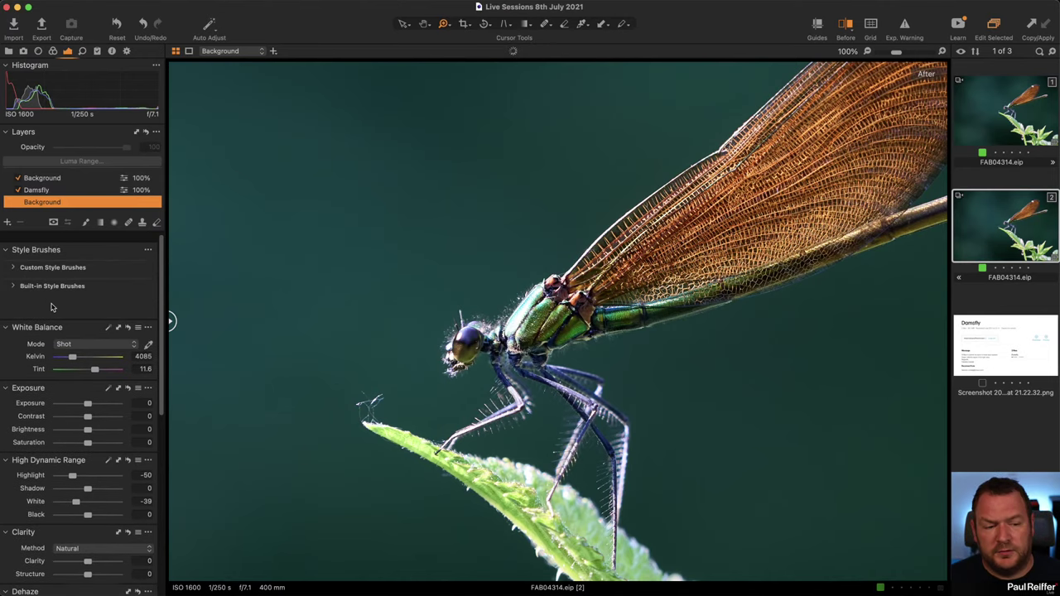
scroll(62, 294, "down", 1)
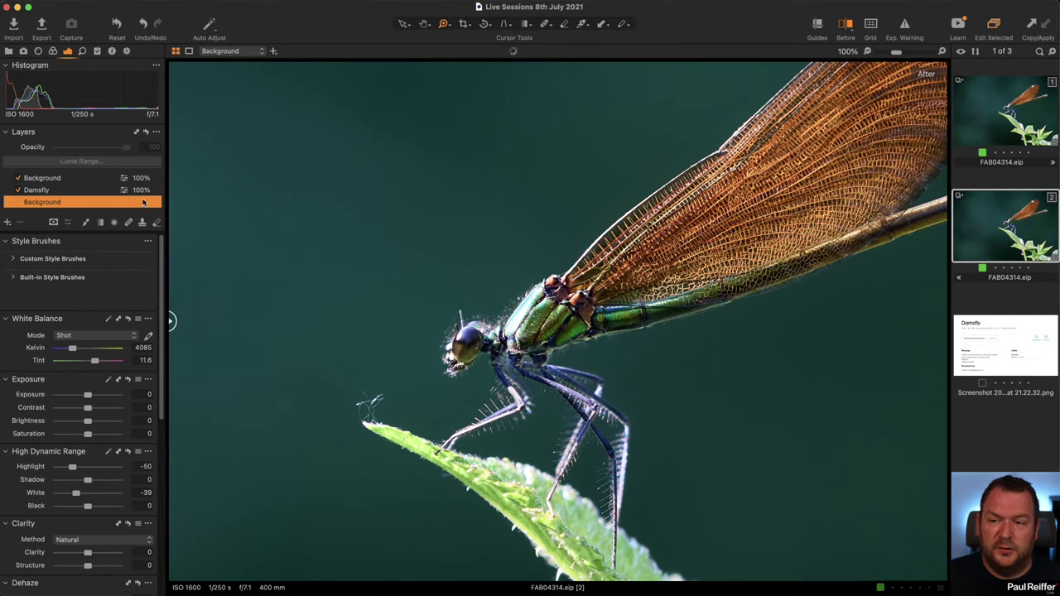
Step: In Base Characteristics, try the Film Standard curve, then go back to Linear Response
left_click(53, 51)
left_click(71, 273)
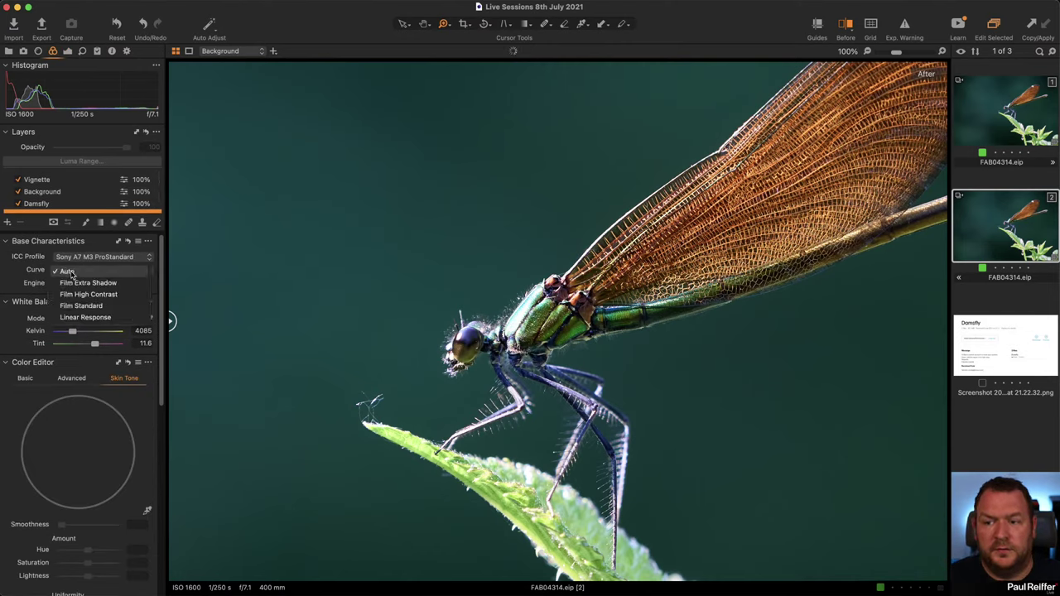
left_click(78, 306)
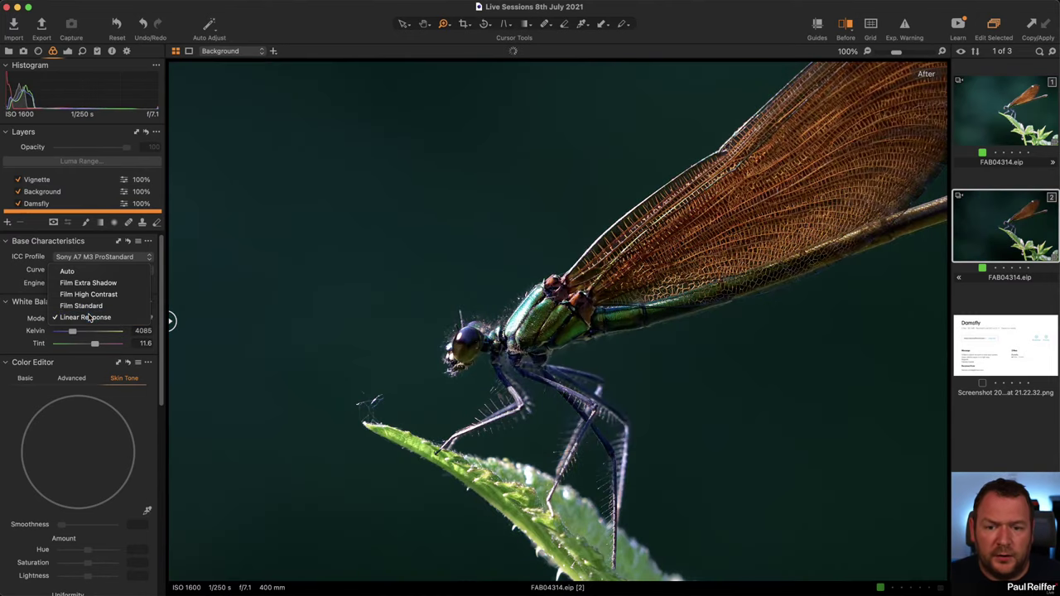
left_click(87, 317)
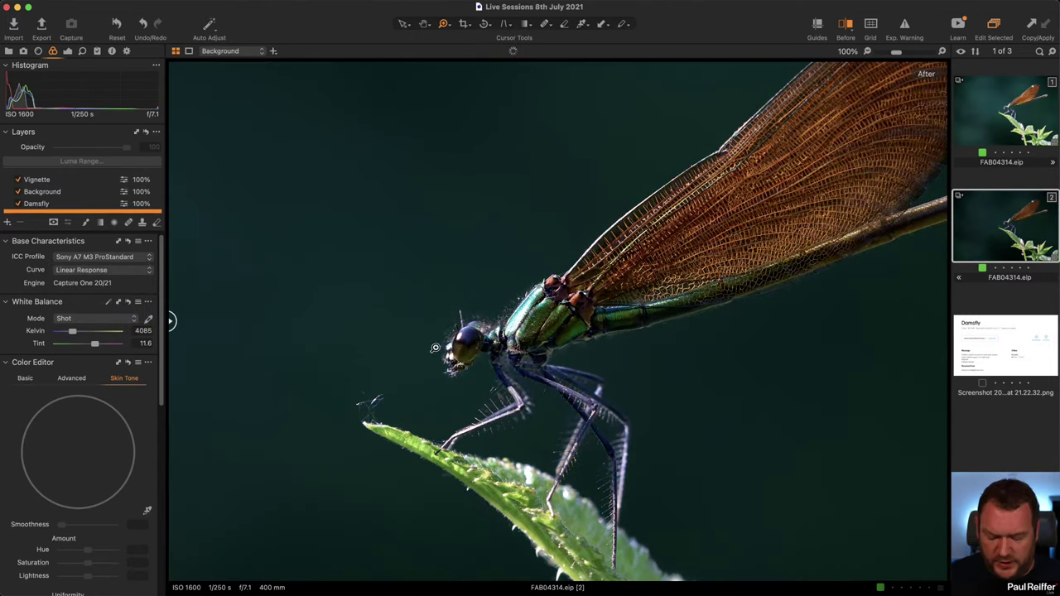
Step: Compare Film Standard and Linear Response on the thorax close-up, then compare variants 1 and 2
left_click_drag(500, 283, 538, 321)
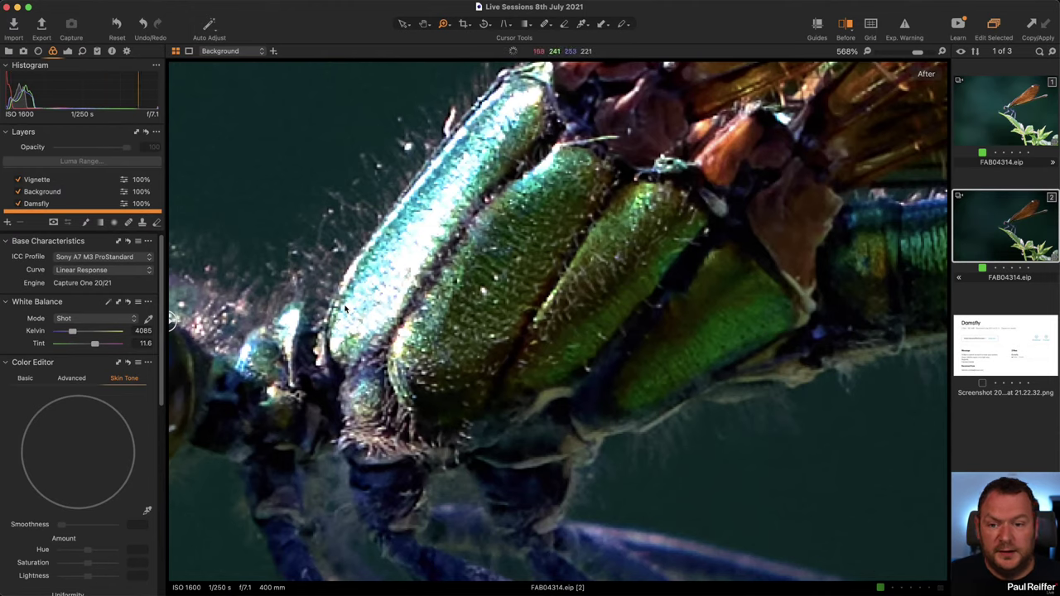
left_click(83, 271)
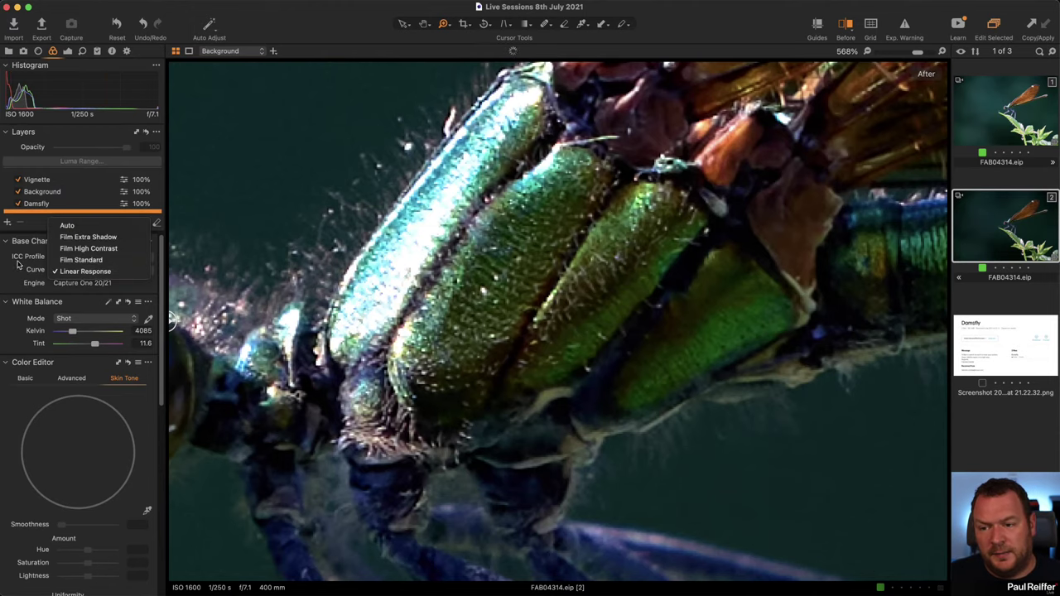
left_click(75, 260)
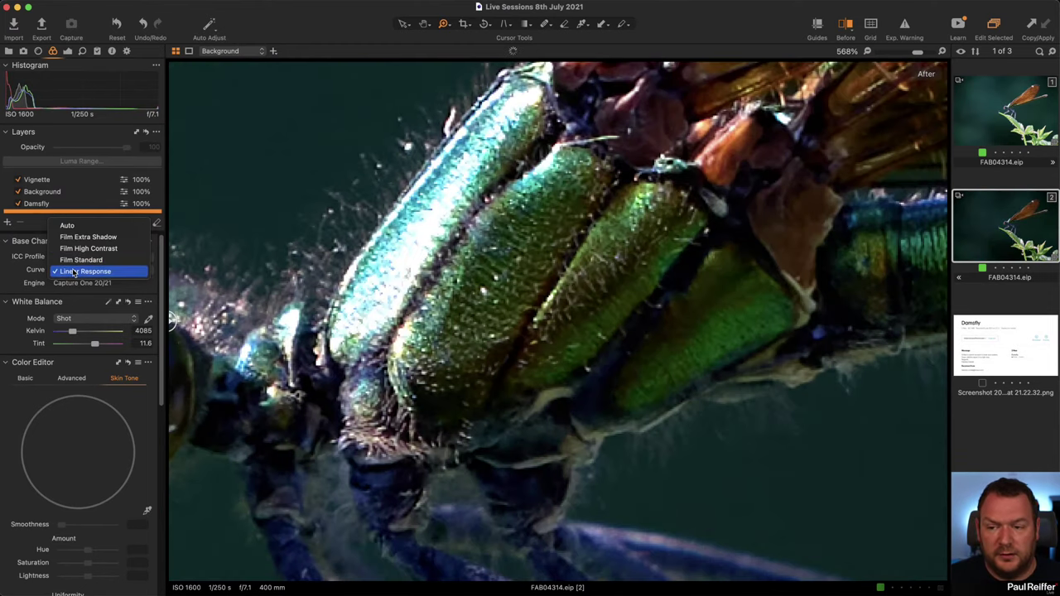
left_click(74, 272)
scroll(584, 346, "down", 5)
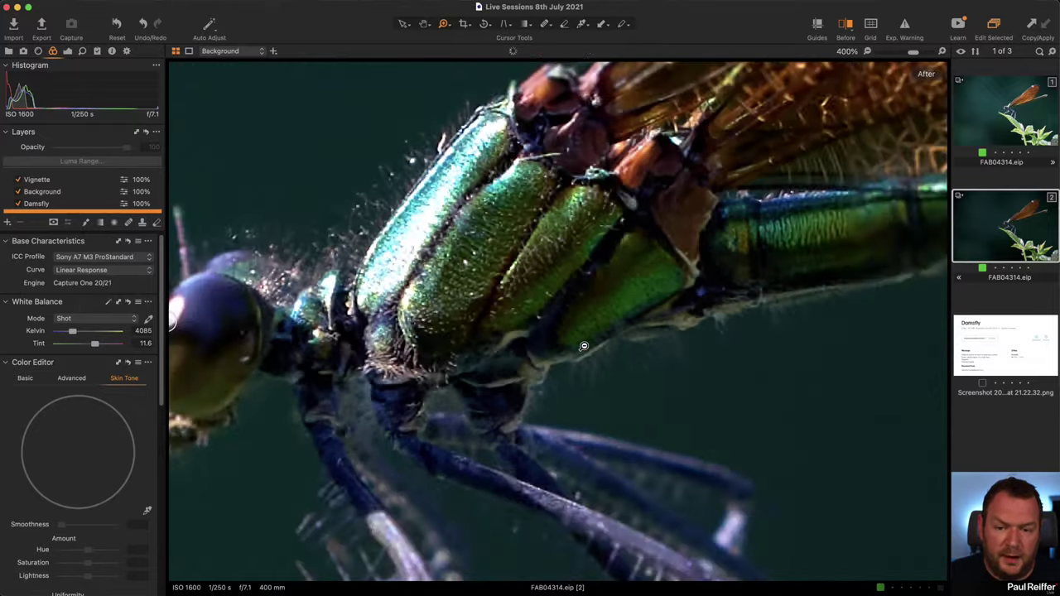
scroll(584, 346, "down", 3)
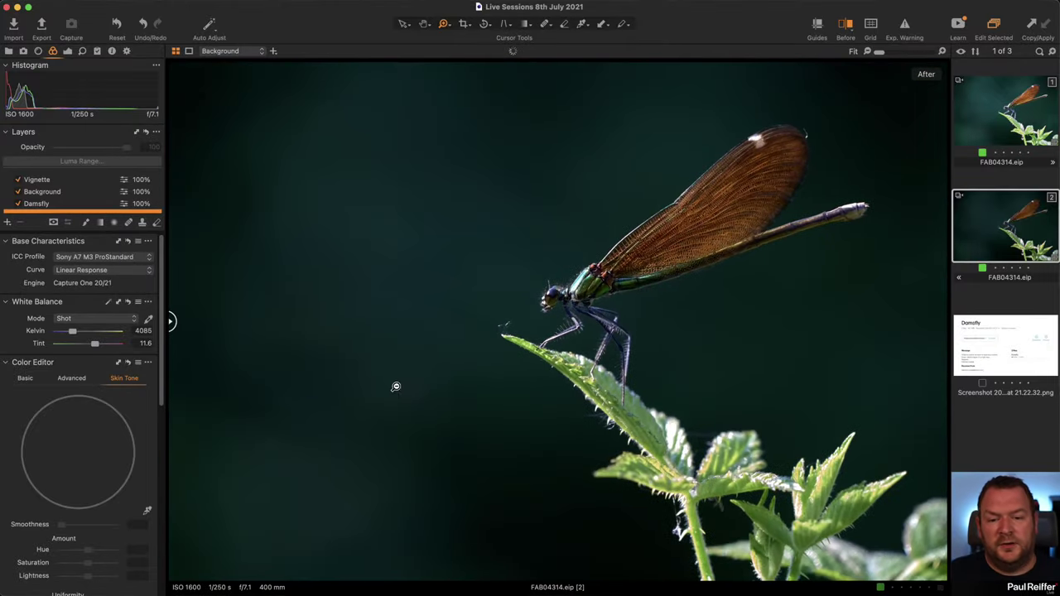
left_click(1000, 118)
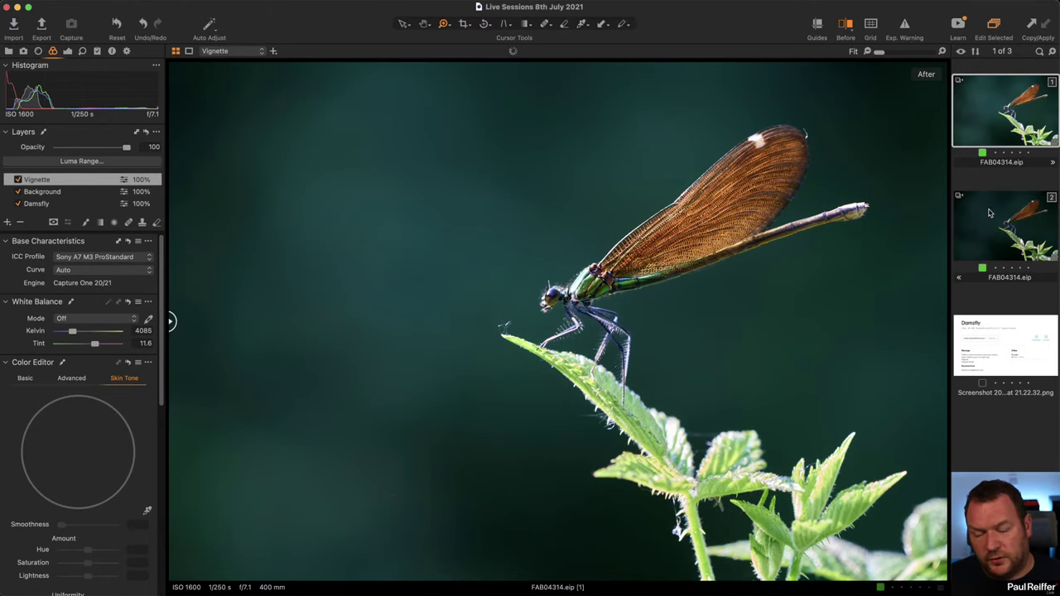
left_click(988, 214)
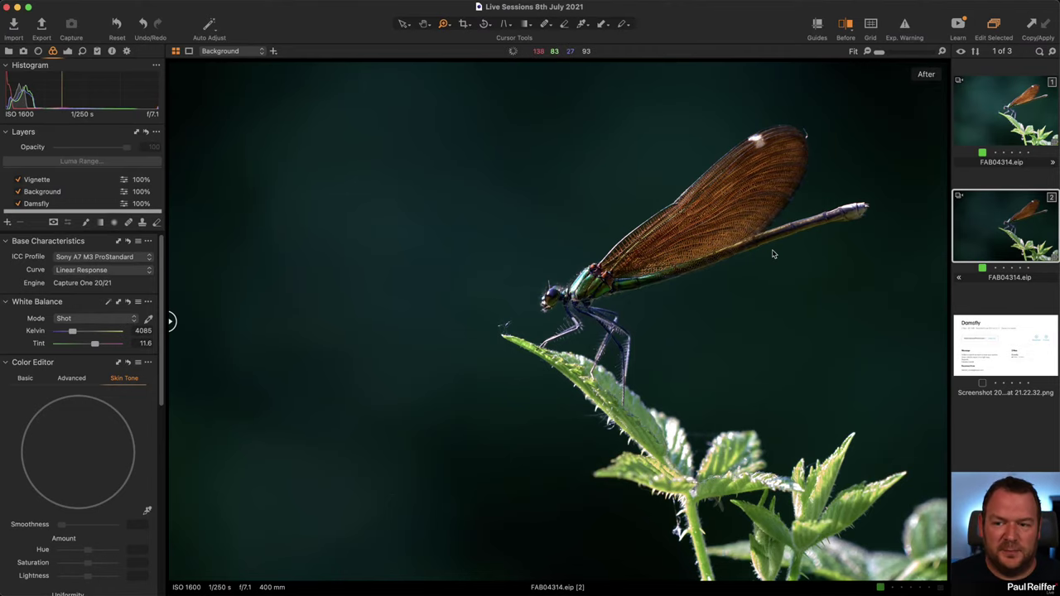
Step: Set variant 2's curve to Film Standard and check the result on the whole dragonfly
left_click(79, 271)
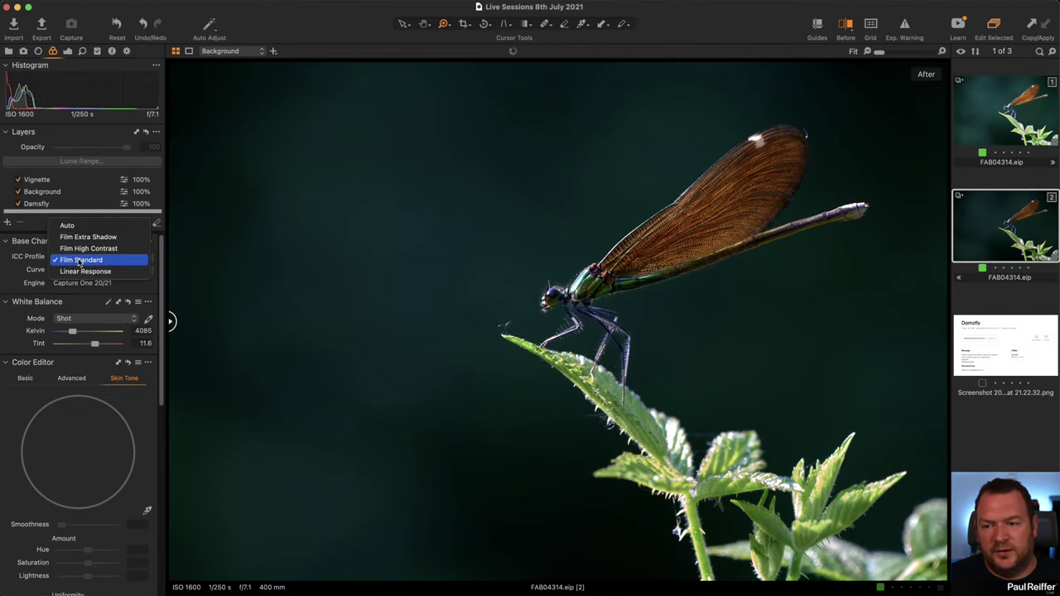
left_click(79, 259)
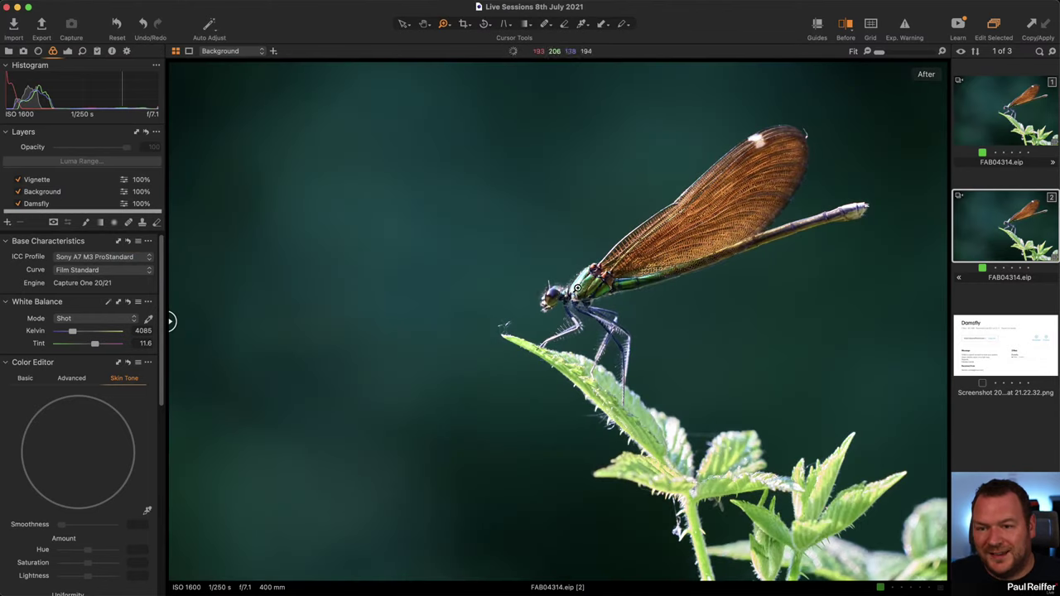
left_click(618, 347)
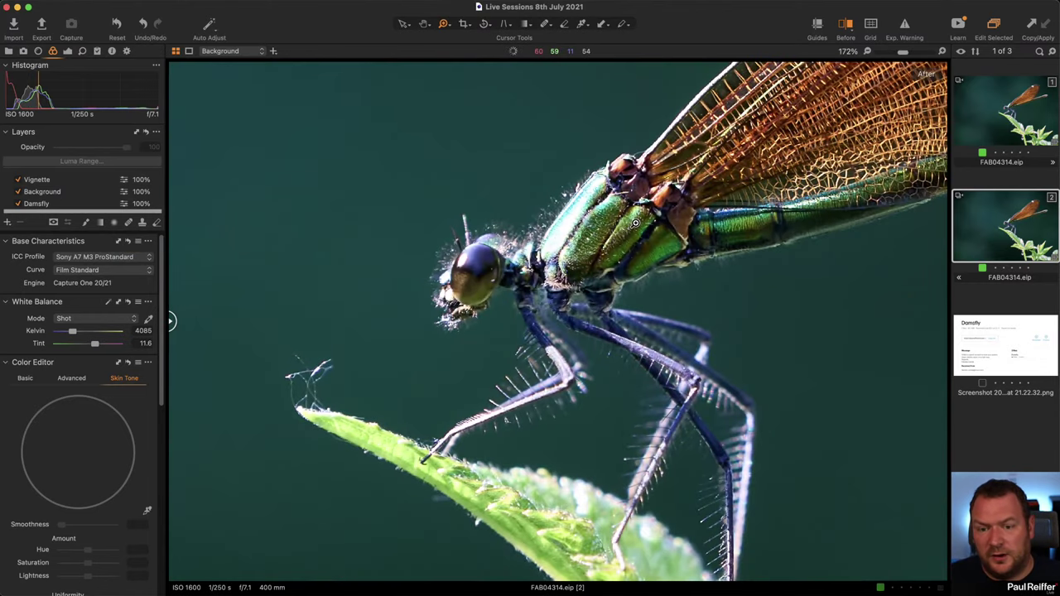
left_click(642, 282)
left_click(68, 51)
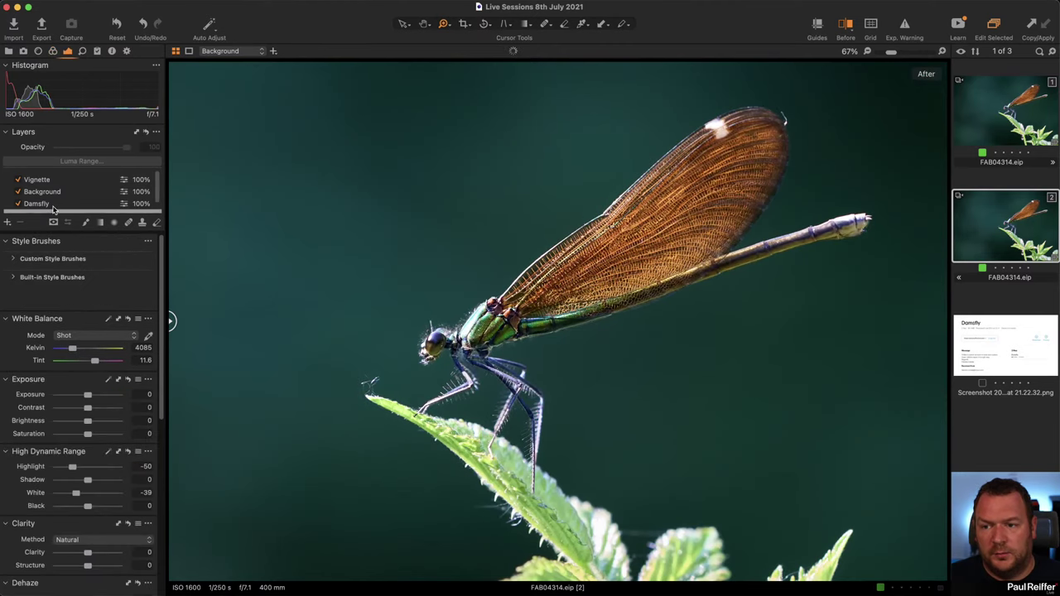
Step: Select the Damsfly layer, show its mask, and set the mask display to Grayscale
left_click(55, 203)
key("m")
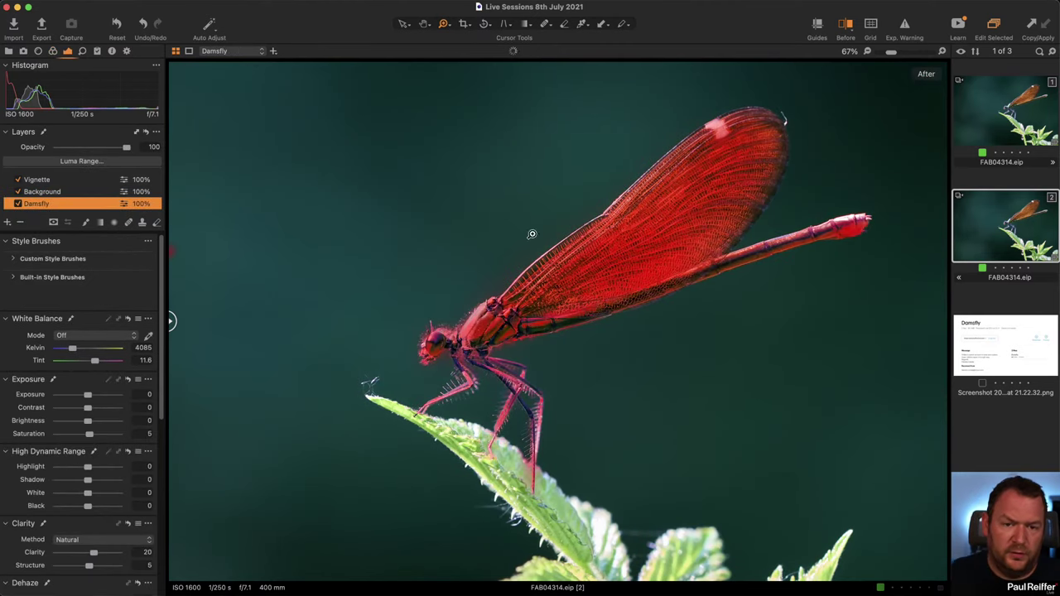
right_click(56, 222)
left_click(53, 222)
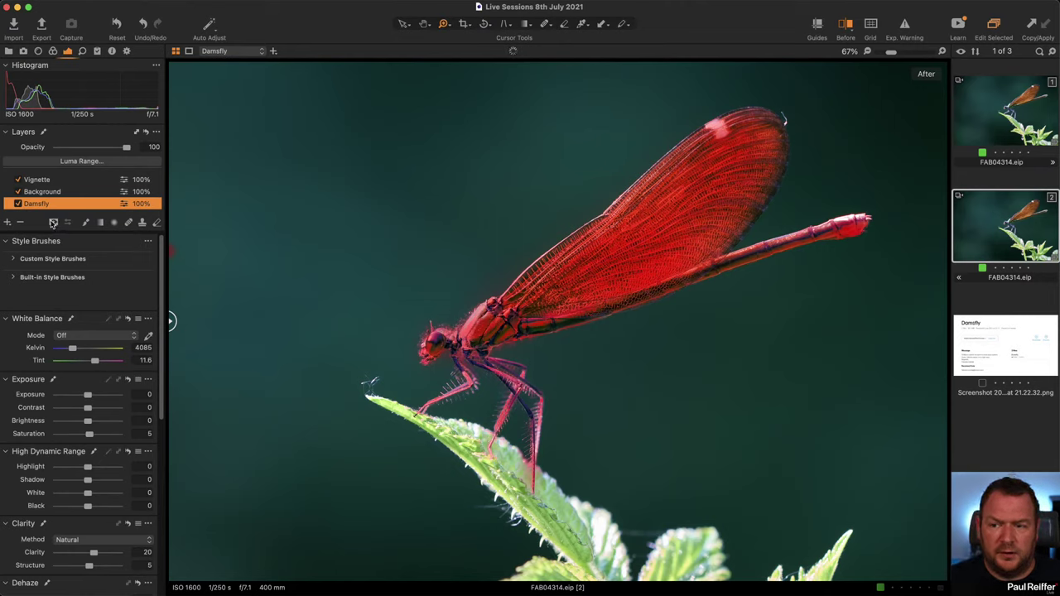
left_click(54, 223)
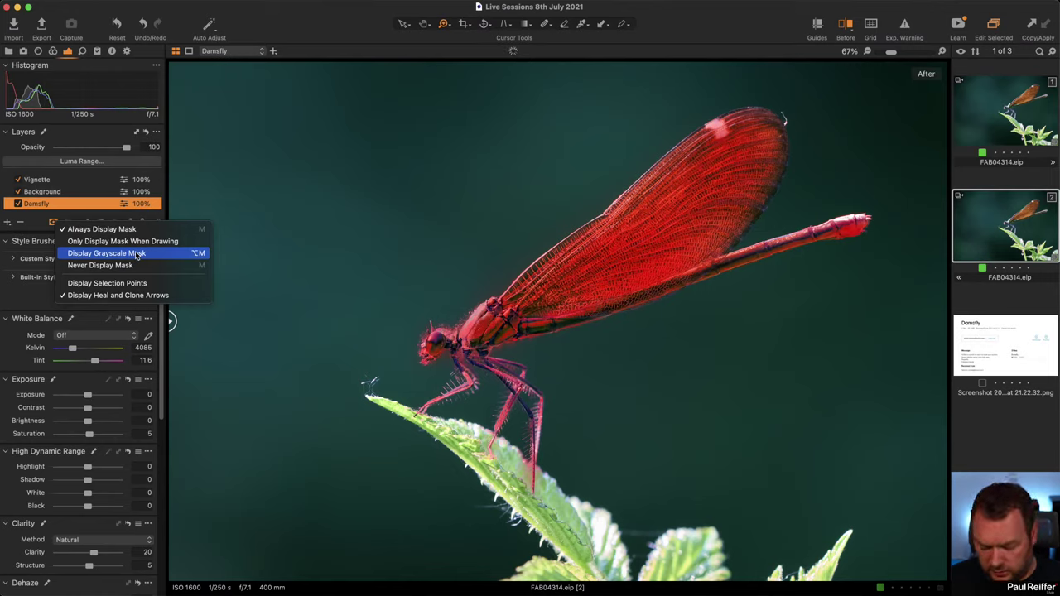
left_click(136, 253)
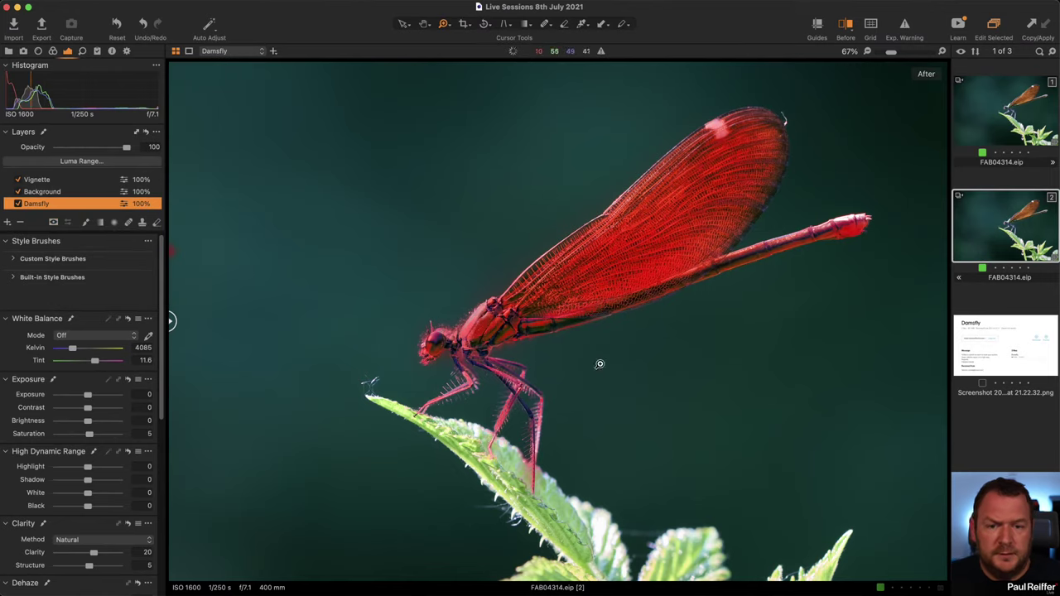
Step: Inspect the grayscale Damsfly mask close up on the thorax, toggling it against the colour image
scroll(526, 313, "down", 2)
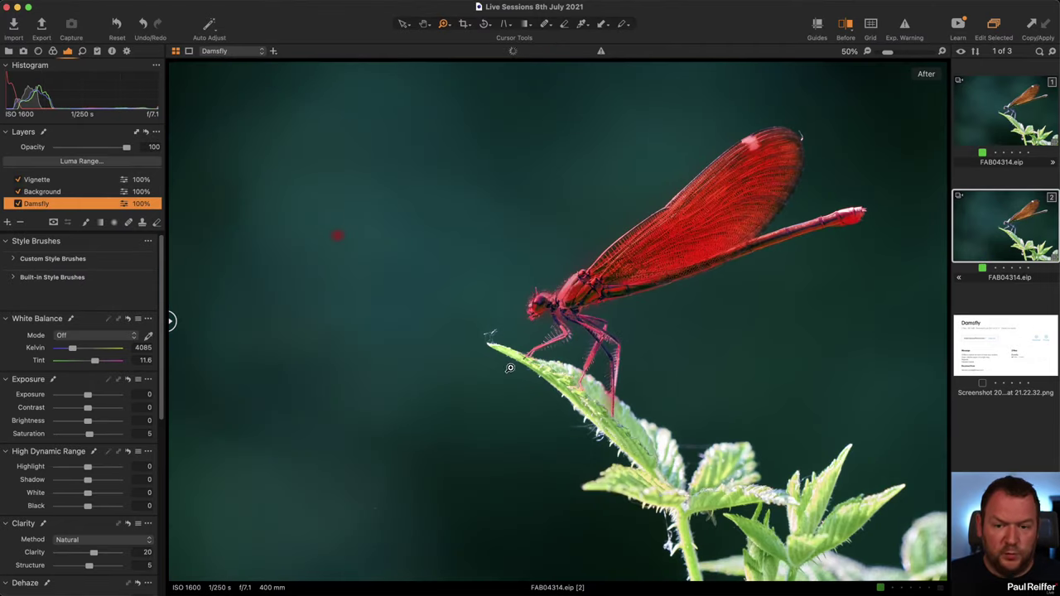
key("alt+m")
scroll(517, 315, "up", 4)
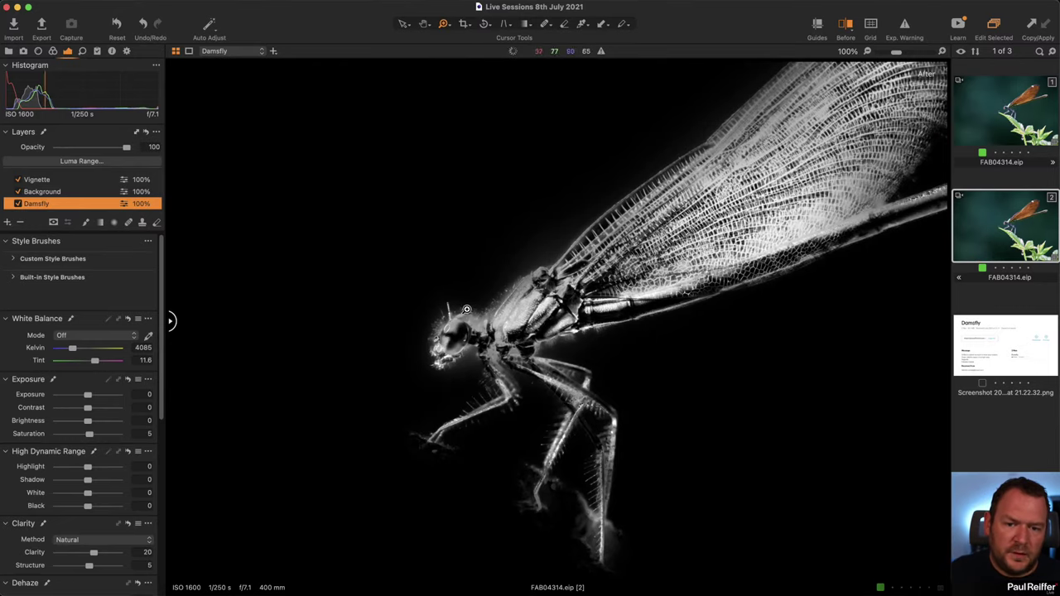
left_click_drag(466, 264, 559, 356)
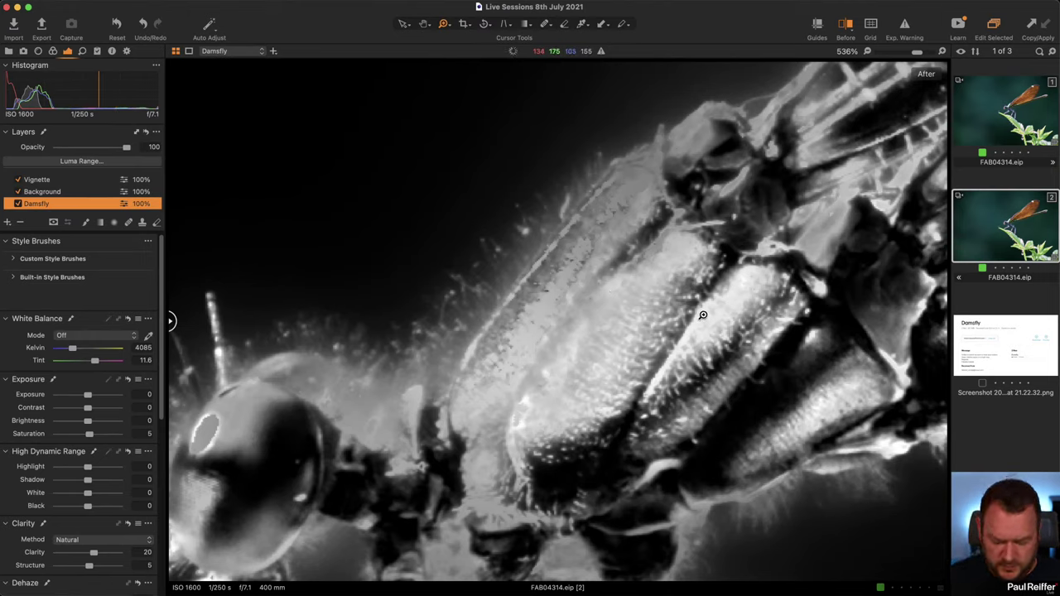
key("v")
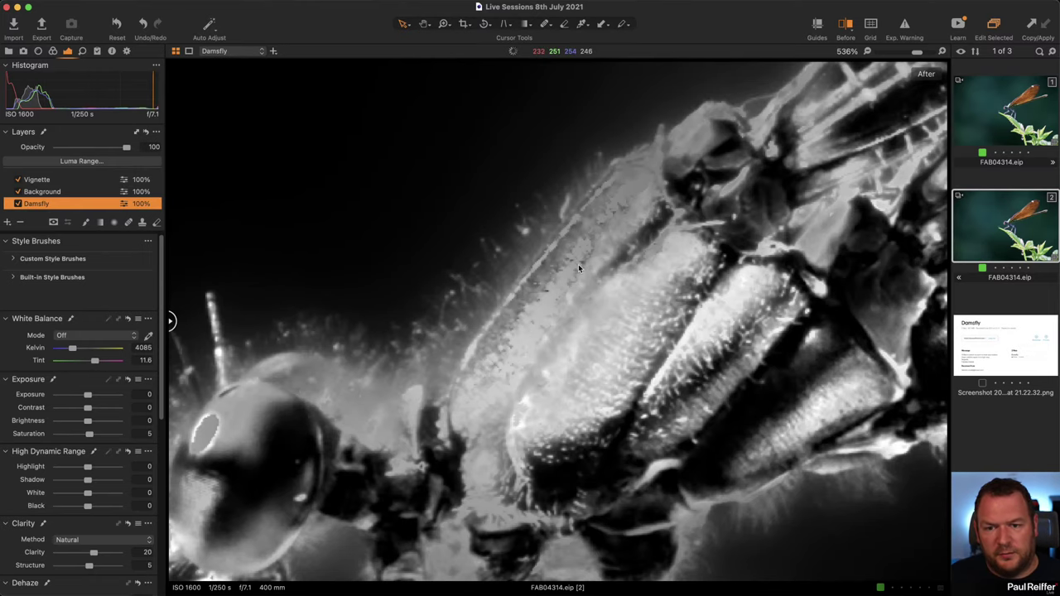
key("m")
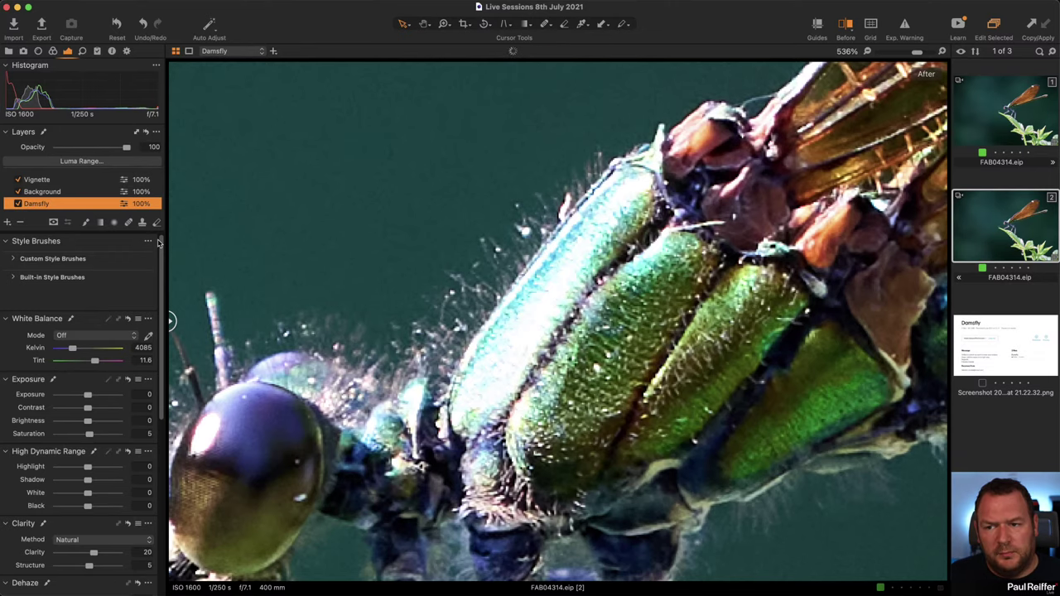
key("m")
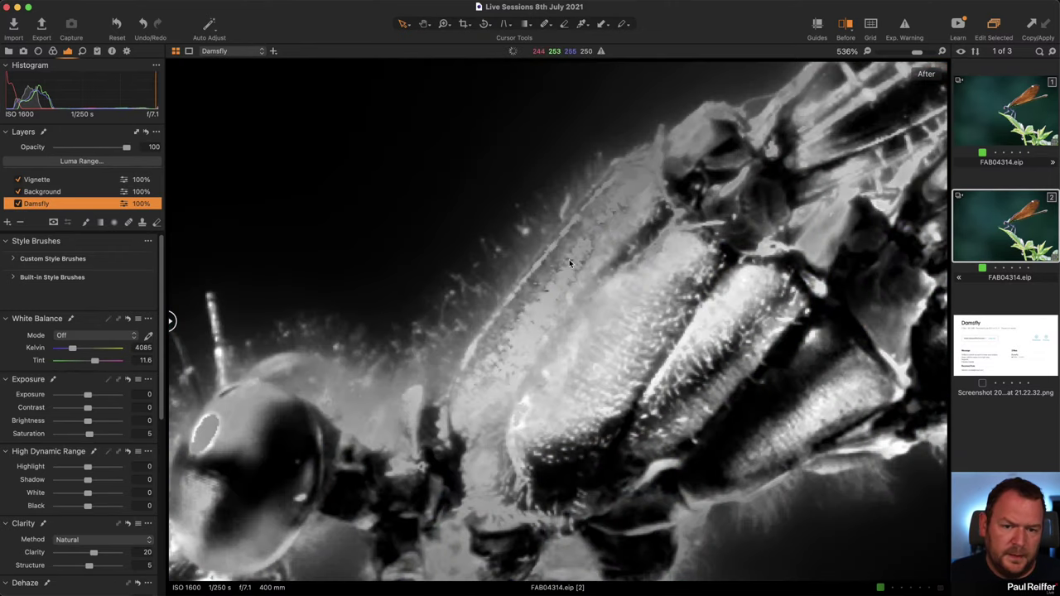
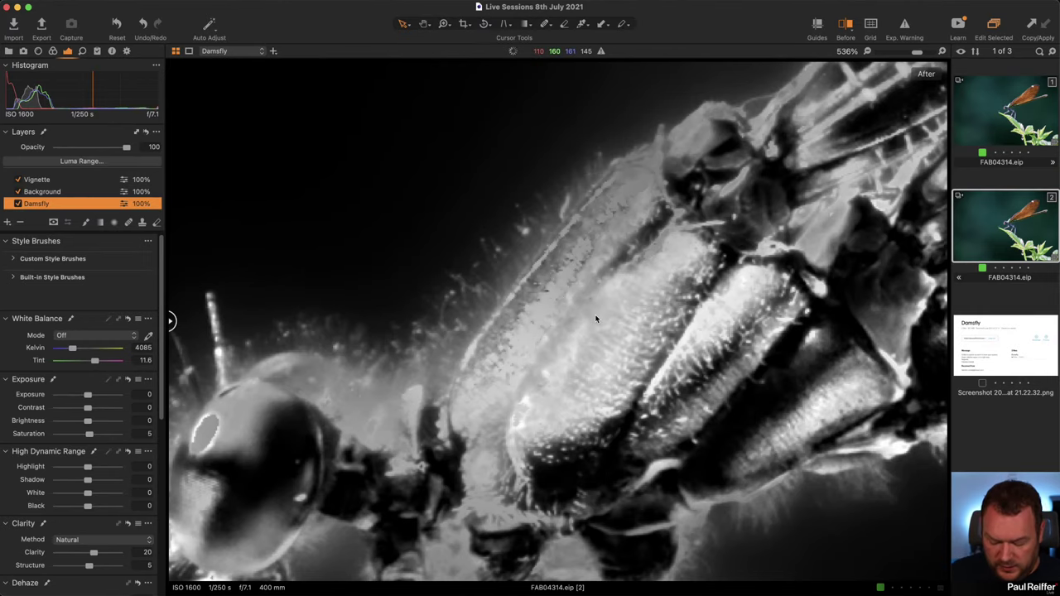
Step: Zoom out to the full-colour damselfly and add an empty adjustment layer named 'Fly Highlights'
key("z")
scroll(594, 317, "down", 5)
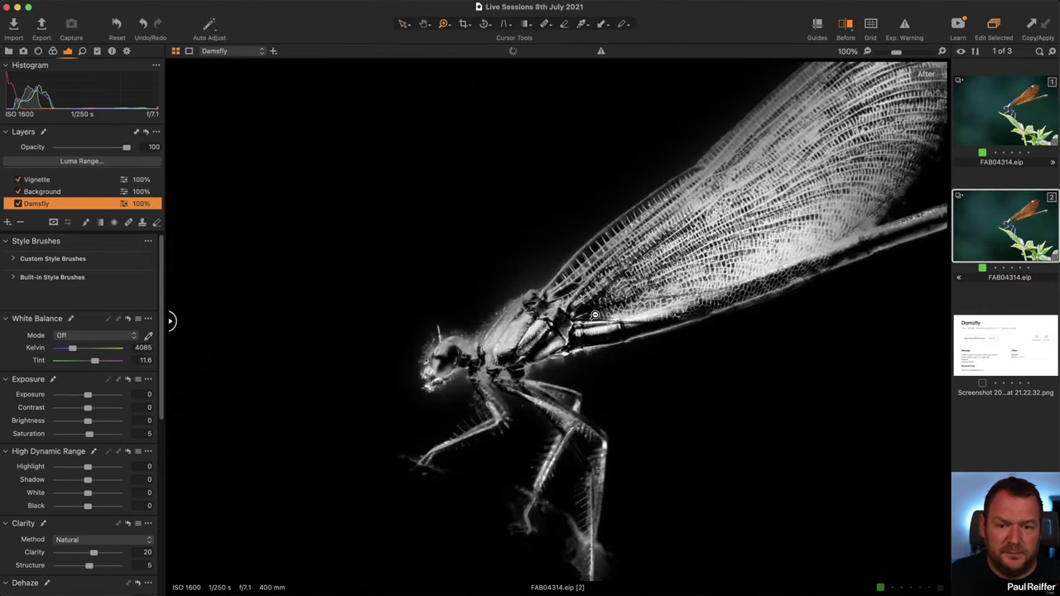
key("b")
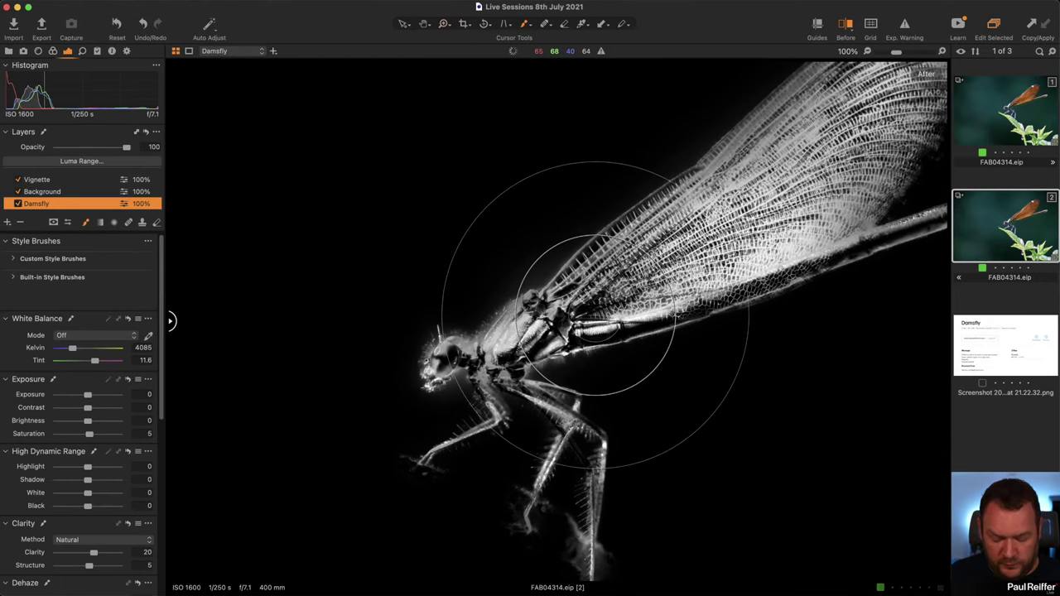
key("super+minus")
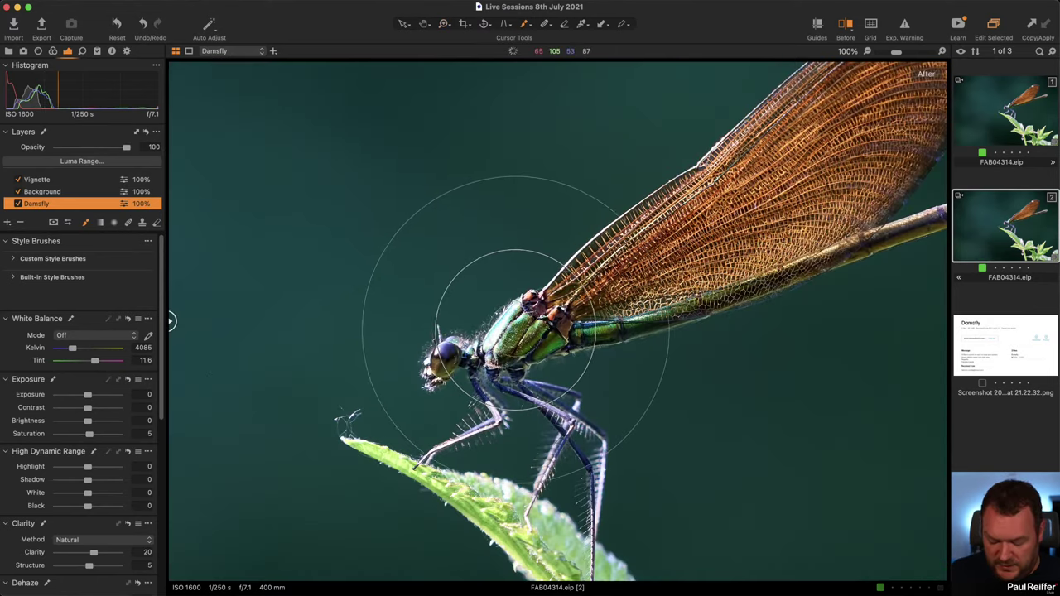
key("z")
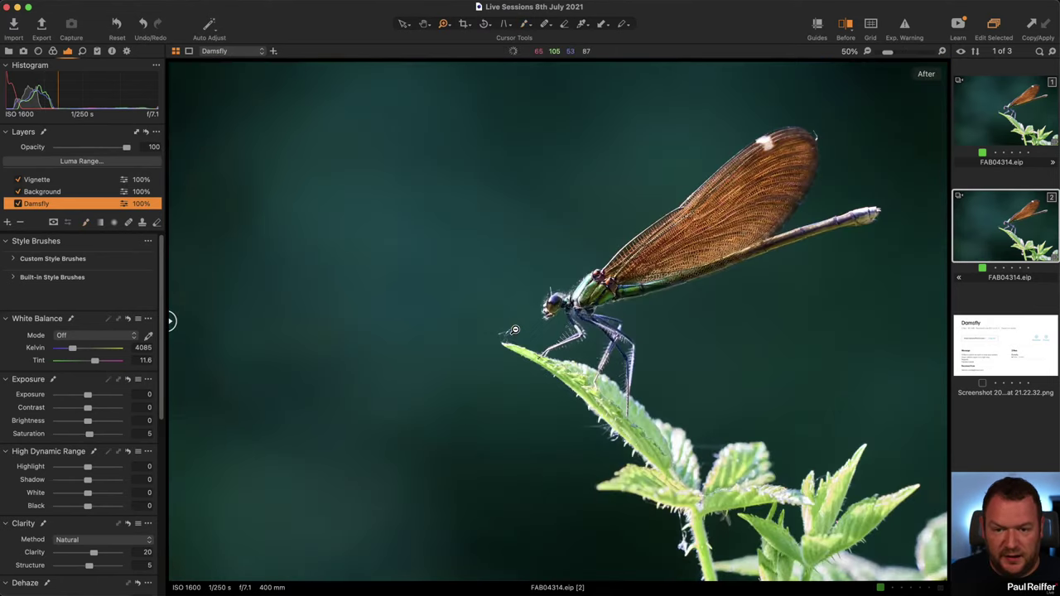
left_click(7, 222)
left_click(55, 228)
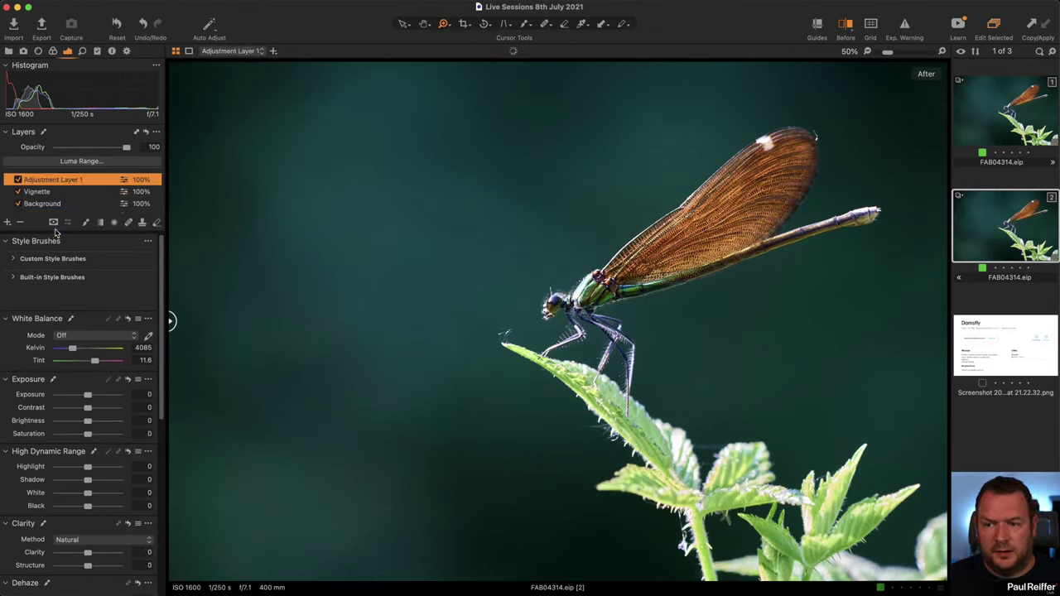
double_click(81, 181)
type("Fly Highlights")
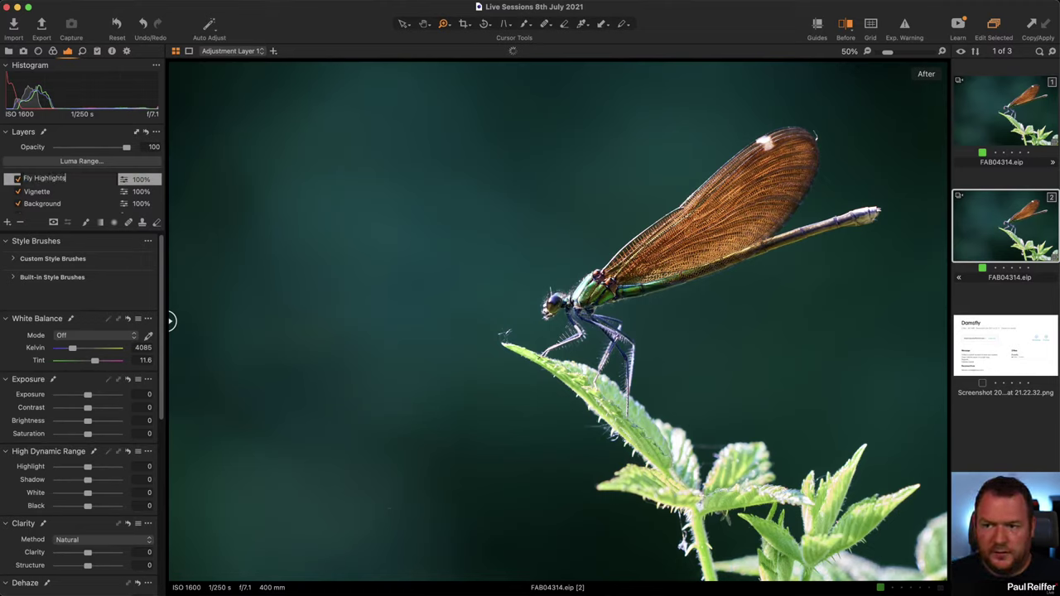
key("Return")
key("b")
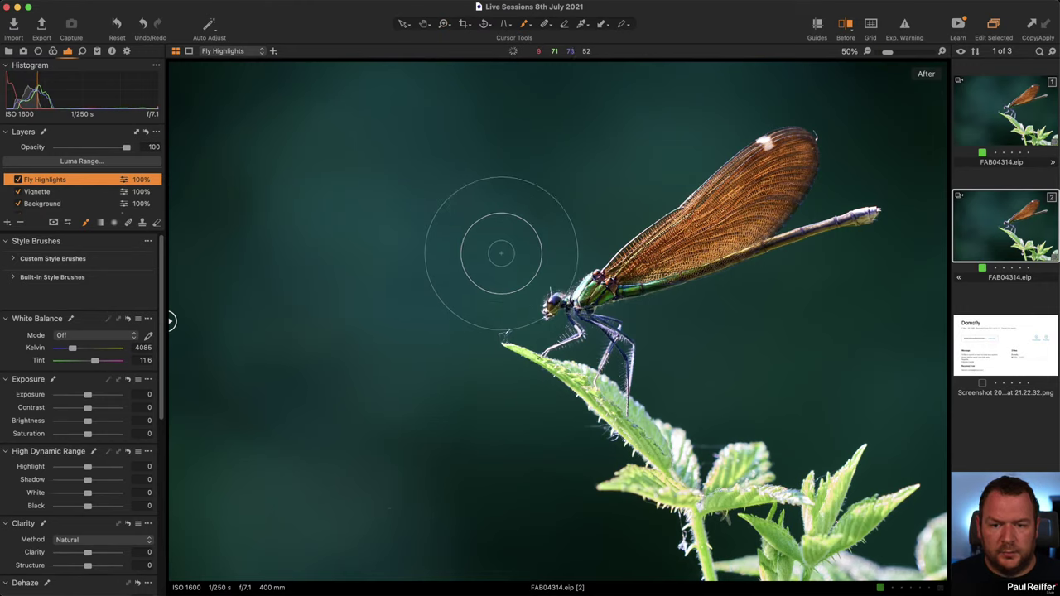
Step: Set the mask brush size to 280 and paint along the wing's upper edge
right_click(497, 247)
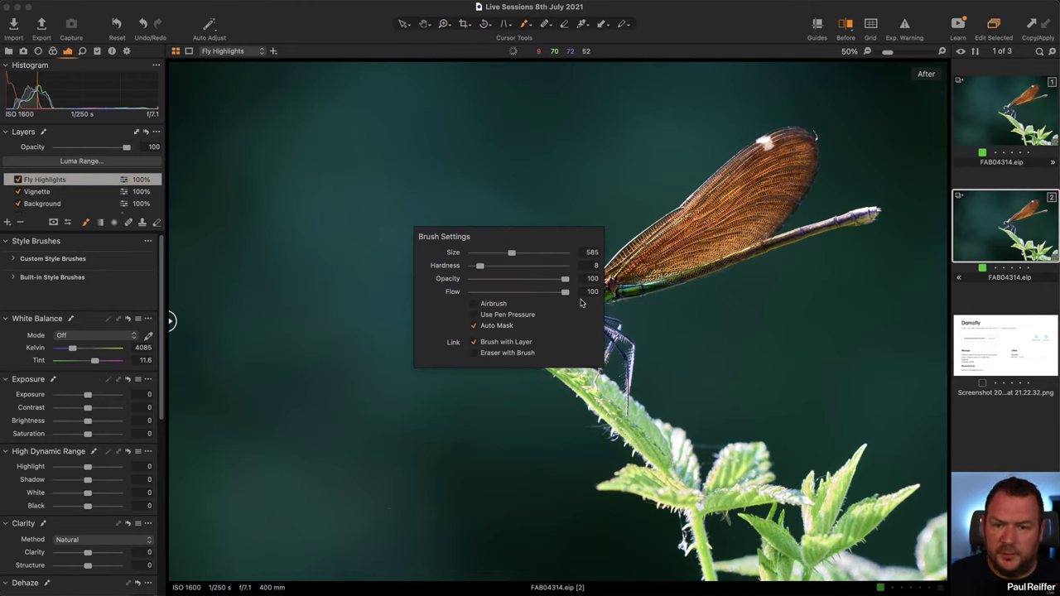
left_click_drag(511, 251, 502, 252)
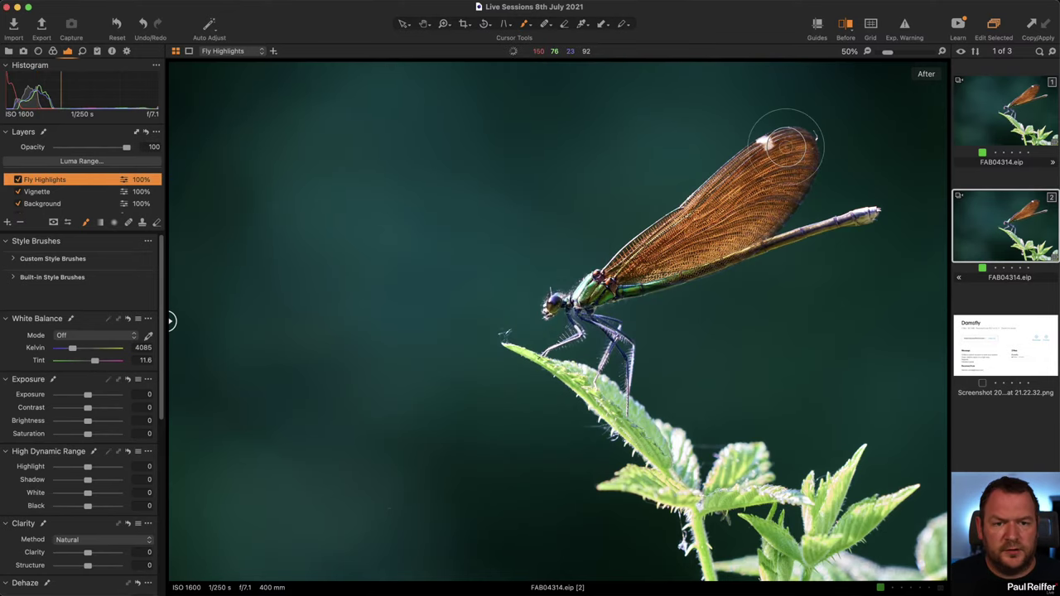
mouse_move(791, 138)
left_mouse_down()
mouse_move(762, 135)
mouse_move(546, 313)
left_mouse_up()
Step: Show the mask overlay and exposure warnings, then extend the mask over abdomen, wing, head and thorax
key("m")
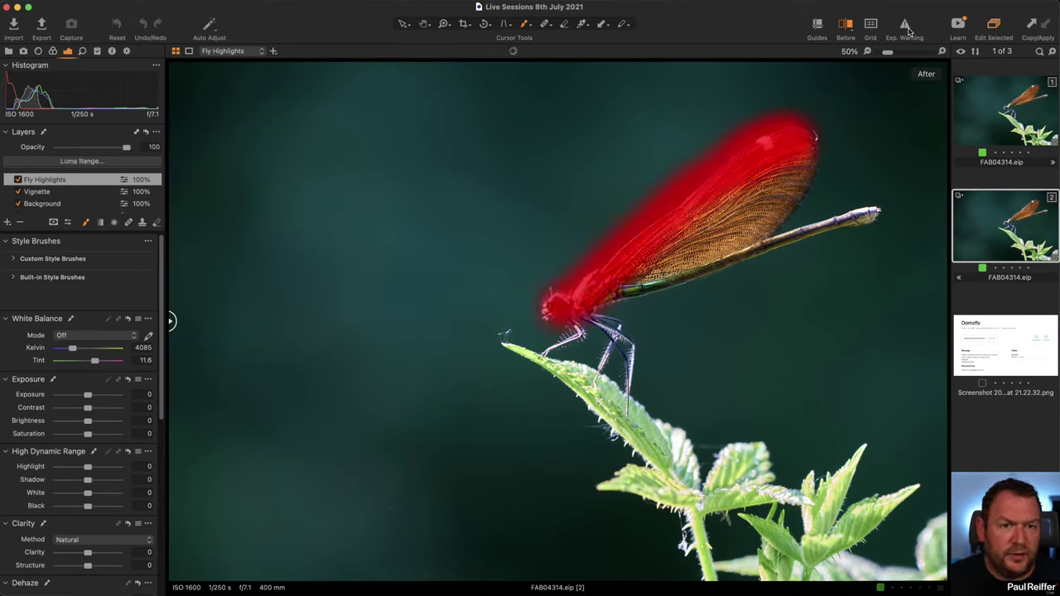
left_click(904, 27)
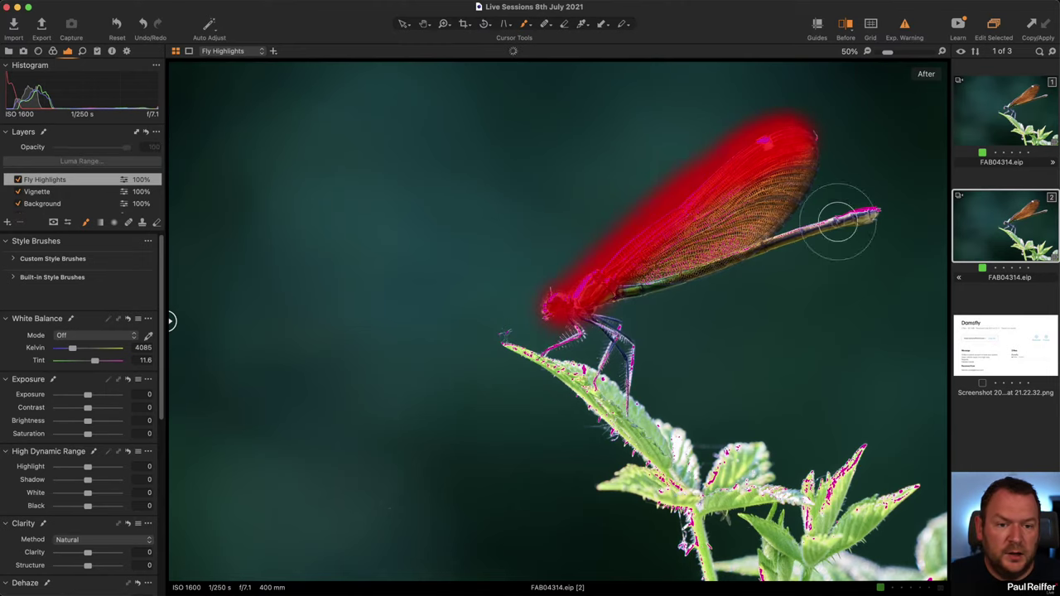
mouse_move(838, 221)
left_mouse_down()
mouse_move(863, 212)
mouse_move(701, 224)
mouse_move(792, 168)
mouse_move(710, 244)
mouse_move(667, 248)
mouse_move(813, 131)
mouse_move(759, 192)
mouse_move(543, 351)
mouse_move(600, 319)
mouse_move(625, 341)
mouse_move(609, 364)
mouse_move(635, 396)
mouse_move(634, 344)
left_mouse_up()
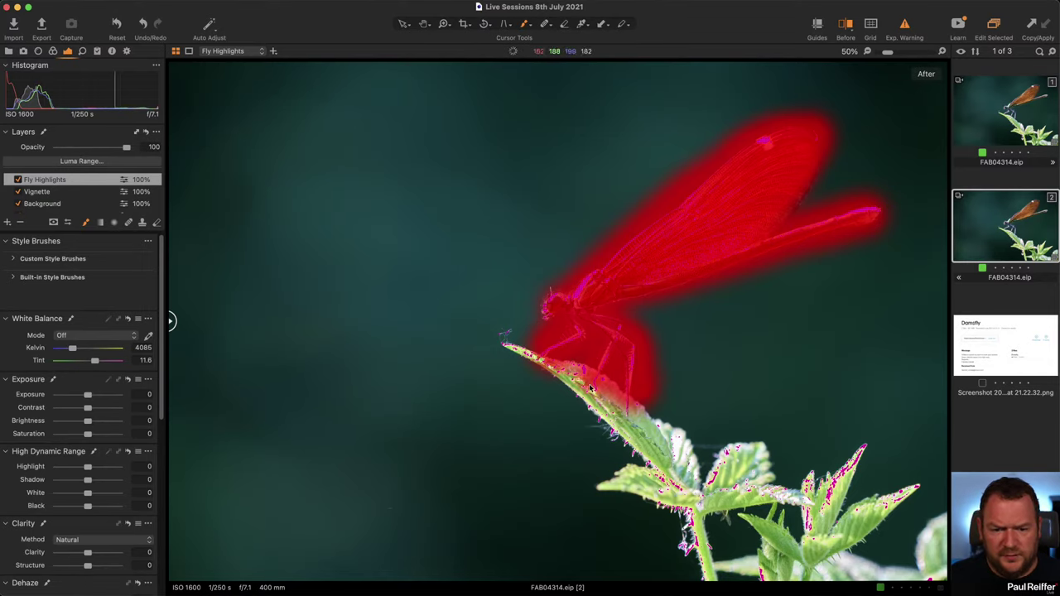
mouse_move(590, 387)
left_mouse_down()
mouse_move(467, 314)
mouse_move(532, 315)
mouse_move(569, 293)
mouse_move(534, 306)
left_mouse_up()
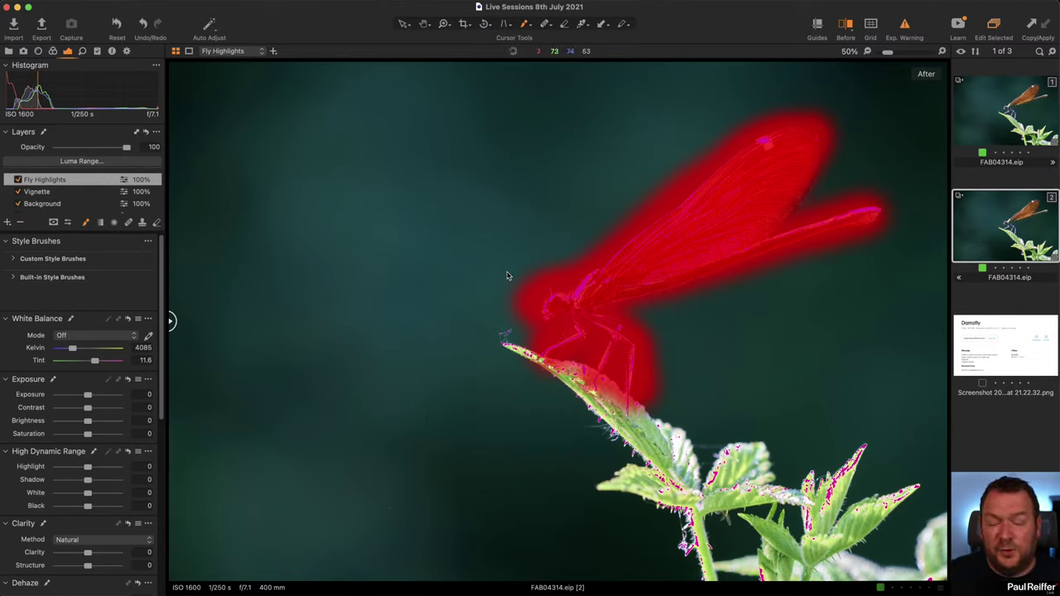
Step: Limit the Fly Highlights mask to luma range 170–255 with falloff 107 and radius about 5.8
left_click(79, 161)
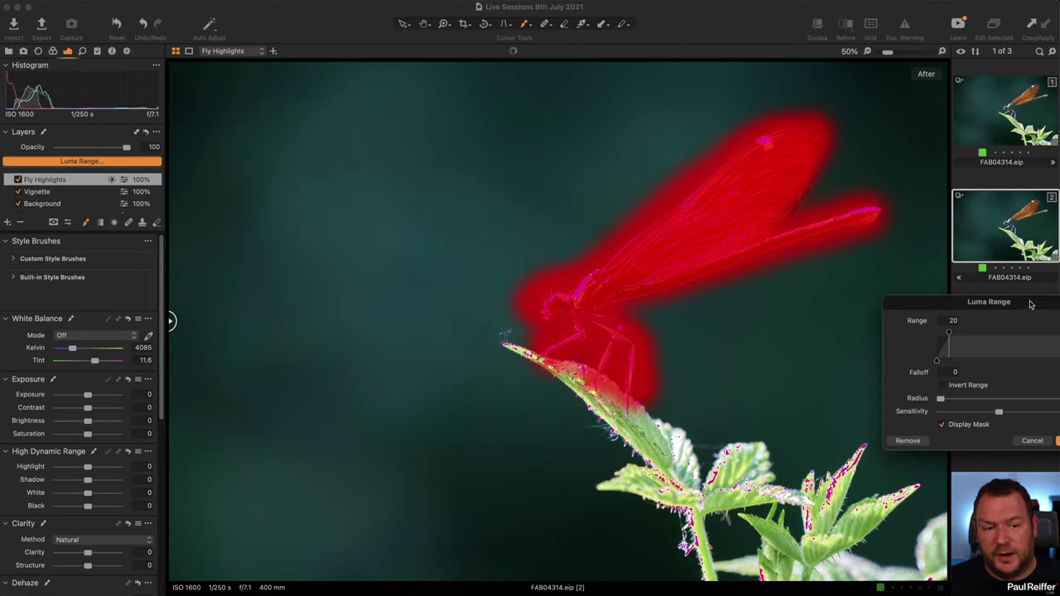
left_click_drag(1030, 305, 393, 165)
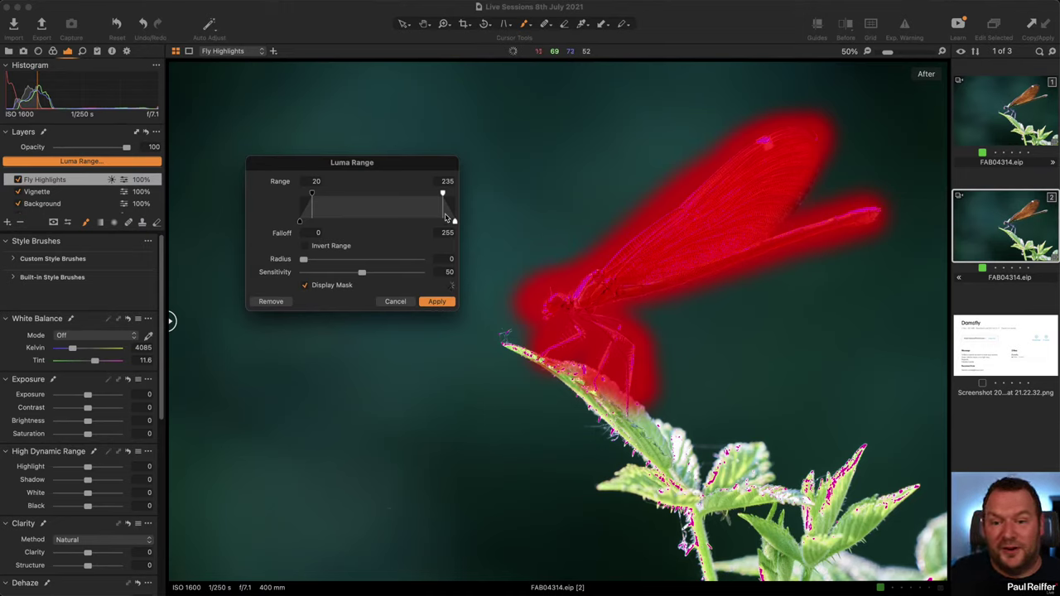
left_click_drag(442, 196, 456, 195)
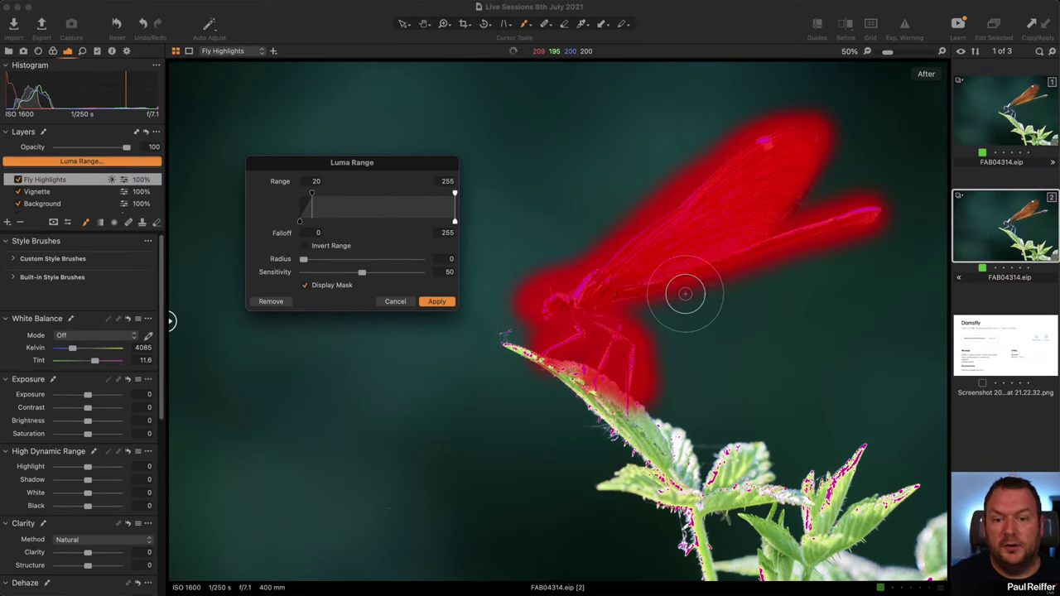
left_click_drag(314, 195, 404, 195)
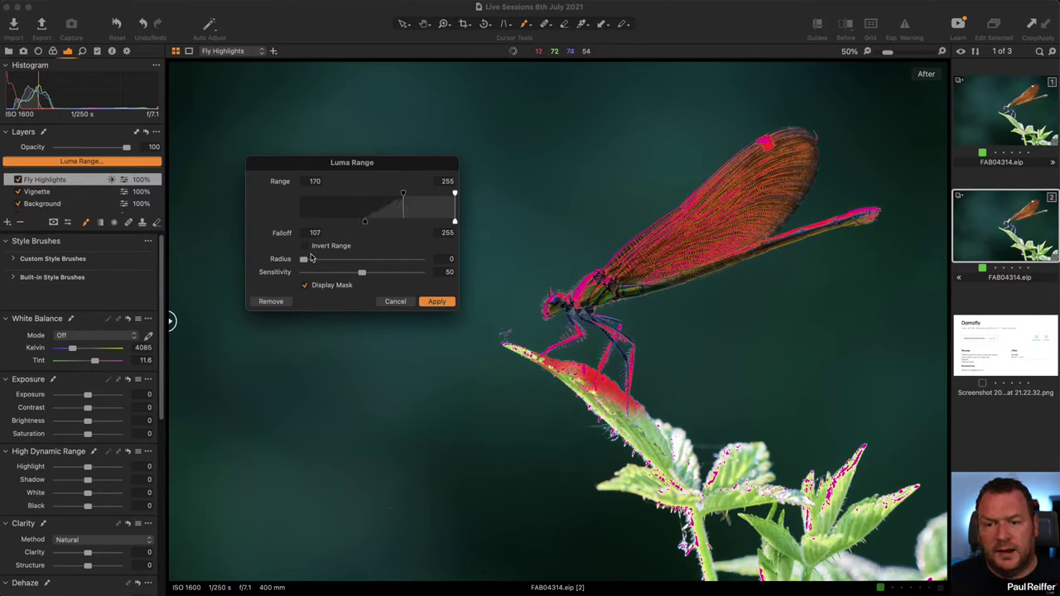
left_click_drag(303, 261, 344, 262)
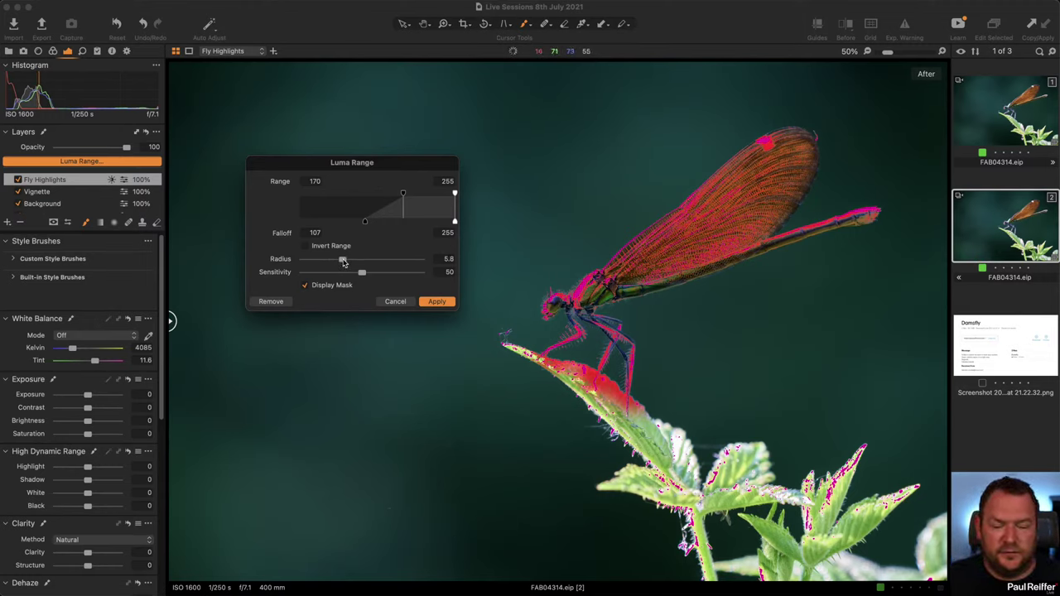
left_click(437, 302)
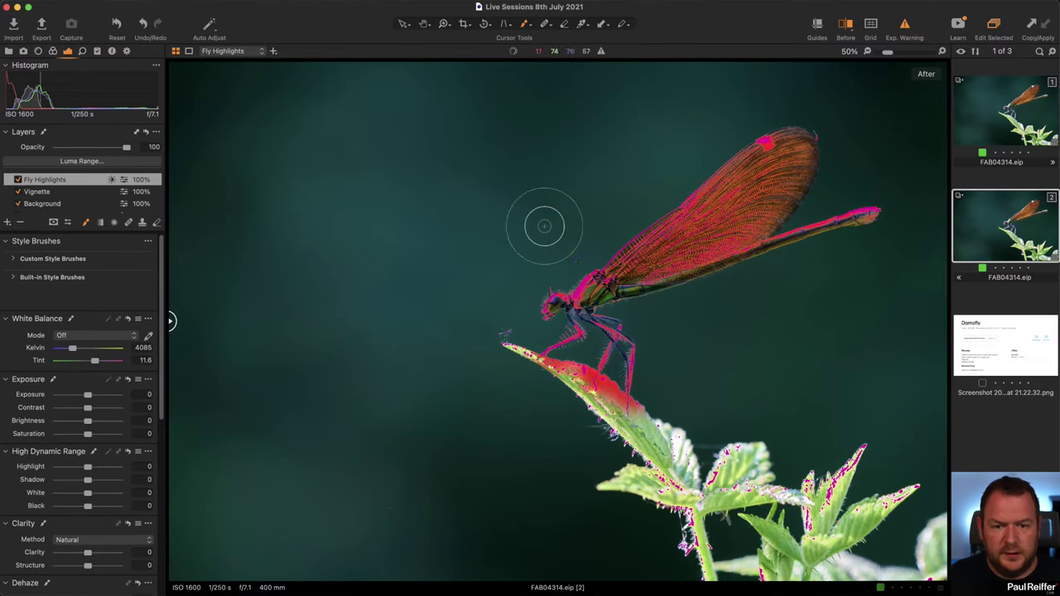
Step: Zoom to 200% on the head and thorax and view the mask in grayscale
key("z")
left_click(627, 278)
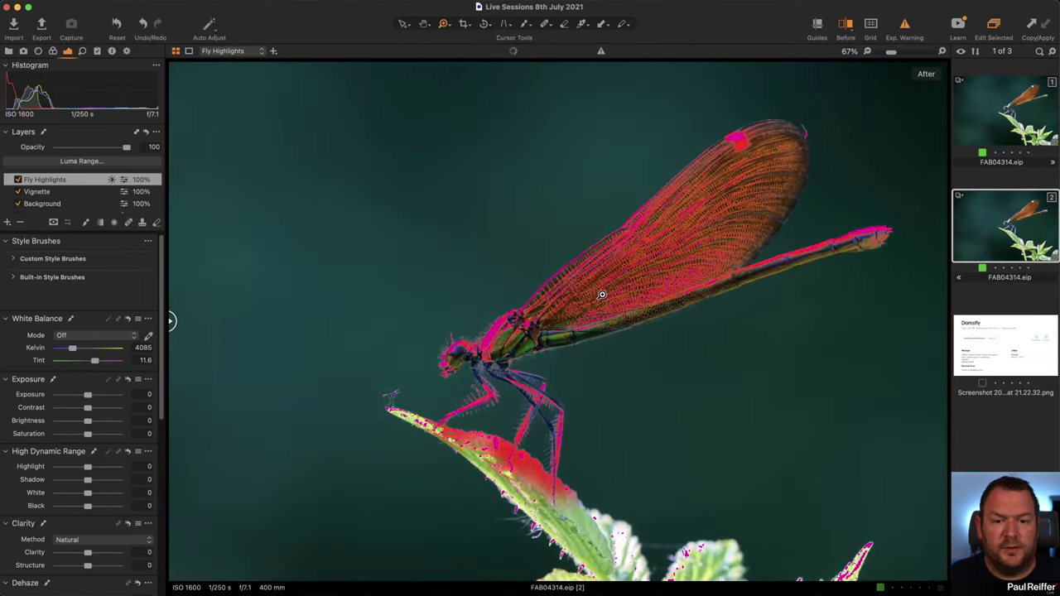
key("alt+m")
left_click(531, 319)
left_click(498, 345)
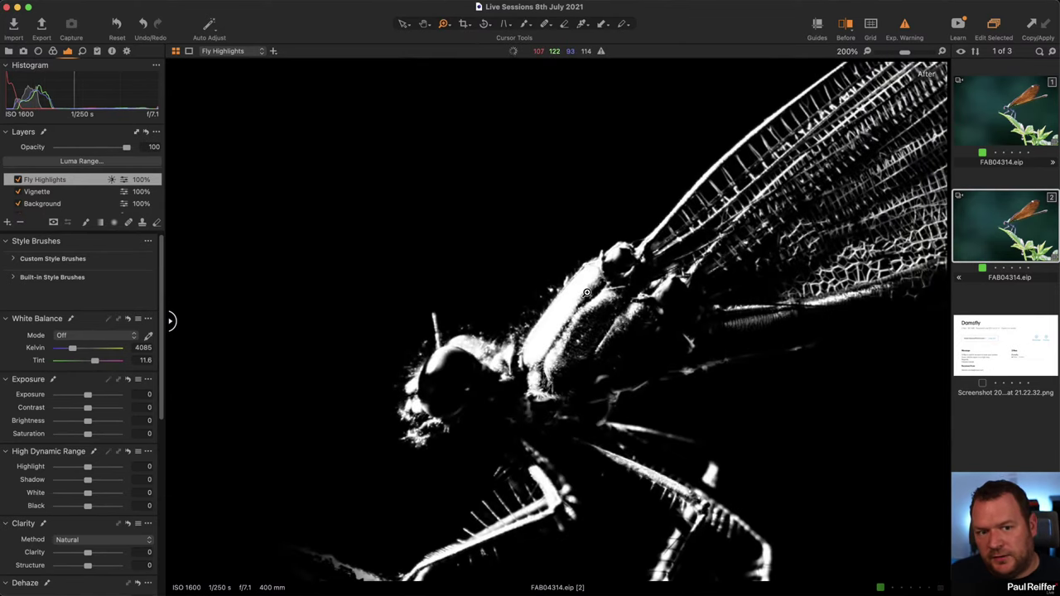
scroll(34, 196, "down", 3)
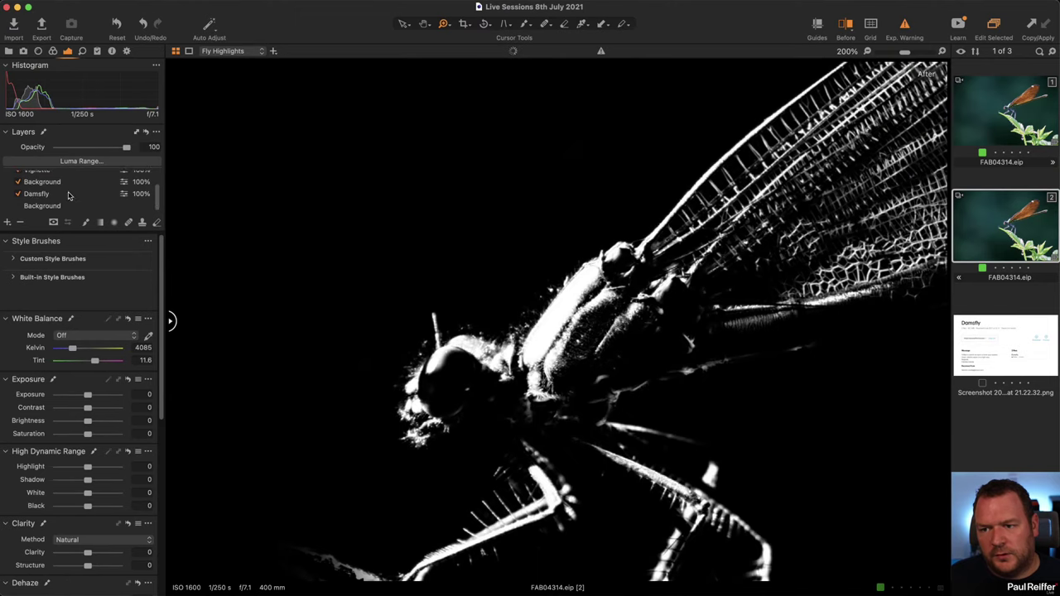
Step: Compare with the Damsfly layer's mask, then reapply the Fly Highlights luma range with radius 5.7
left_click(69, 194)
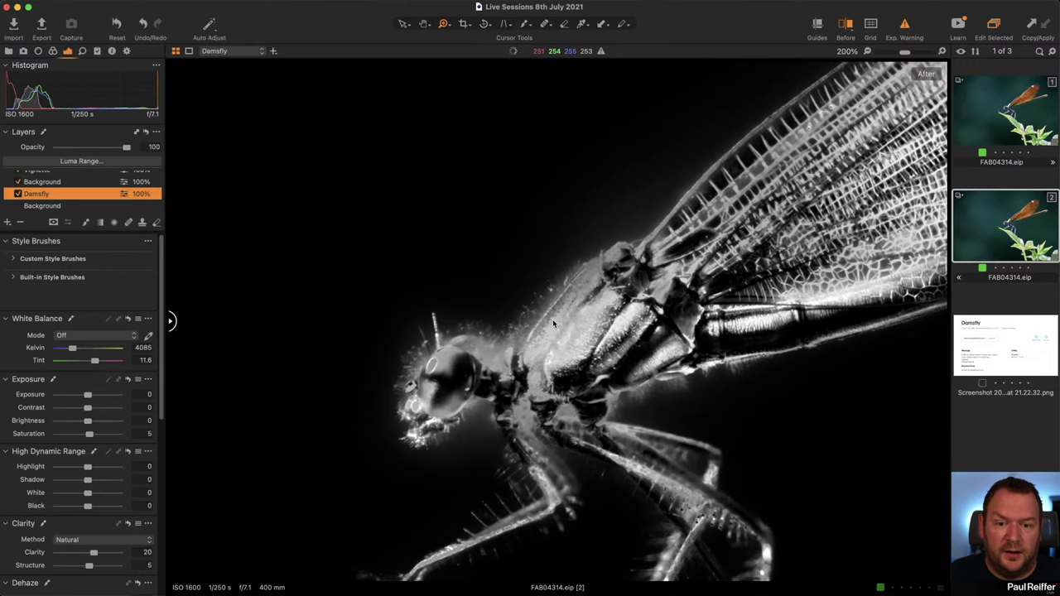
scroll(56, 184, "up", 3)
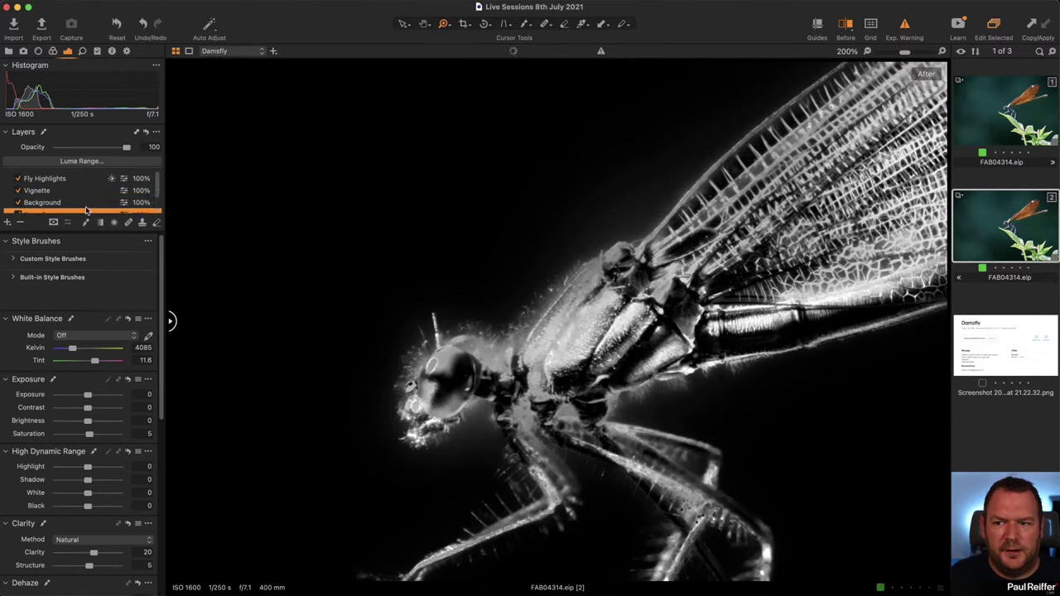
left_click(57, 180)
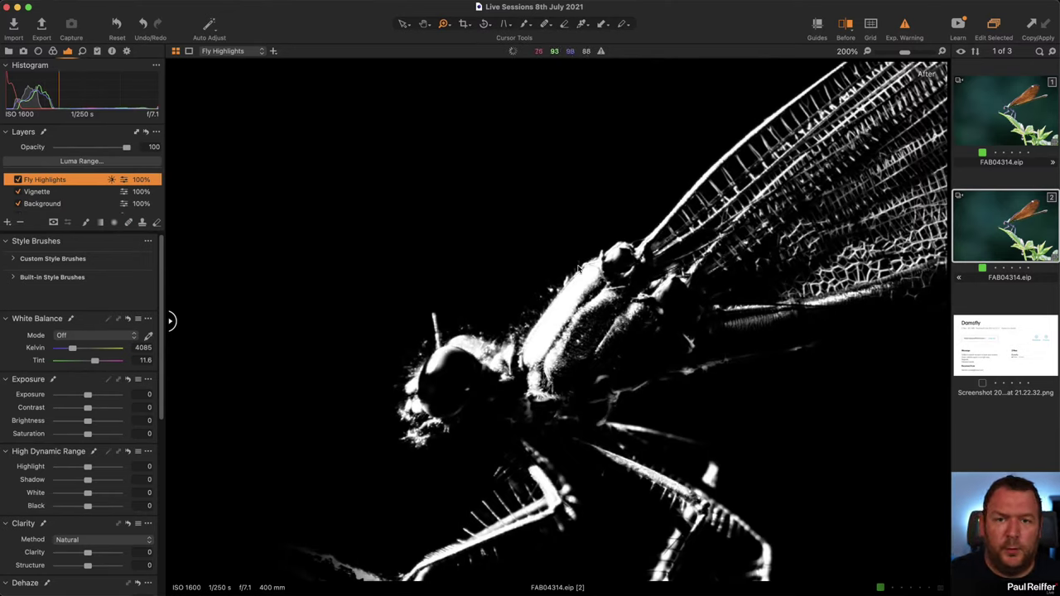
left_click(97, 161)
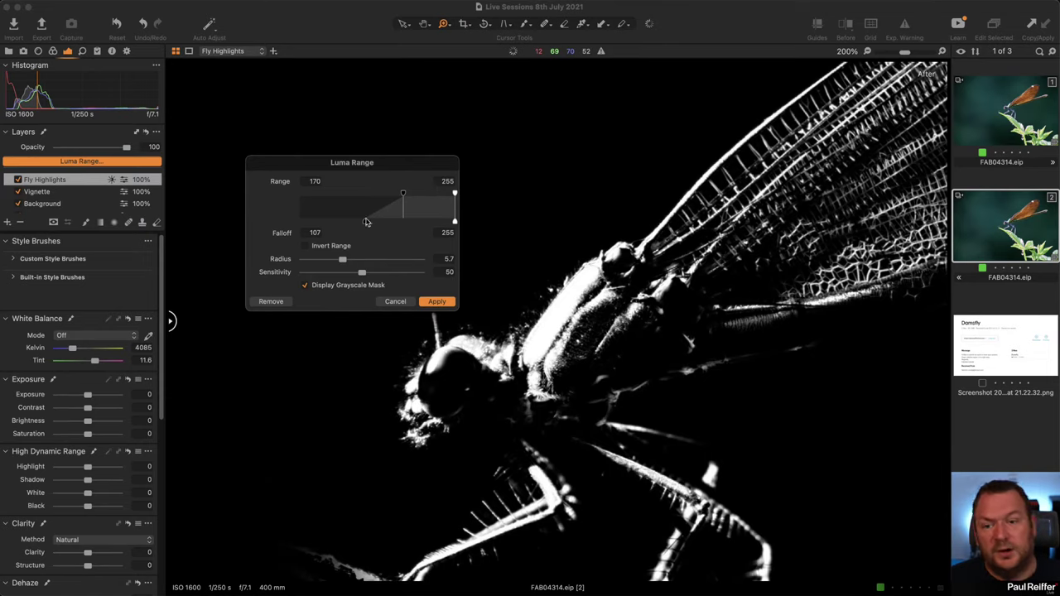
left_click(434, 303)
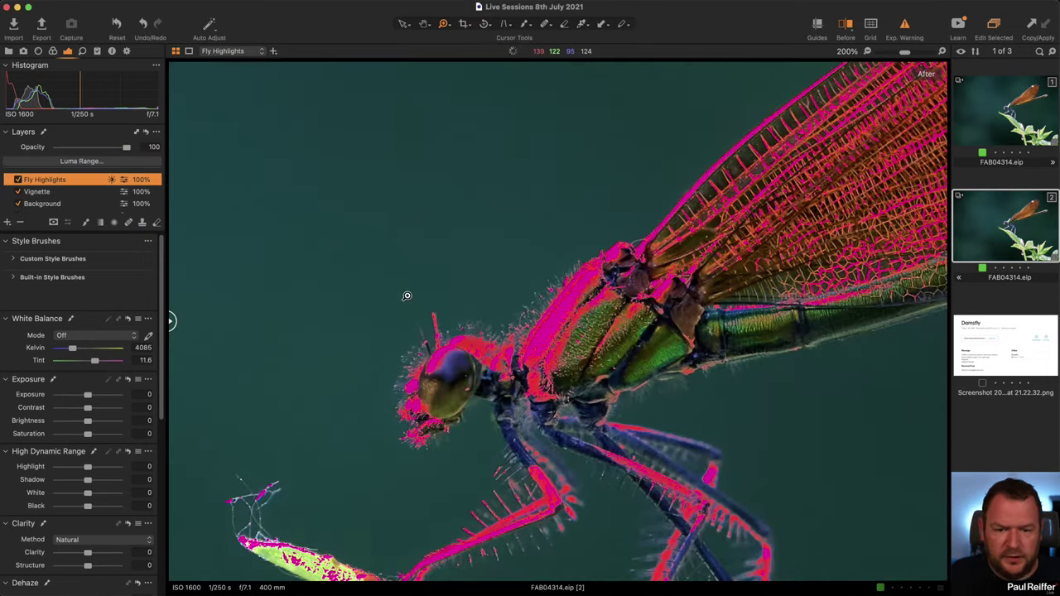
Step: Hide overexposure warnings and set Fly Highlights' Highlight and White to -100
key("super+e")
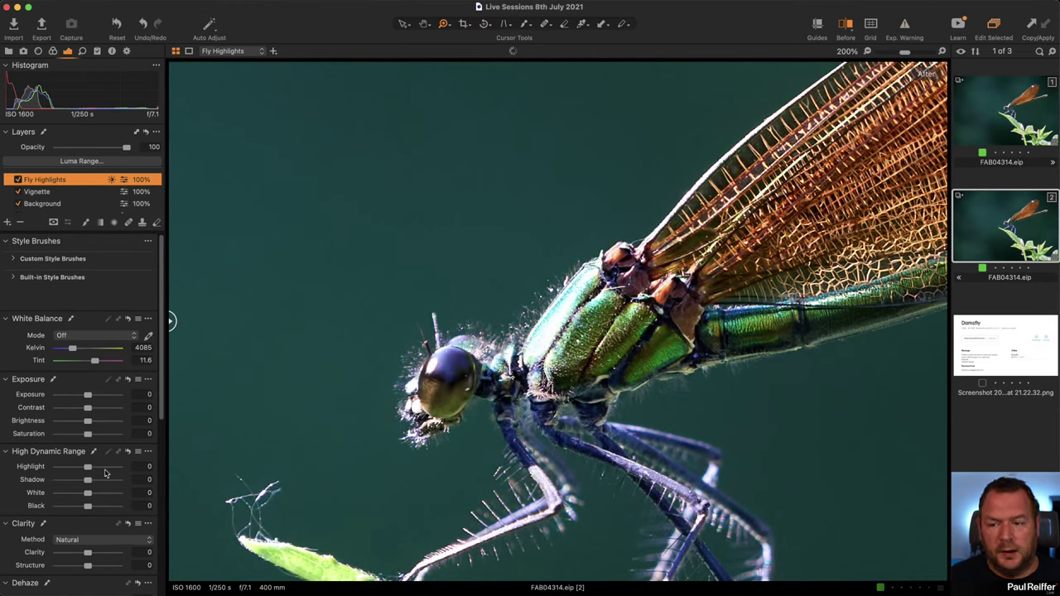
left_click_drag(88, 468, 42, 469)
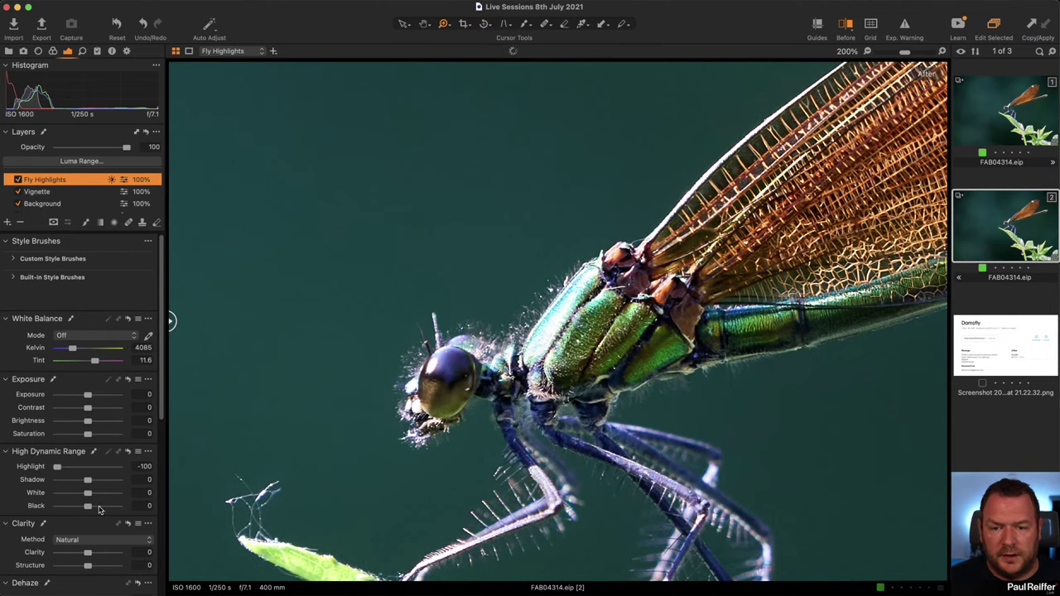
left_click_drag(88, 495, 29, 497)
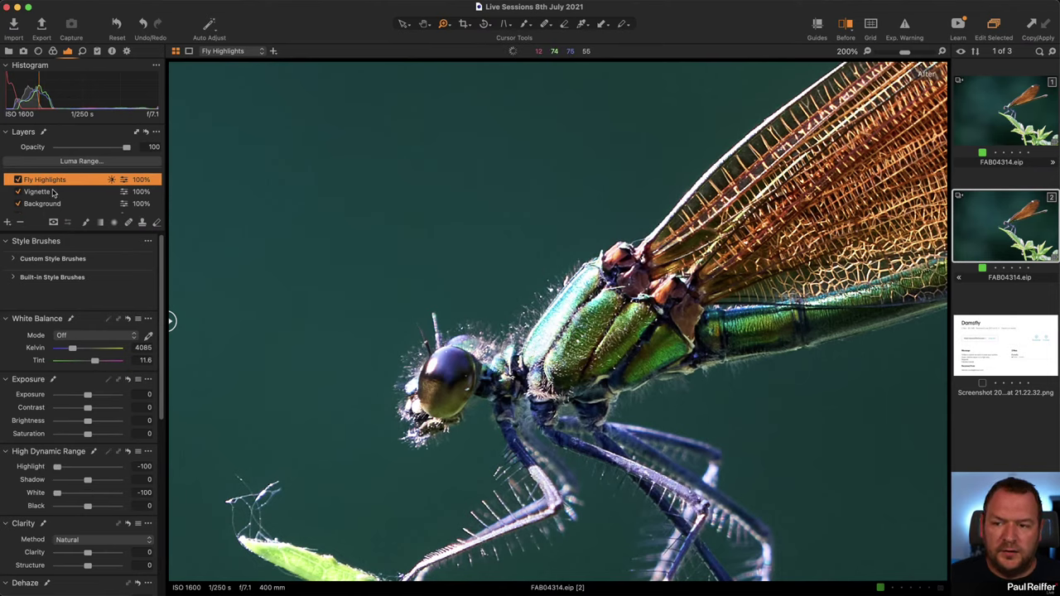
Step: Zoom into the thorax and toggle Fly Highlights off and on to compare the wing
left_click(536, 319)
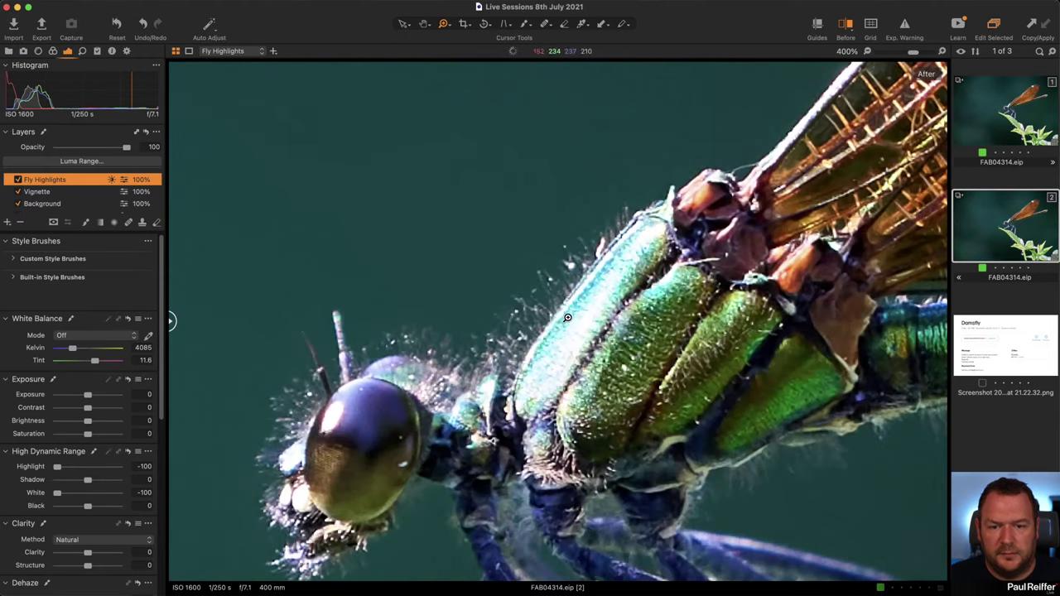
left_click(17, 181)
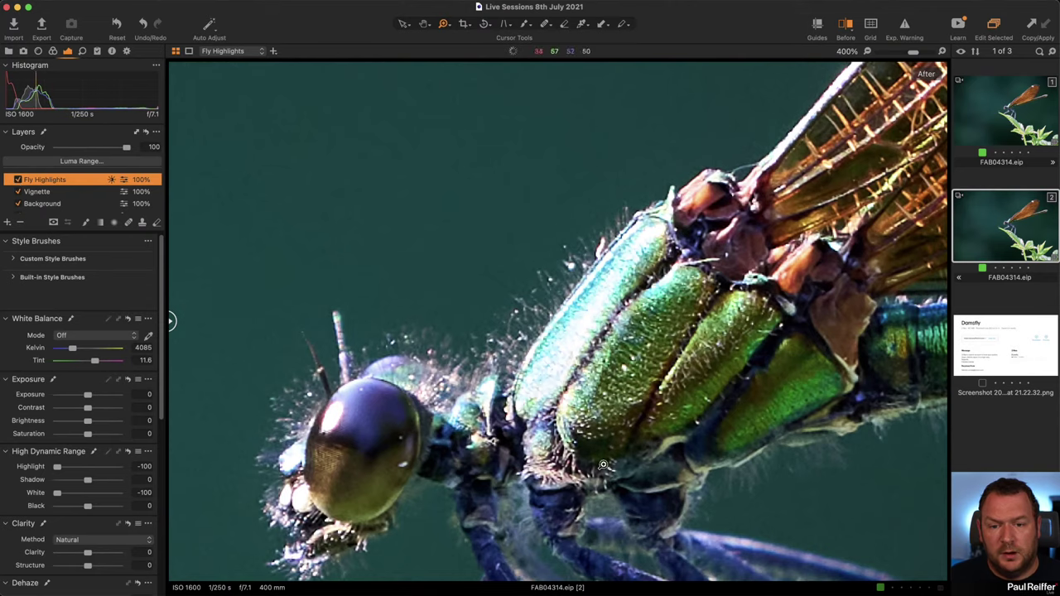
scroll(852, 216, "right", 10)
scroll(852, 217, "up", 10)
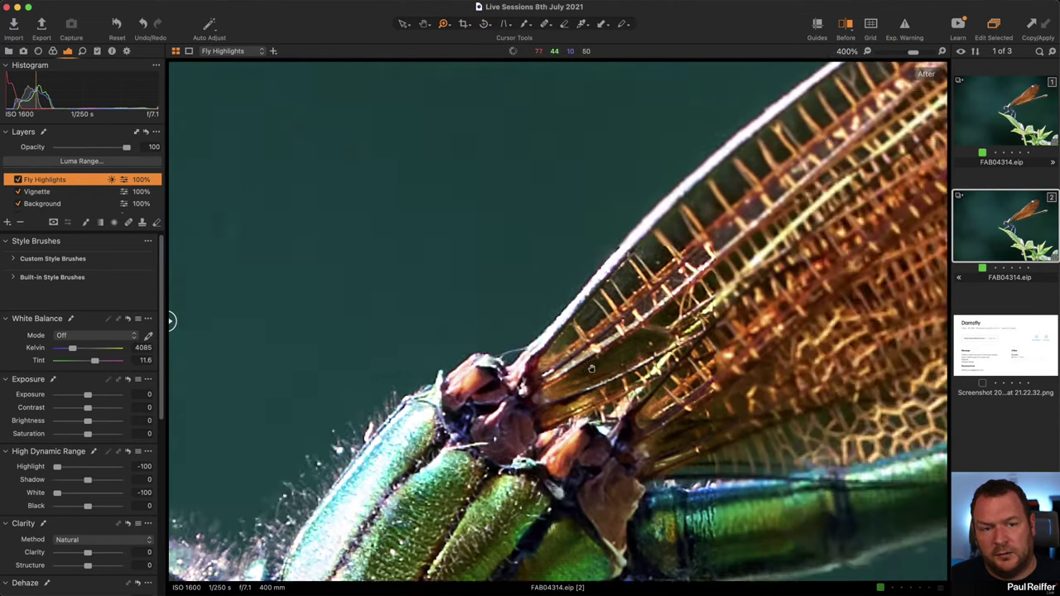
left_click(17, 179)
left_click(18, 179)
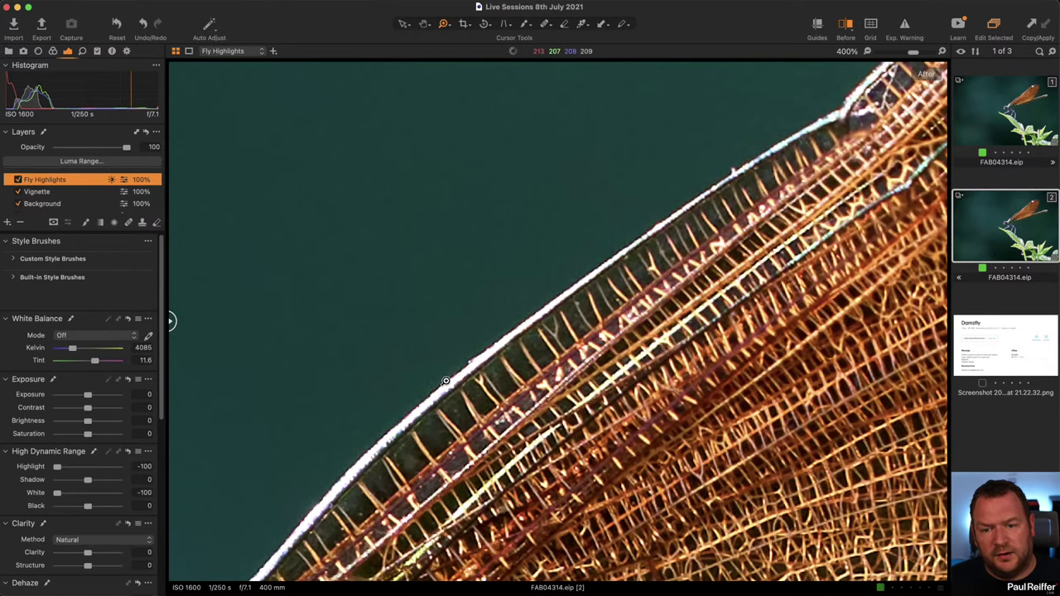
scroll(734, 220, "left", 10)
scroll(734, 220, "down", 10)
scroll(734, 219, "left", 5)
scroll(734, 220, "down", 5)
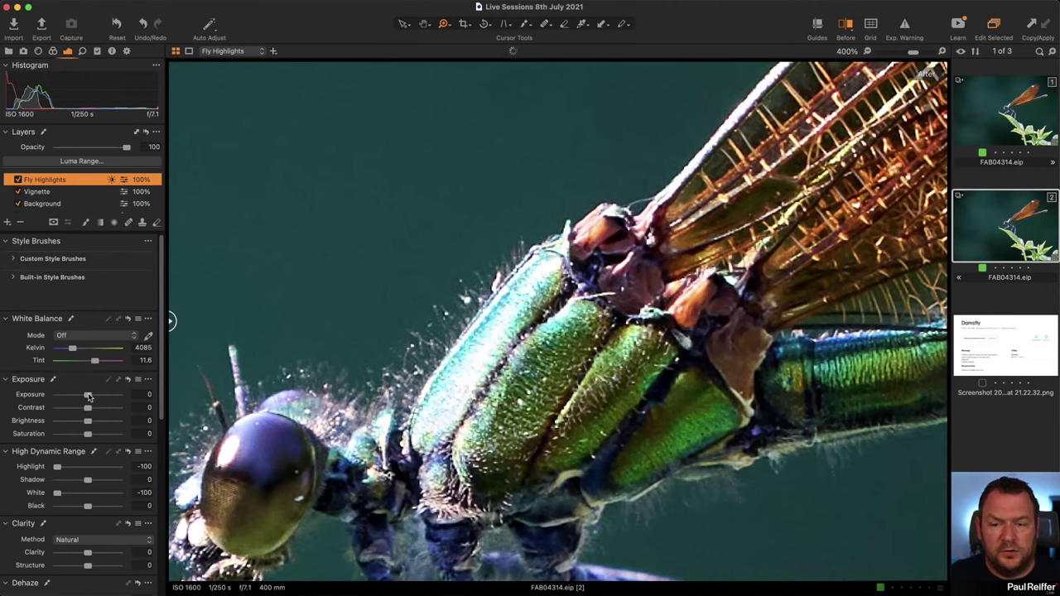
Step: Lower the Fly Highlights exposure to -0.74 and check the whole damselfly
left_click_drag(87, 397, 82, 399)
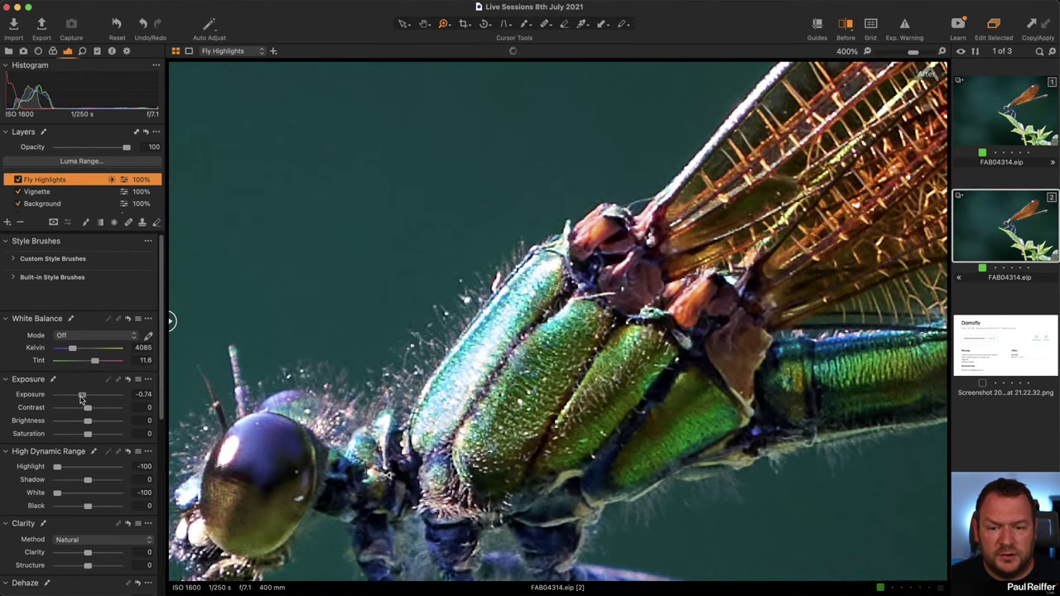
key("super+0")
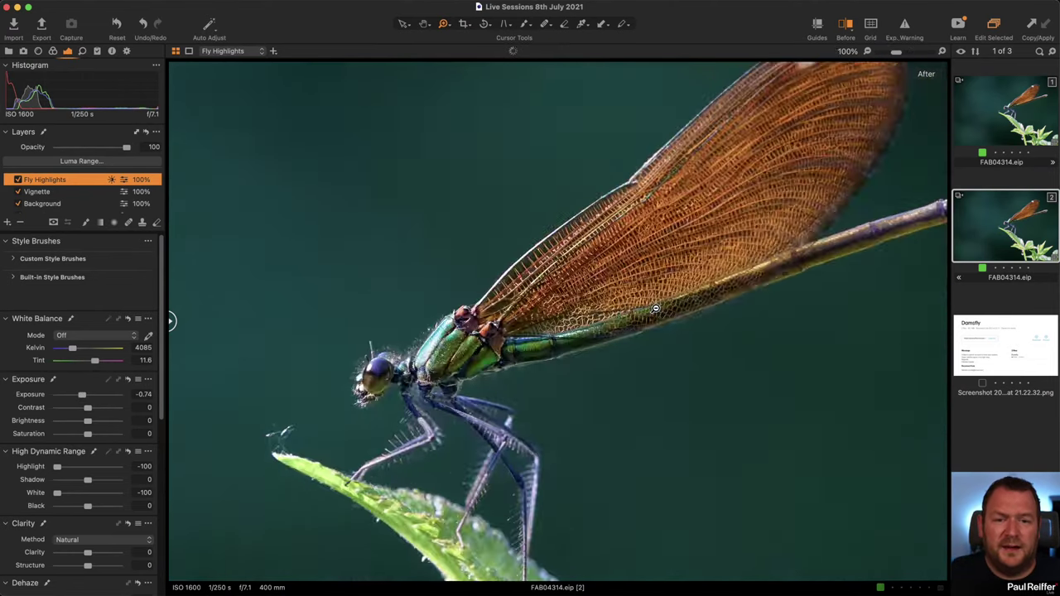
key("super+minus")
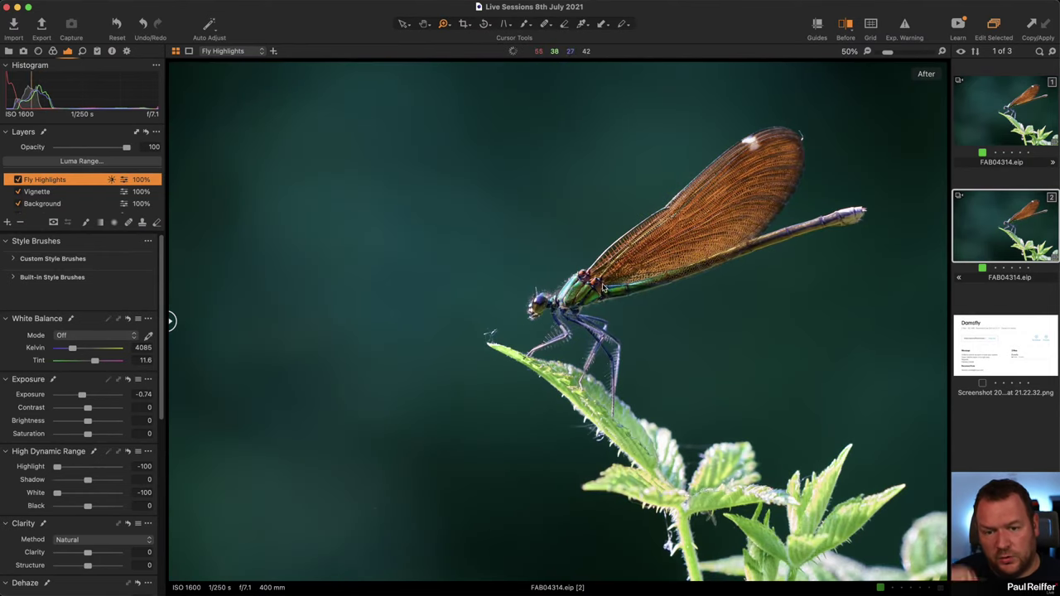
key("super+plus")
key("super+plus")
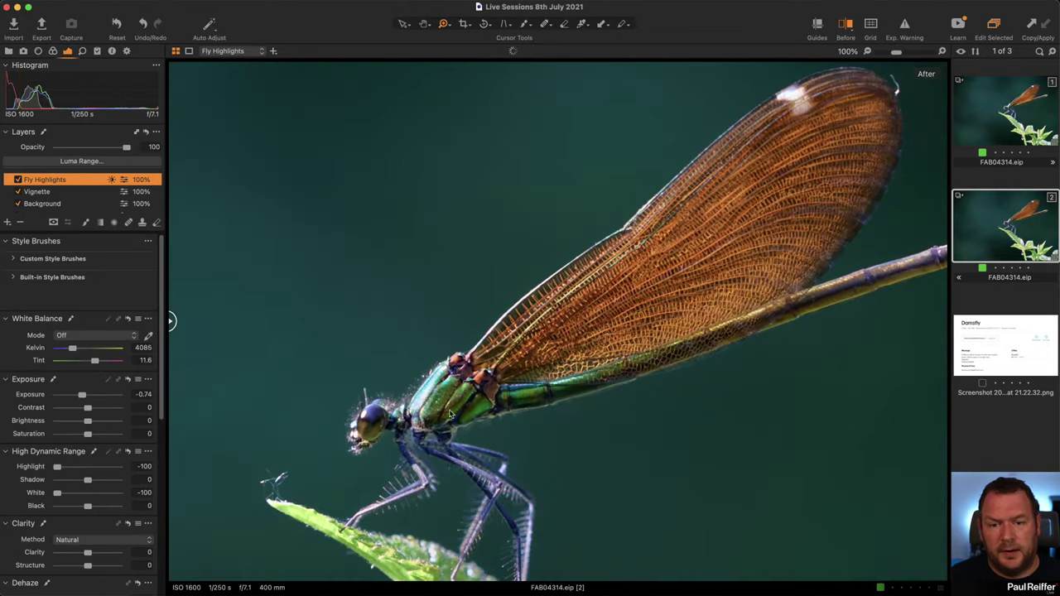
Step: Toggle Fly Highlights off and on while zoomed on the damselfly's head and legs
left_click(18, 180)
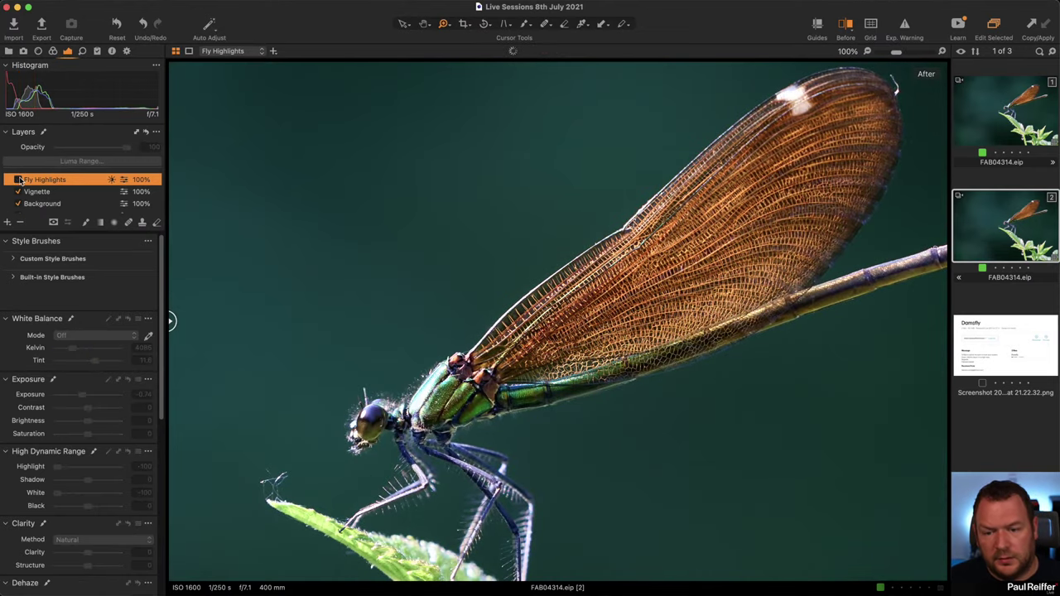
left_click(18, 180)
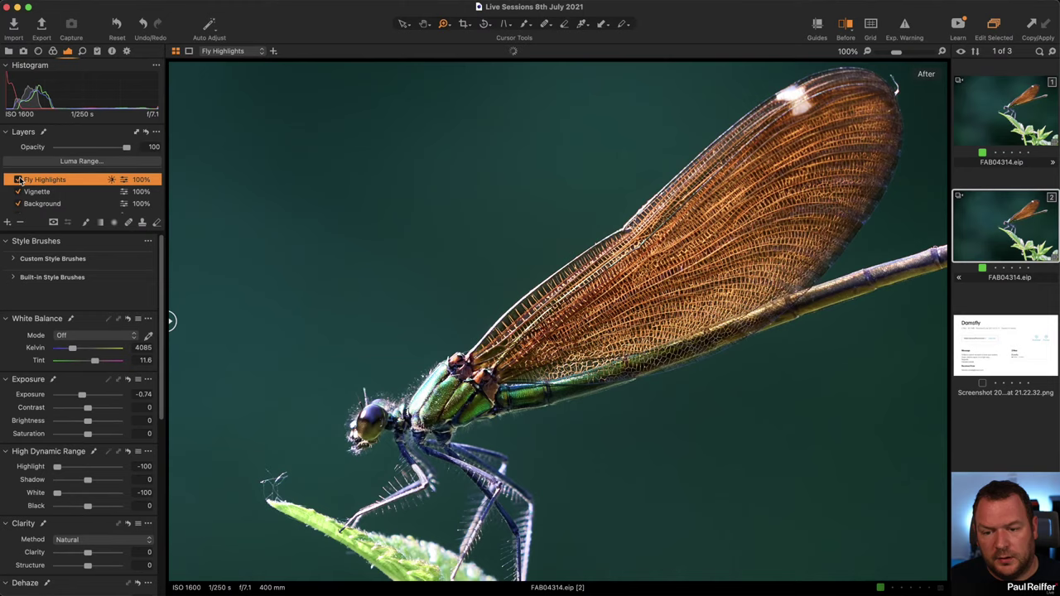
left_click(438, 481)
left_click(513, 324, "alt")
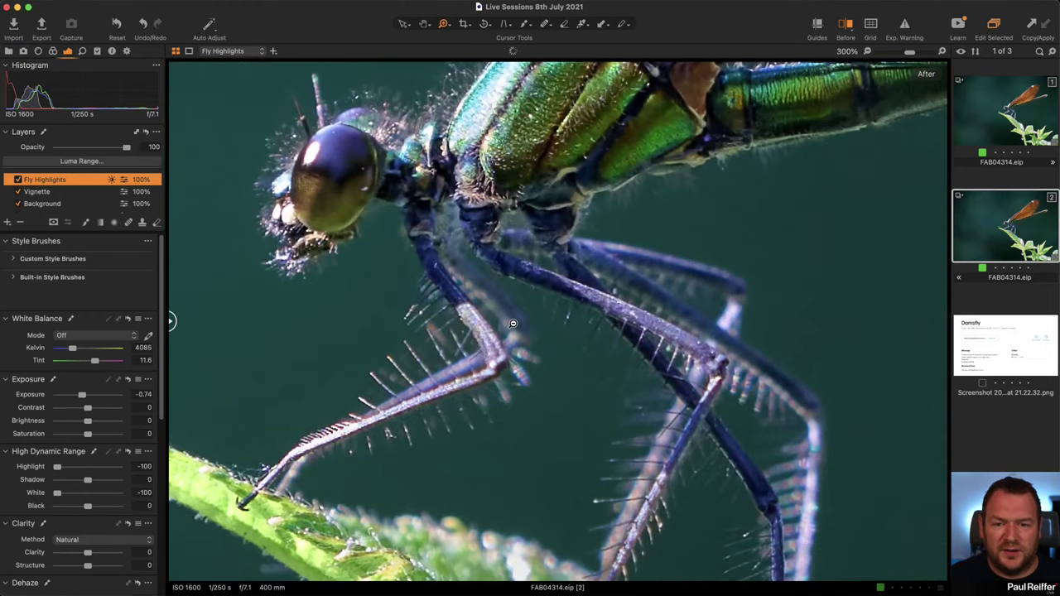
left_click(512, 324, "alt")
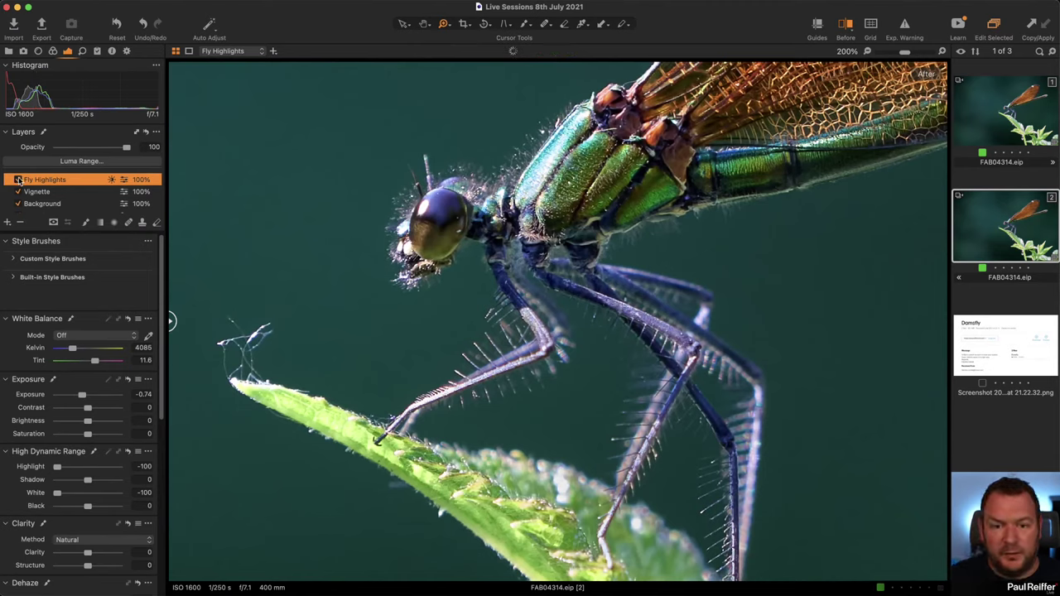
left_click(18, 179)
left_click(19, 180)
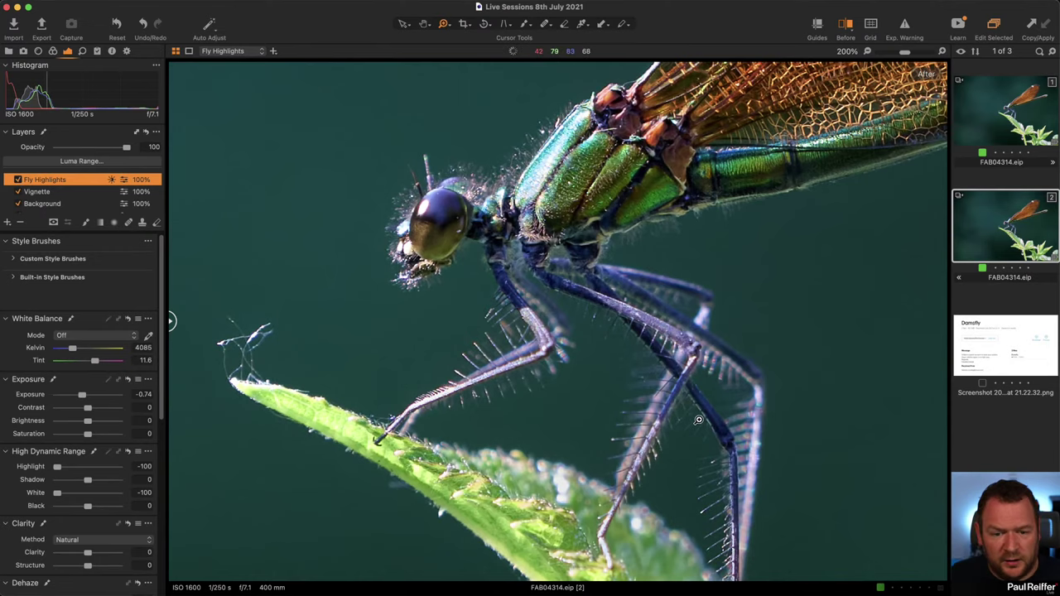
Step: Compare once more with Fly Highlights toggled, then pan to the empty background near the leaf tip
scroll(640, 163, "down", 2)
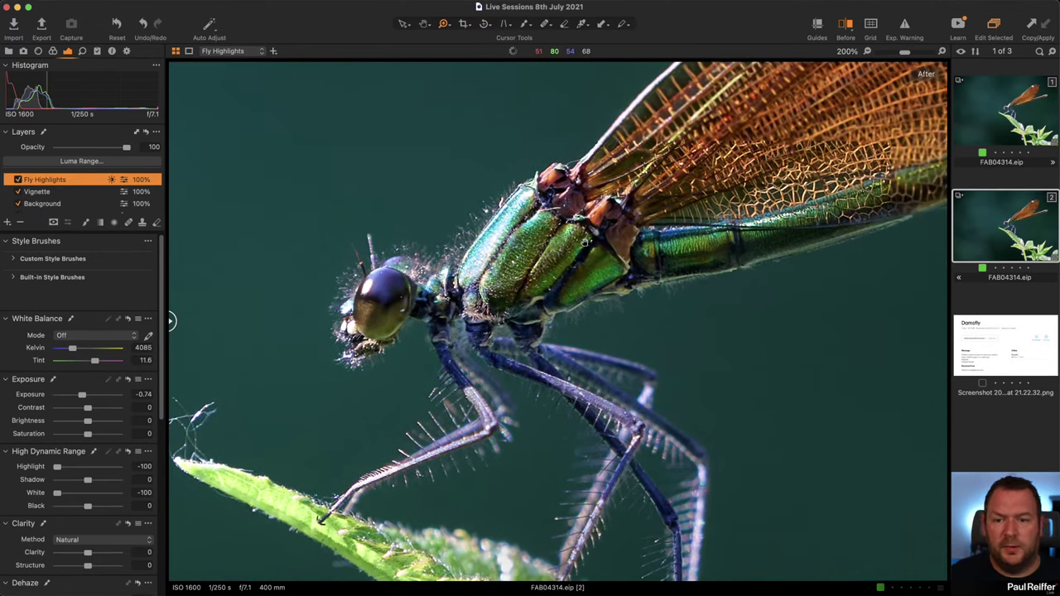
scroll(677, 309, "right", 5)
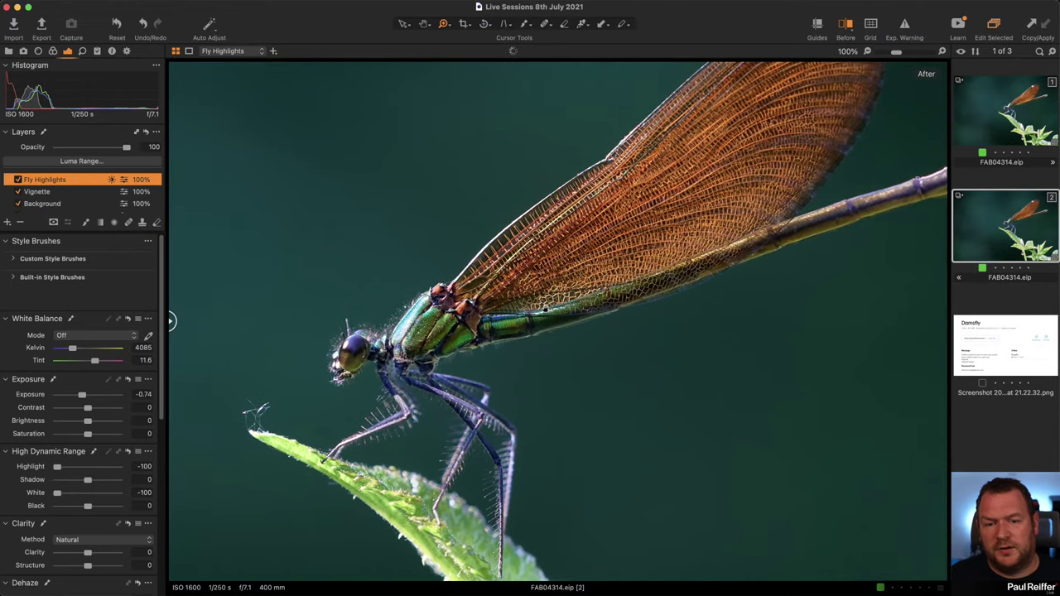
left_click(18, 179)
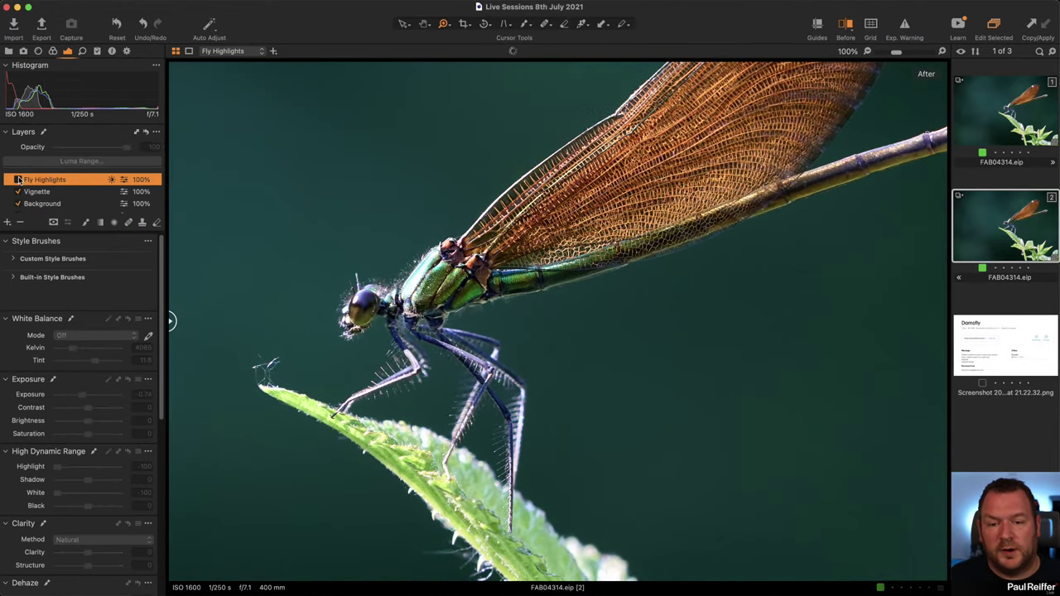
left_click(17, 180)
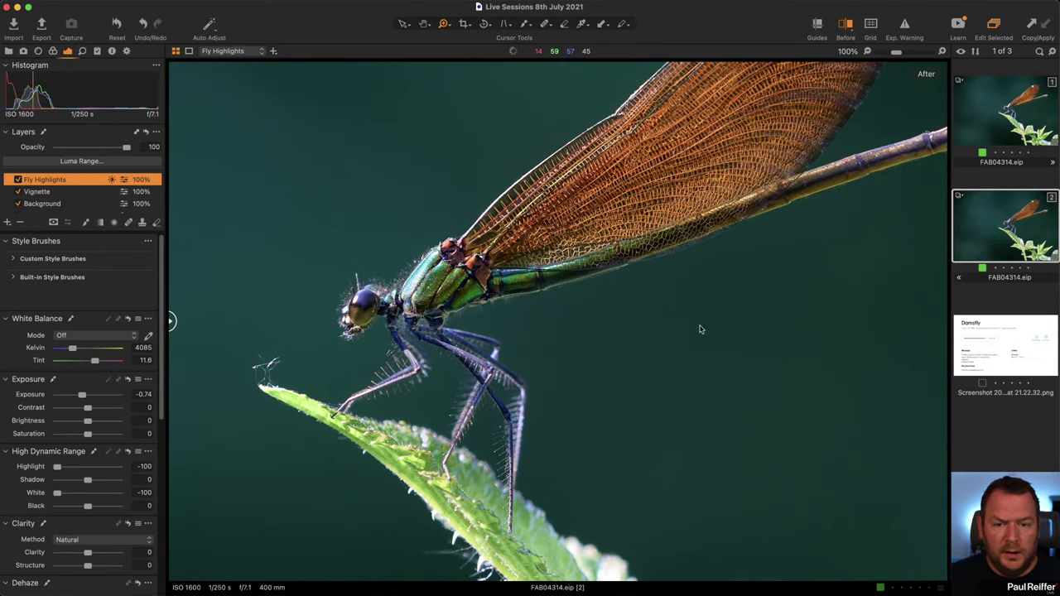
left_click_drag(595, 307, 231, 446)
left_click_drag(398, 451, 528, 303)
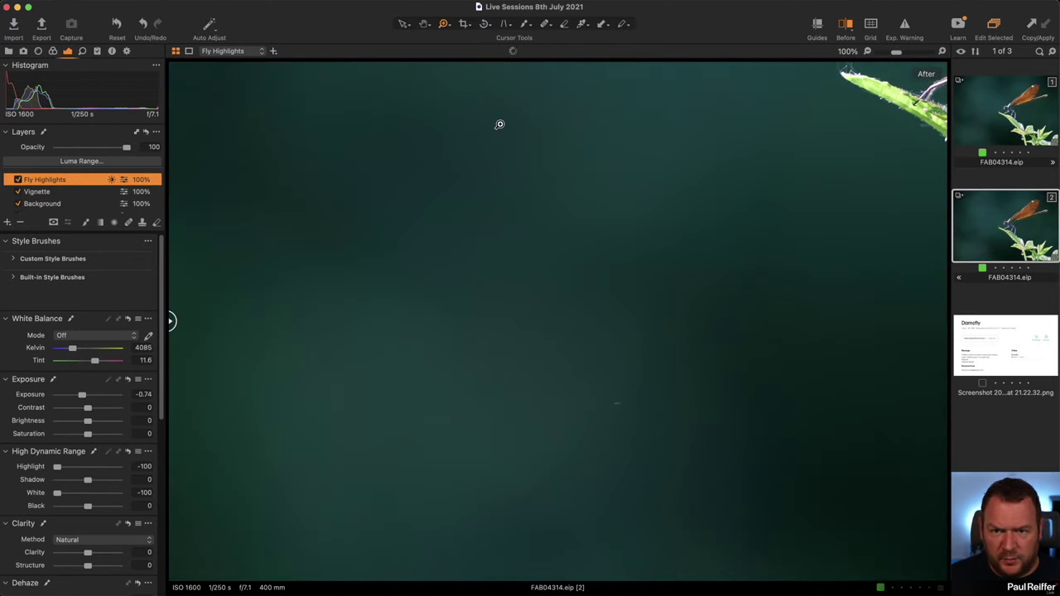
Step: Heal two background specks with the Heal brush, creating Heal Layer 1, then zoom to fit
left_click(544, 24)
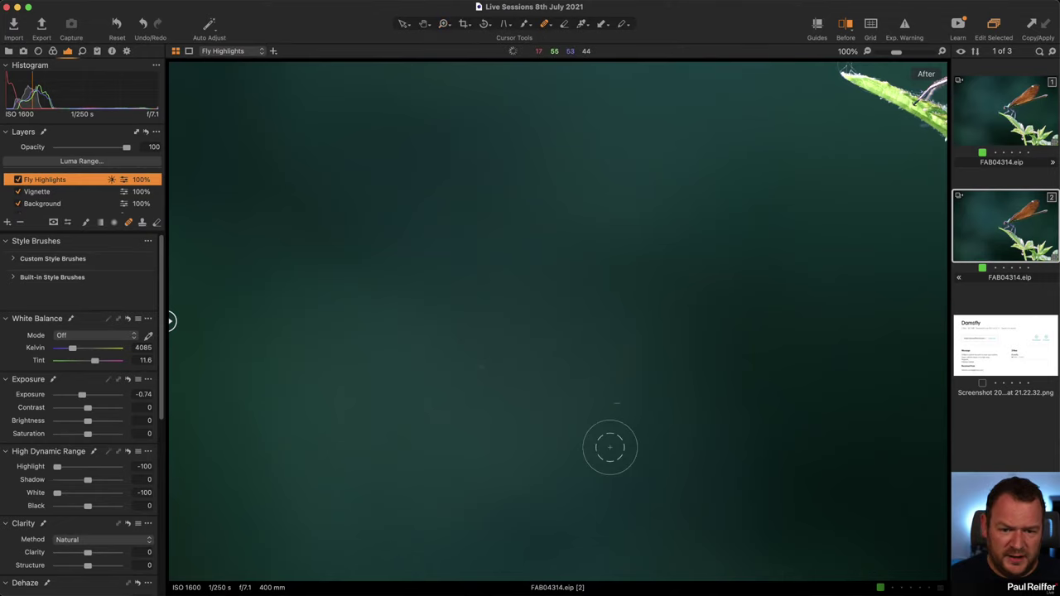
left_click(618, 404)
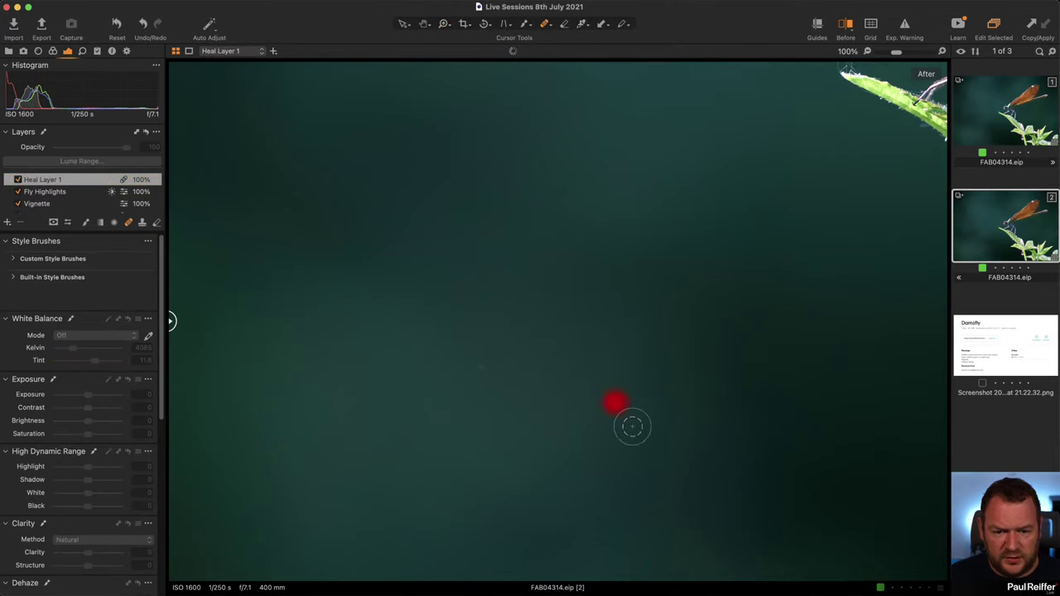
left_click(487, 370)
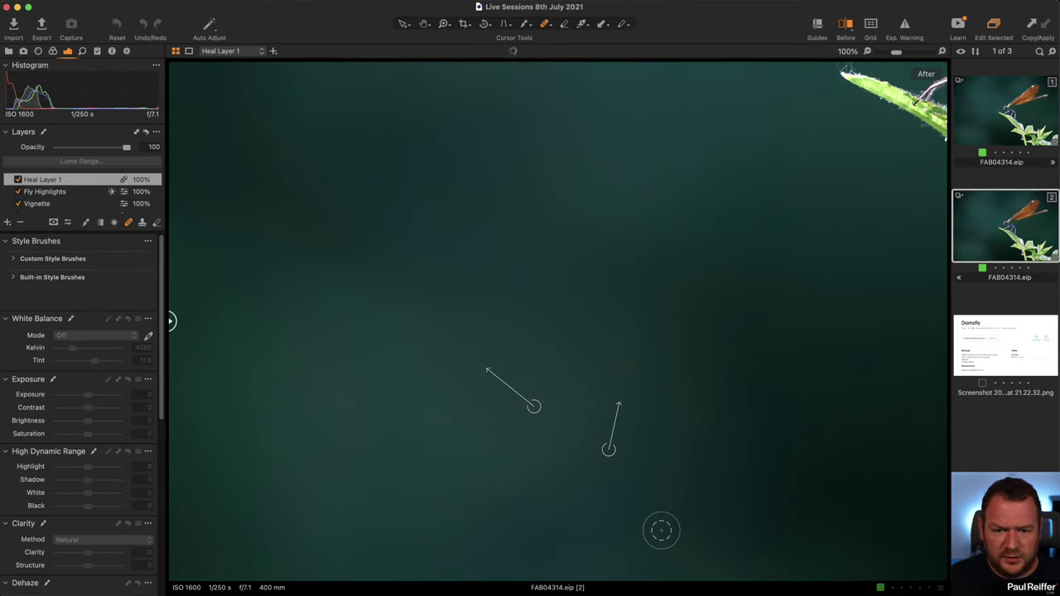
key("z")
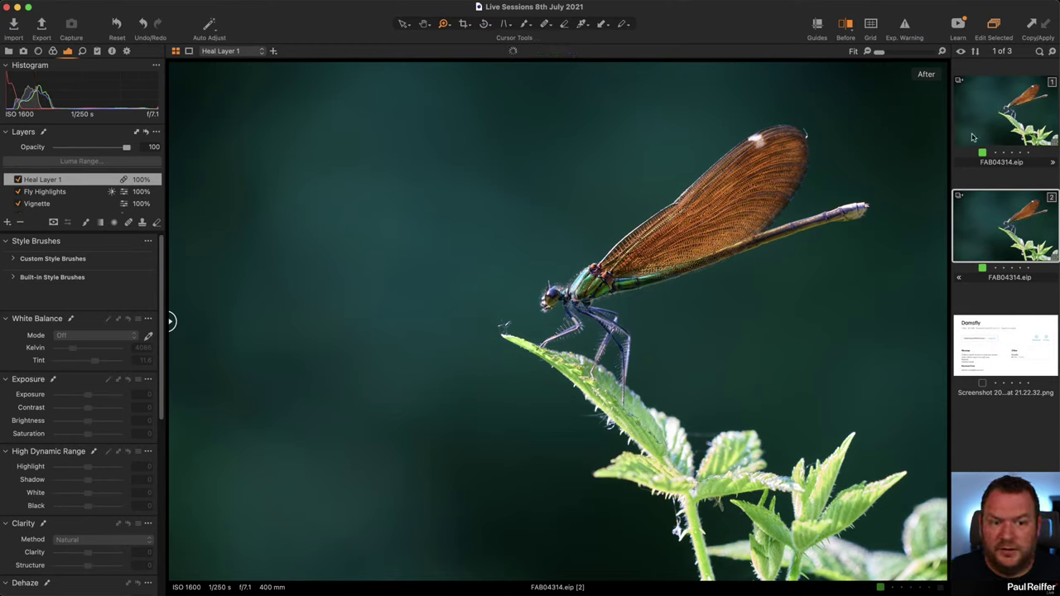
Step: Glance at the first damselfly variant, return to the second, zoom to 100% on the leaf and select Fly Highlights
left_click(1005, 124)
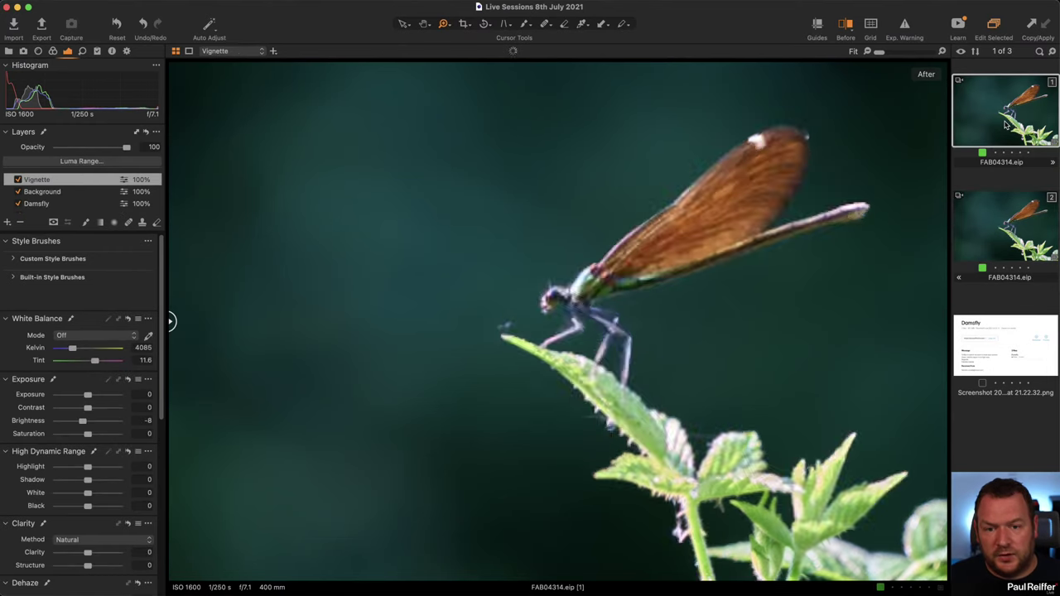
left_click(1007, 240)
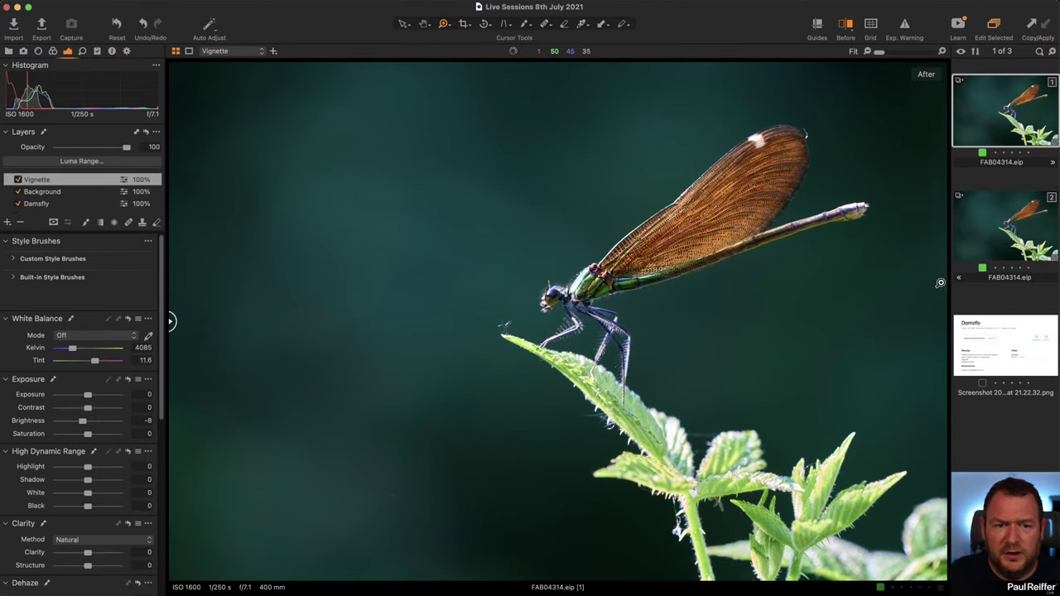
left_click(609, 379)
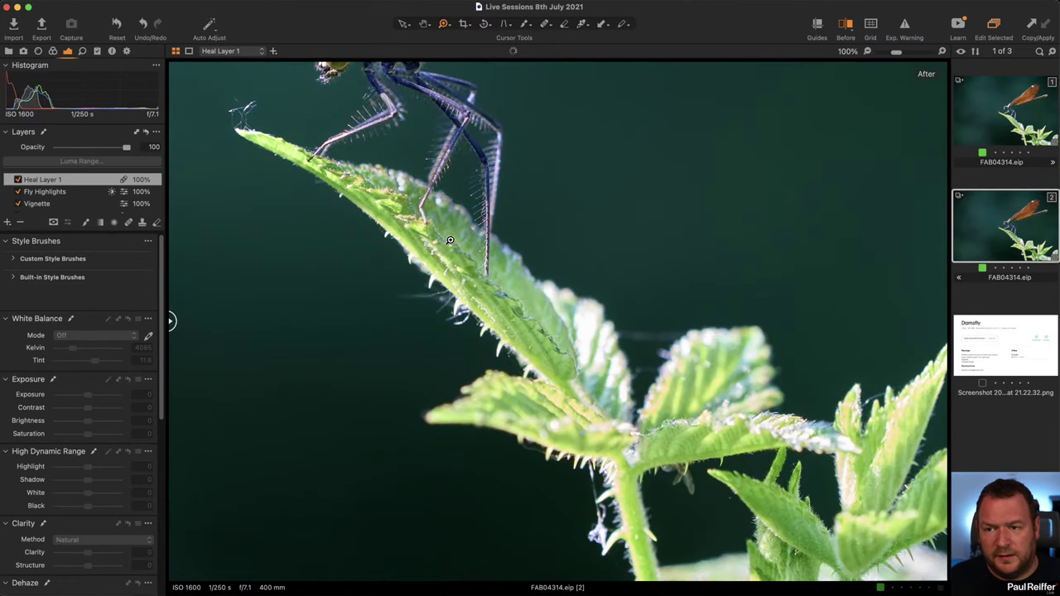
left_click(75, 193)
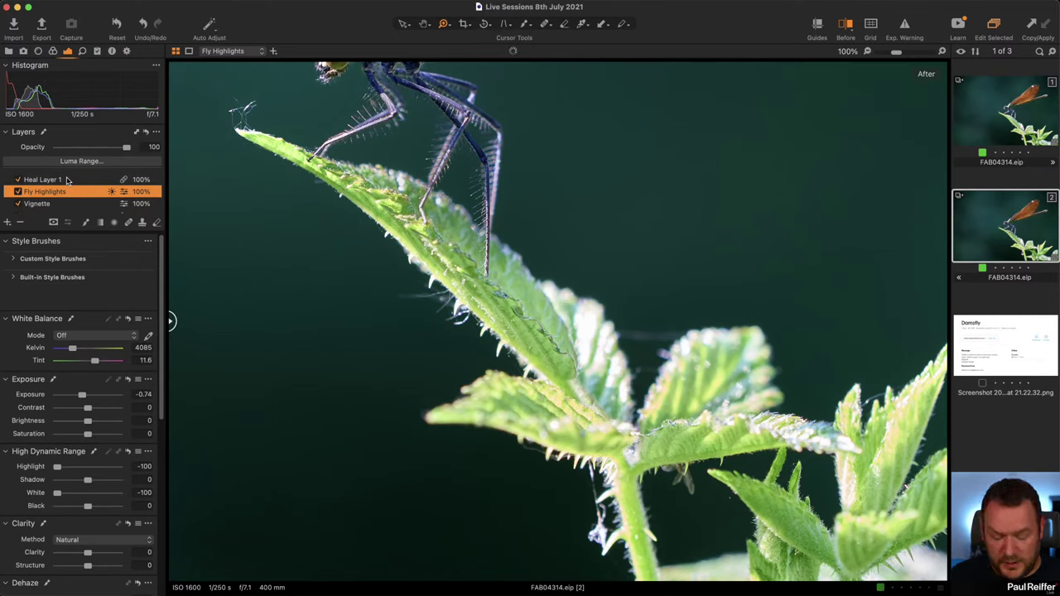
Step: Set the mask eraser to size 69 with hardness 0, then zoom out to fit the whole photo
key("b")
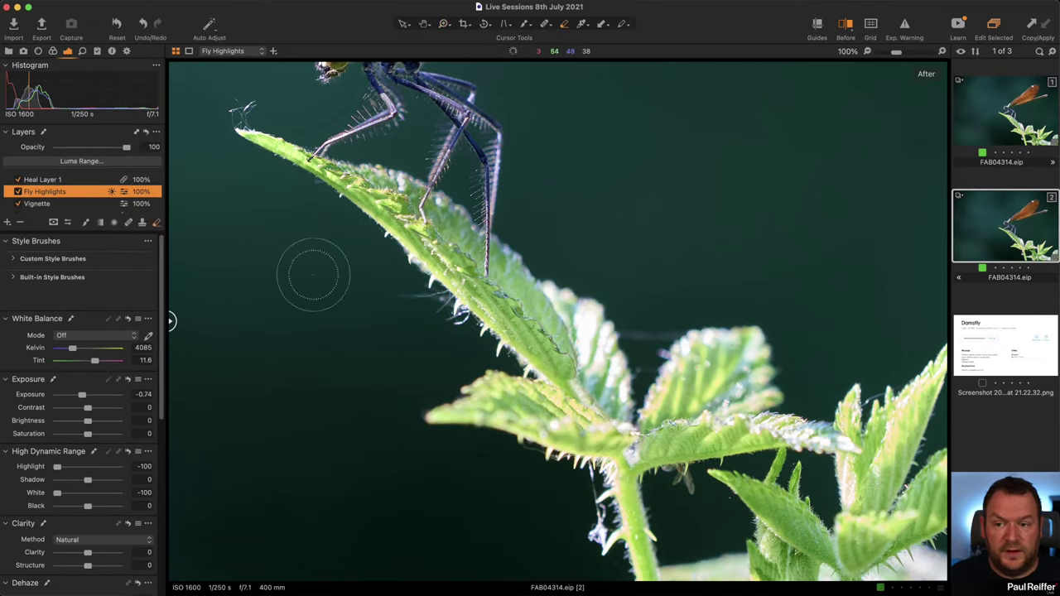
right_click(310, 273)
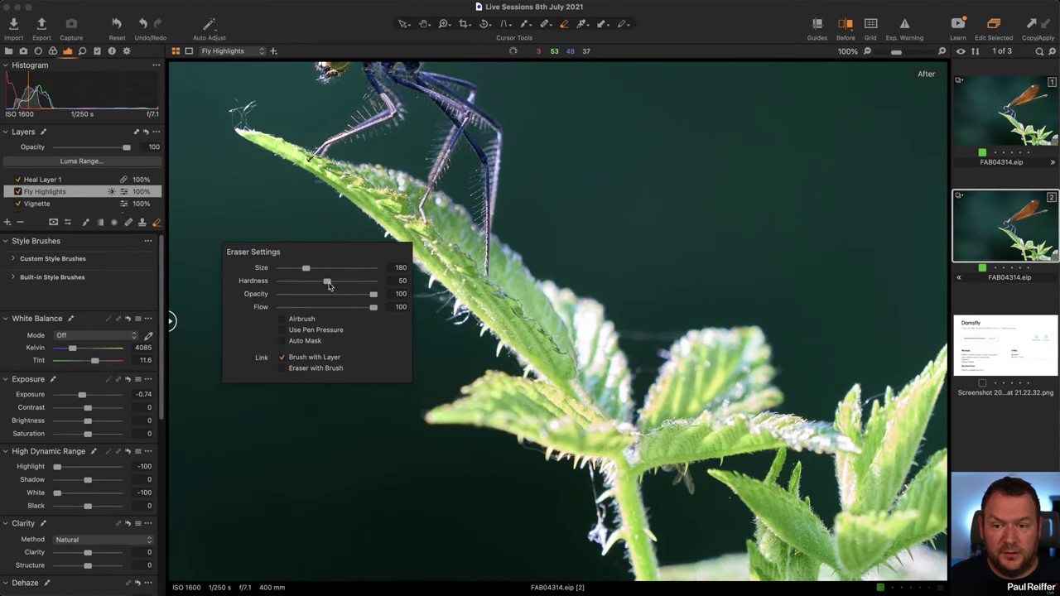
mouse_move(329, 284)
left_mouse_down()
mouse_move(280, 282)
mouse_move(298, 268)
left_mouse_up()
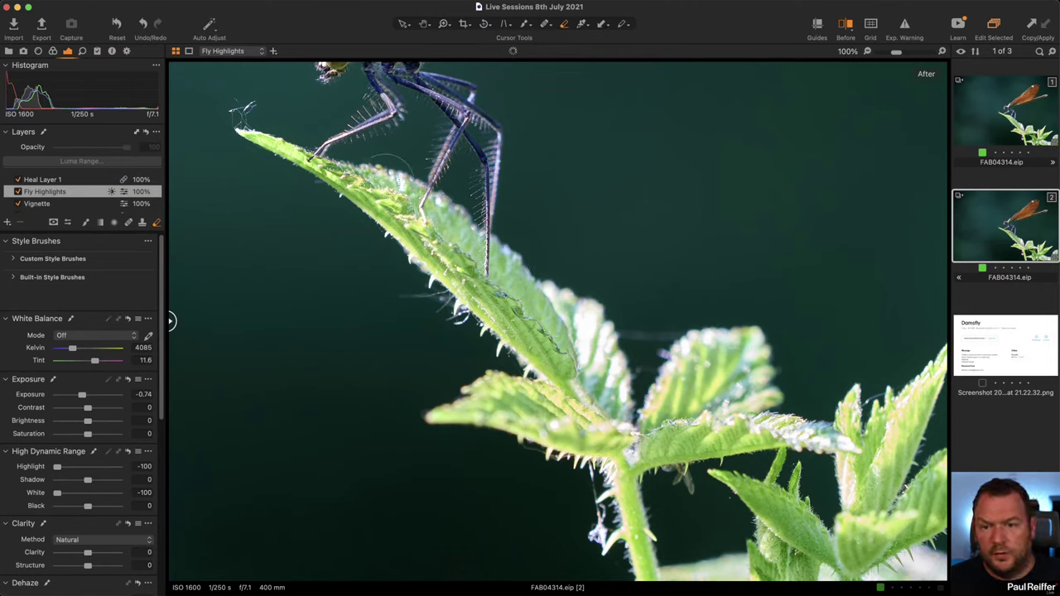
key("z")
left_click(601, 323, "alt")
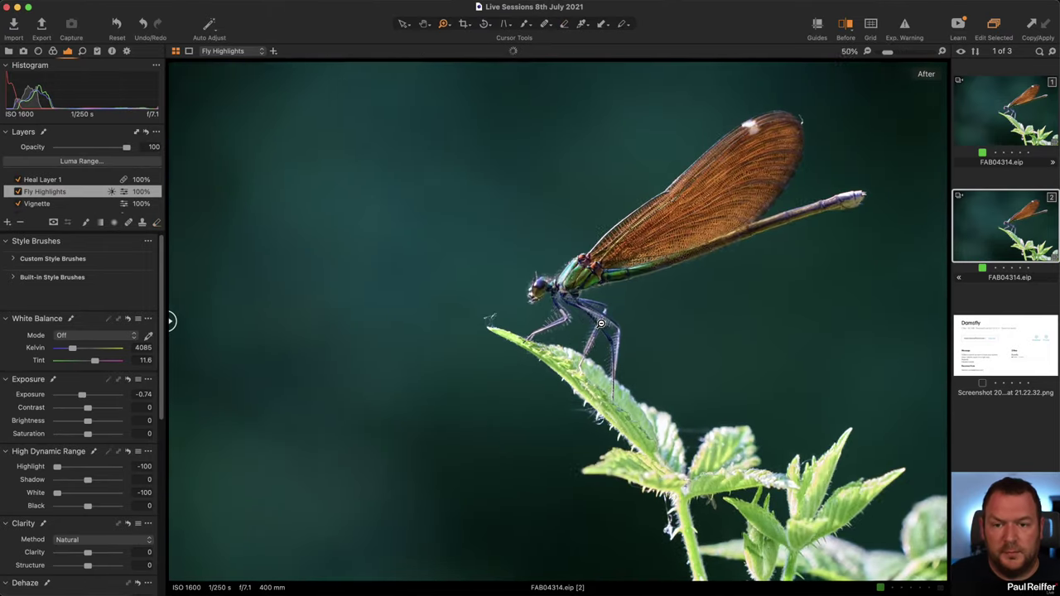
left_click(601, 323, "alt")
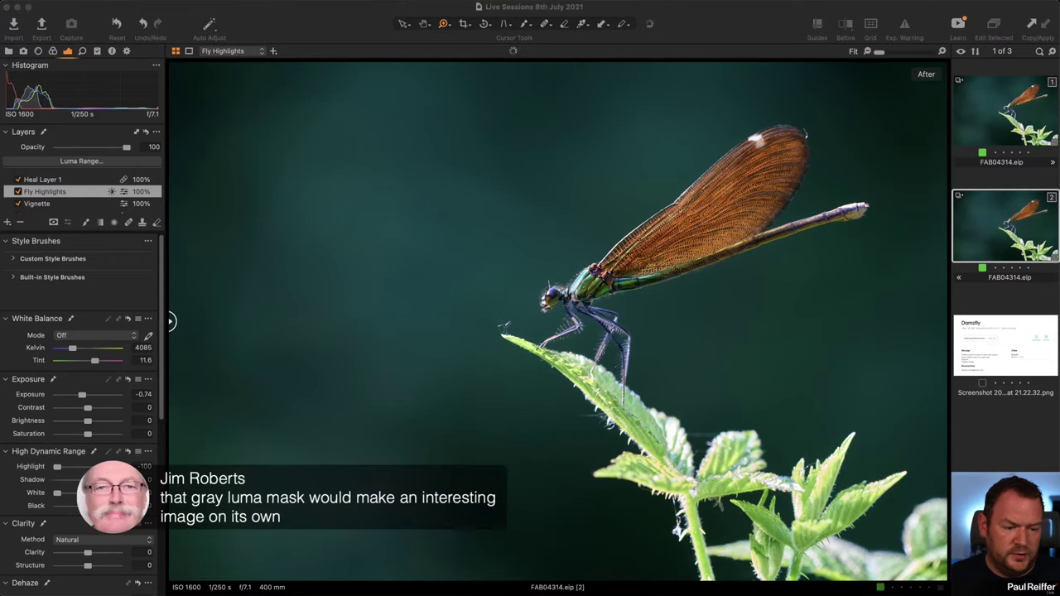
Step: Select Fly Highlights, show its mask in black and white, and zoom in and out over the wing
left_click(48, 180)
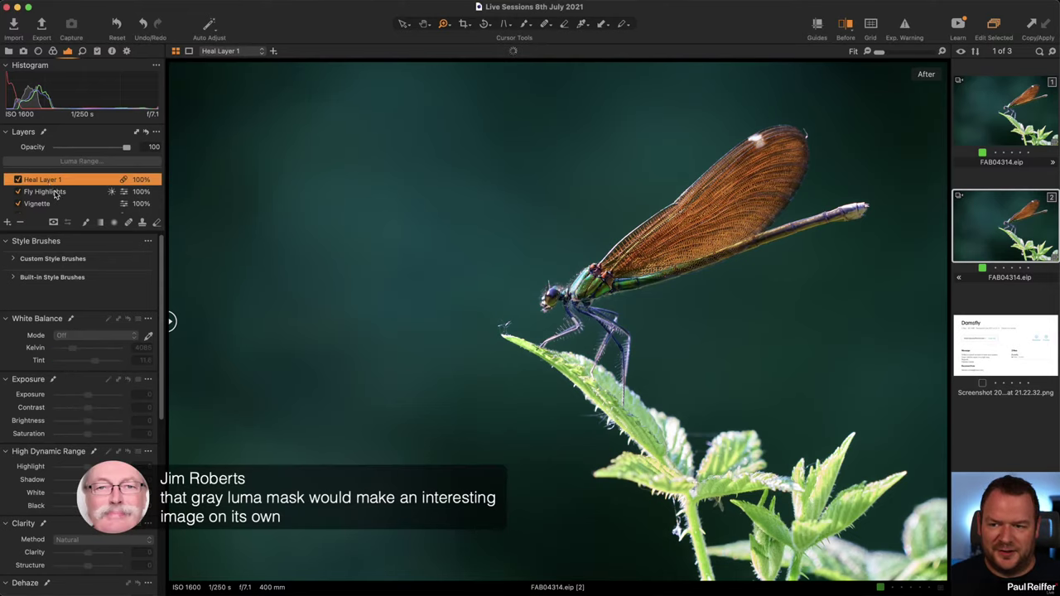
left_click(55, 192)
key("alt+m")
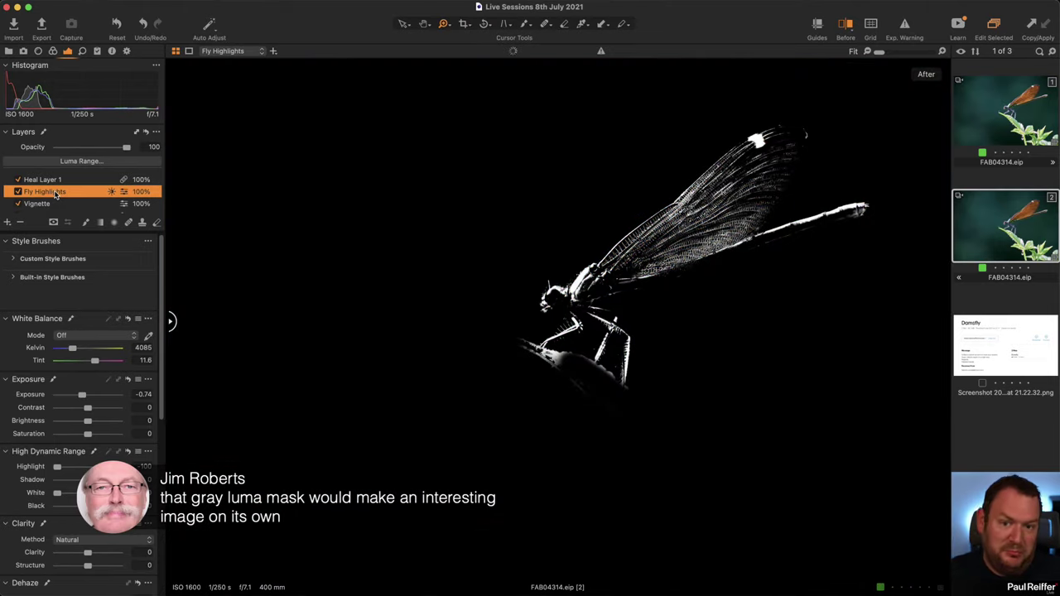
scroll(621, 307, "up", 5)
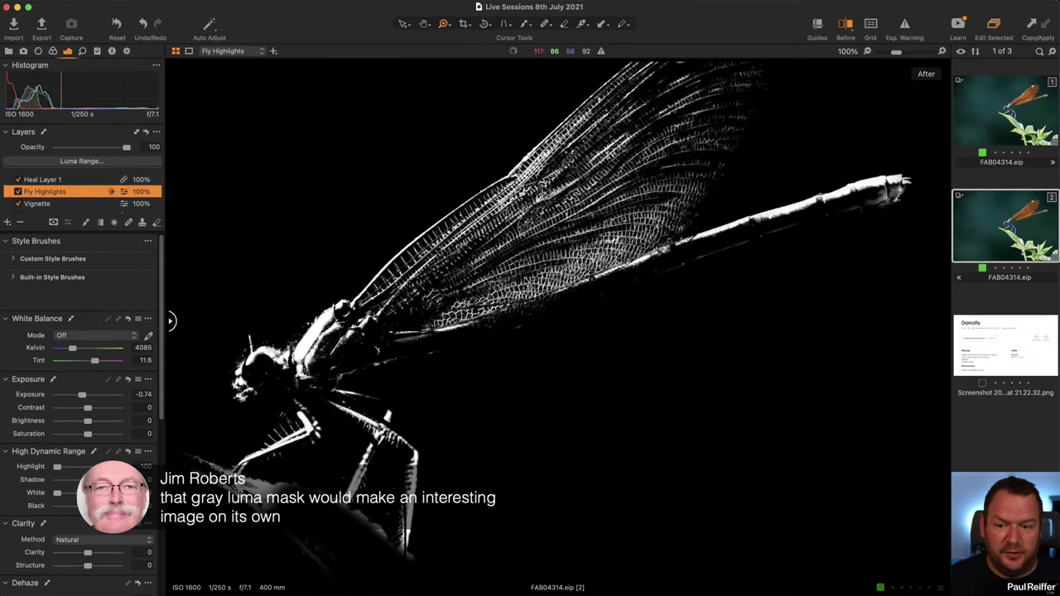
scroll(476, 305, "down", 1)
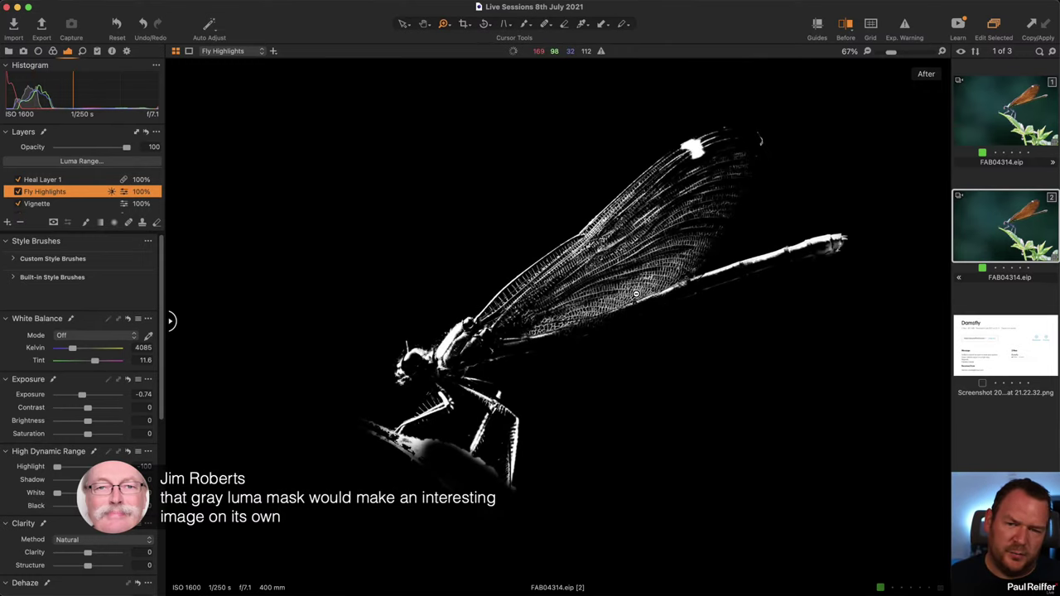
scroll(635, 293, "down", 1)
scroll(632, 298, "up", 1)
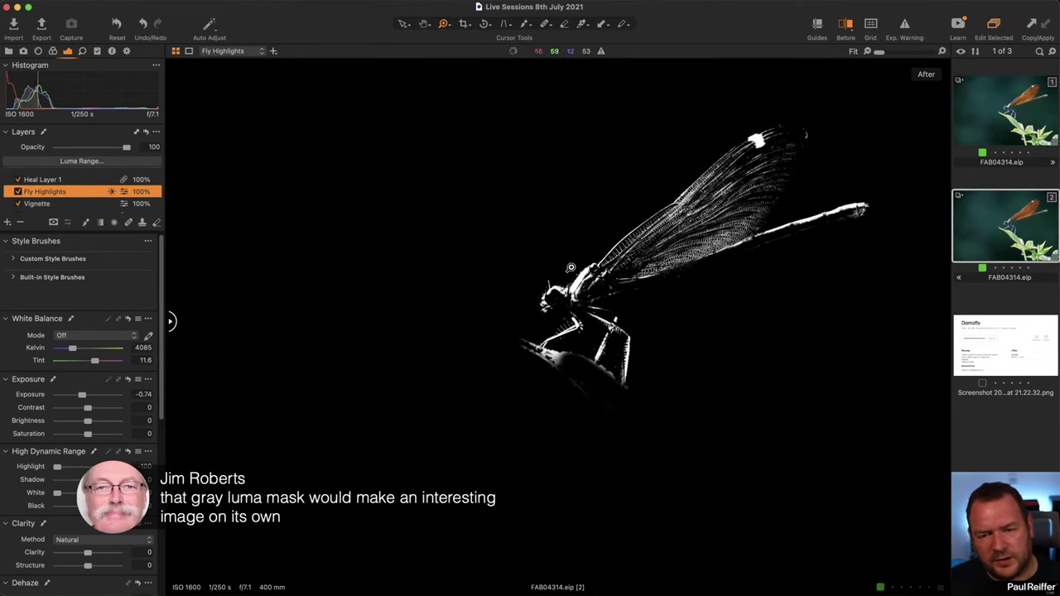
scroll(707, 184, "up", 1)
scroll(706, 184, "up", 2)
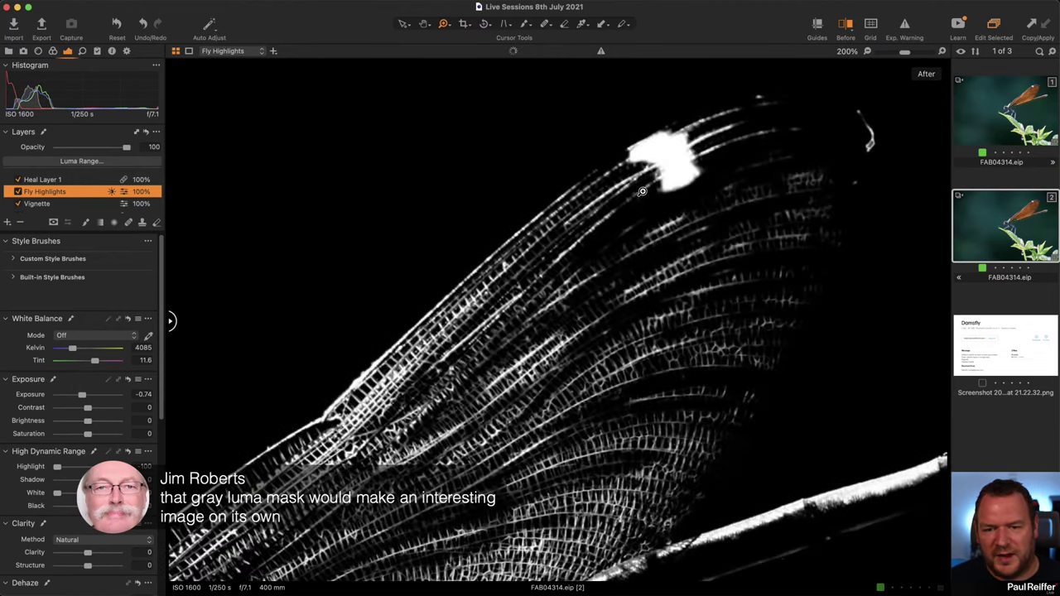
scroll(554, 315, "down", 3)
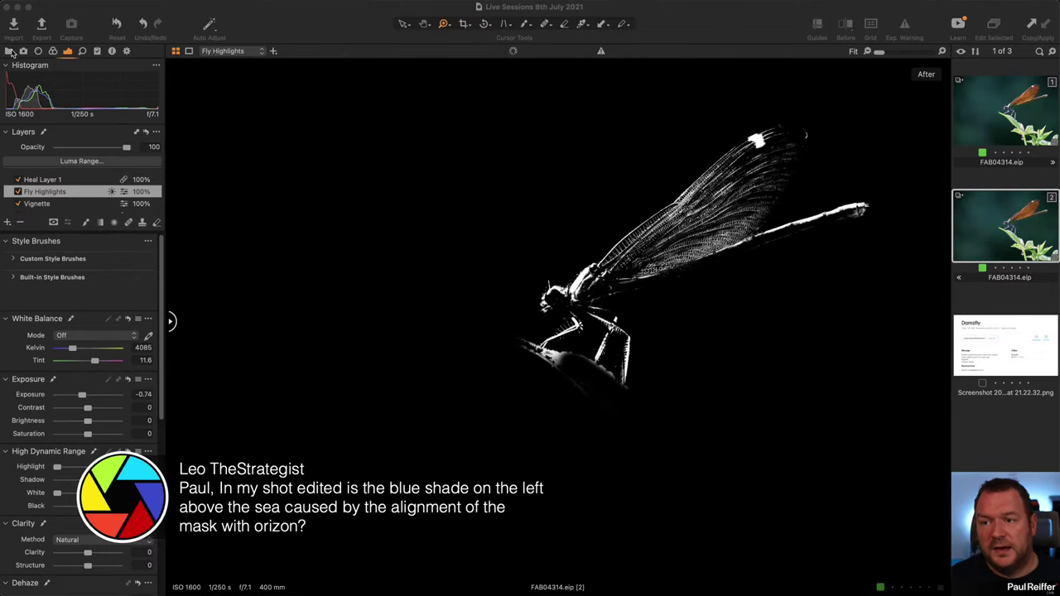
left_click(10, 52)
Step: Open the sunset coastline image from the user collection and display its Horizon layer mask over the sky
left_click(42, 140)
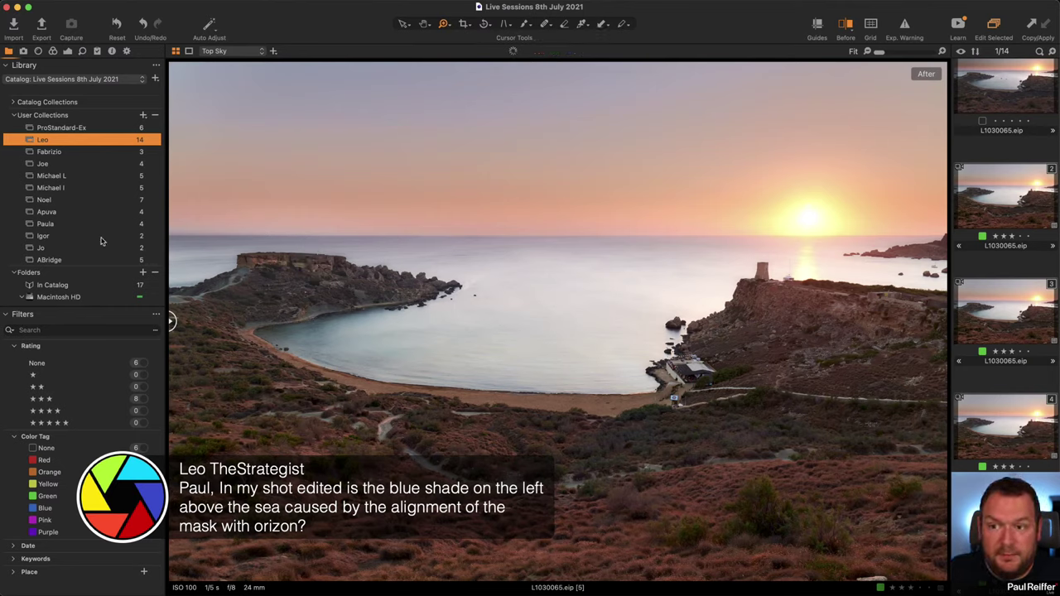
key("super+alt+5")
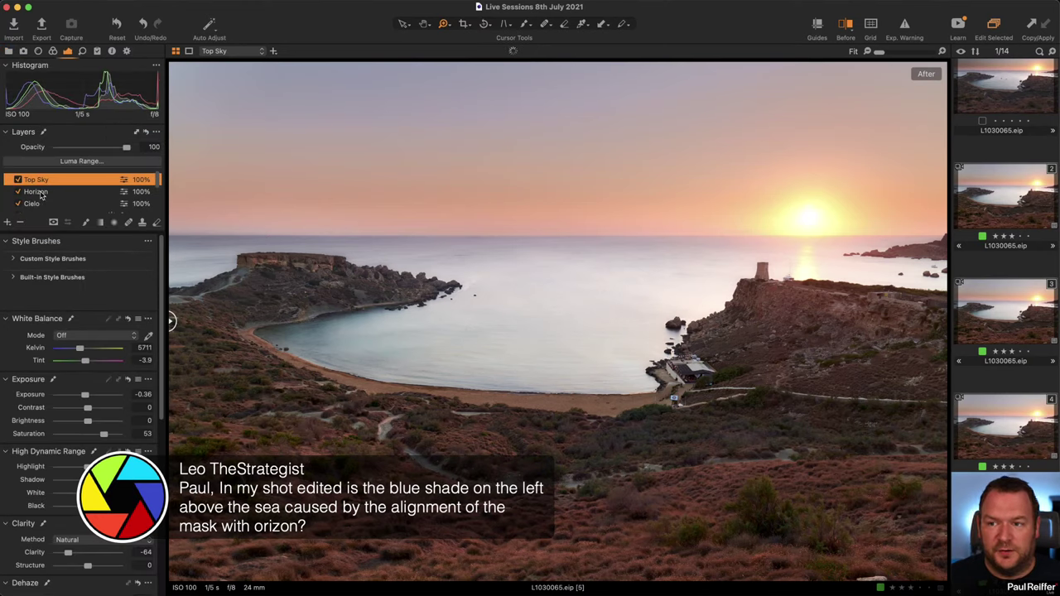
left_click(43, 192)
key("m")
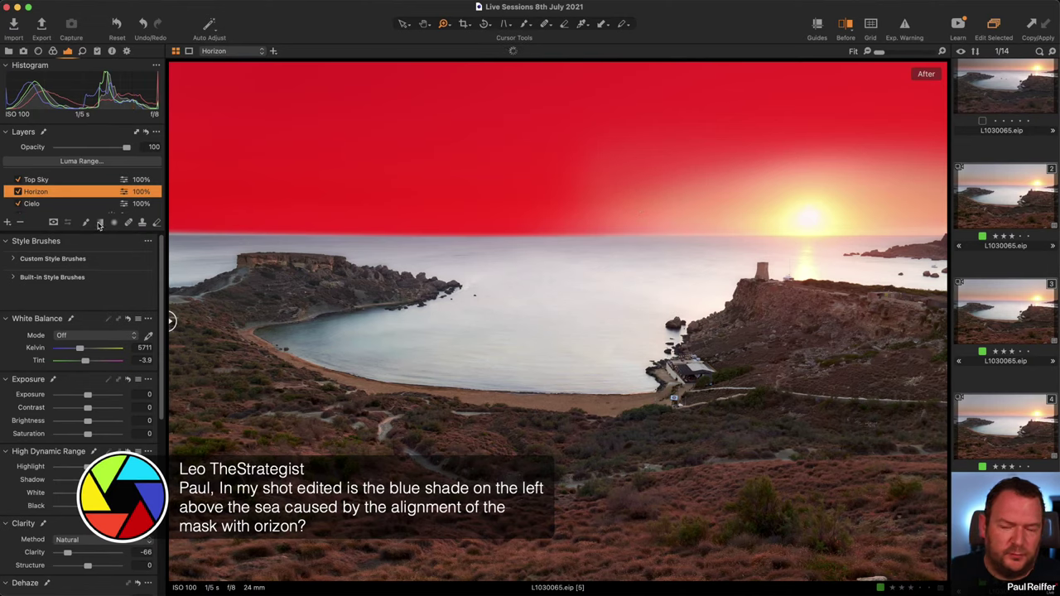
Step: Add an adjustment layer, refine a sky-to-sea linear gradient mask, then delete the trial layer
left_click(8, 222)
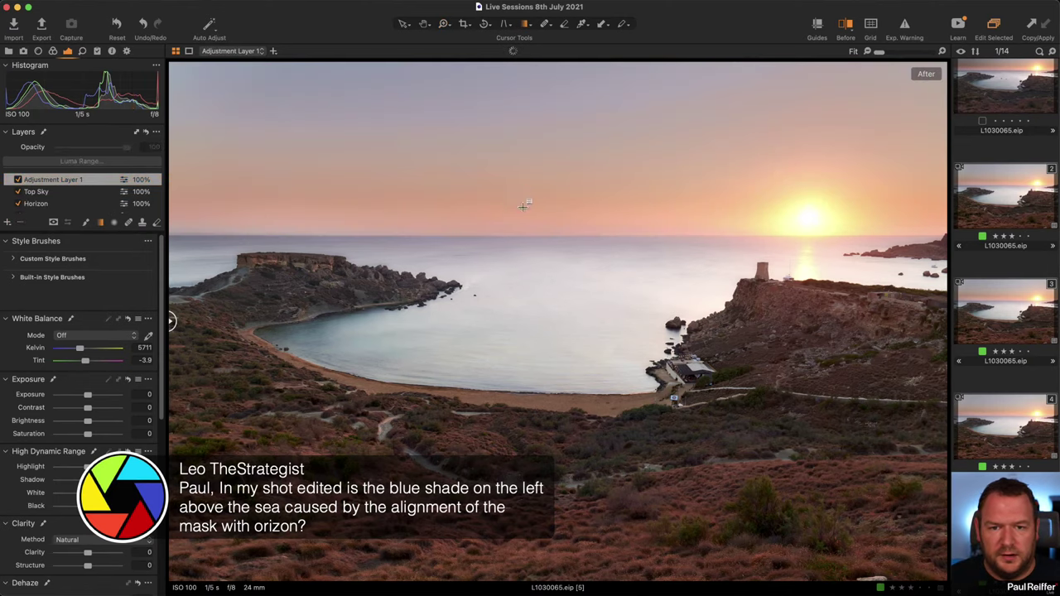
left_click_drag(499, 200, 530, 325)
left_click_drag(551, 243, 522, 249)
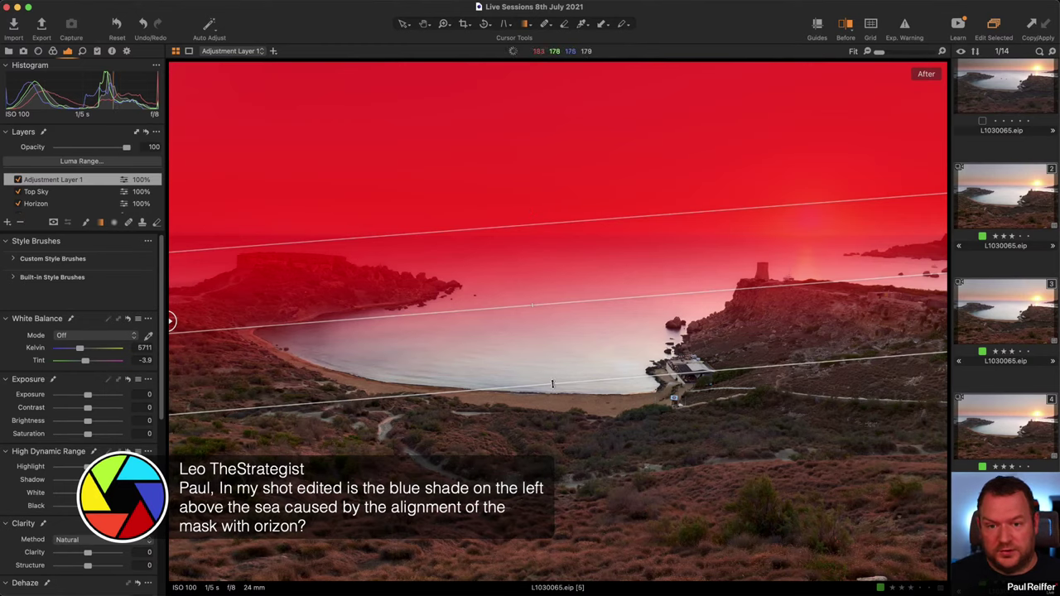
left_click_drag(557, 383, 560, 348)
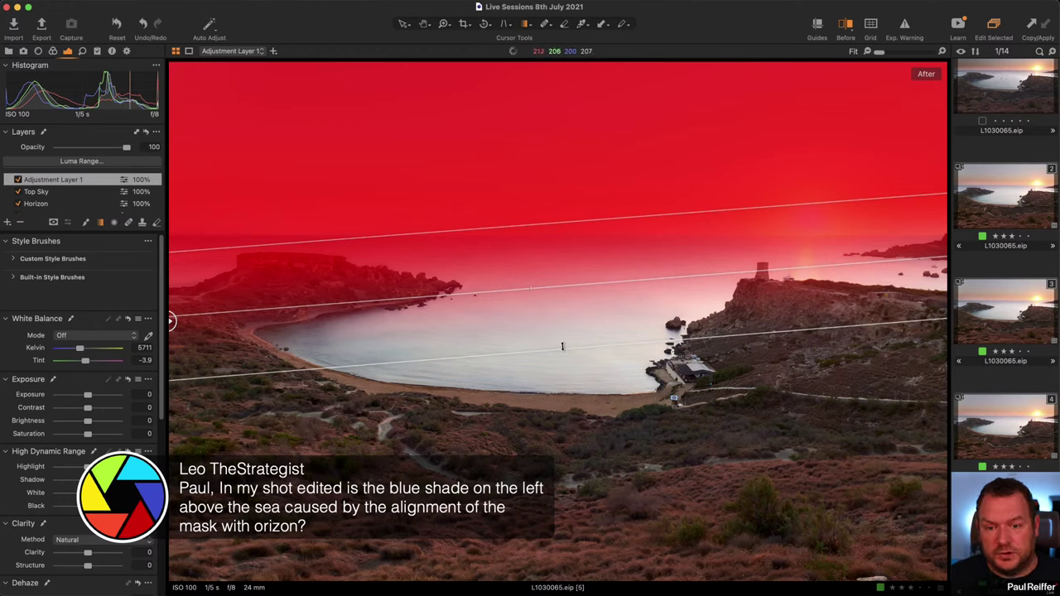
left_click_drag(562, 346, 569, 301)
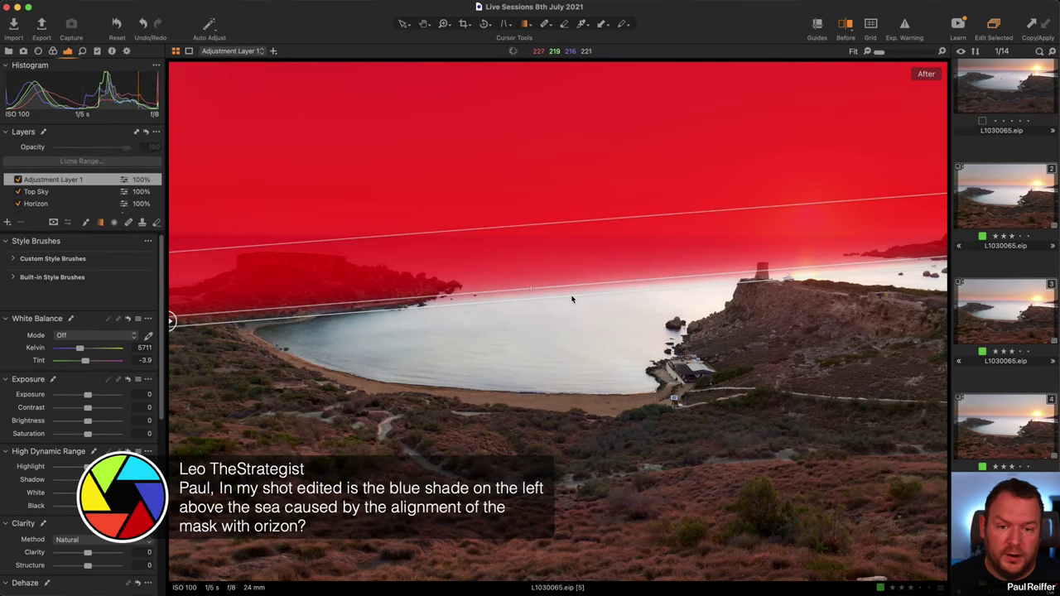
left_click(567, 288)
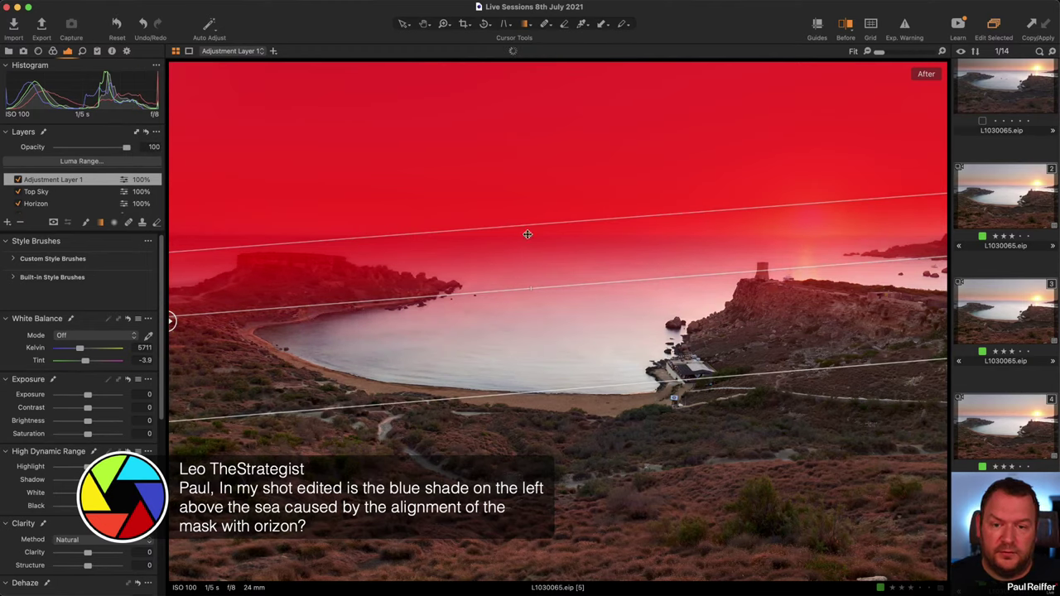
left_click_drag(527, 235, 532, 183)
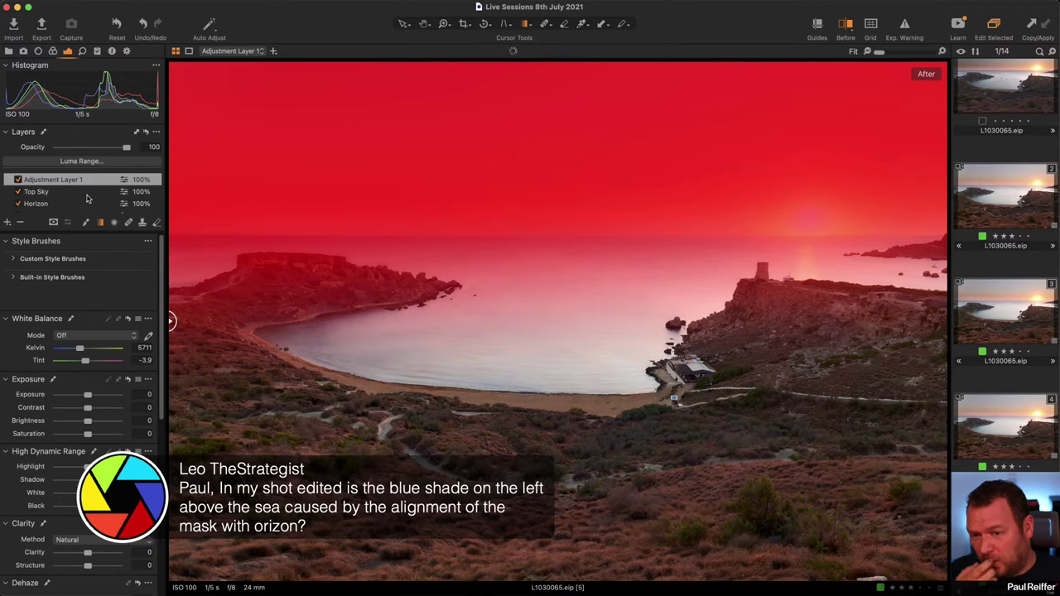
left_click(21, 223)
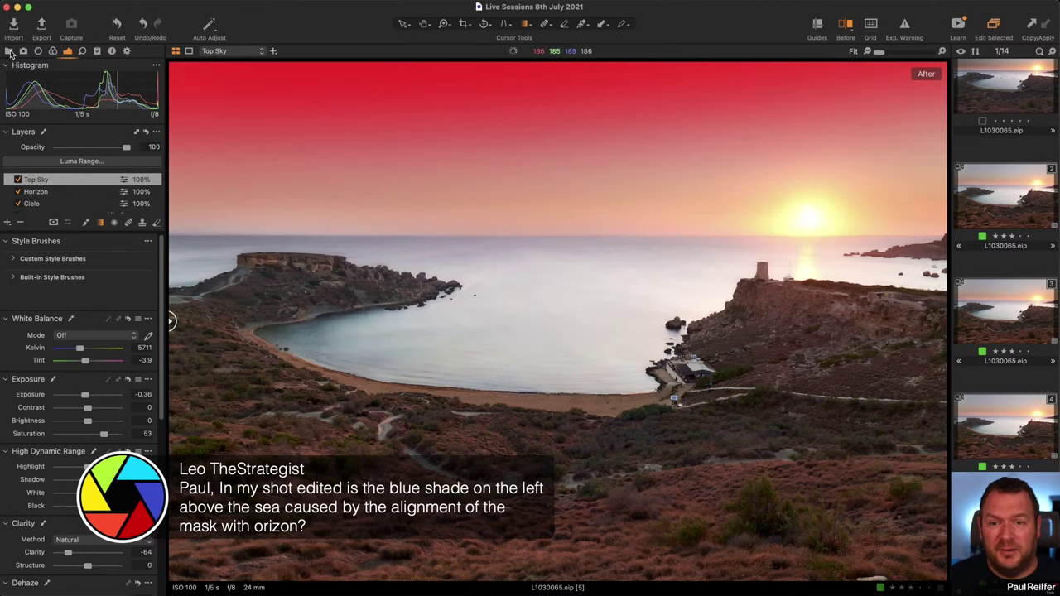
left_click(9, 51)
Step: Open Fabrizio's user collection, then Joe's collection of foggy frosted-tree images
left_click(65, 152)
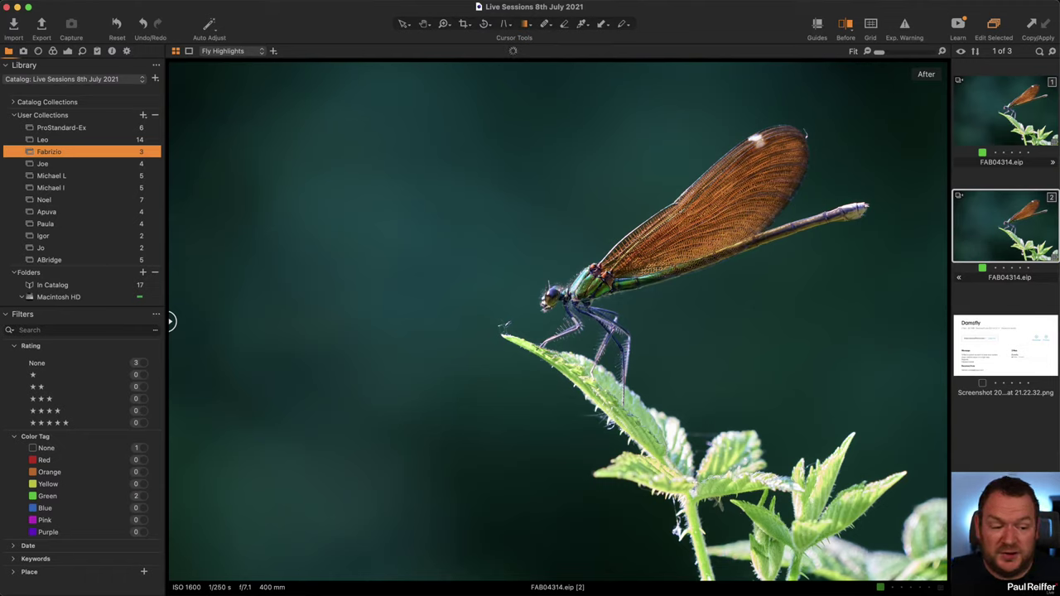
left_click(42, 164)
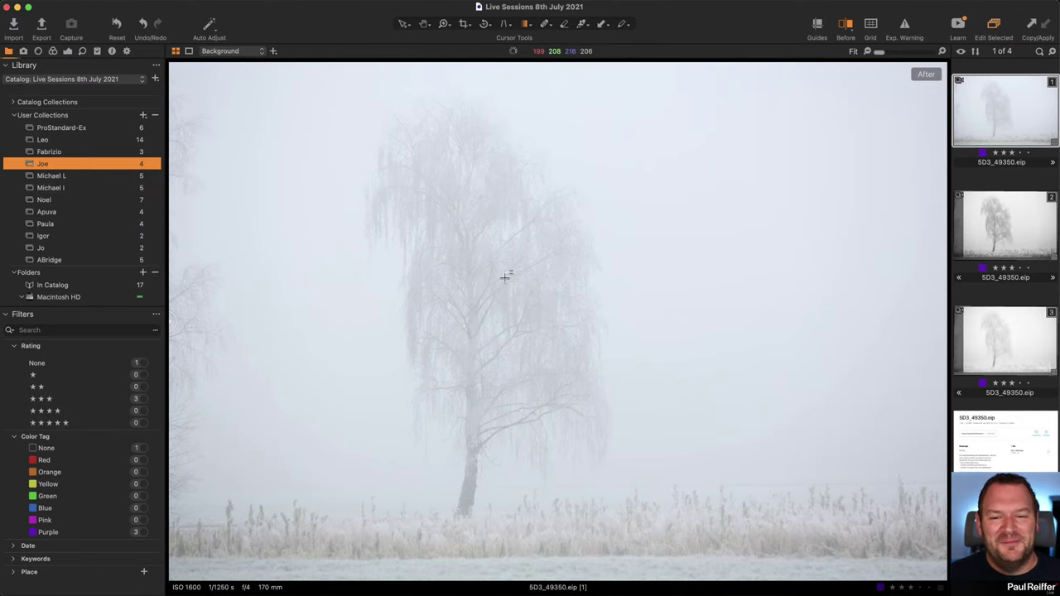
Step: Flip through foggy-tree variants 1–3, settling on the darker second variant
left_click(1002, 238)
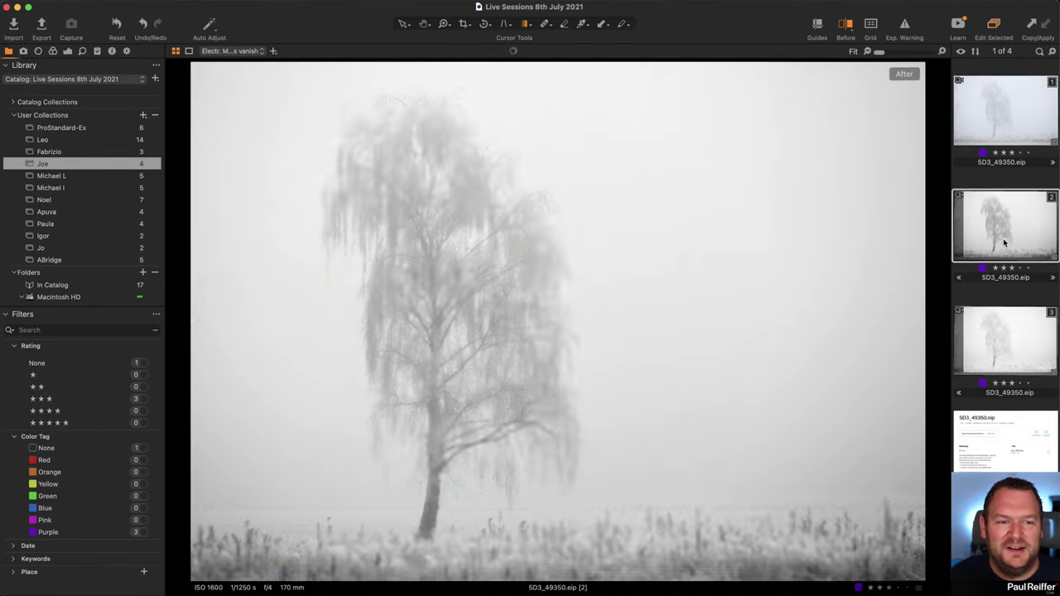
left_click(1008, 88)
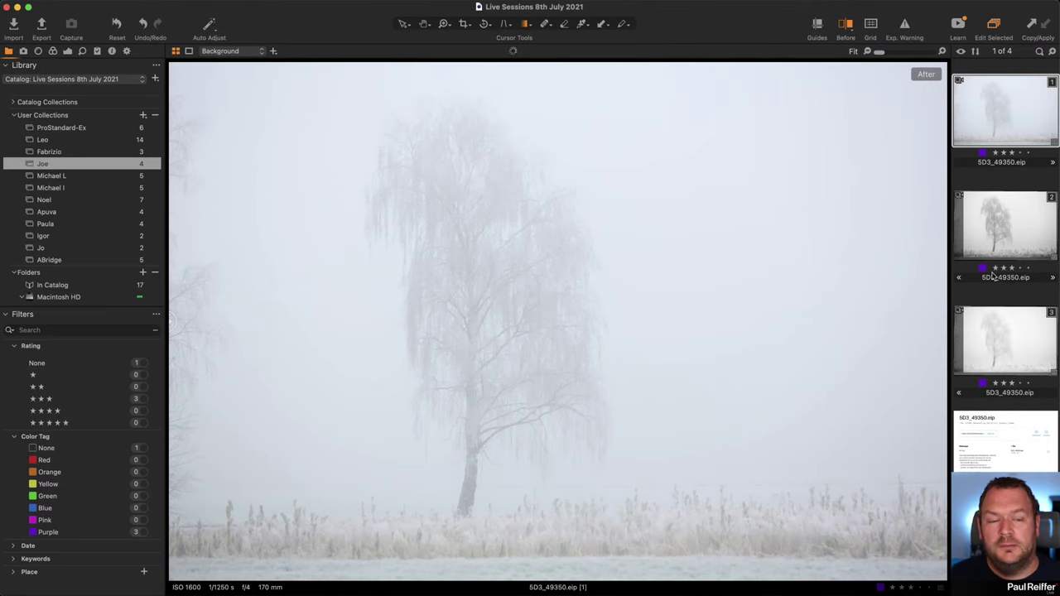
left_click(1002, 325)
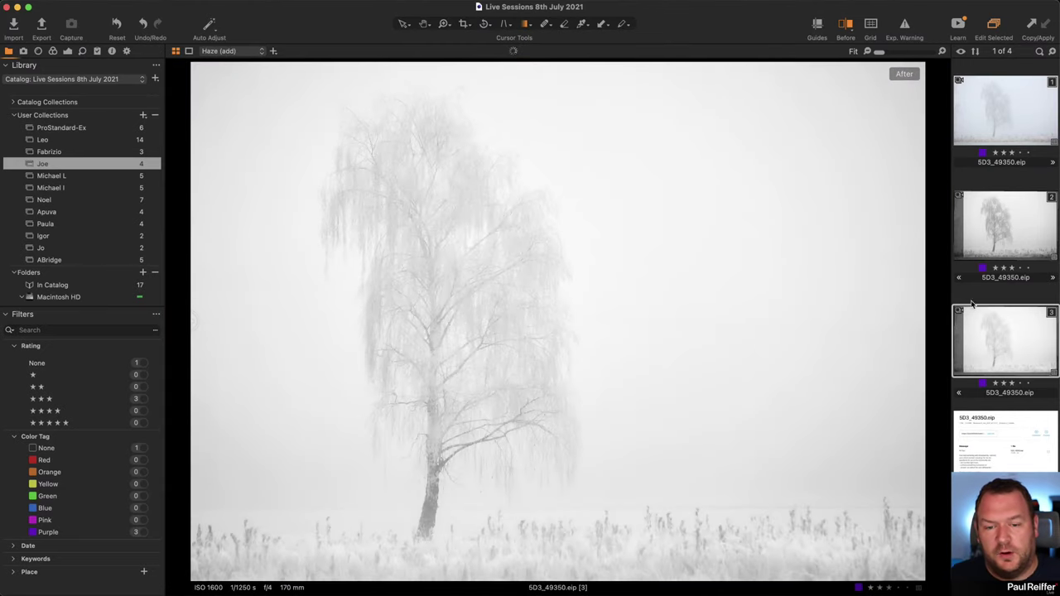
left_click(999, 241)
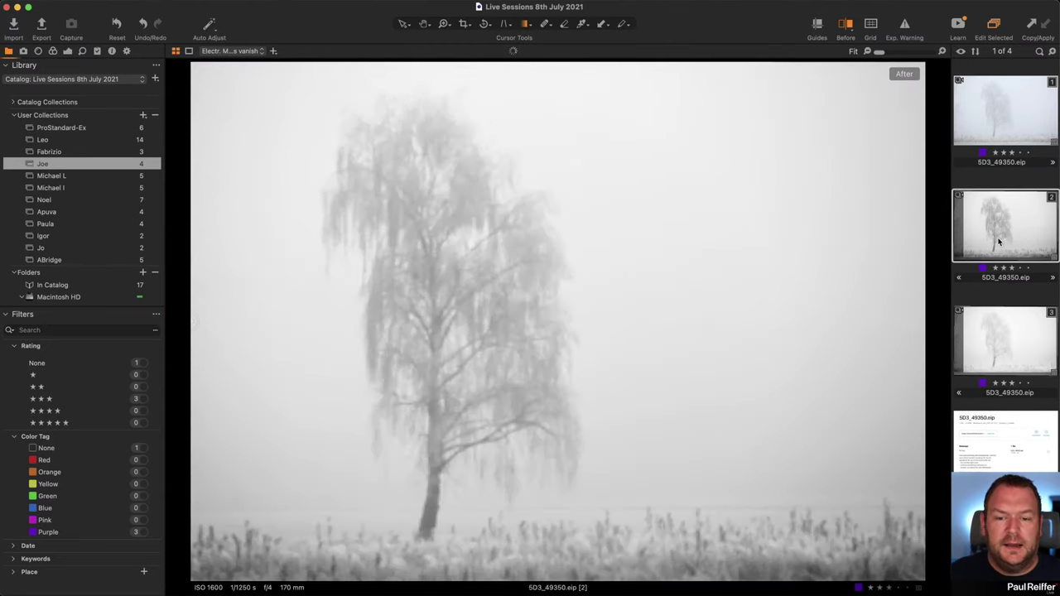
Step: Step through variant 2's Background, 03-Clarity(+), Initial Settings and Electr. Mast & Wires vanish layers
left_click(70, 51)
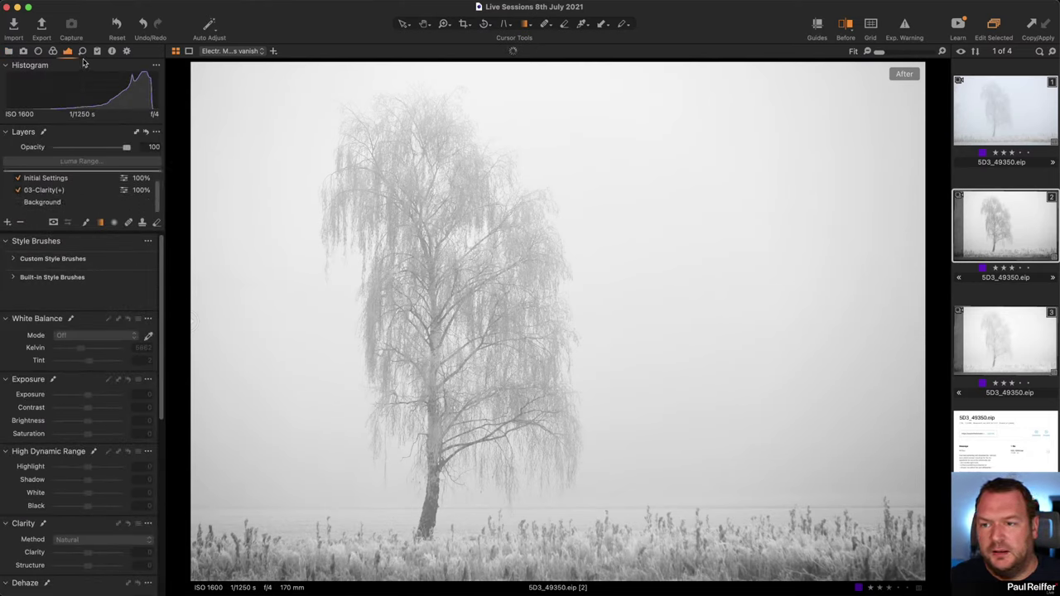
left_click(54, 52)
scroll(49, 348, "down", 10)
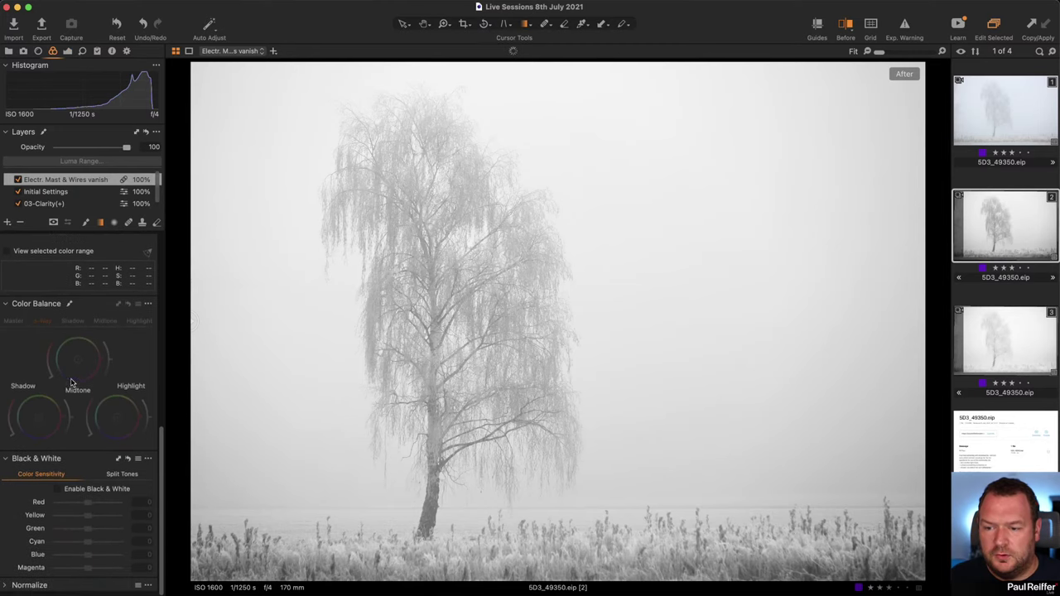
scroll(66, 204, "down", 2)
left_click(68, 203)
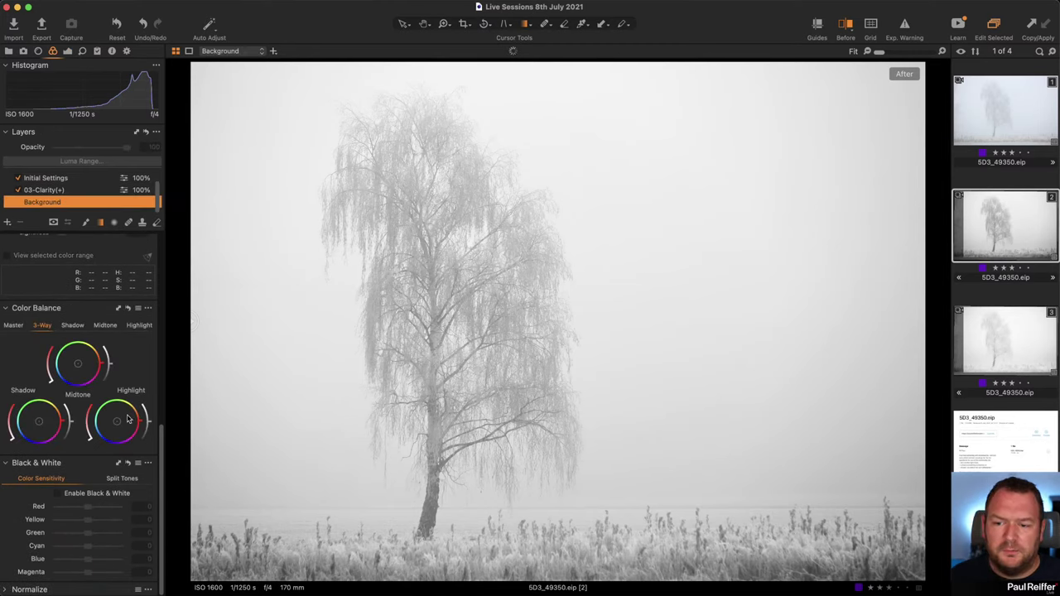
left_click(51, 189)
left_click(56, 179)
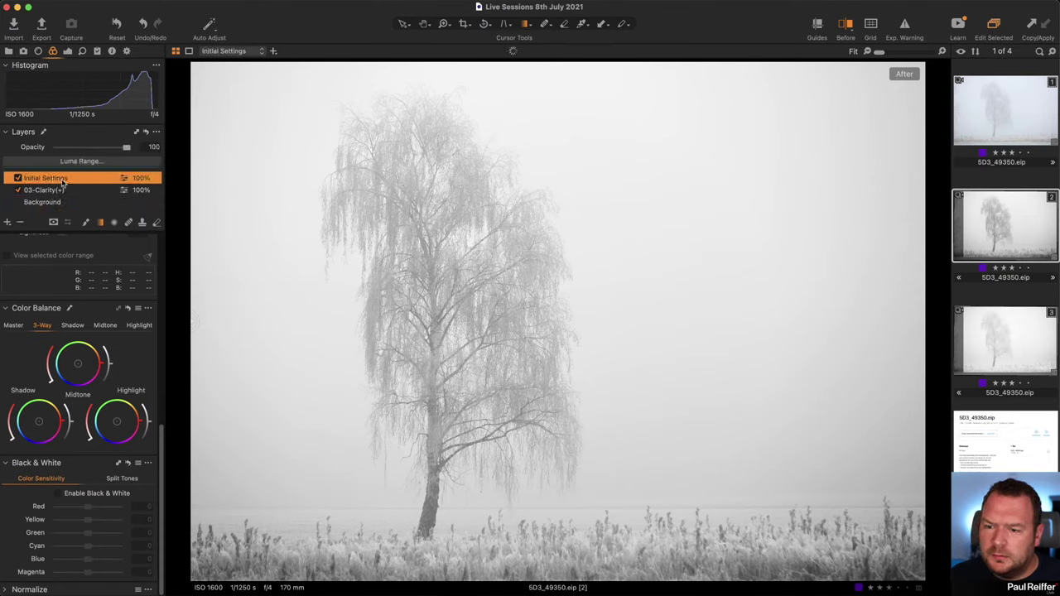
scroll(62, 182, "up", 1)
left_click(67, 179)
left_click(58, 191)
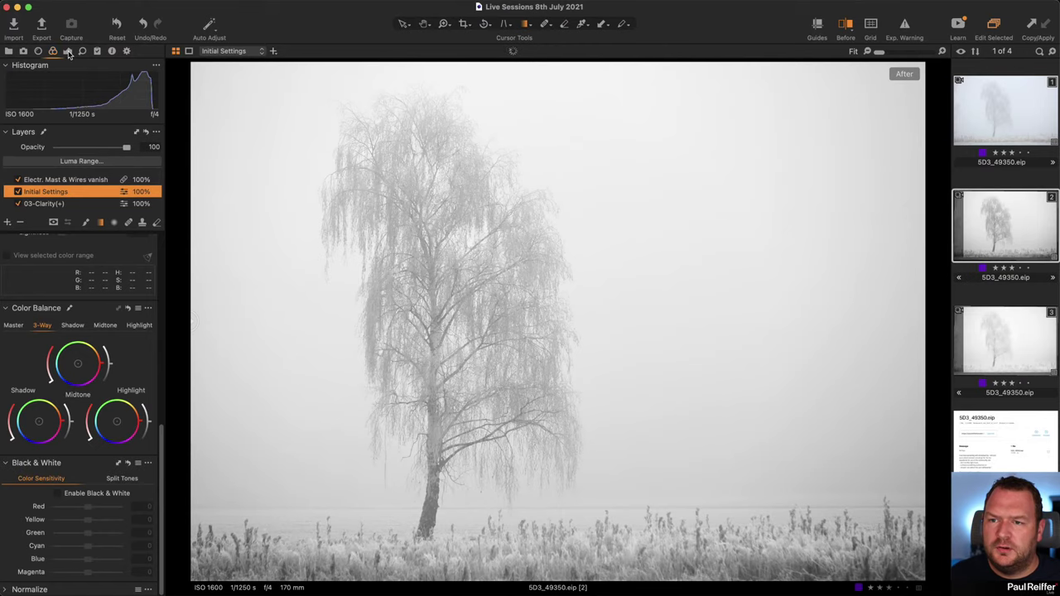
Step: Check the applied styles and presets, then view variant 3's Background layer colour adjustments
left_click(69, 53)
left_click(96, 51)
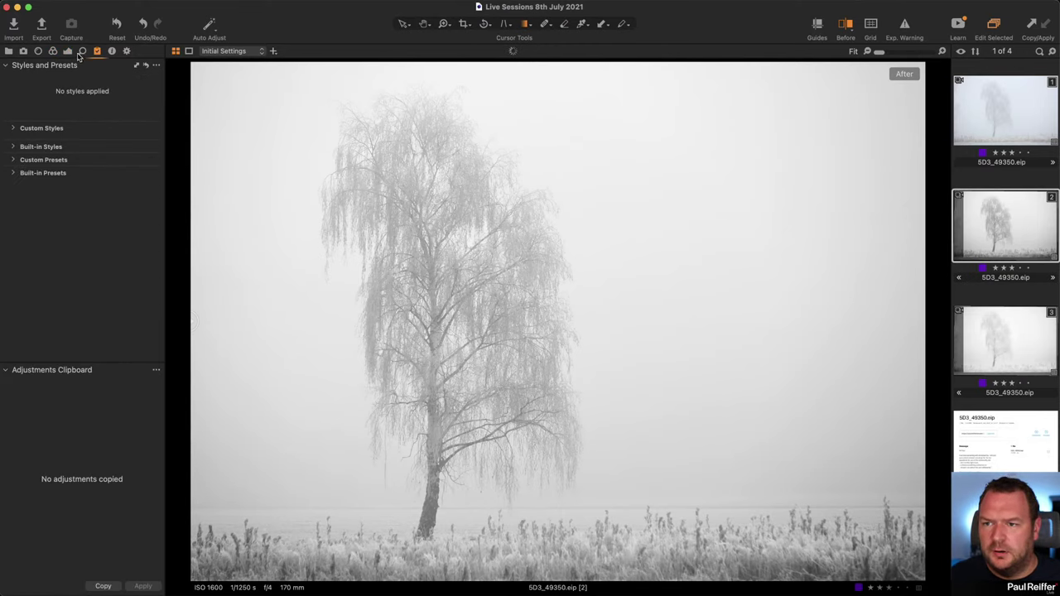
left_click(68, 52)
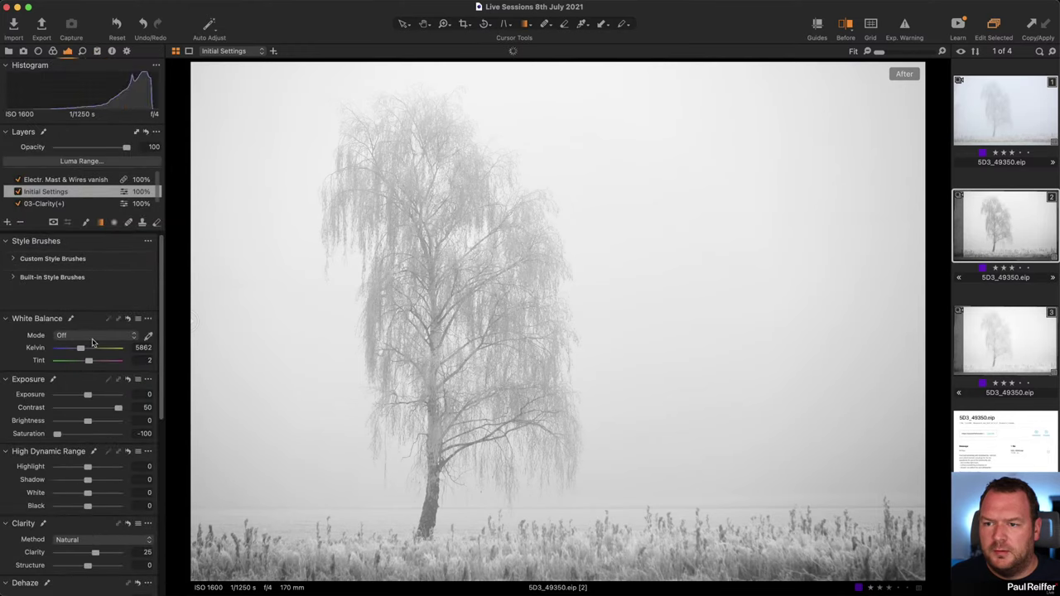
left_click(982, 115)
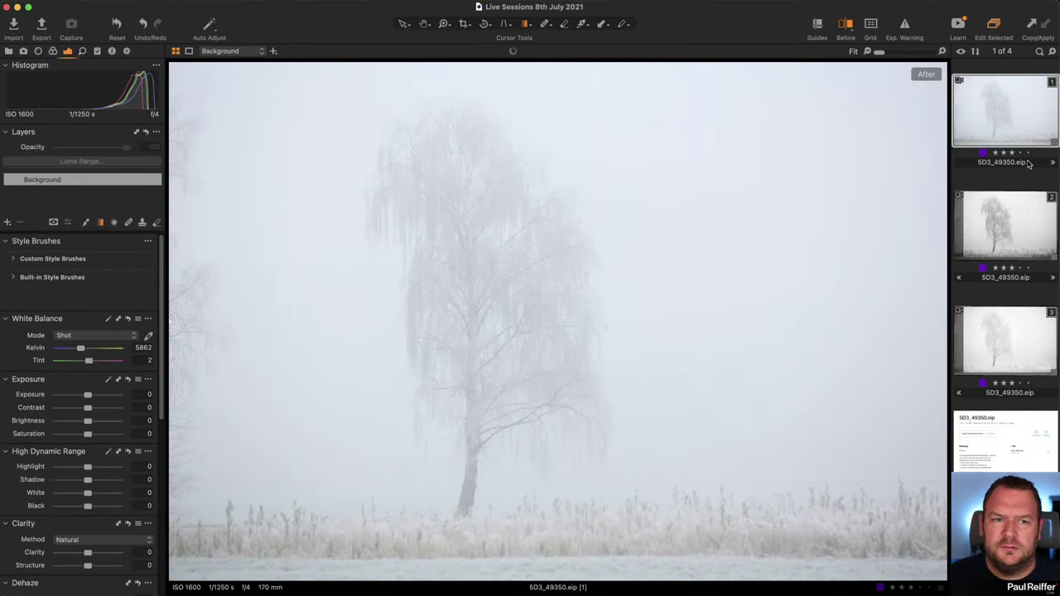
left_click(1027, 215)
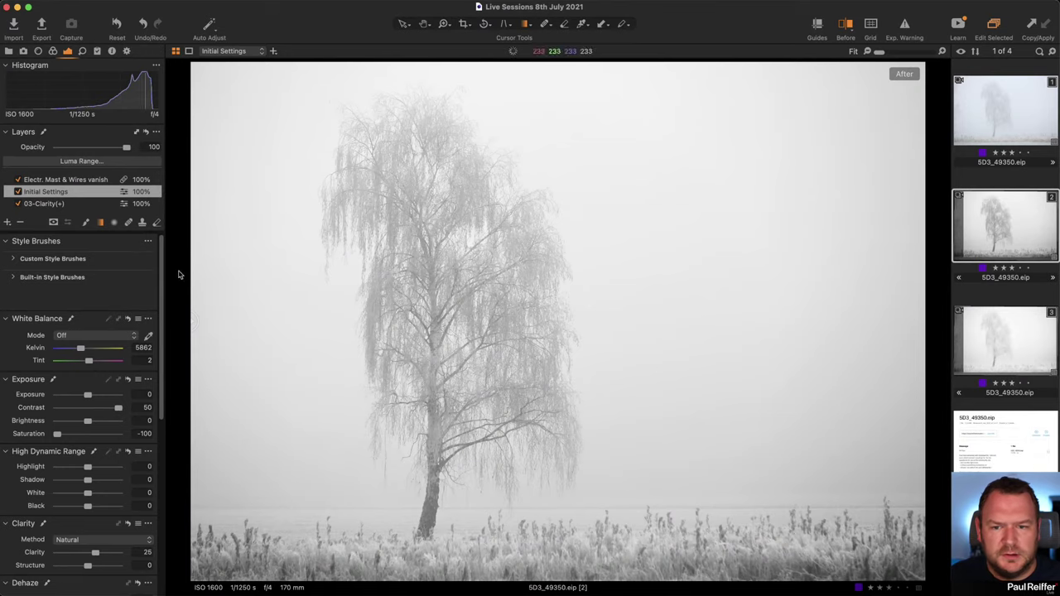
left_click(1012, 335)
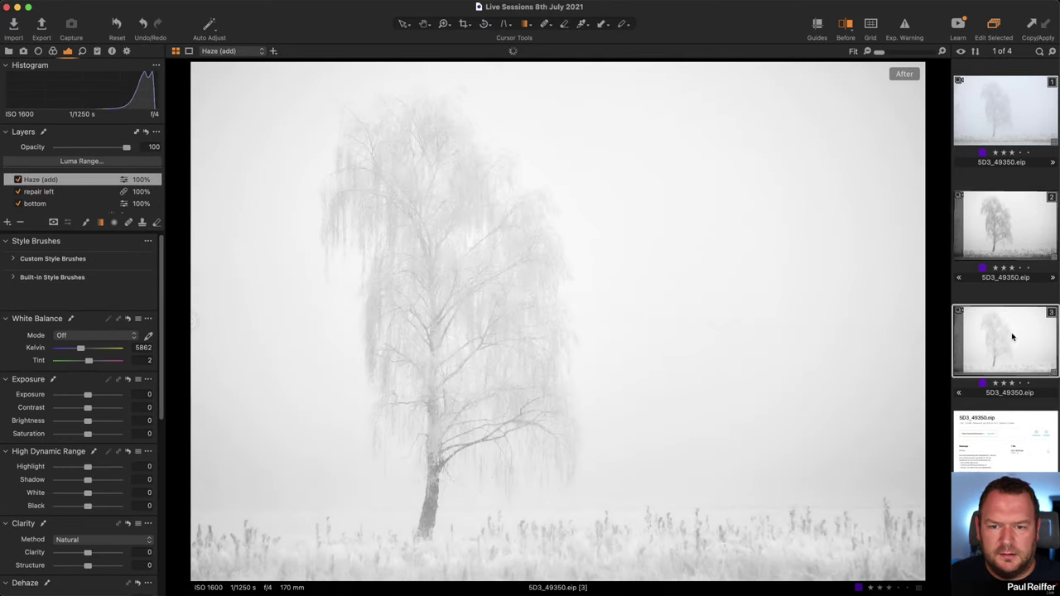
scroll(60, 200, "down", 2)
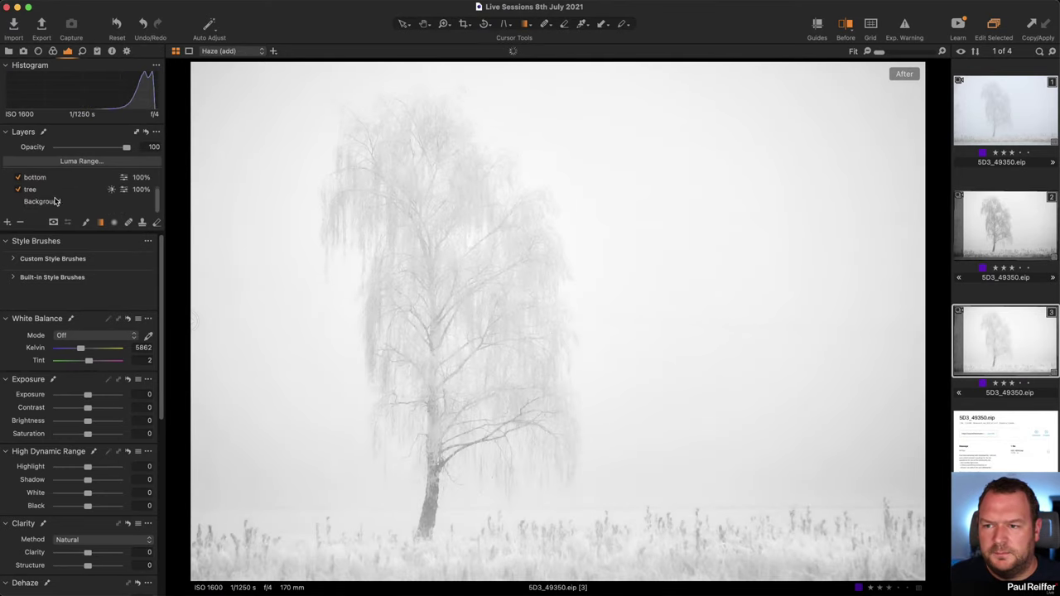
left_click(60, 201)
left_click(54, 50)
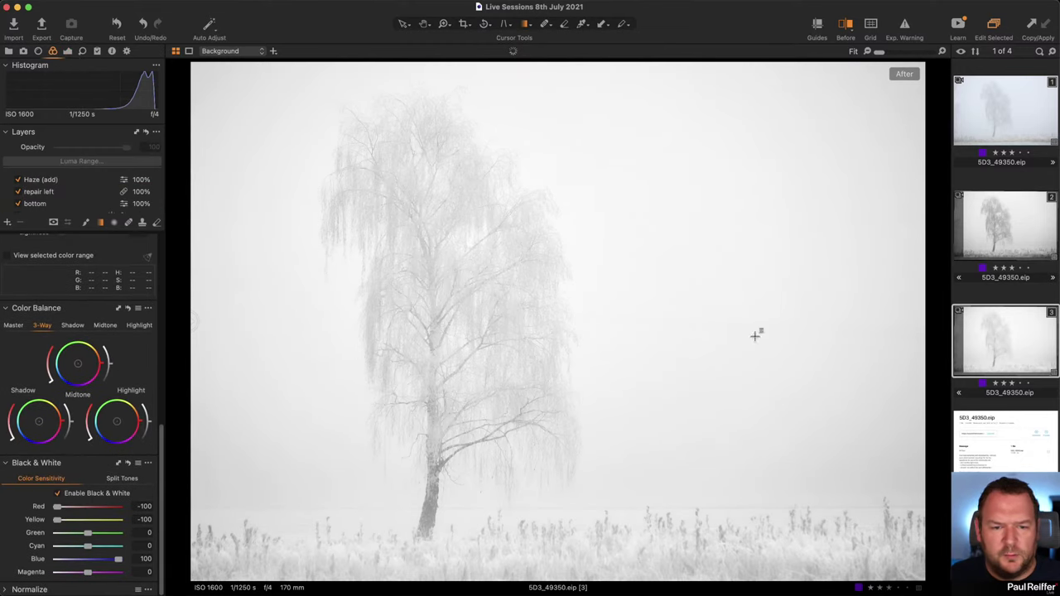
Step: Return to variant 2 and re-inspect its Background, Clarity, Initial Settings and mast-removal layers
left_click(1004, 245)
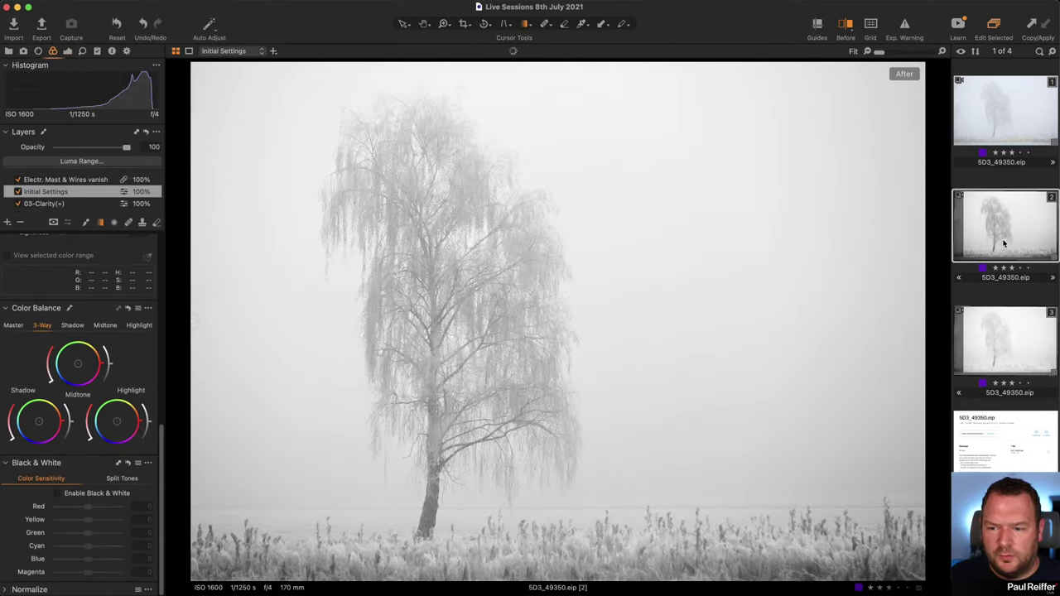
scroll(62, 199, "down", 2)
left_click(61, 203)
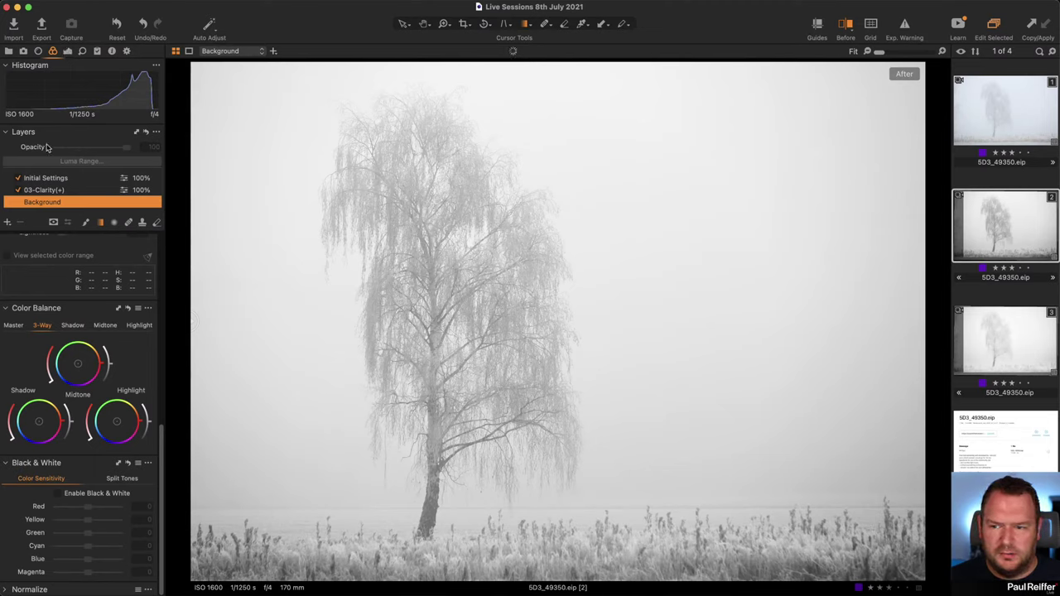
left_click(56, 191)
left_click(56, 179)
scroll(56, 179, "up", 1)
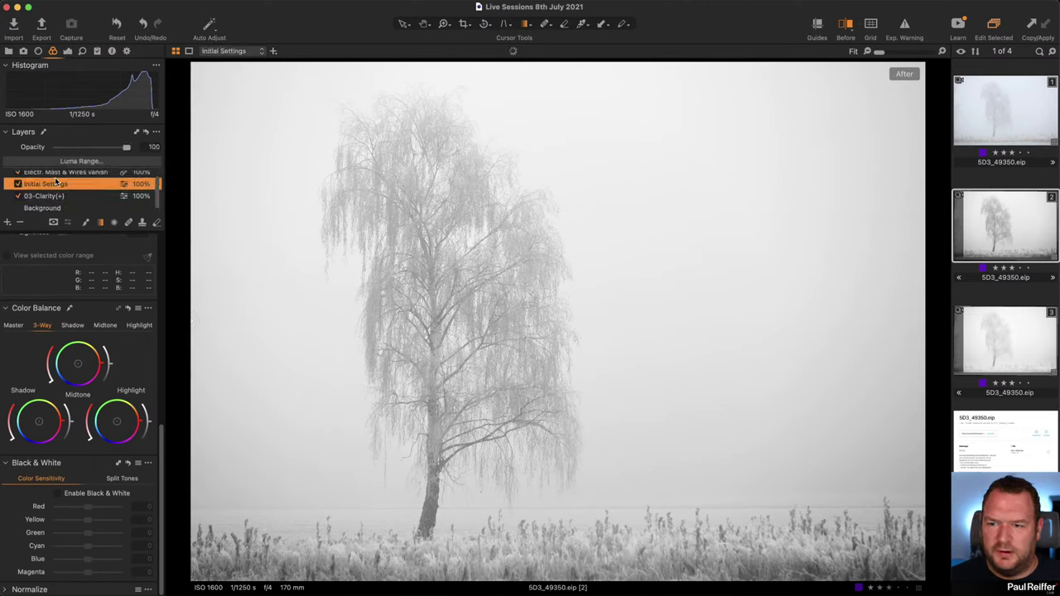
left_click(57, 179)
scroll(57, 204, "down", 1)
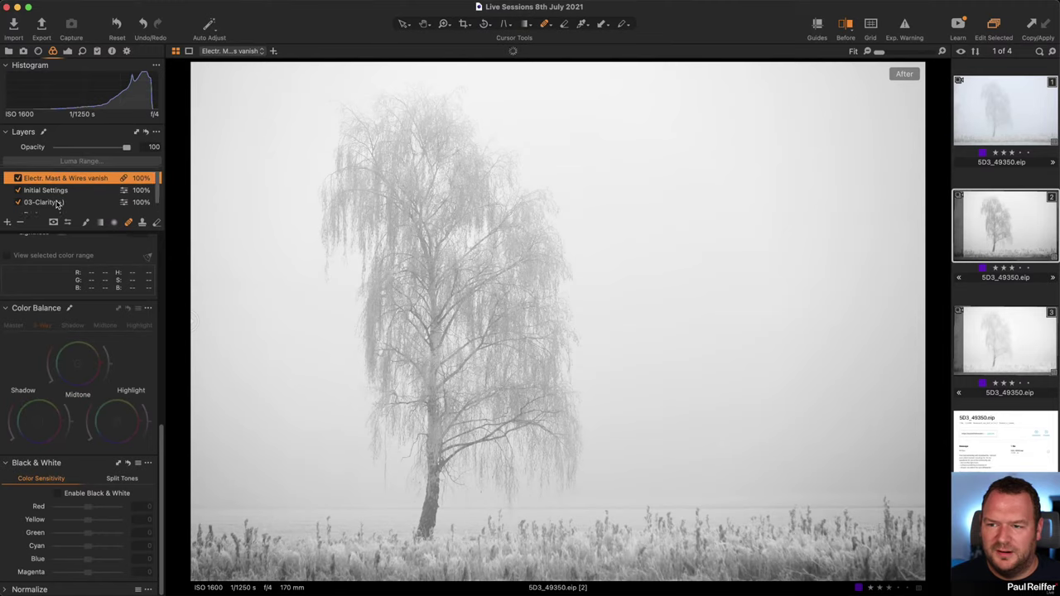
left_click(53, 202)
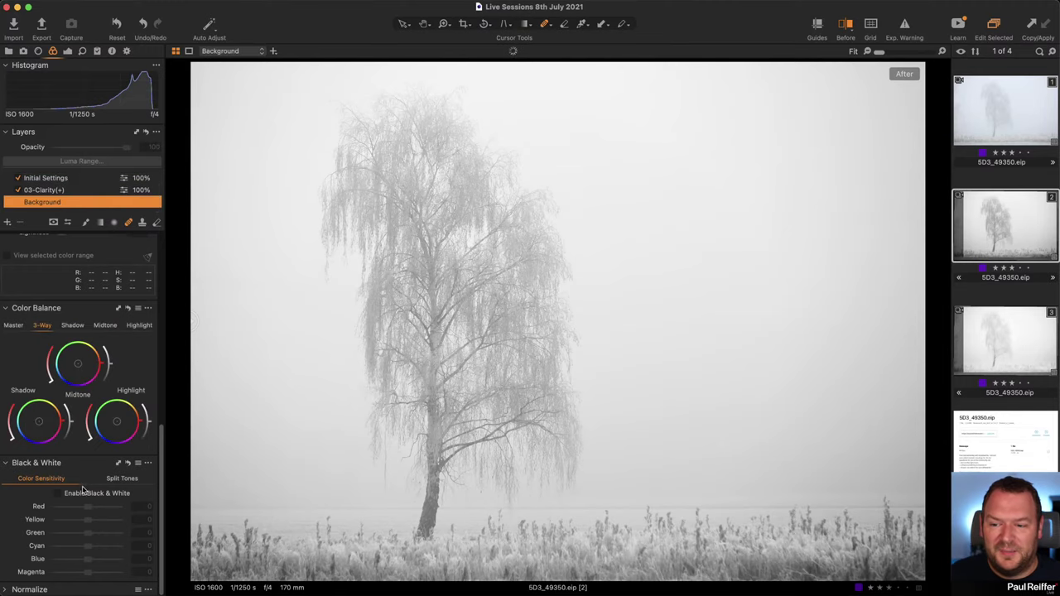
Step: Compare variant 2 with the brighter third variant, then select variant 2's Initial Settings layer
left_click(985, 337)
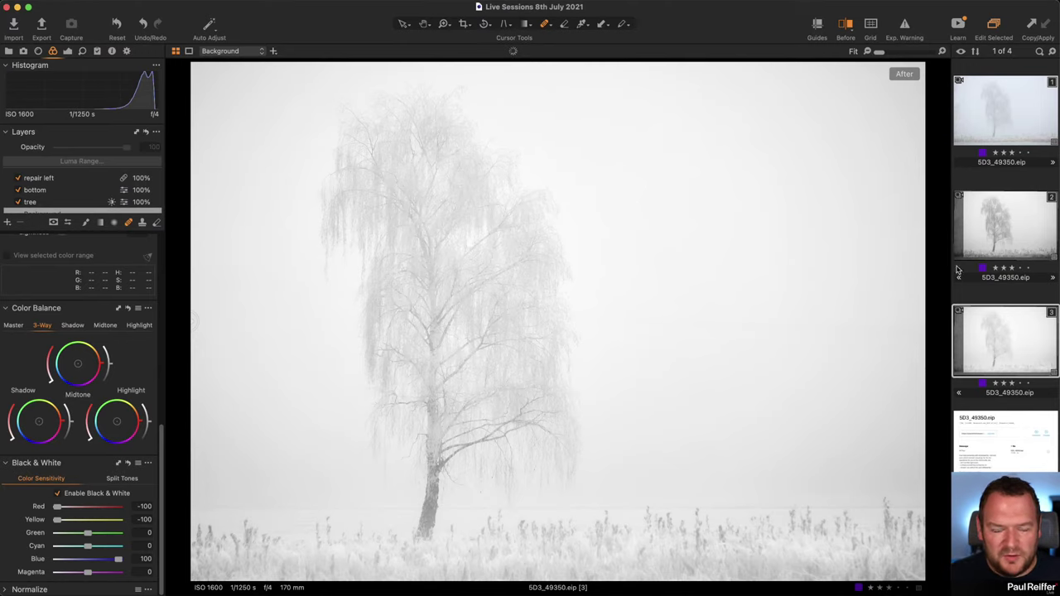
left_click(1002, 232)
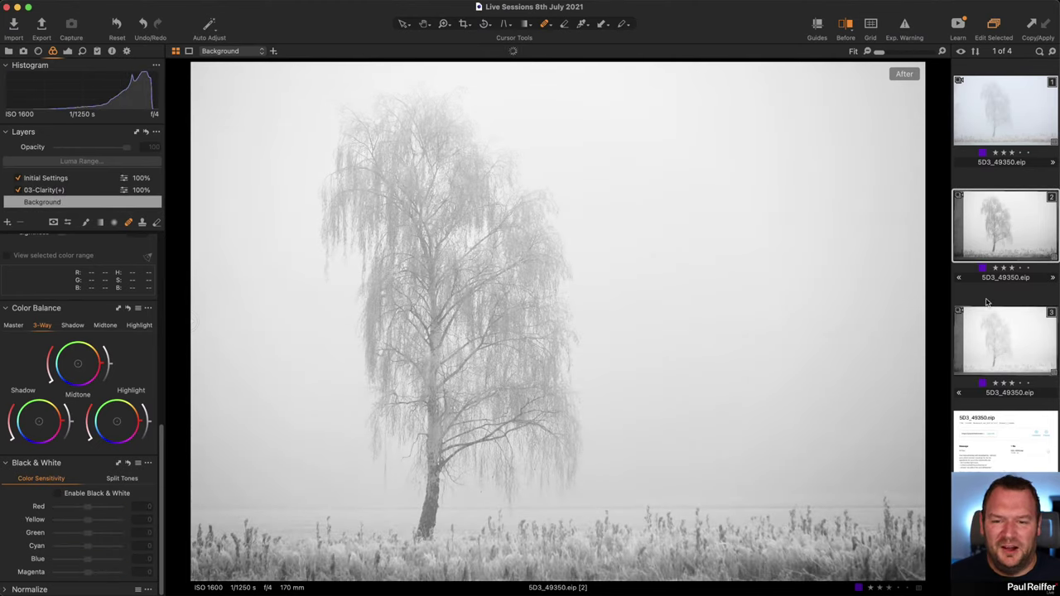
left_click(994, 329)
left_click(997, 237)
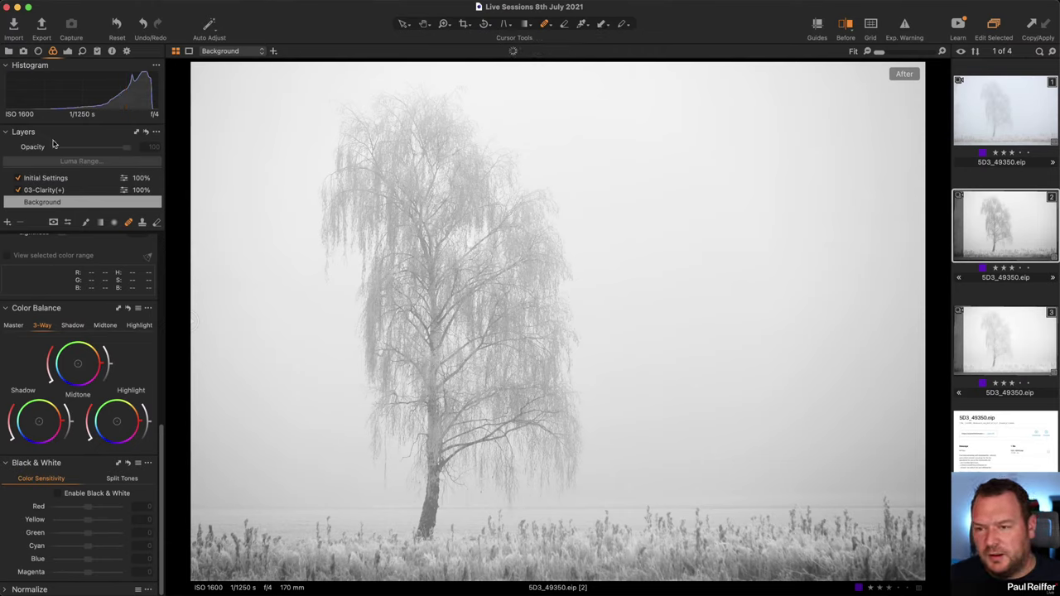
scroll(78, 373, "up", 8)
left_click(68, 52)
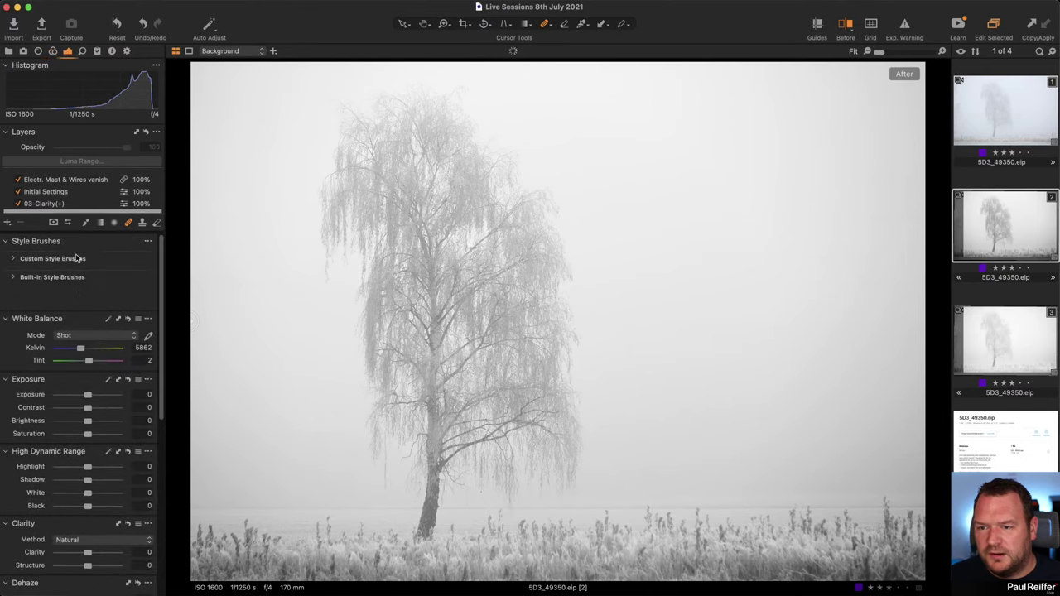
scroll(45, 202, "down", 1)
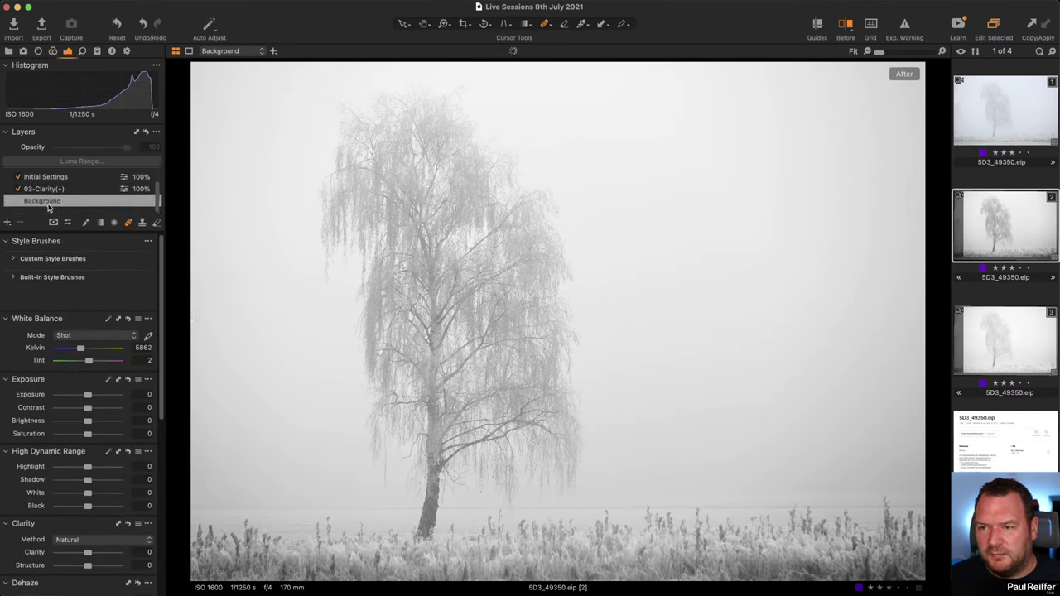
left_click(53, 179)
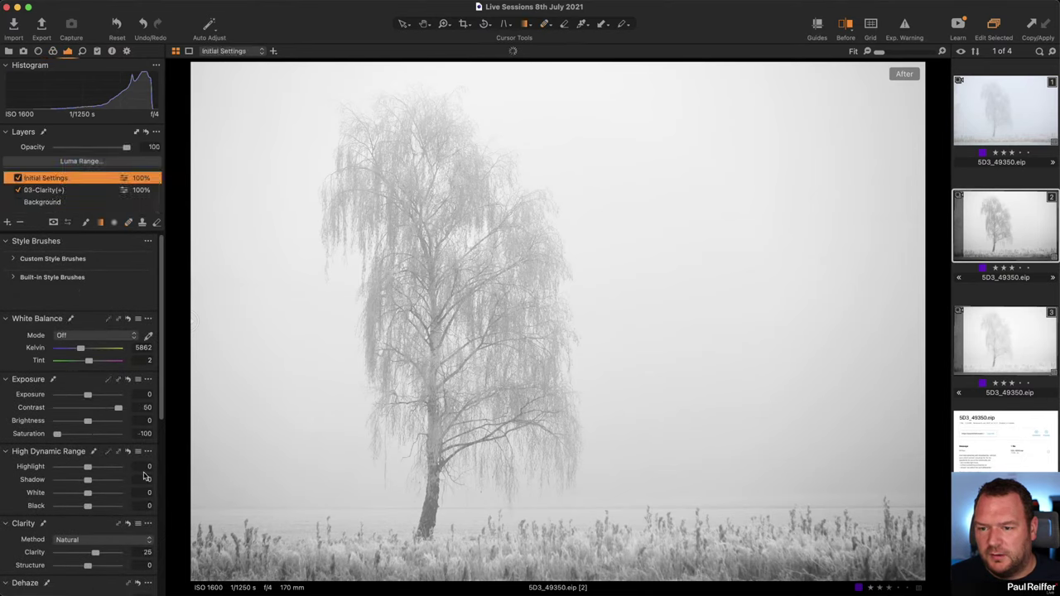
Step: Briefly raise variant 2's Saturation, return it to −100, then view variants 3 and 1
mouse_move(57, 434)
left_mouse_down()
mouse_move(86, 436)
mouse_move(43, 440)
left_mouse_up()
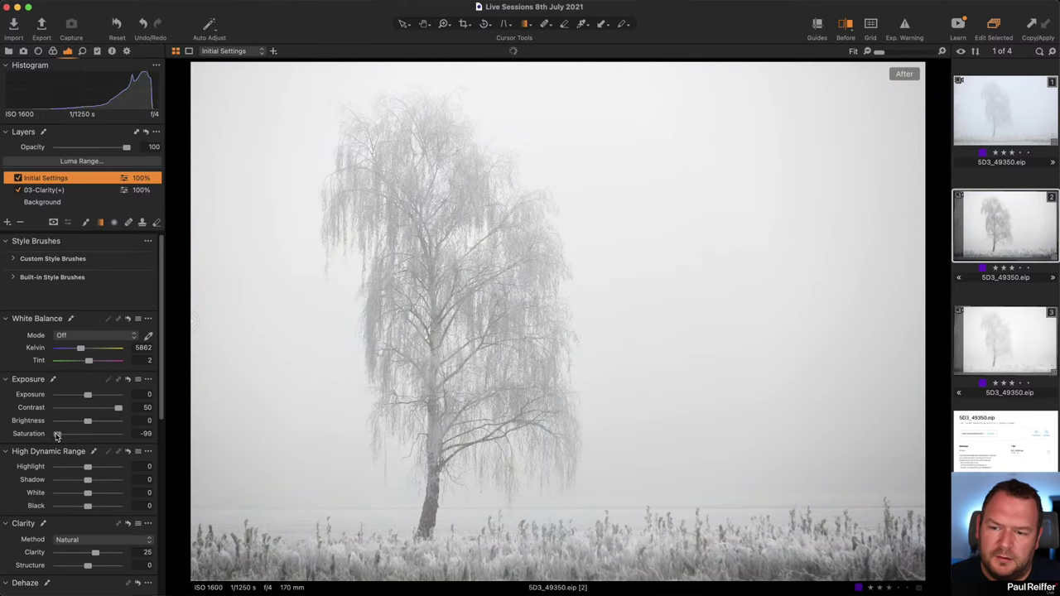
left_click_drag(57, 437, 27, 432)
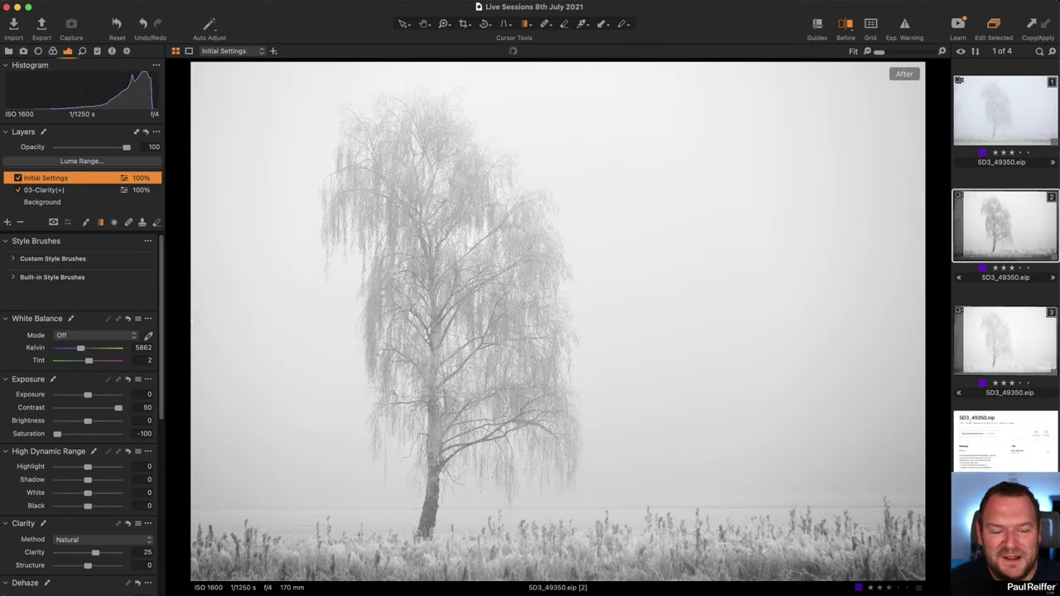
left_click(1025, 348)
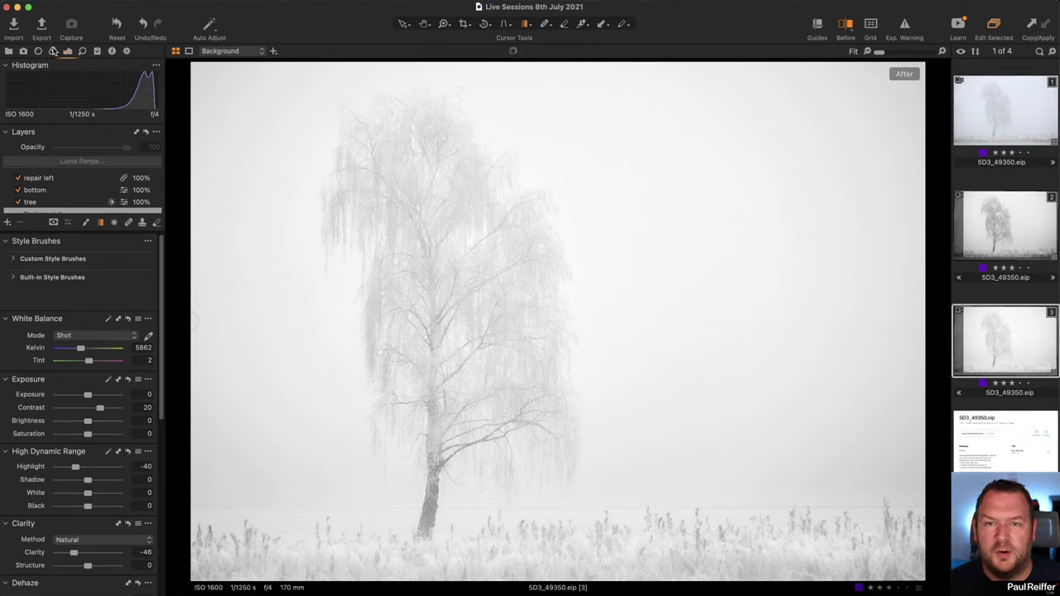
left_click(53, 51)
scroll(89, 467, "down", 10)
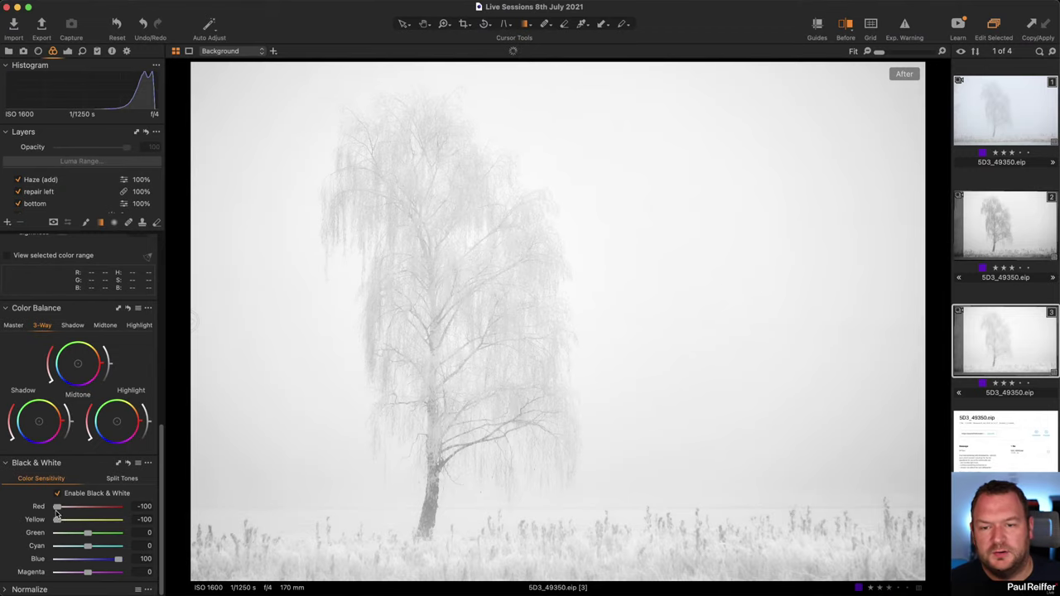
left_click(1025, 115)
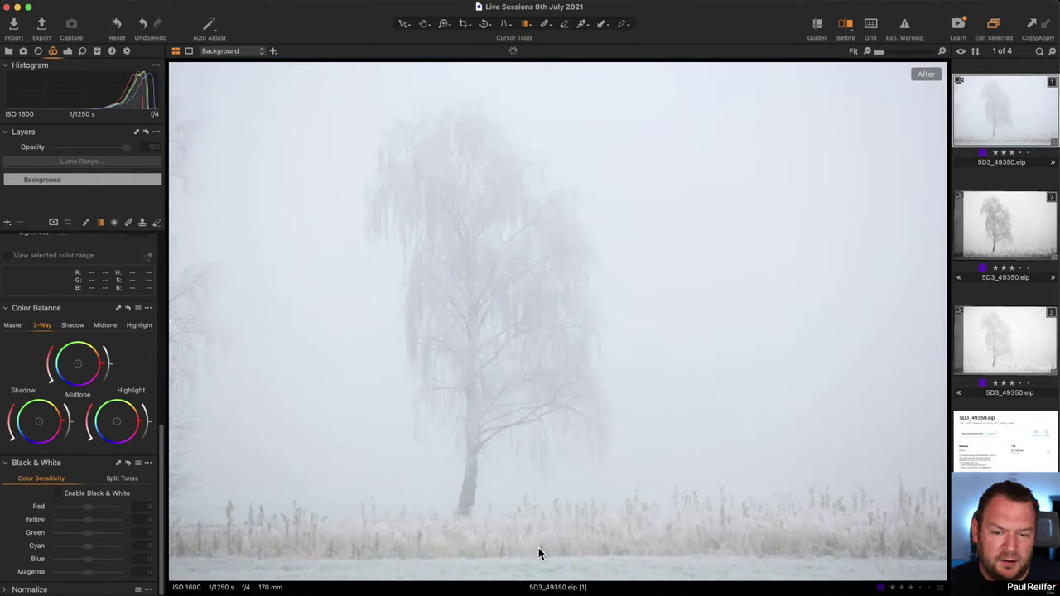
Step: Clone variant 3 and try brighter yellows and darker cyans and blues in Black & White
left_click(1008, 330)
right_click(1009, 331)
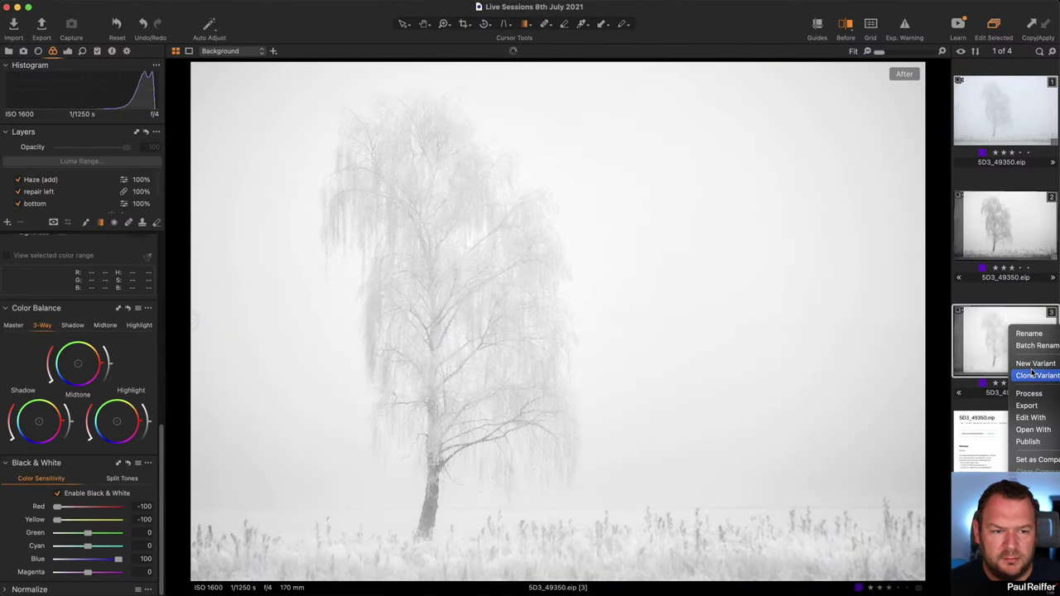
left_click(353, 453)
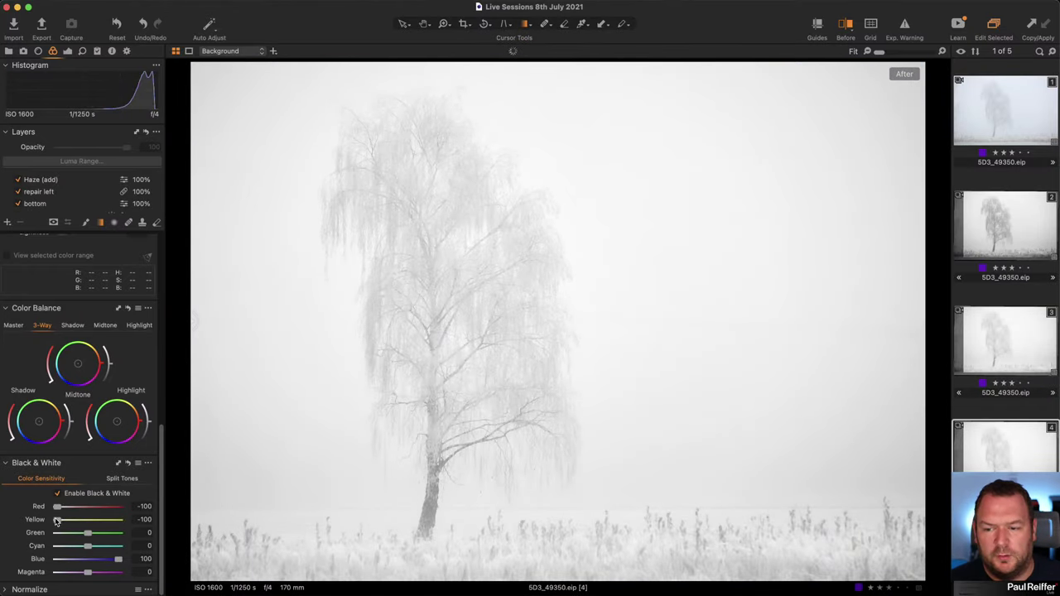
left_click_drag(56, 520, 130, 526)
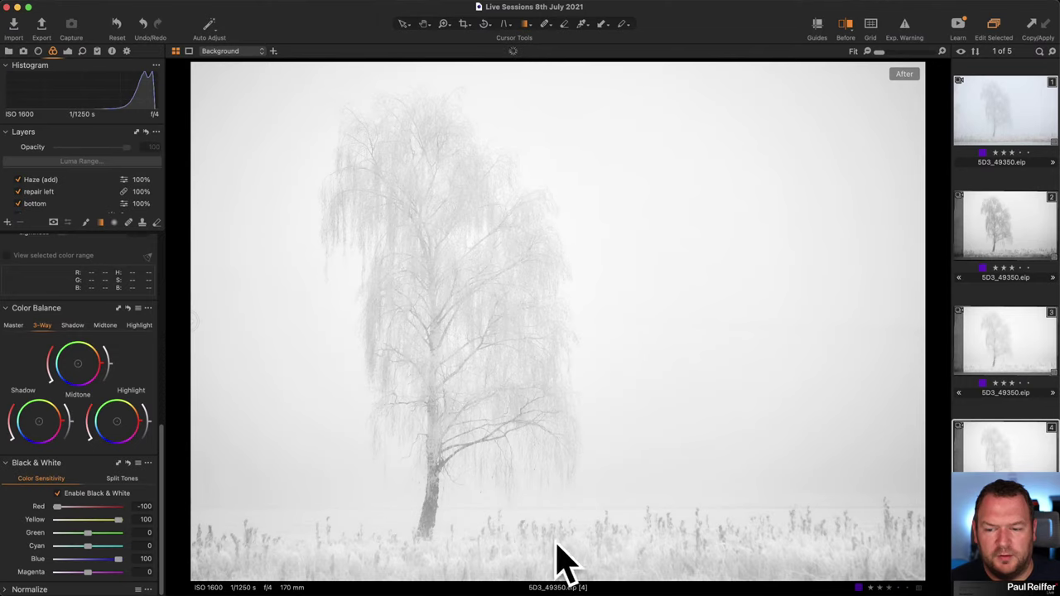
left_click_drag(89, 549, 56, 547)
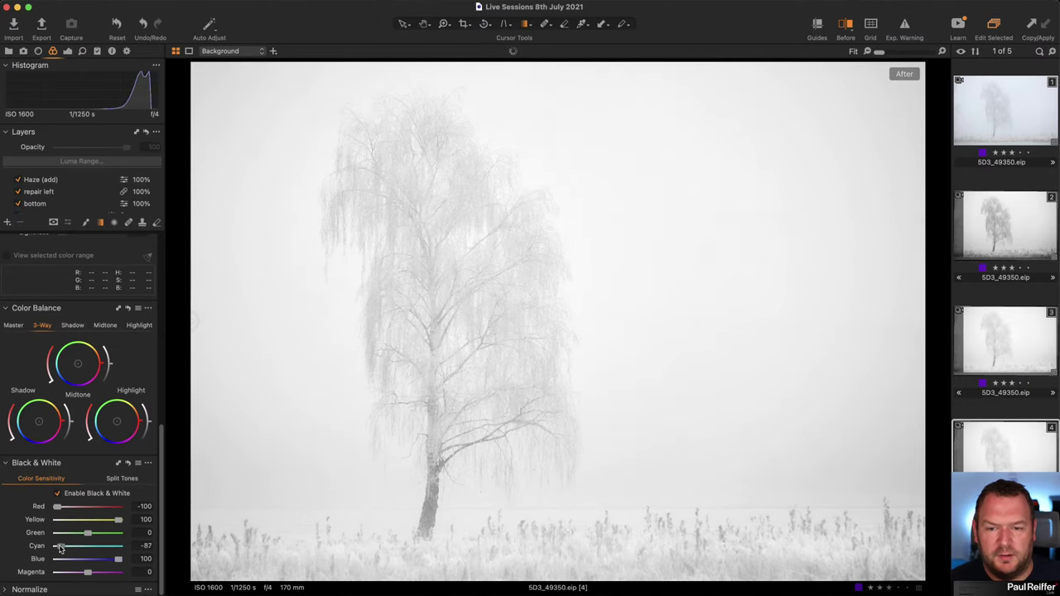
left_click_drag(118, 560, 56, 561)
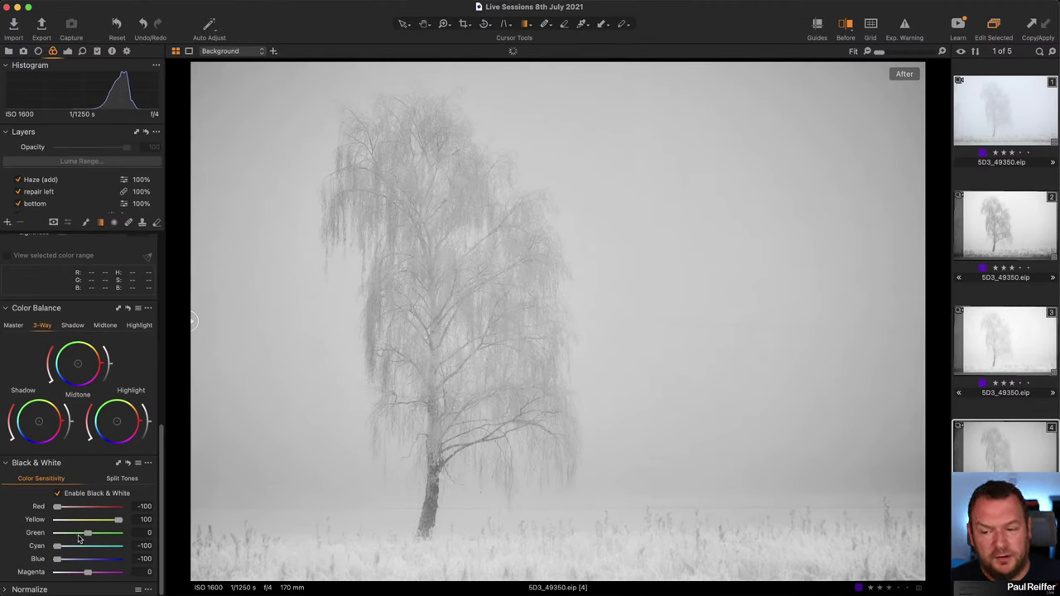
left_click(999, 101)
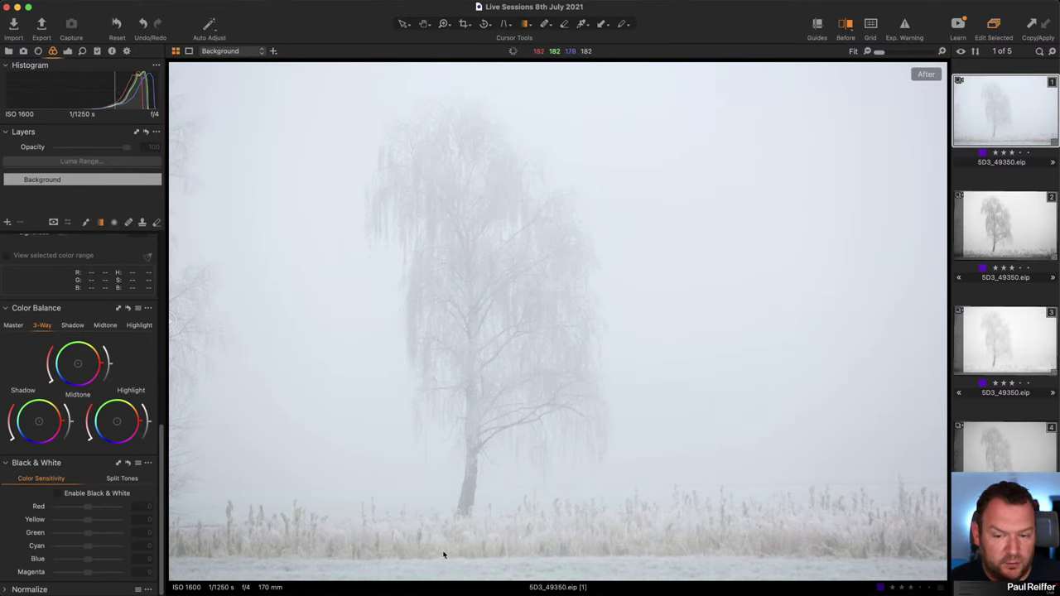
Step: On variant 4, set Black & White Magenta and Red to 100 and Green to 2
left_click(1003, 431)
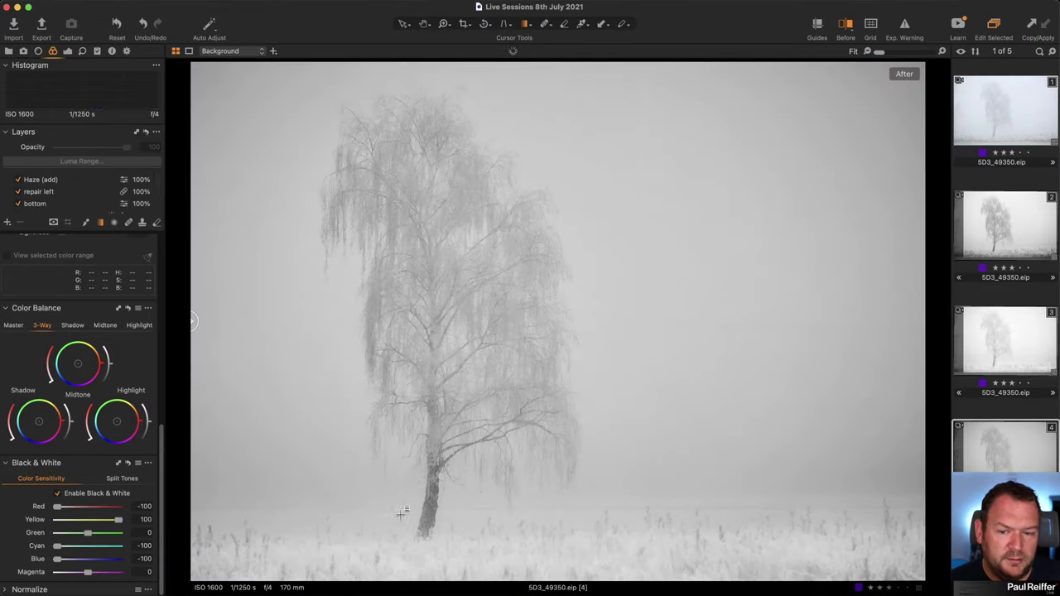
left_click_drag(89, 574, 235, 507)
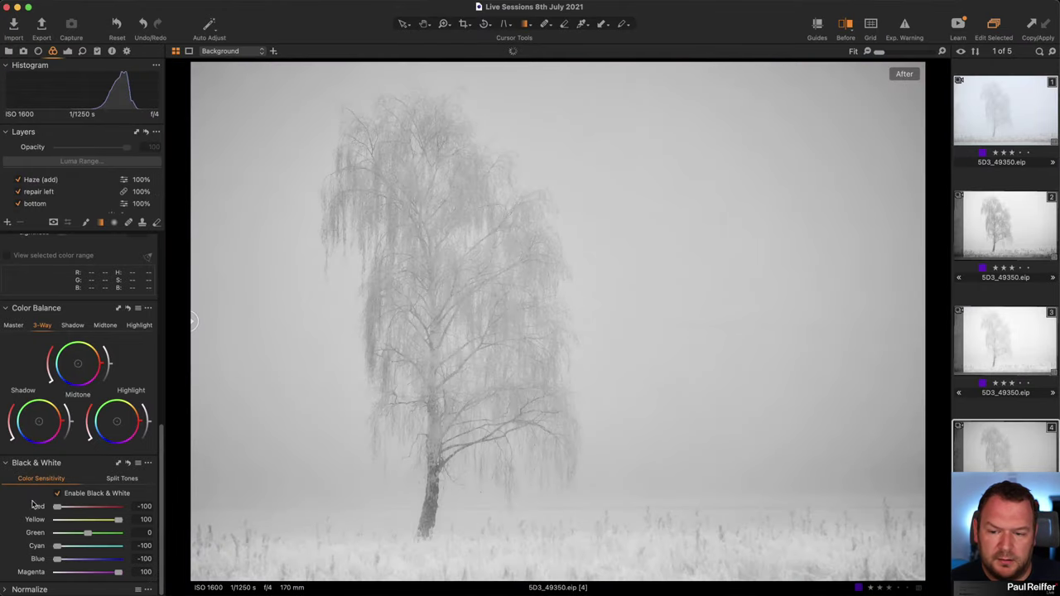
left_click_drag(58, 506, 248, 519)
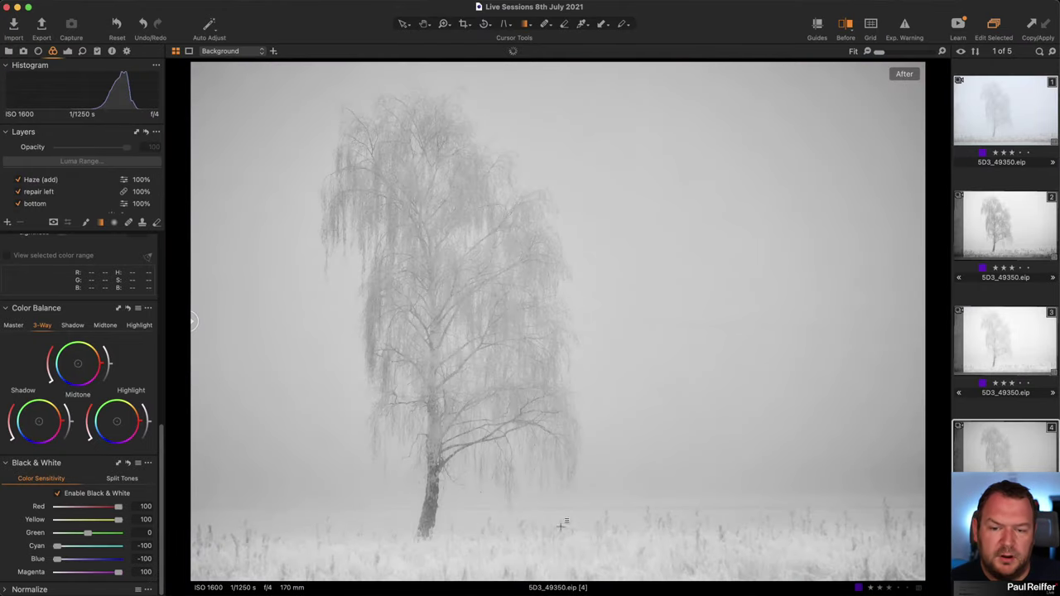
mouse_move(86, 536)
left_mouse_down()
mouse_move(175, 543)
mouse_move(90, 538)
left_mouse_up()
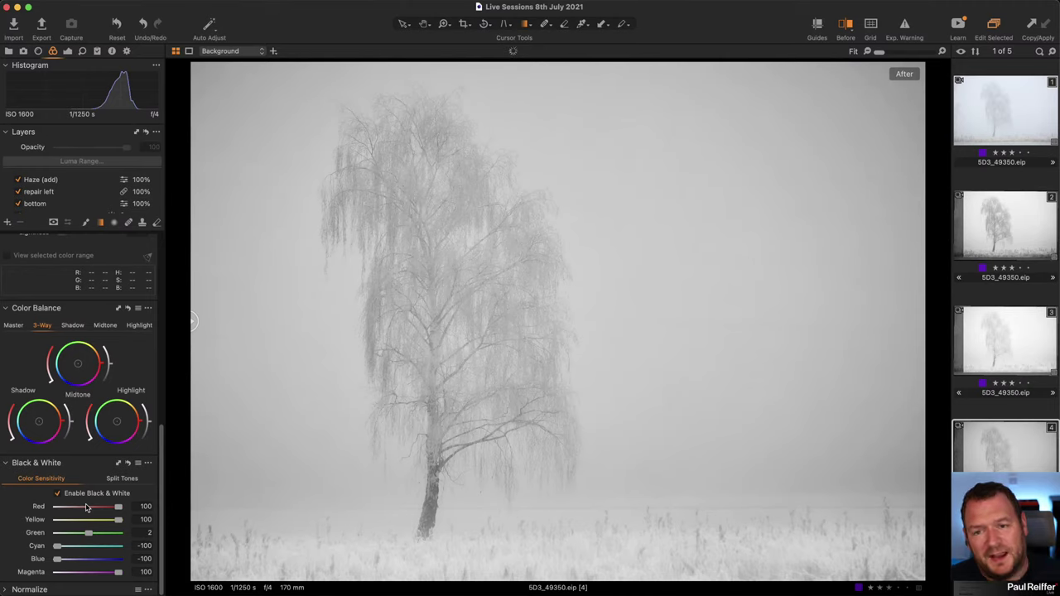
left_click(1005, 224)
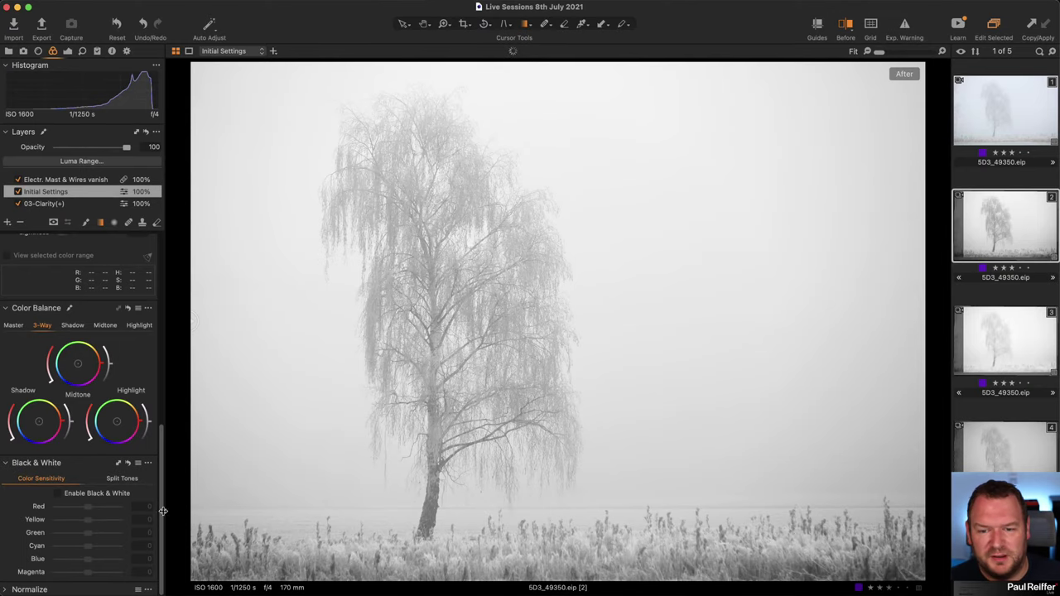
Step: Reset variant 4's Red, Yellow and remaining B&W sensitivities to 0, then select its Background layer
left_click(1000, 456)
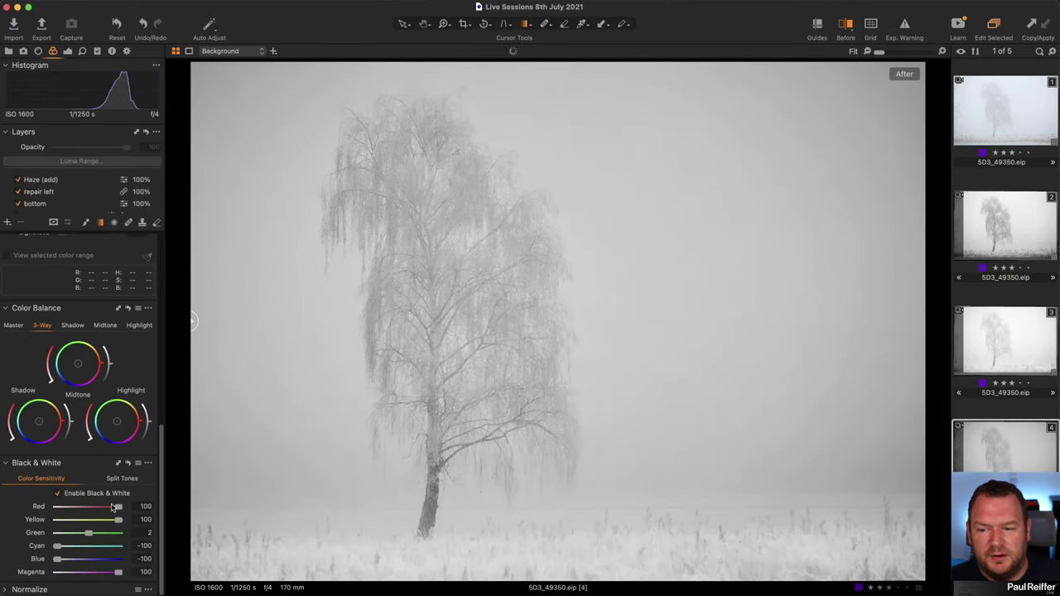
double_click(118, 506)
double_click(118, 520)
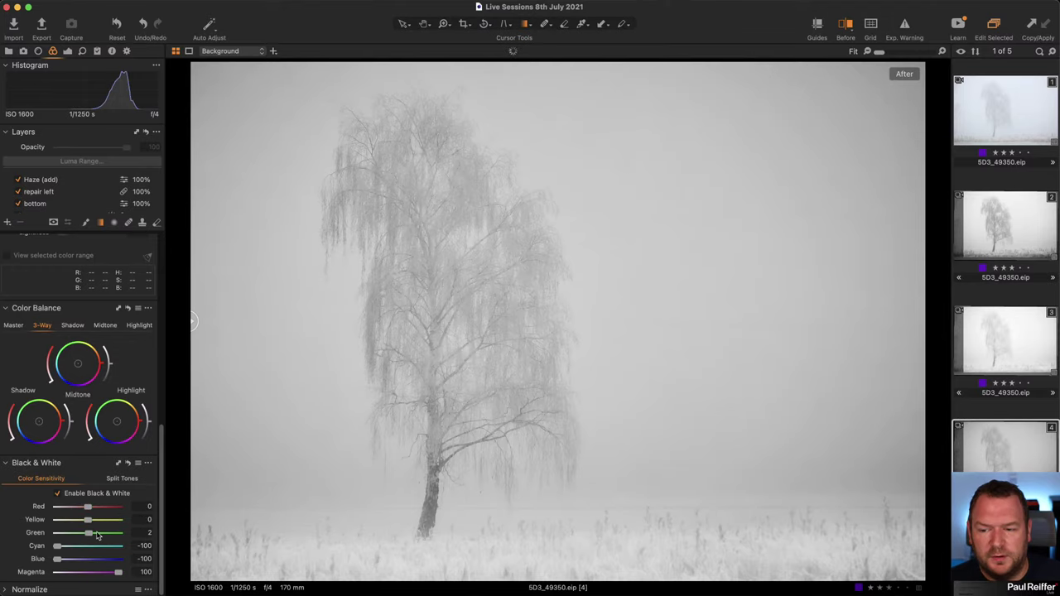
left_click(128, 463)
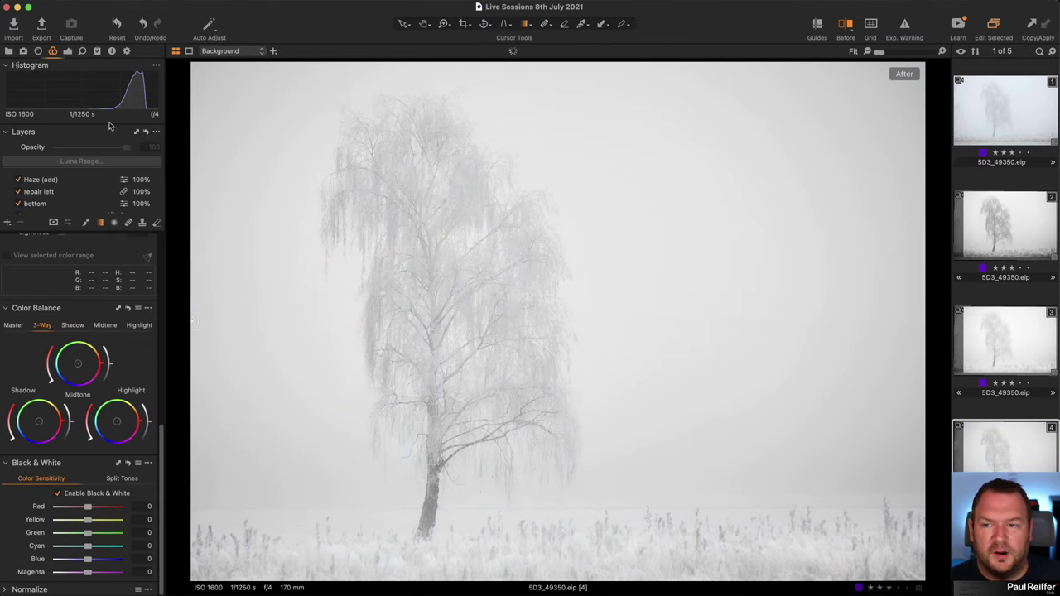
left_click(69, 51)
left_click(73, 212)
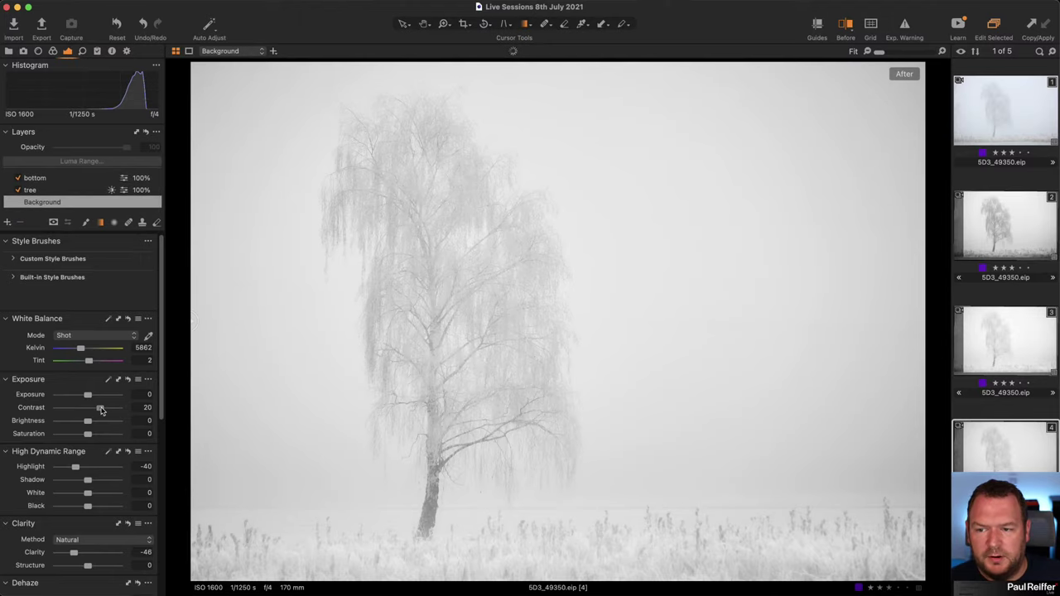
Step: Try Background contrast at 25, 19 and a flat low value, reset exposure, and settle Contrast at 0
mouse_move(101, 410)
left_mouse_down()
mouse_move(82, 422)
mouse_move(83, 400)
left_mouse_up()
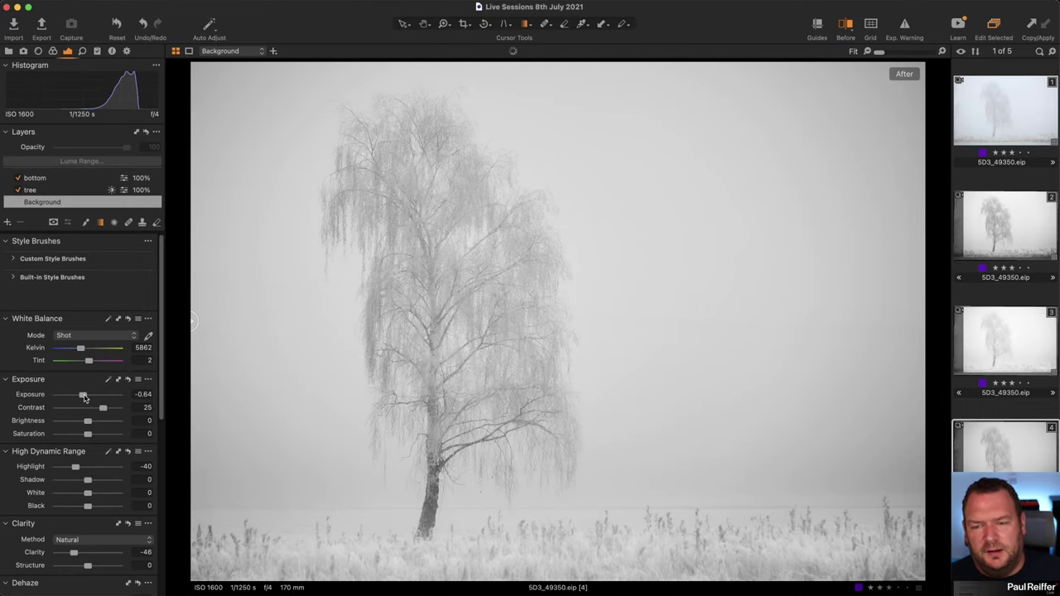
double_click(84, 395)
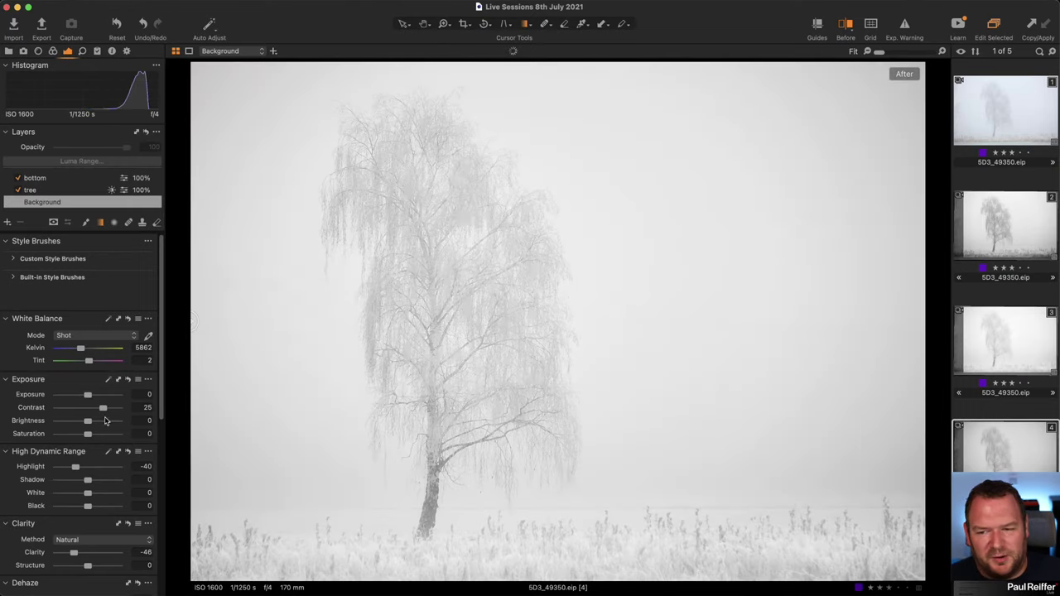
left_click_drag(102, 408, 98, 410)
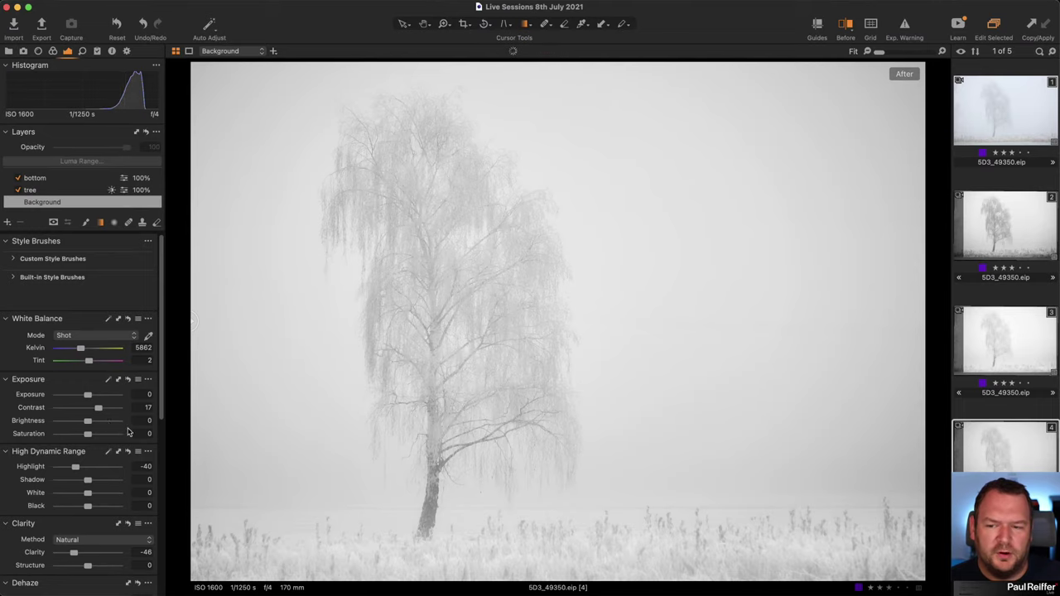
double_click(97, 408)
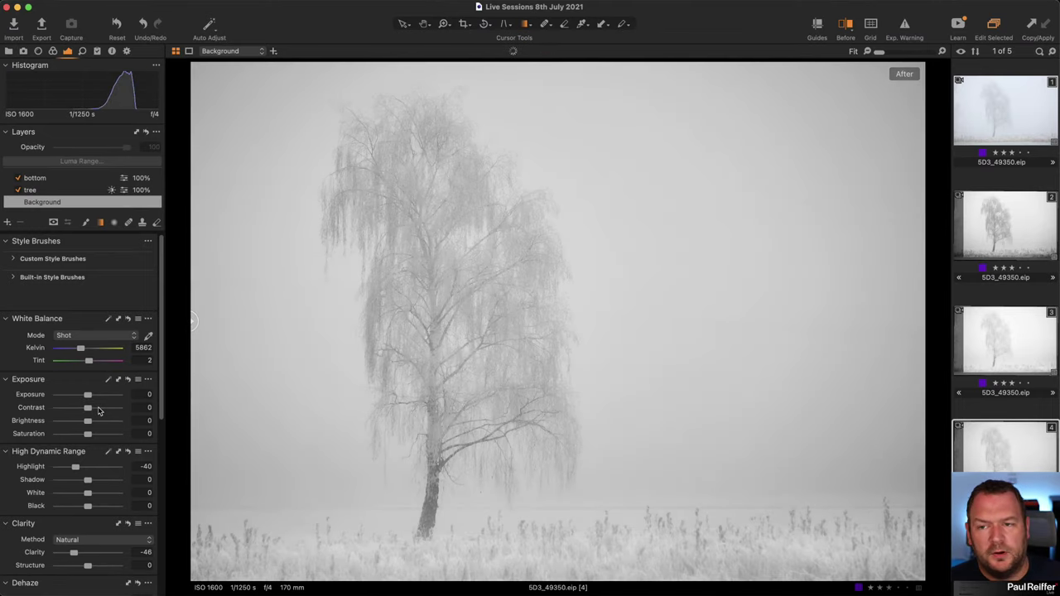
left_click_drag(98, 411, 104, 411)
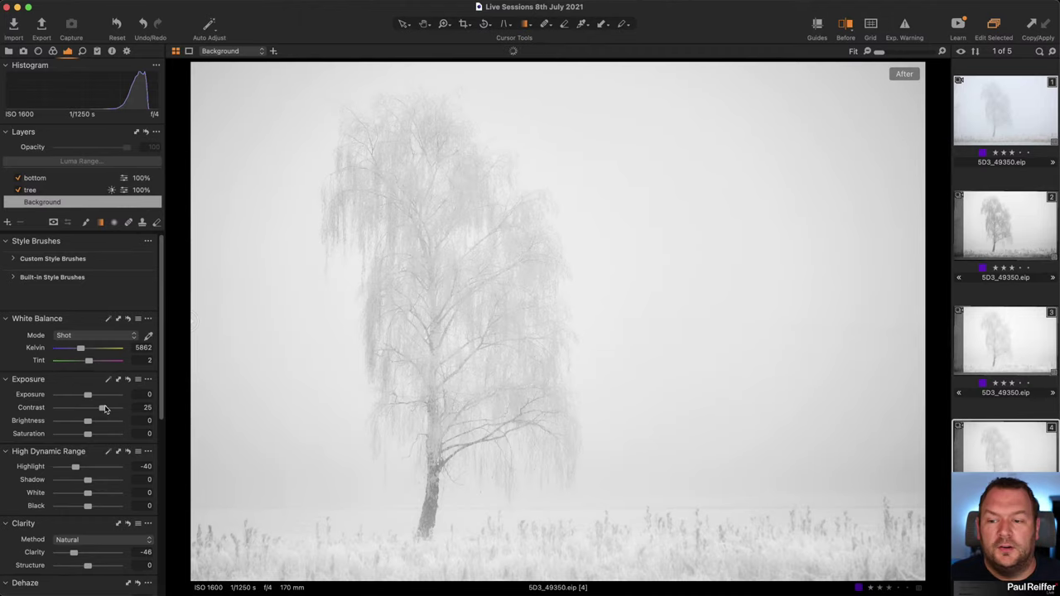
left_click_drag(102, 408, 117, 408)
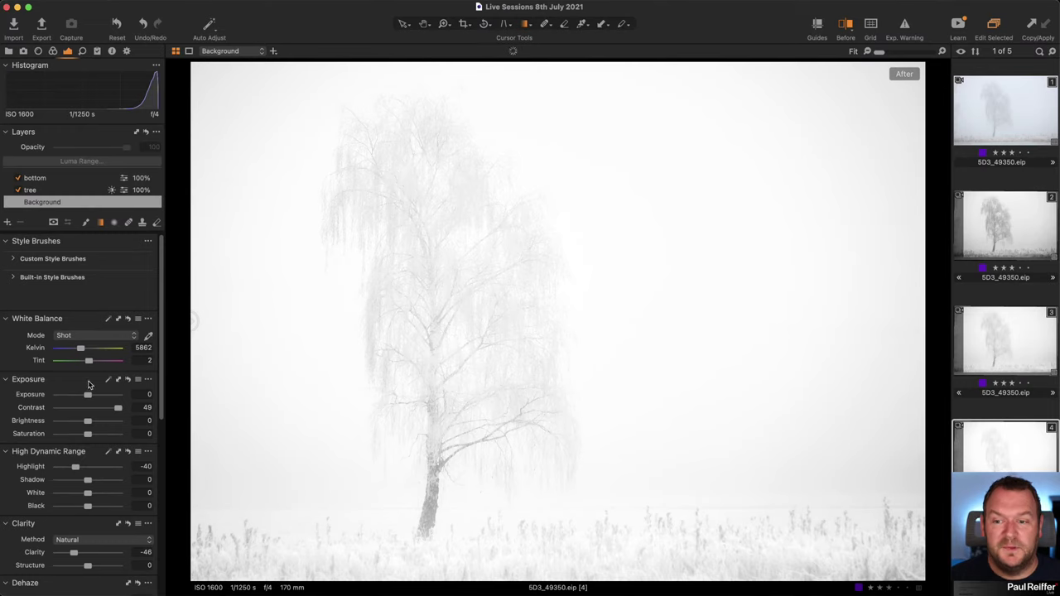
left_click_drag(117, 407, 58, 417)
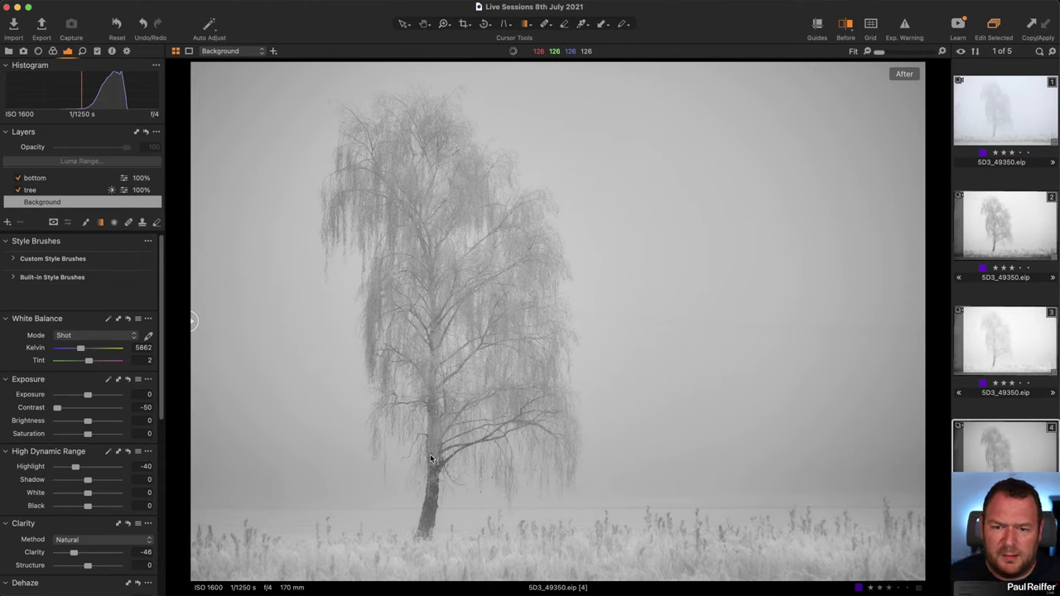
double_click(57, 408)
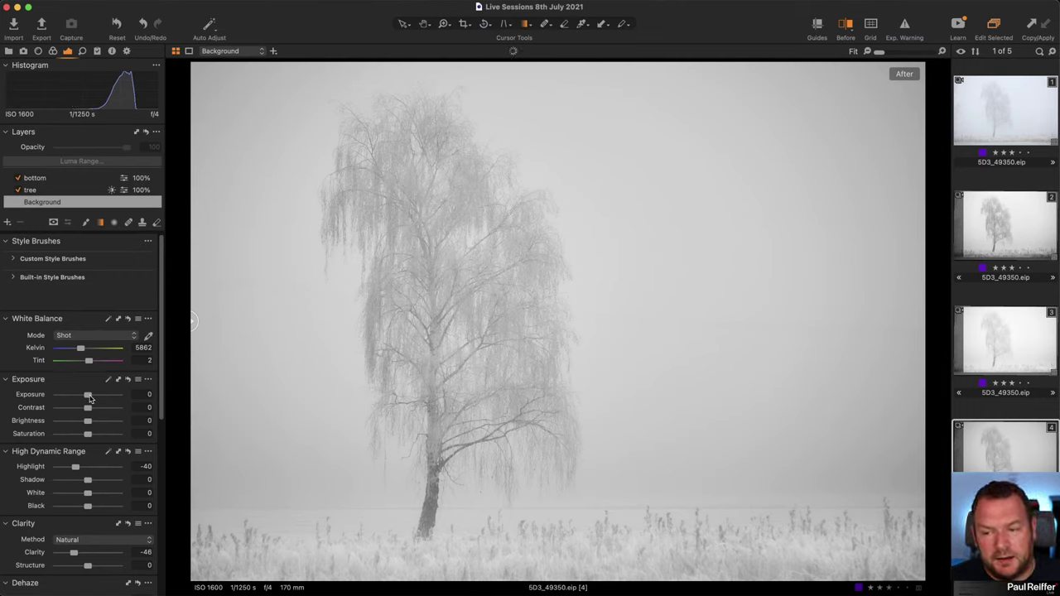
Step: Try exposure −1.54 and contrast 50 on the Background, then reset exposure to 0 and set Contrast 13
left_click_drag(88, 395, 77, 398)
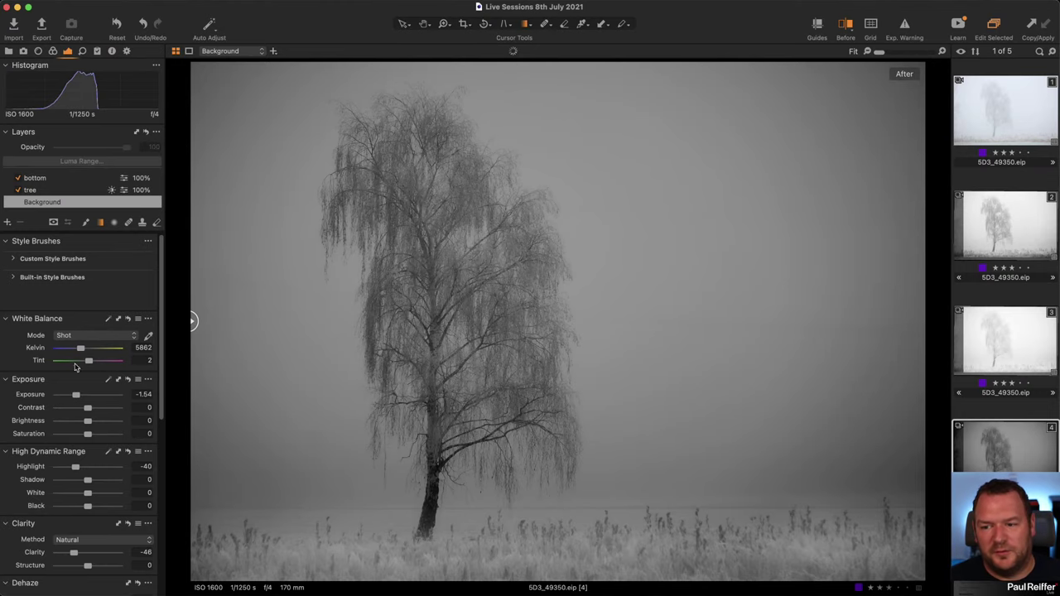
left_click_drag(78, 396, 79, 397)
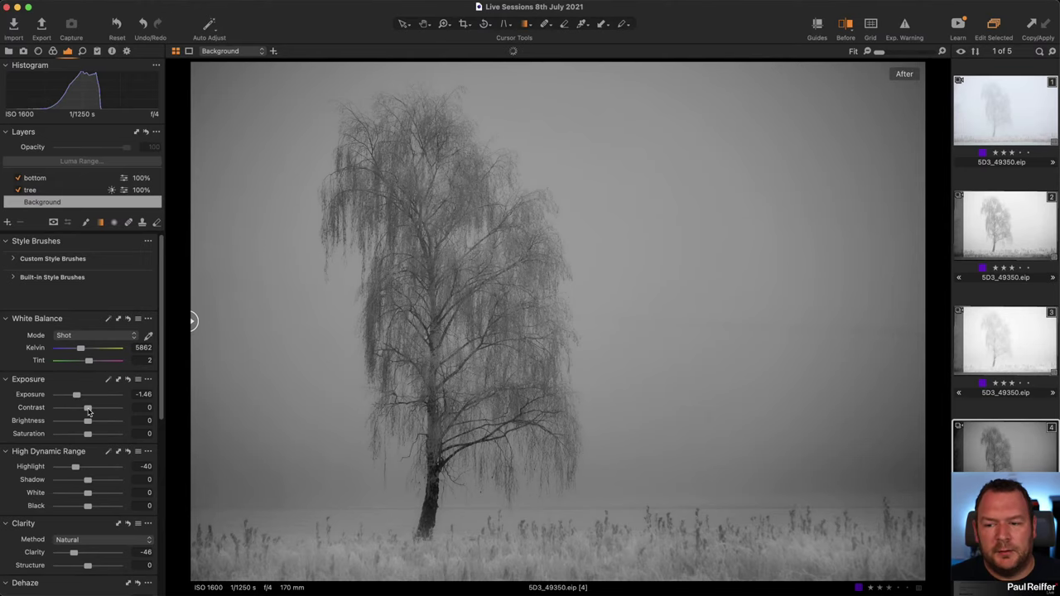
left_click_drag(88, 409, 119, 412)
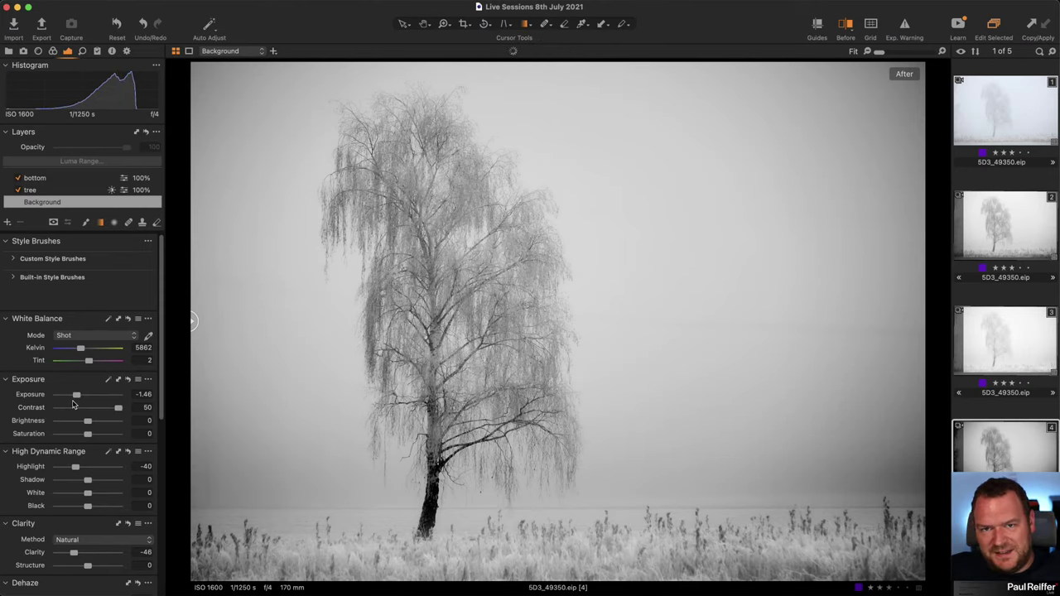
mouse_move(118, 408)
left_mouse_down()
mouse_move(101, 408)
mouse_move(112, 415)
left_mouse_up()
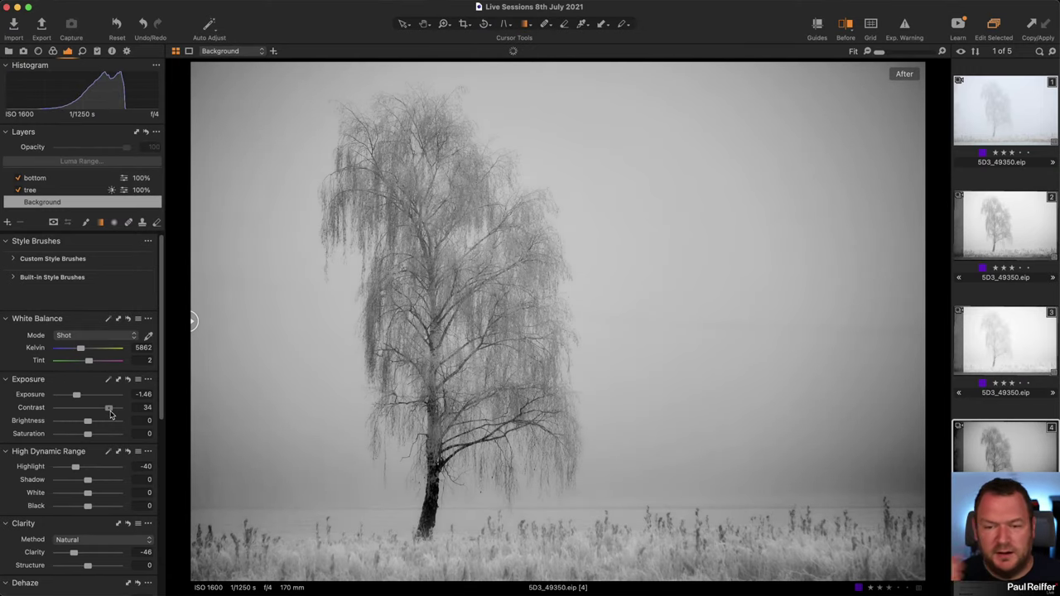
double_click(110, 410)
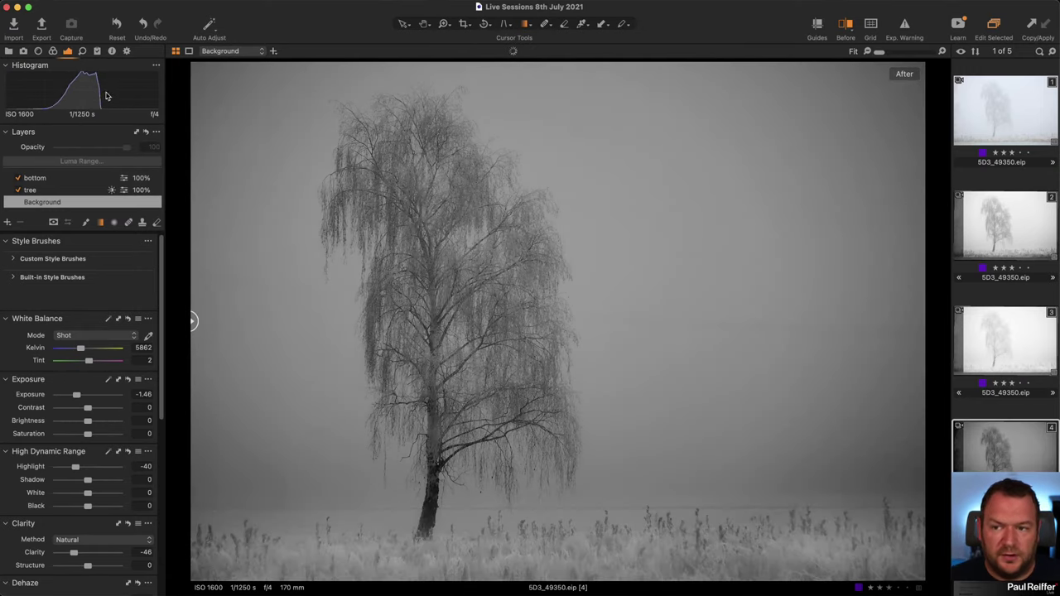
left_click_drag(77, 395, 90, 398)
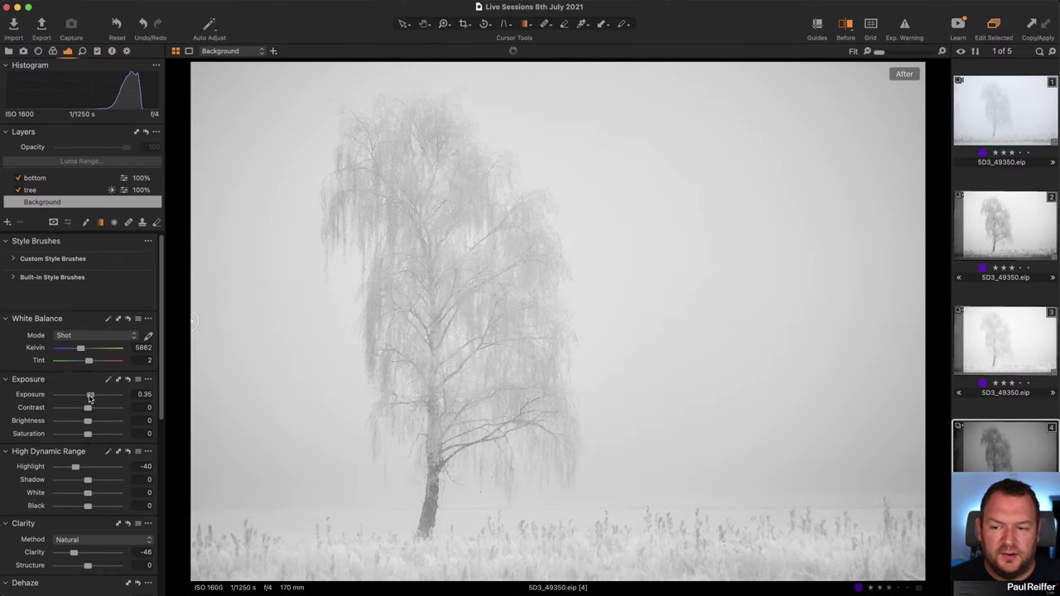
double_click(89, 396)
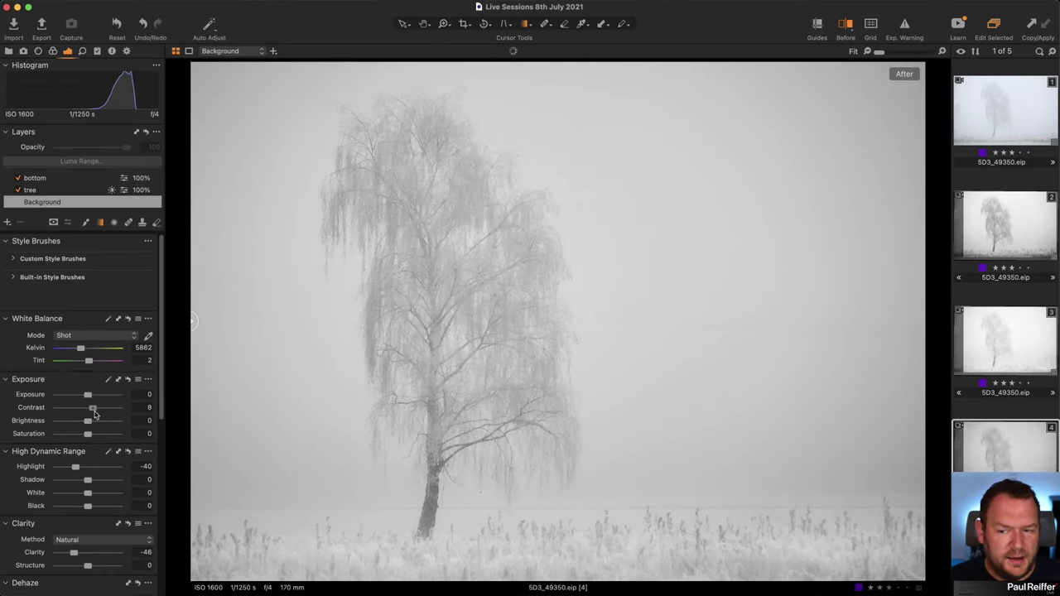
left_click_drag(88, 408, 97, 417)
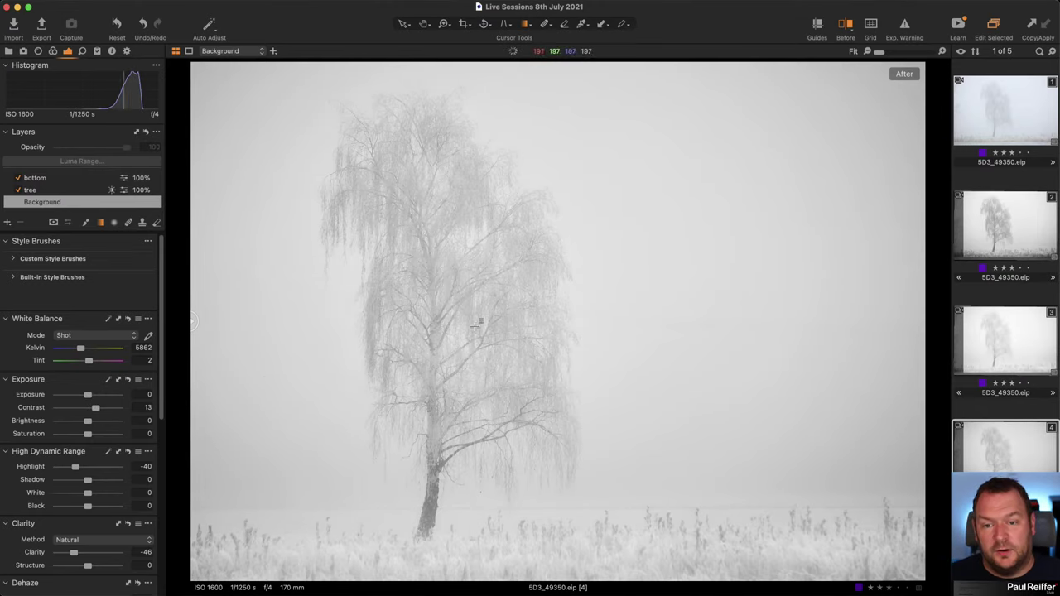
Step: Compare a Levels reset then undo it, and set the white point to 223 and black point to 108
scroll(97, 417, "down", 10)
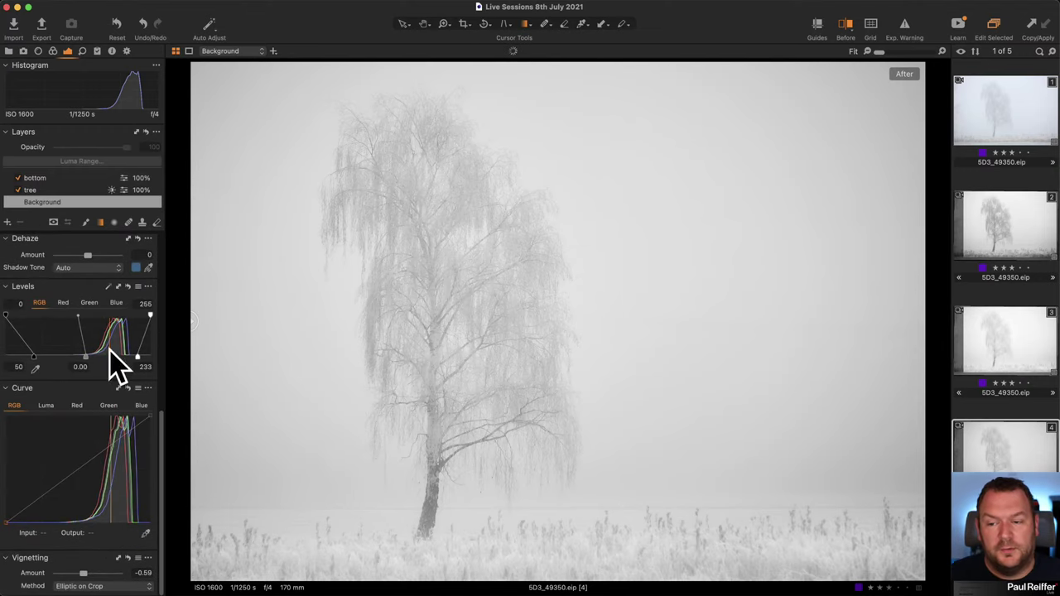
left_click(128, 288)
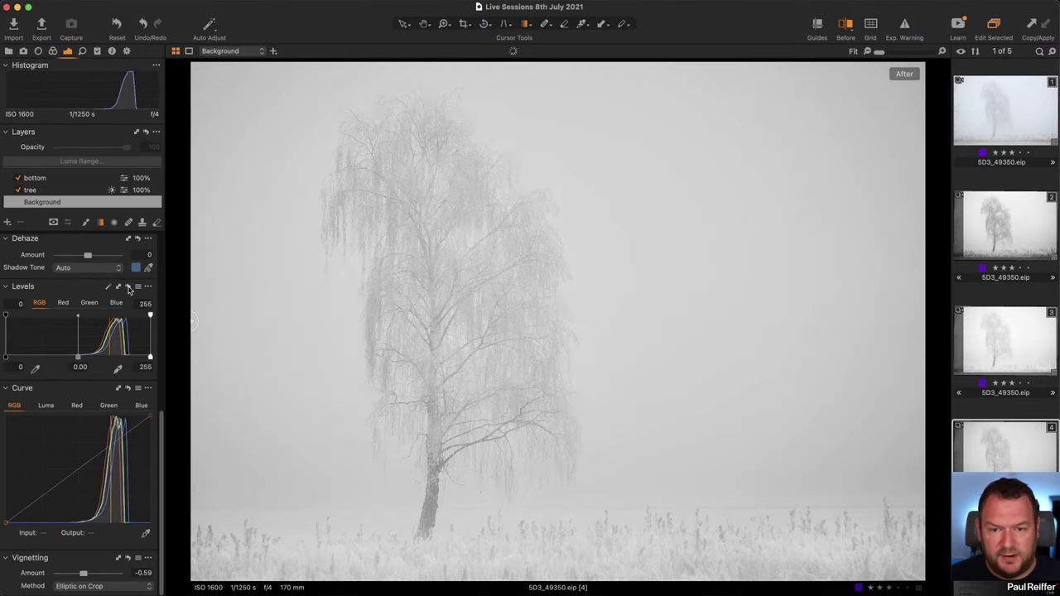
left_click(128, 287)
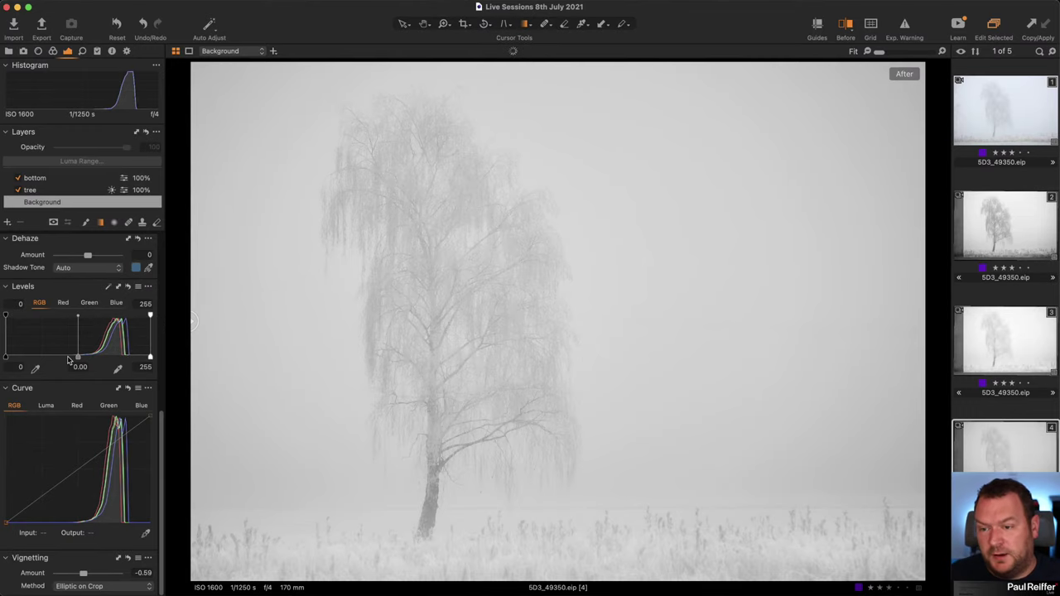
key("super+shift+l")
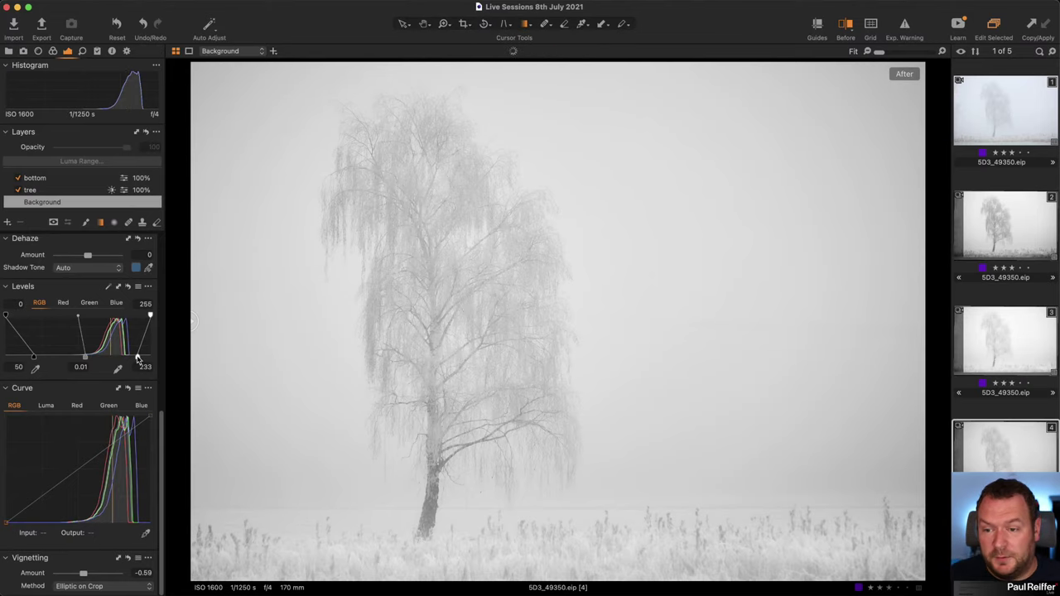
left_click_drag(137, 357, 132, 355)
left_click_drag(34, 357, 93, 357)
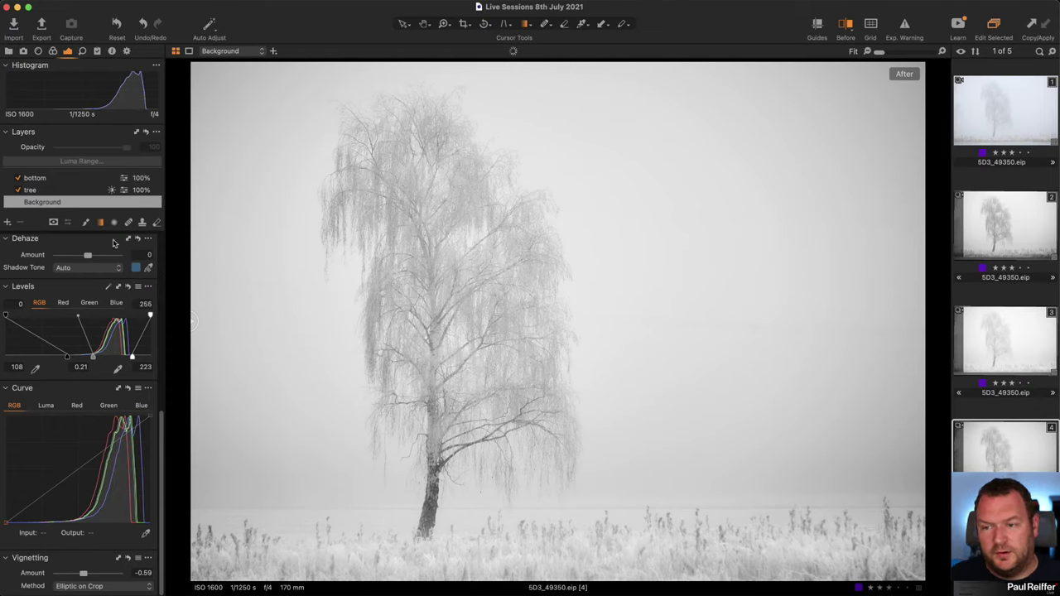
Step: Add Adjustment Layer 1, try a Levels highlight lift, and nudge its exposure slightly up
left_click(7, 222)
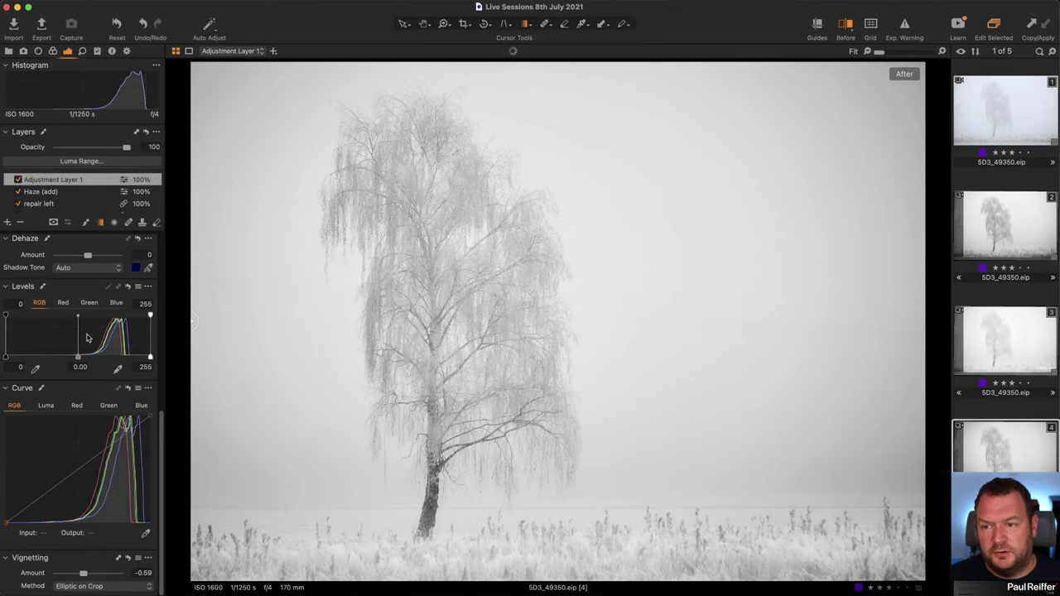
scroll(66, 327, "up", 10)
scroll(66, 327, "down", 10)
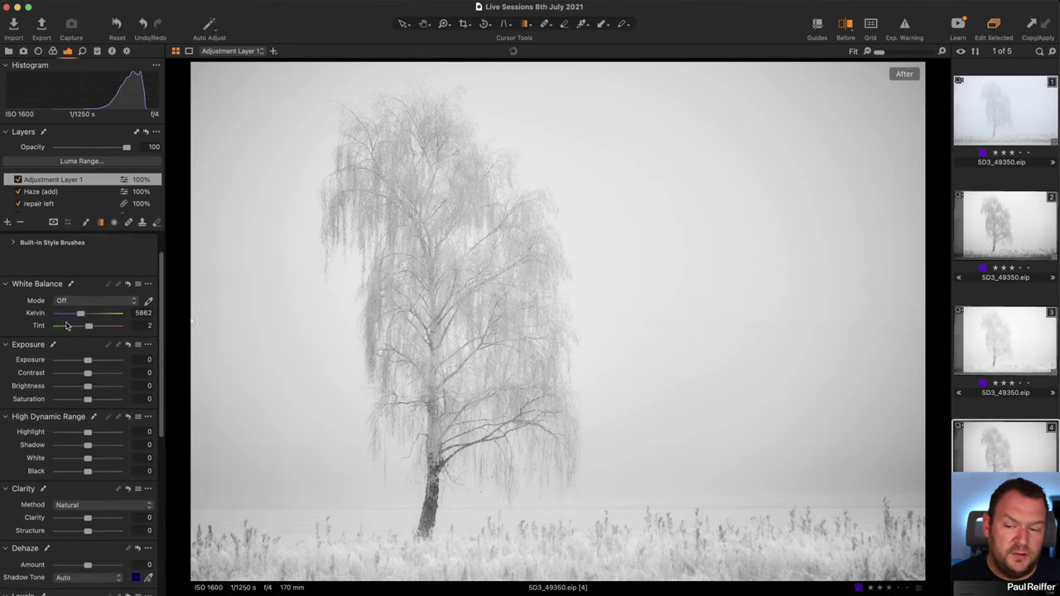
left_click_drag(150, 357, 176, 360)
scroll(64, 342, "up", 8)
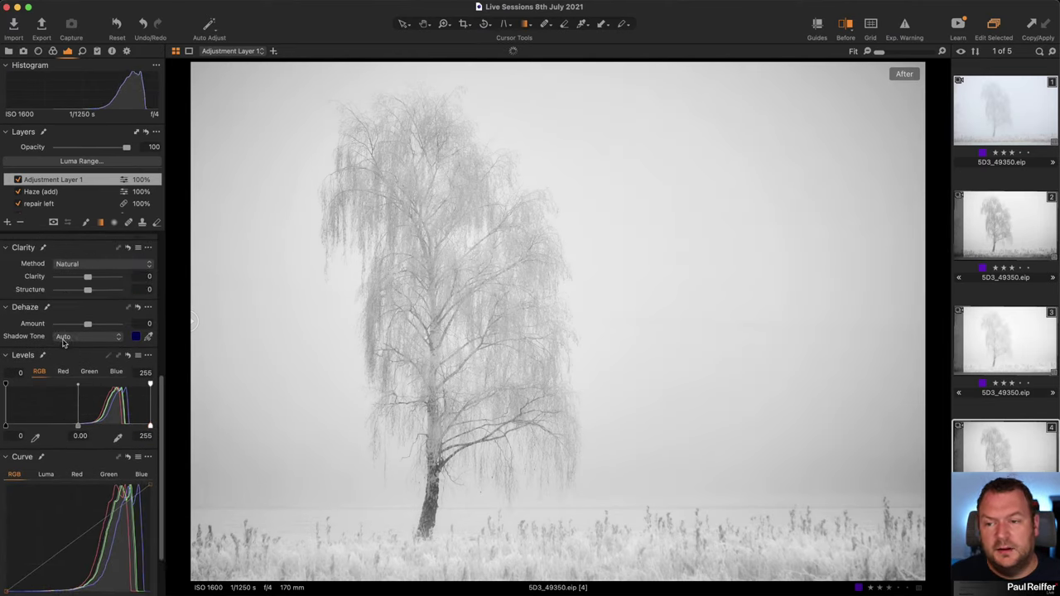
scroll(65, 342, "up", 2)
left_click_drag(90, 283, 92, 283)
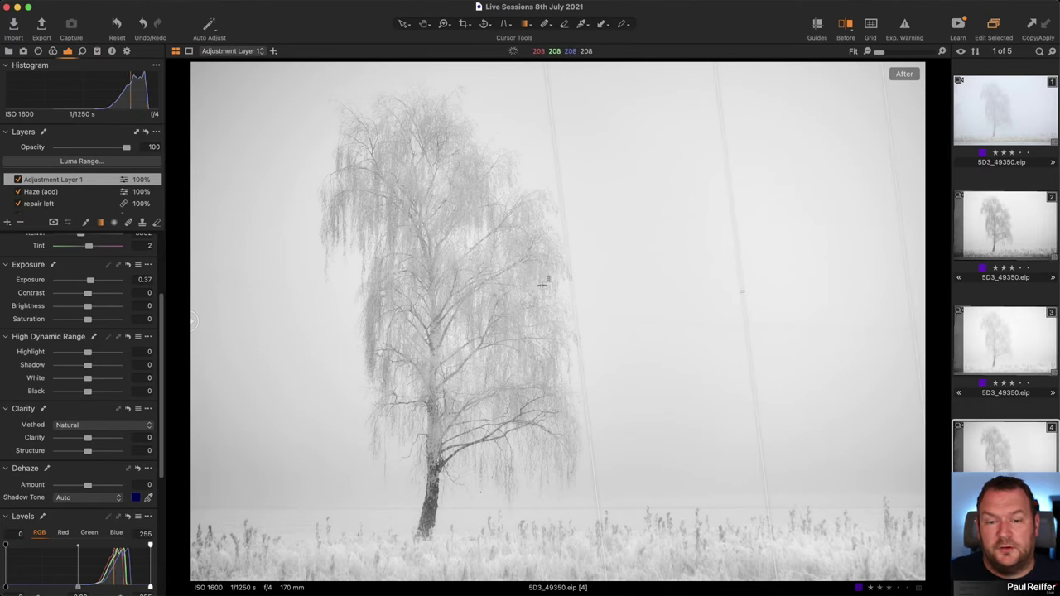
Step: Widen the right-side gradient mask's fade toward the tree and raise Exposure to 0.87
key("m")
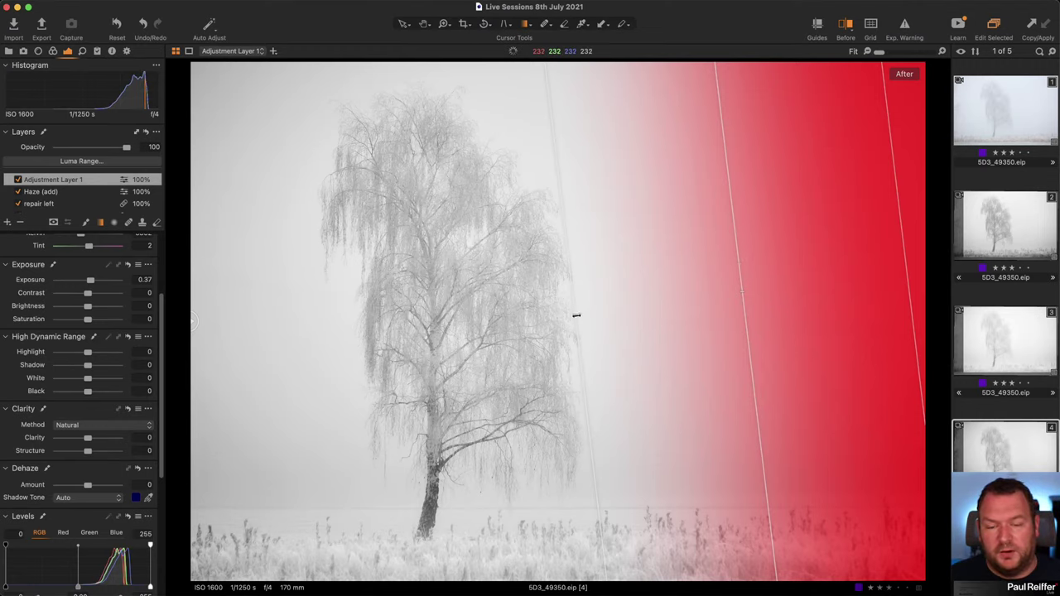
left_click_drag(576, 316, 480, 251)
left_click_drag(792, 314, 830, 316)
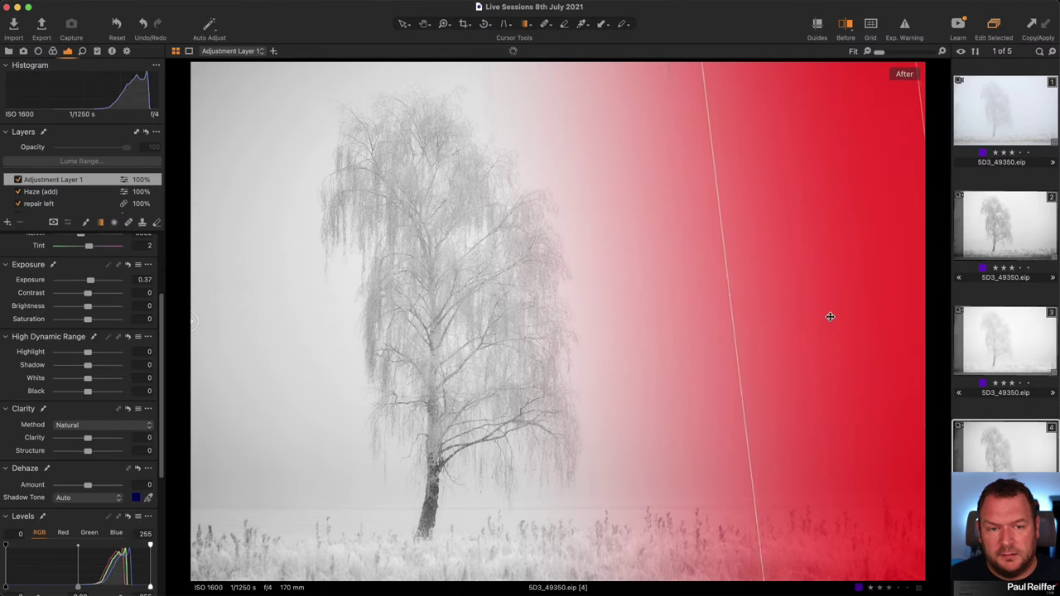
key("m")
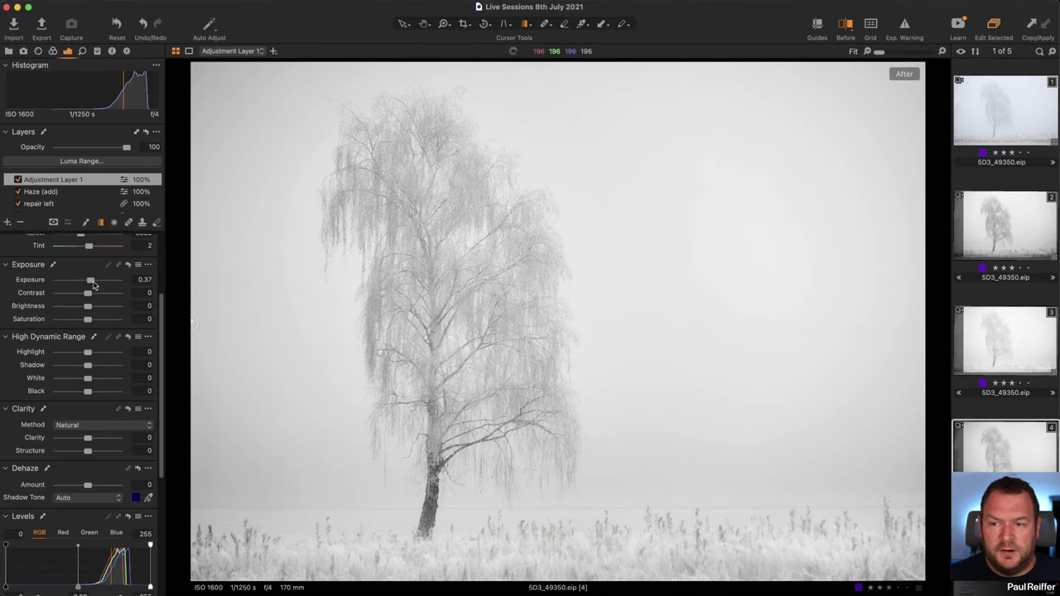
left_click_drag(94, 285, 96, 283)
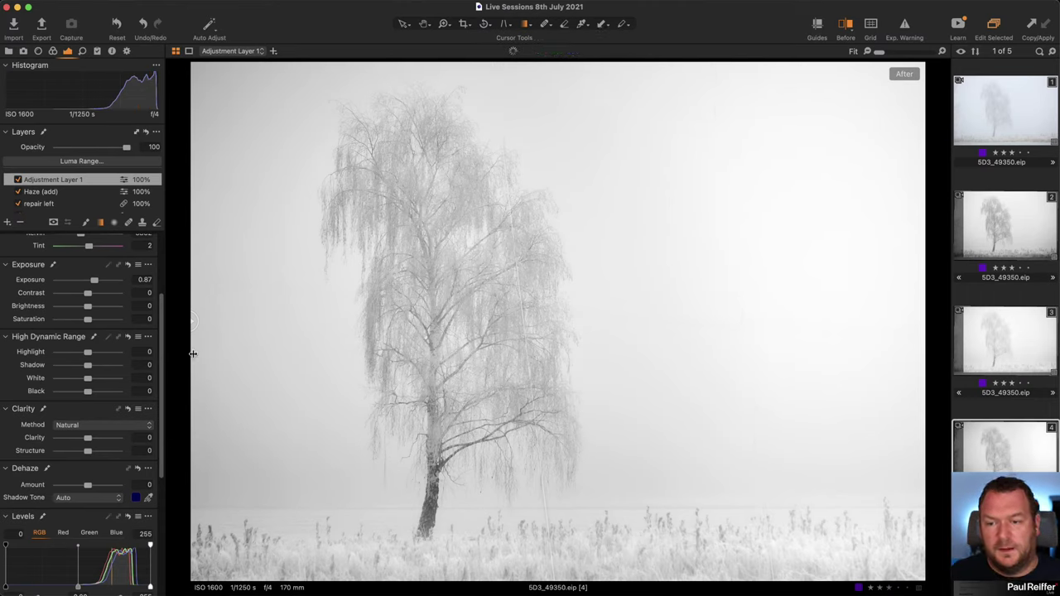
Step: Add a new adjustment layer and name the two layers Right Hand Brighten and Left Hand Brighten
left_click(6, 223)
double_click(49, 191)
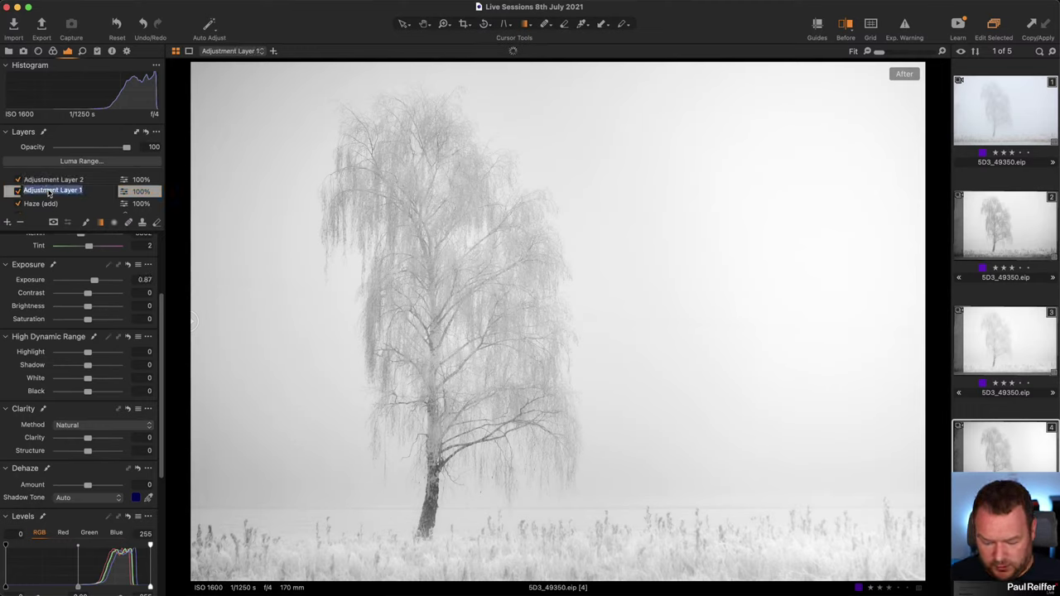
type("Right Hand Brighten")
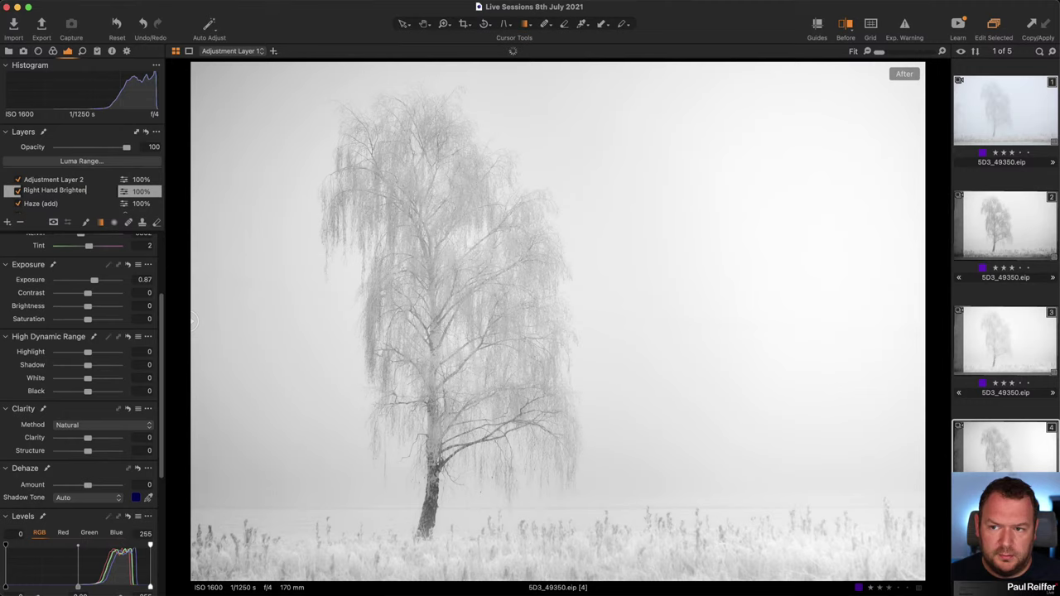
key("Return")
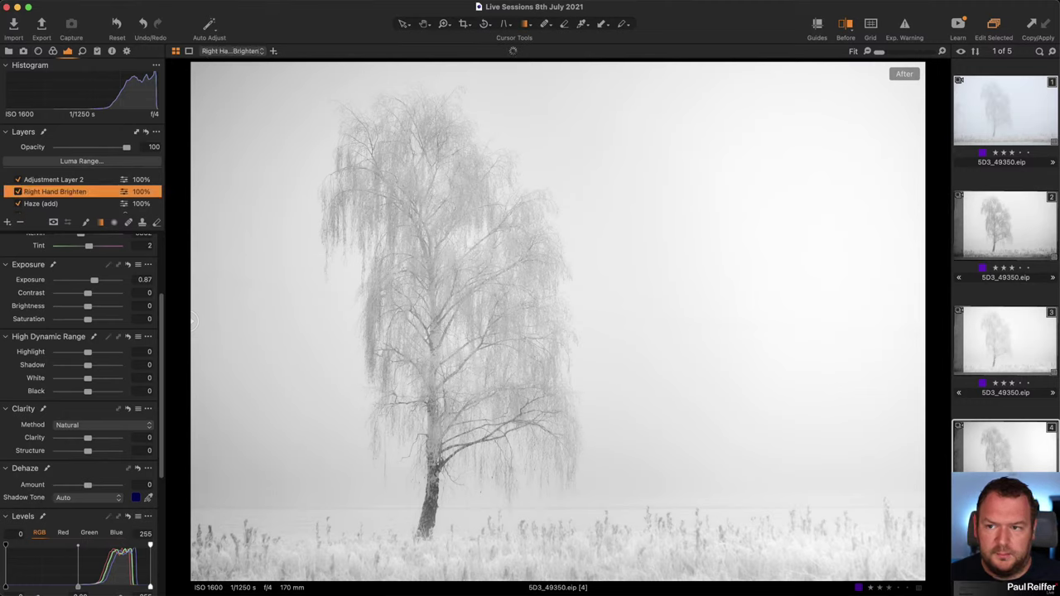
double_click(97, 179)
type("Left Hand Brighten")
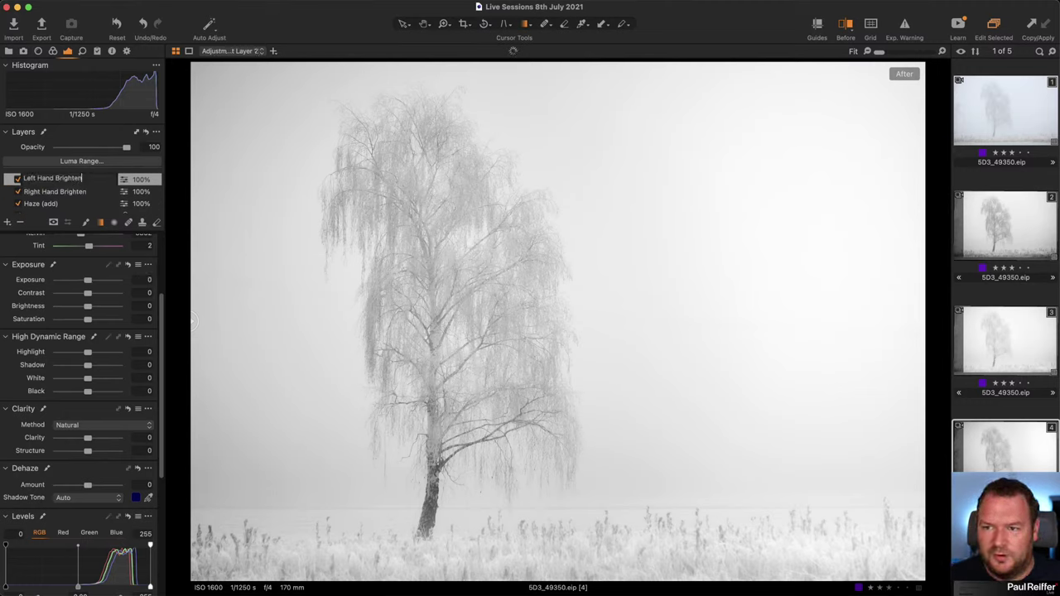
key("Return")
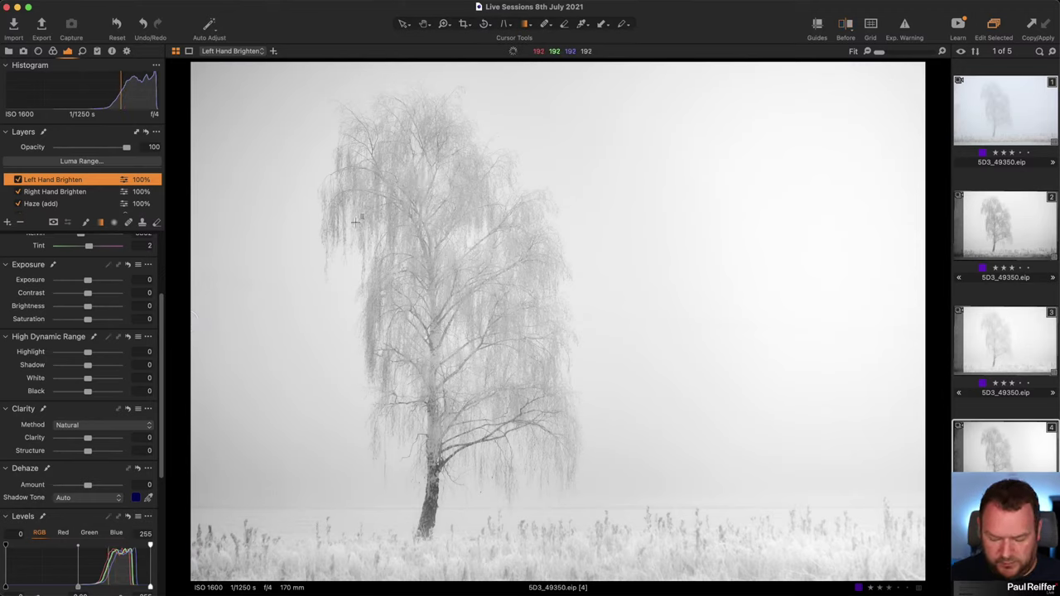
Step: Draw a linear gradient mask from the left edge and raise its Exposure to 0.36
mouse_move(194, 246)
left_mouse_down()
mouse_move(301, 198)
mouse_move(349, 245)
mouse_move(434, 259)
left_mouse_up()
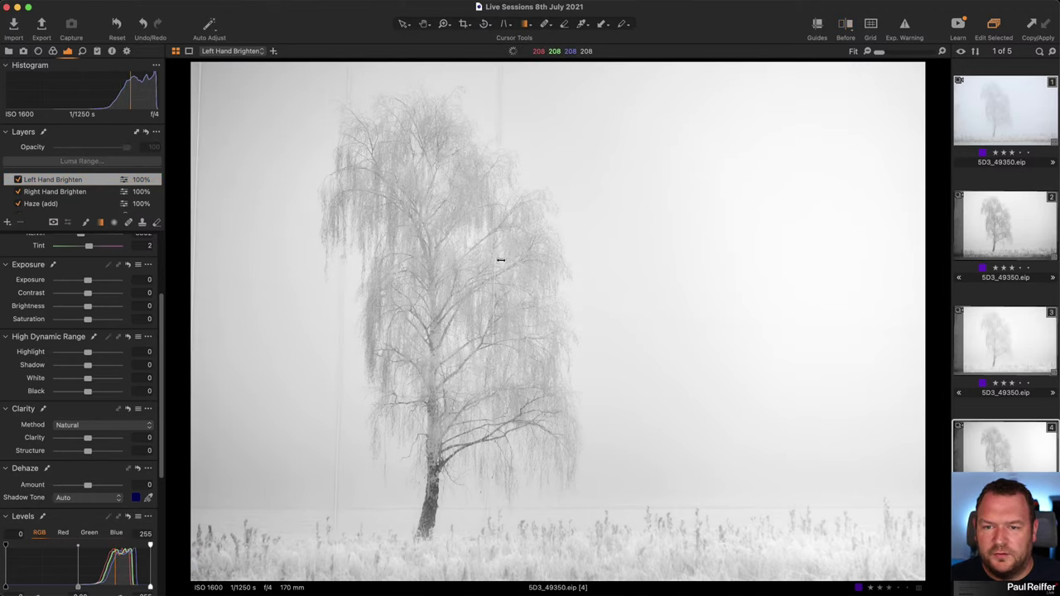
left_click_drag(500, 260, 417, 274)
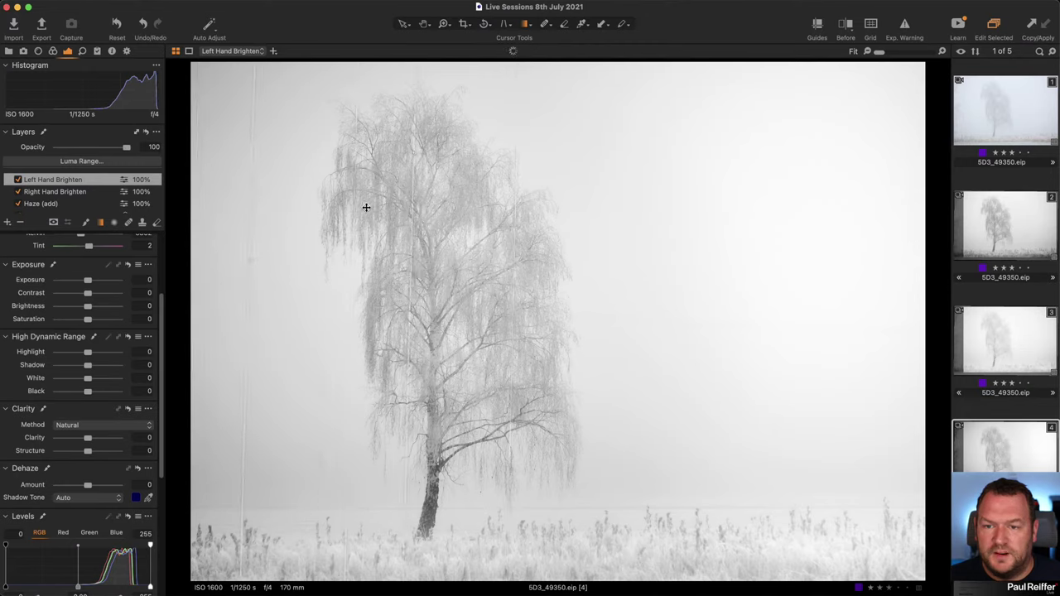
left_click_drag(87, 283, 90, 286)
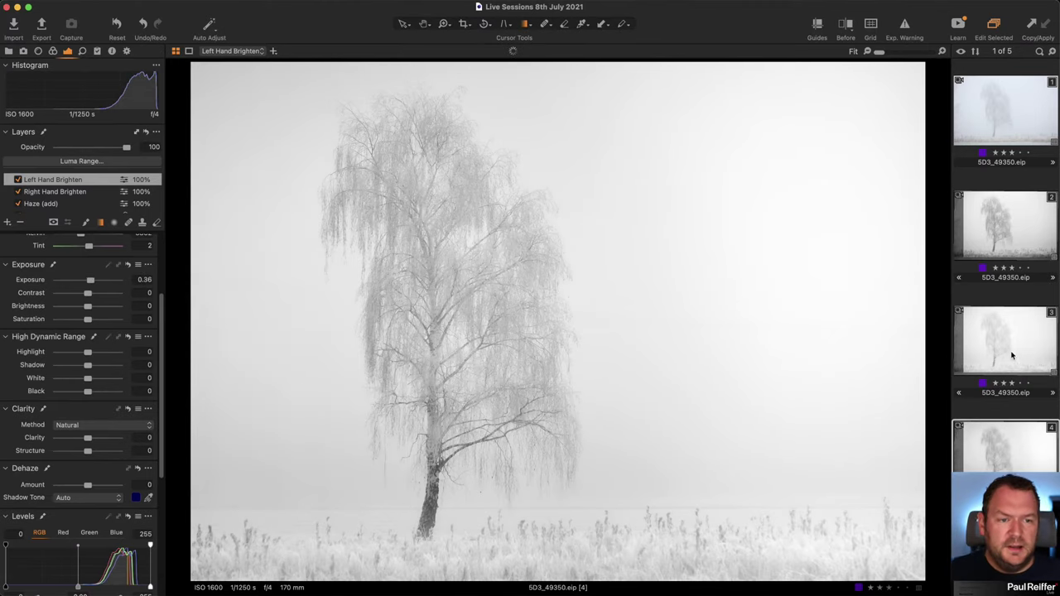
left_click(997, 225)
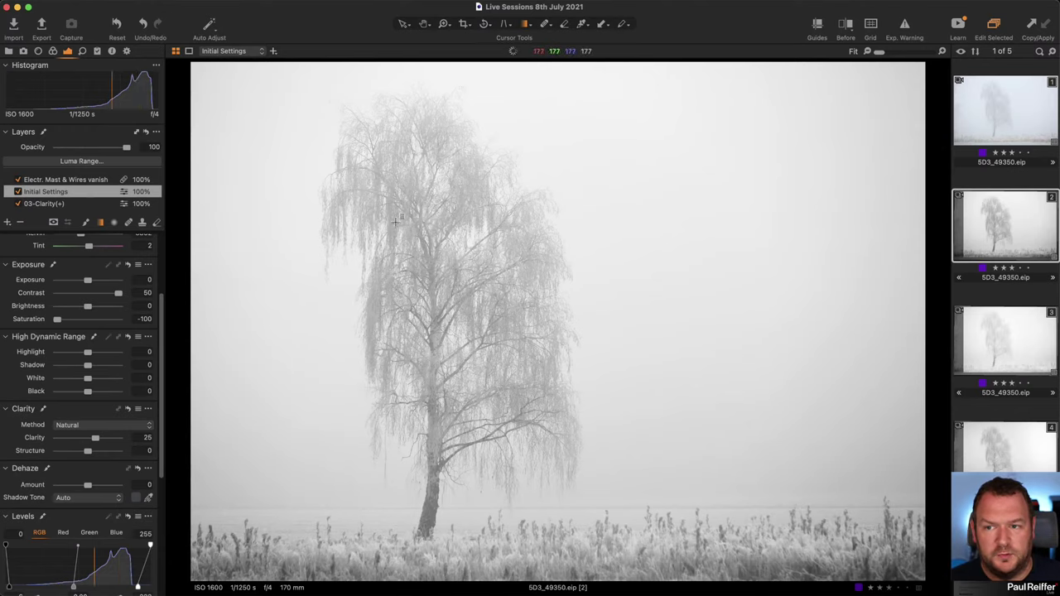
left_click(53, 51)
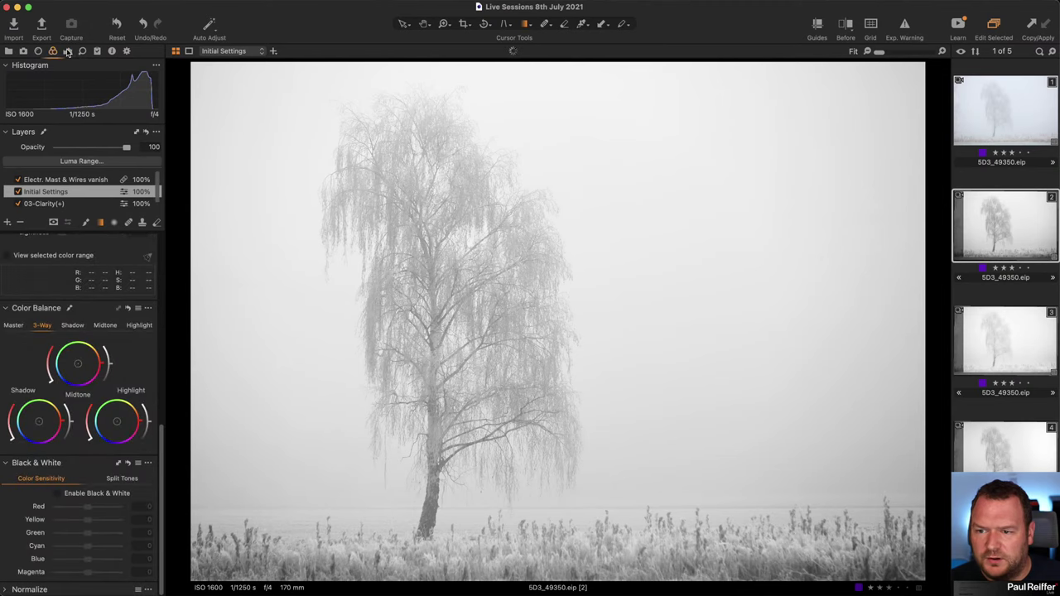
left_click(69, 50)
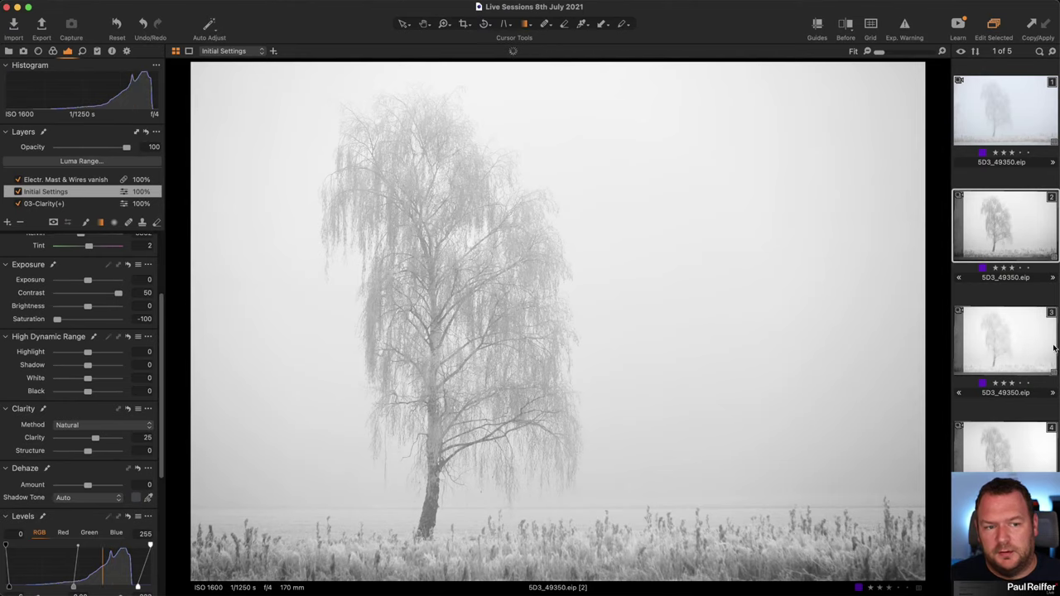
left_click(1024, 346)
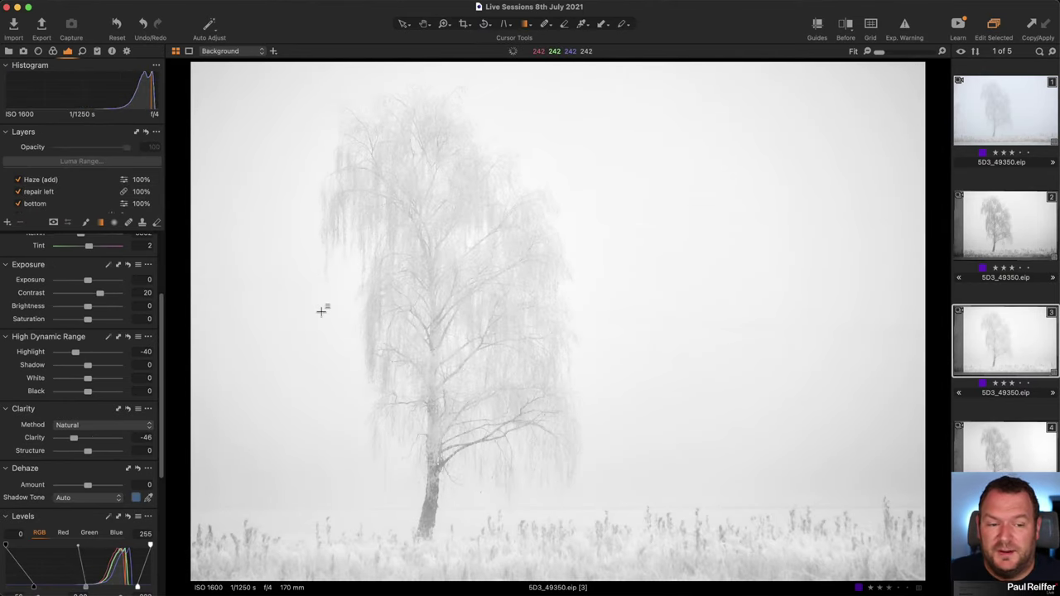
left_click(1018, 458)
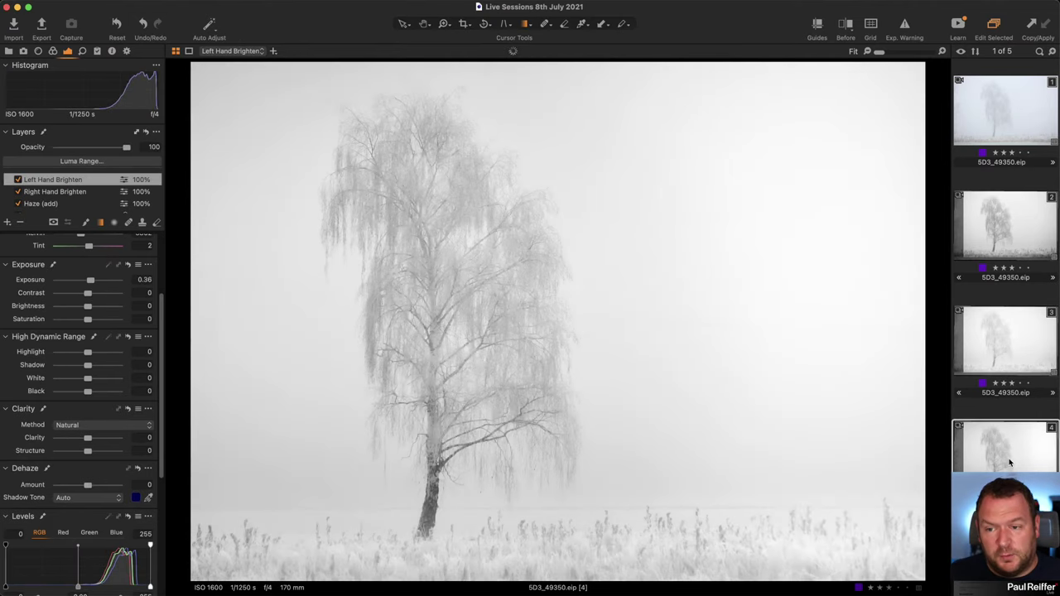
left_click(48, 202)
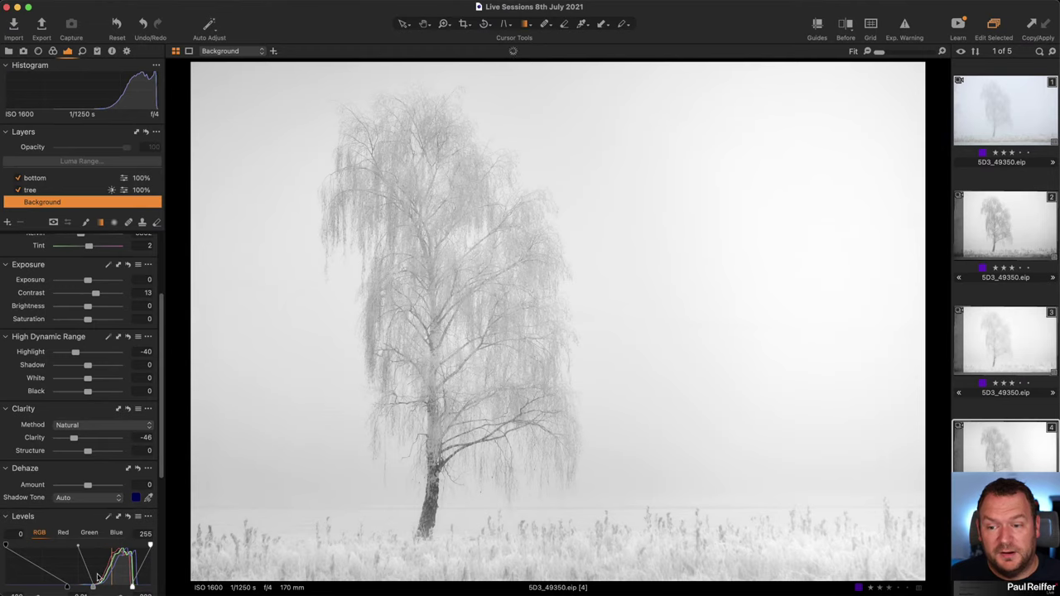
Step: Check the Brighten layers, then nudge the Background layer's Levels midtone handle slightly right
scroll(56, 207, "up", 3)
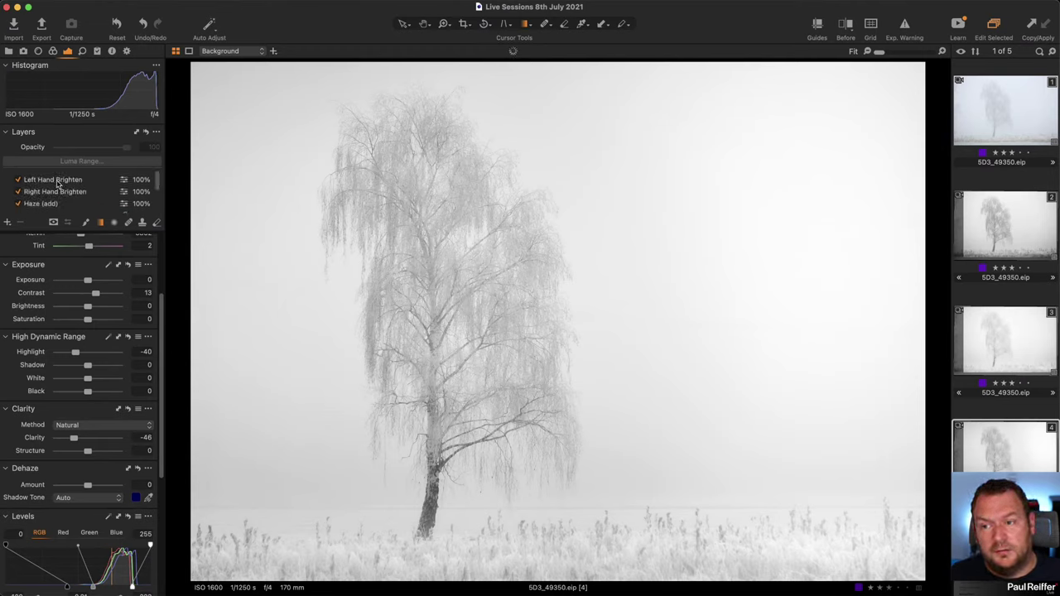
left_click(60, 181)
left_click(64, 192)
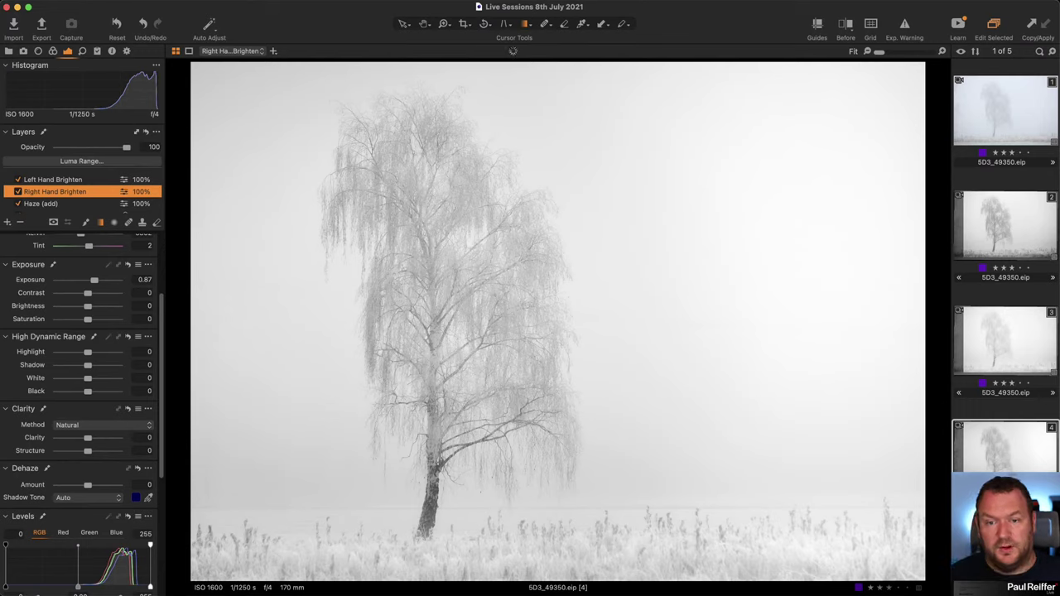
scroll(37, 176, "down", 3)
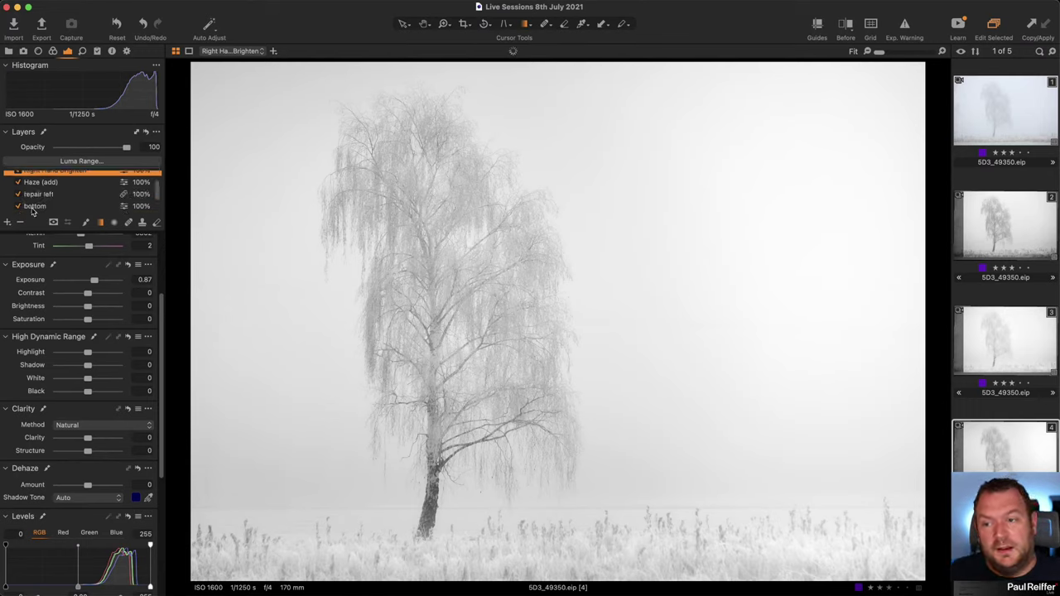
left_click(4, 199)
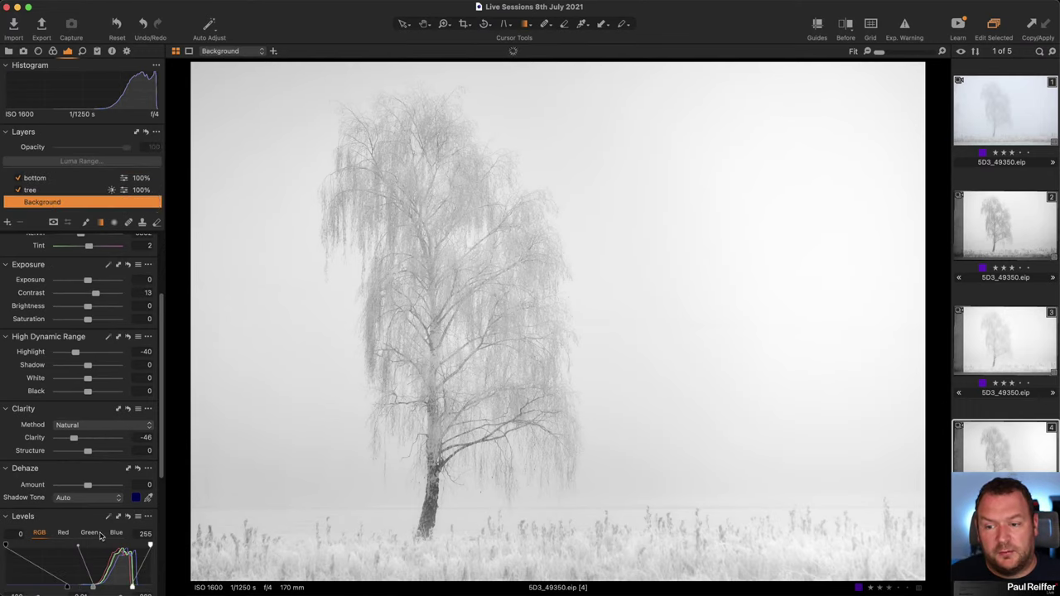
left_click_drag(69, 587, 74, 587)
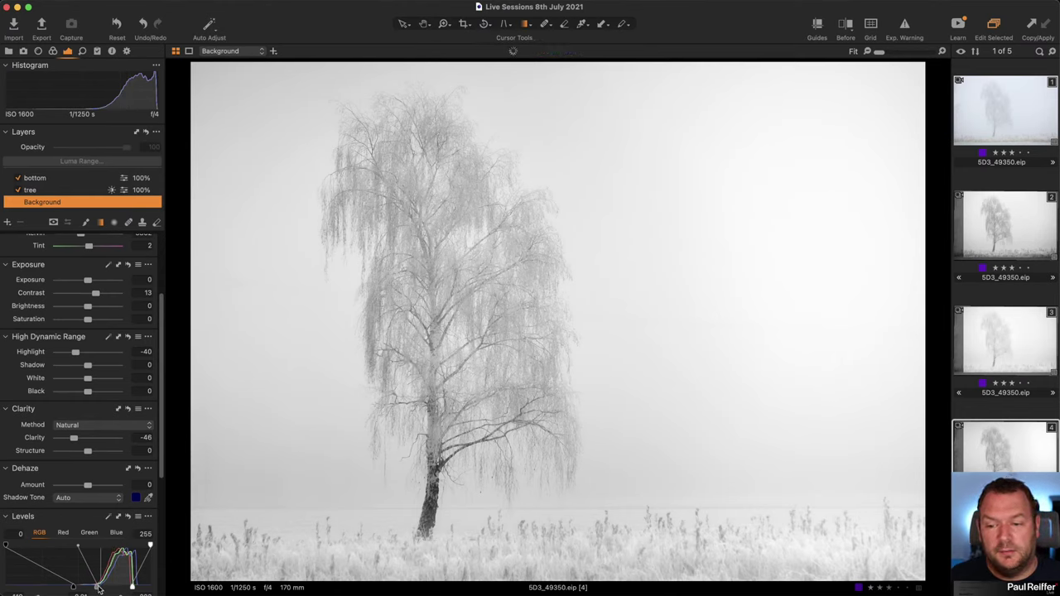
left_click_drag(97, 587, 101, 587)
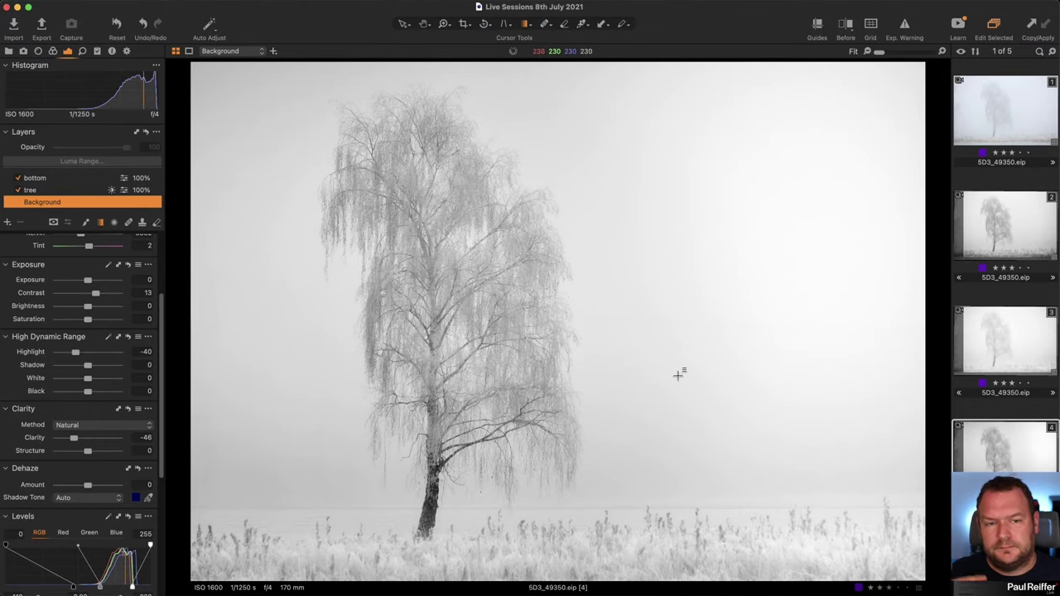
scroll(70, 201, "up", 3)
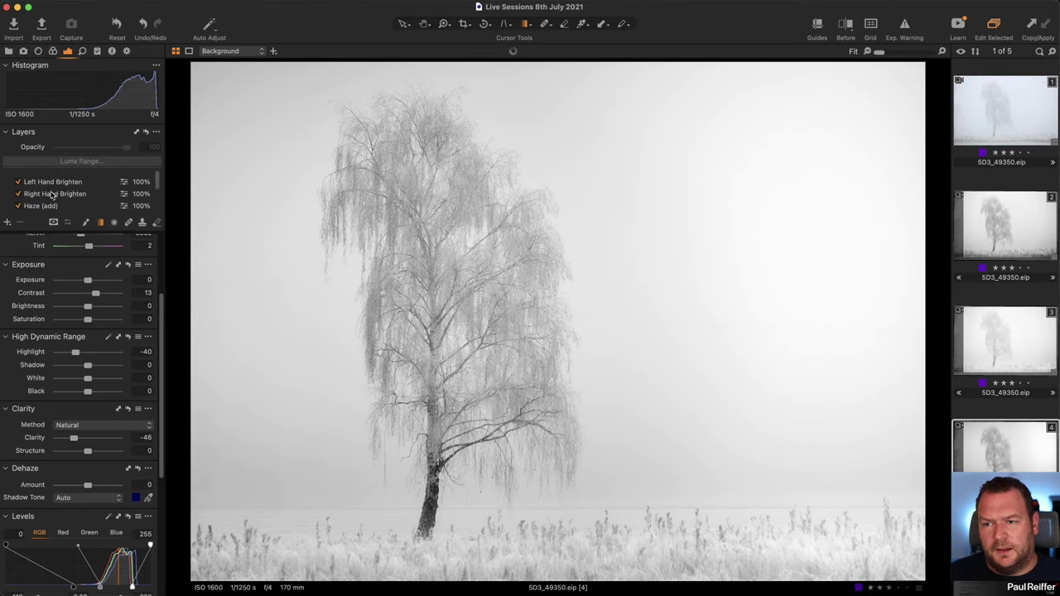
Step: Raise Exposure slightly on the Left and Right Hand Brighten layers, then view the second variant
left_click(78, 180)
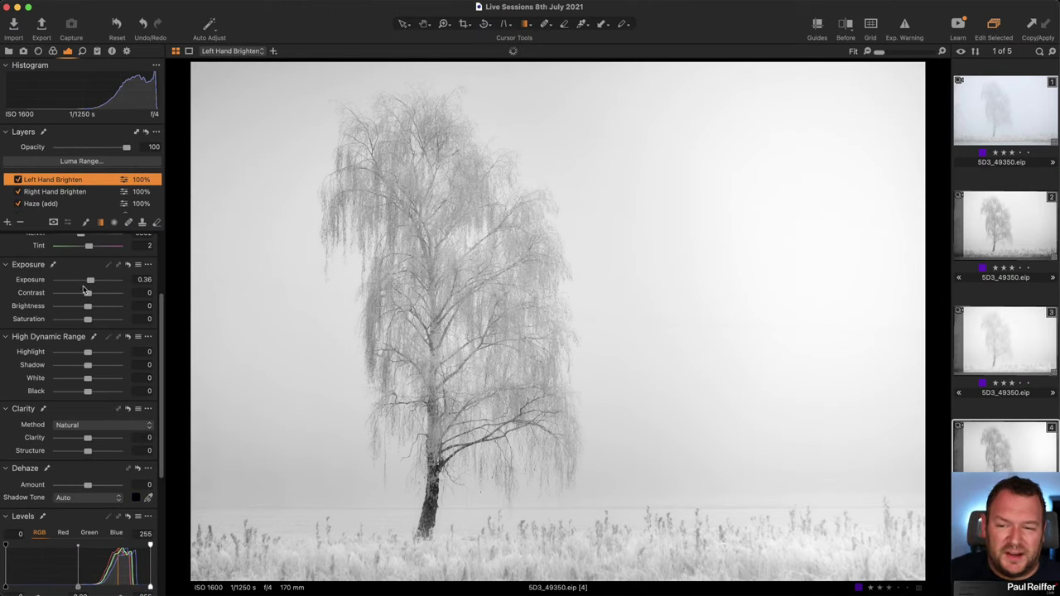
left_click_drag(91, 282, 94, 282)
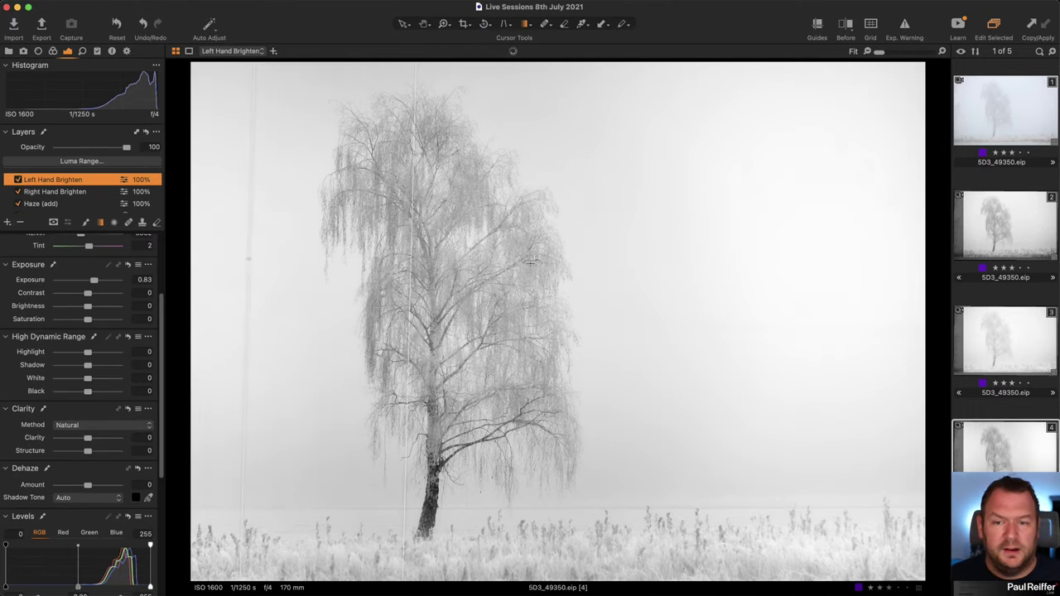
left_click(55, 191)
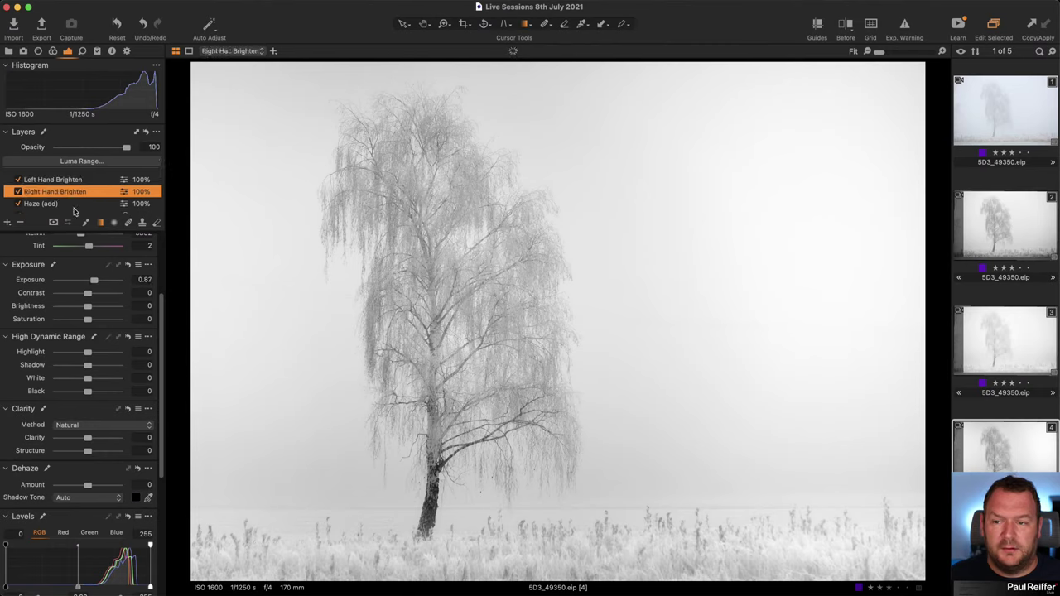
left_click_drag(93, 280, 94, 281)
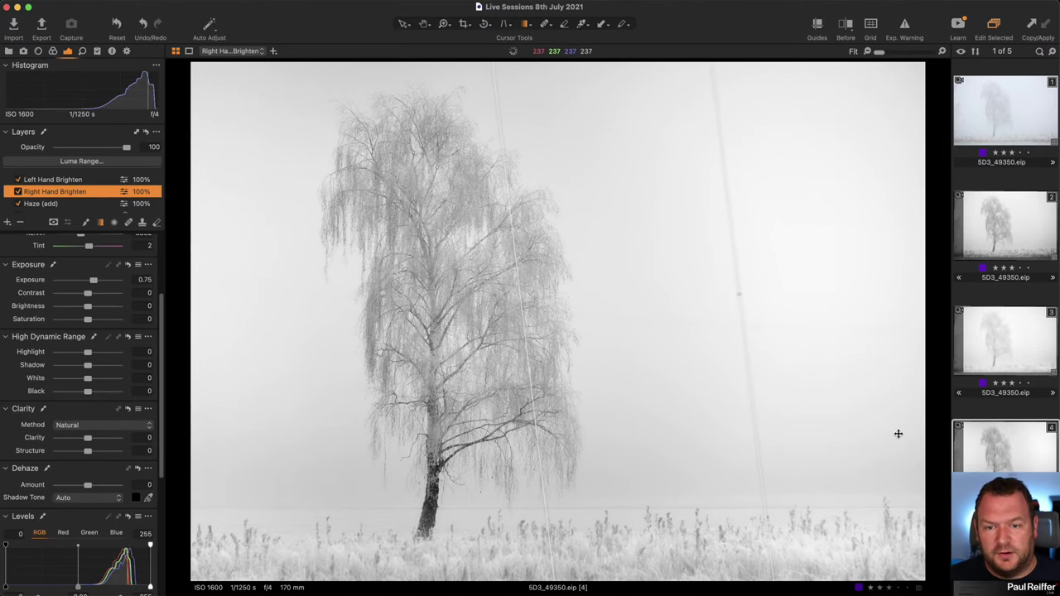
left_click(1016, 229)
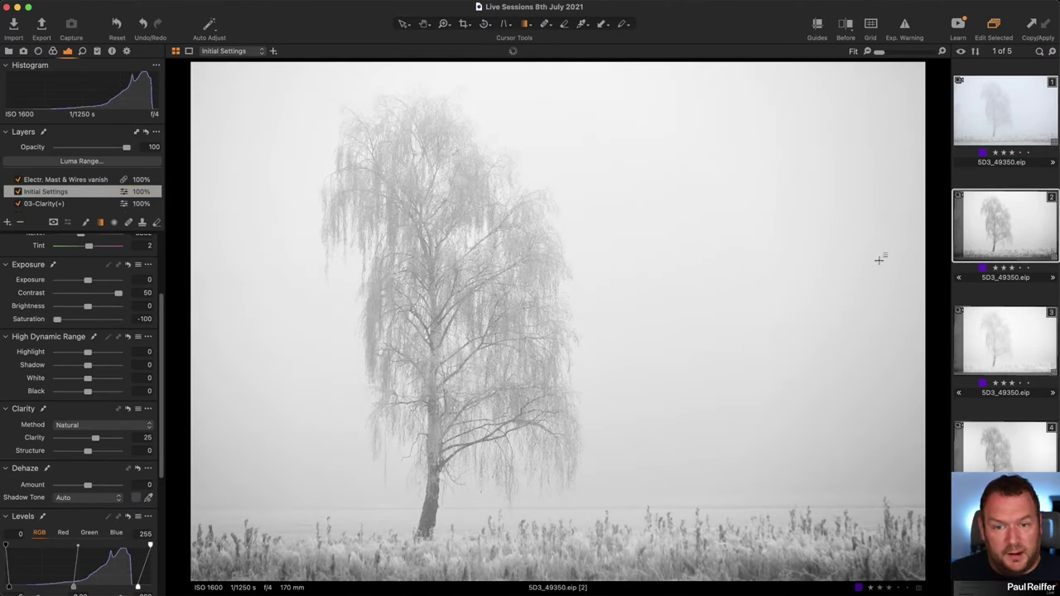
Step: View the third variant, then move on to the bright black-and-white fourth variant
left_click(1009, 365)
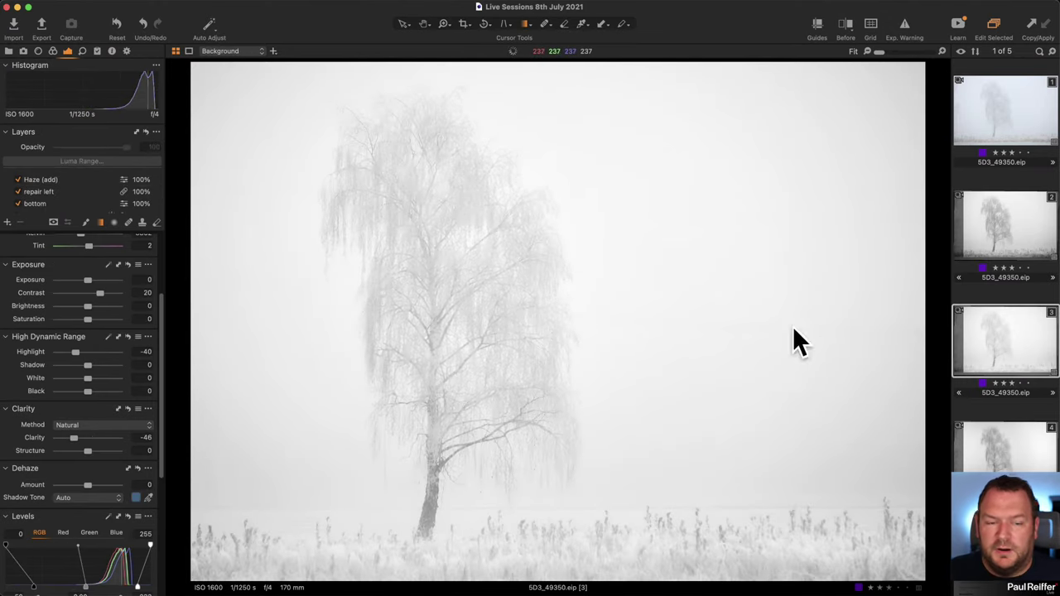
key("Down")
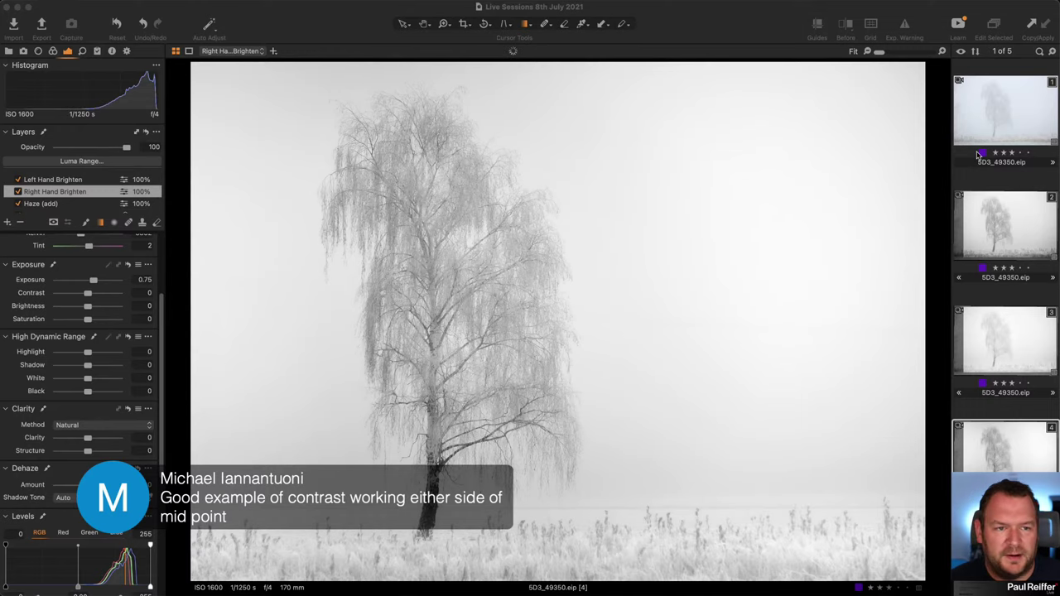
Step: Set the first foggy variant to Exposure -1.81 and Contrast 50
left_click(971, 124)
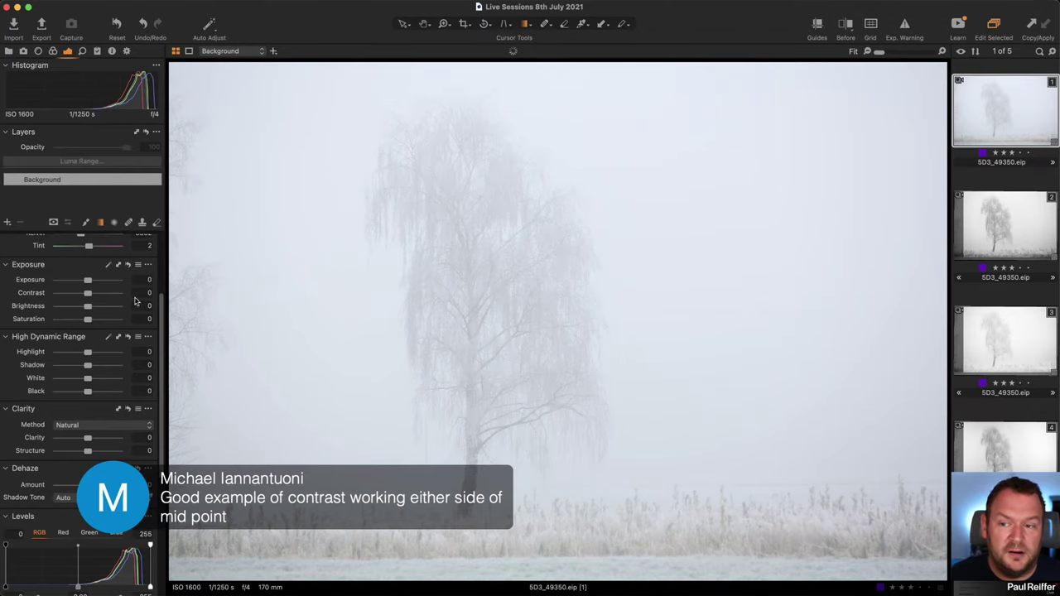
mouse_move(88, 293)
left_mouse_down()
mouse_move(117, 295)
mouse_move(81, 294)
left_mouse_up()
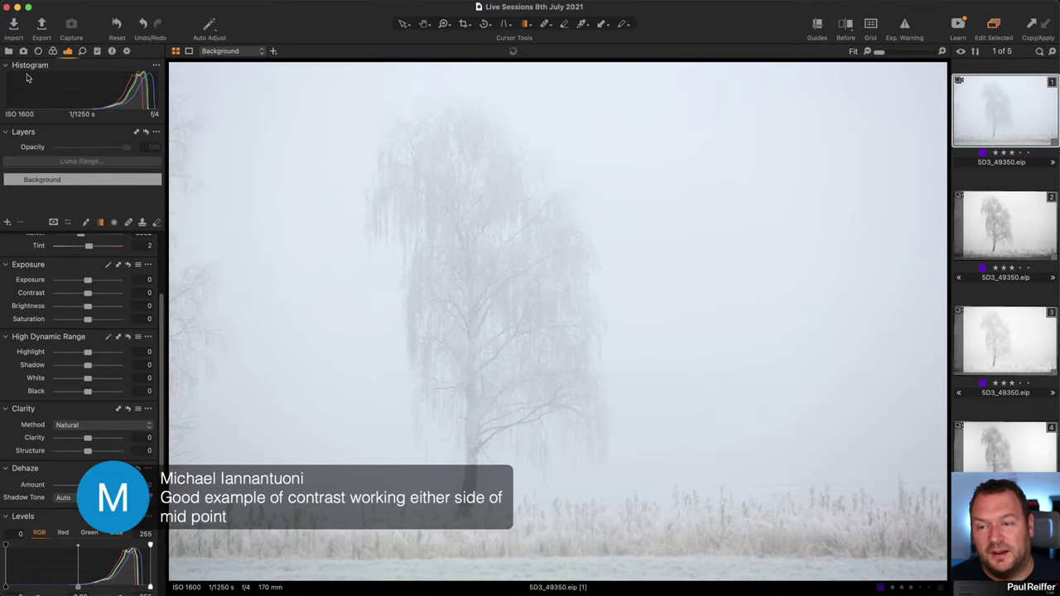
left_click_drag(87, 281, 73, 283)
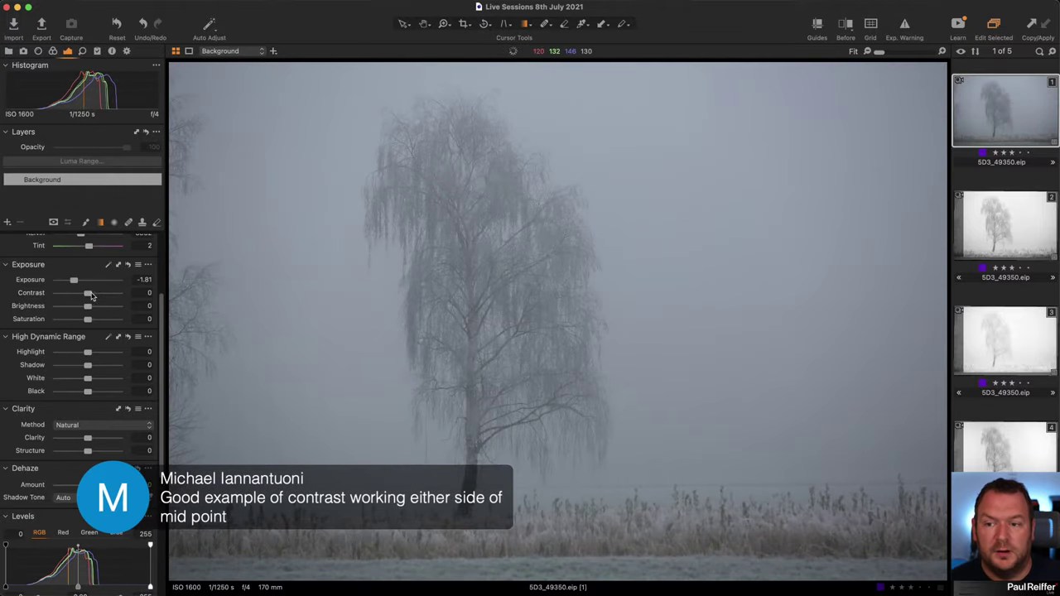
left_click_drag(91, 295, 122, 294)
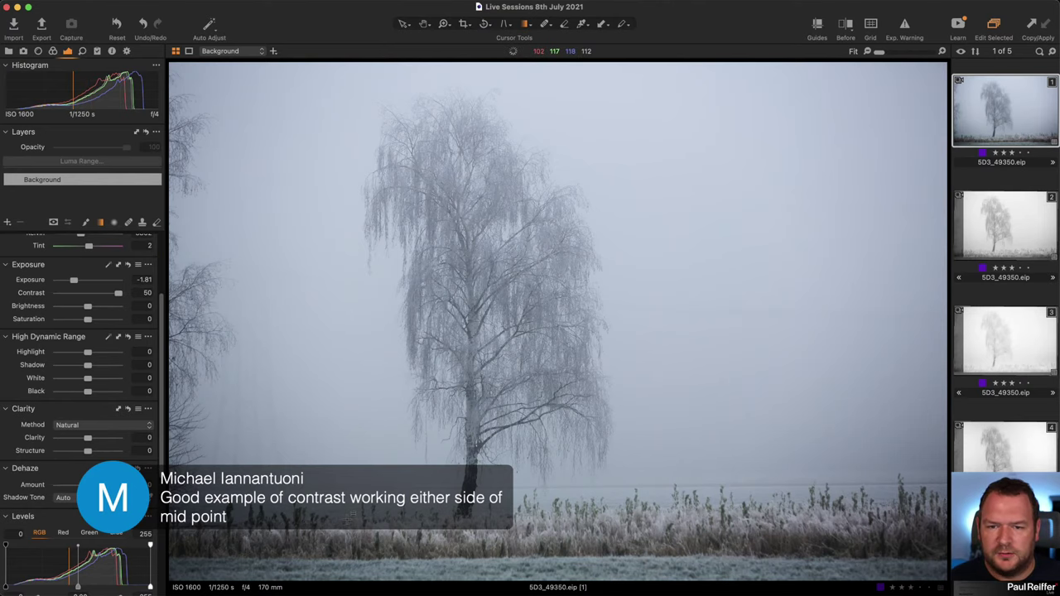
Step: Compare the darkened variant 1 against the bright black-and-white variant 4, ending on 4
key("Down")
key("Down")
key("Down")
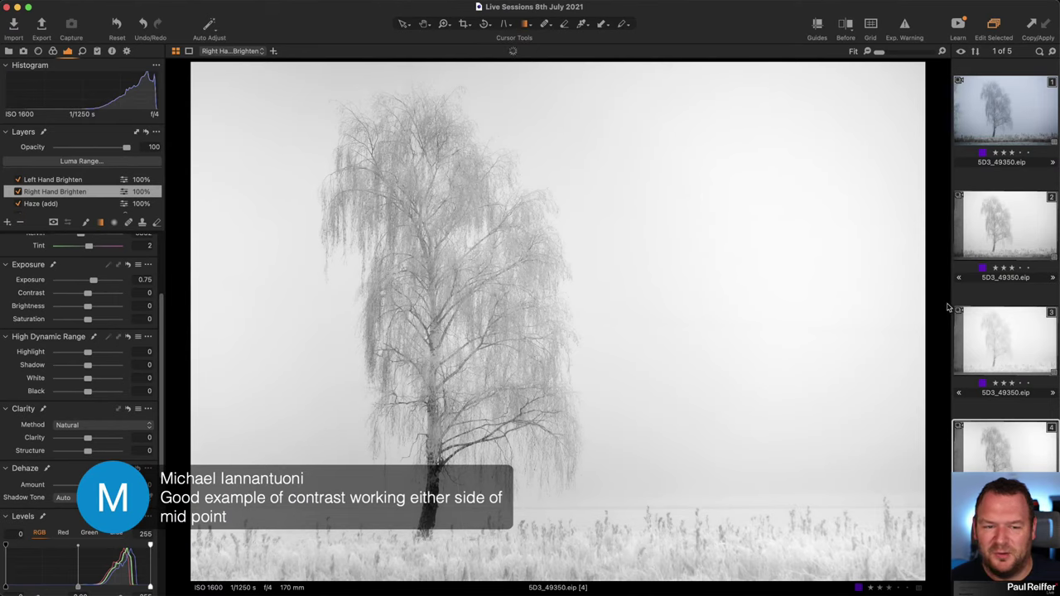
left_click(1014, 111)
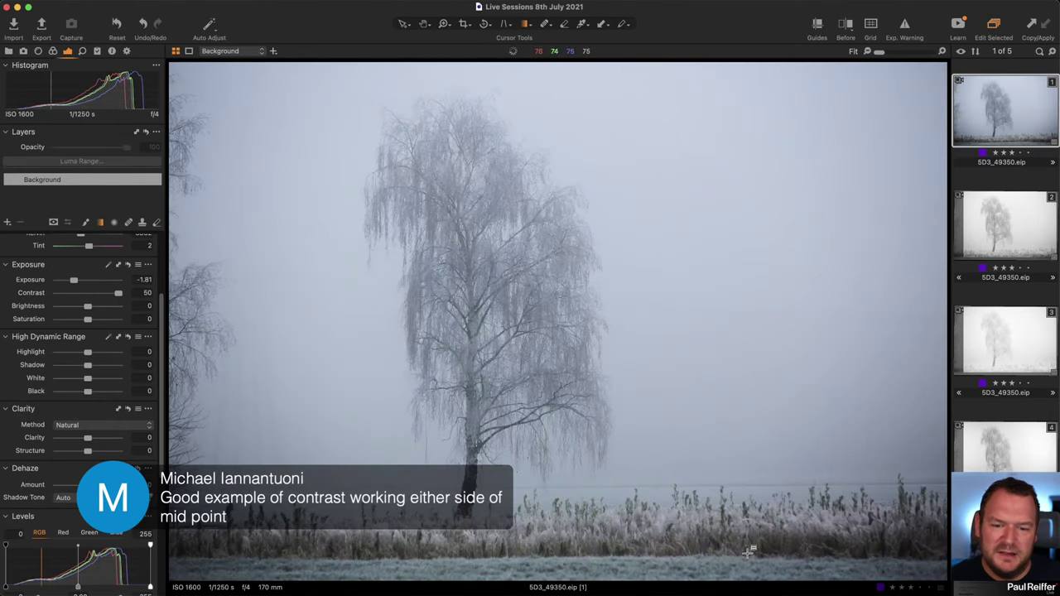
key("Down")
key("Down")
key("Down")
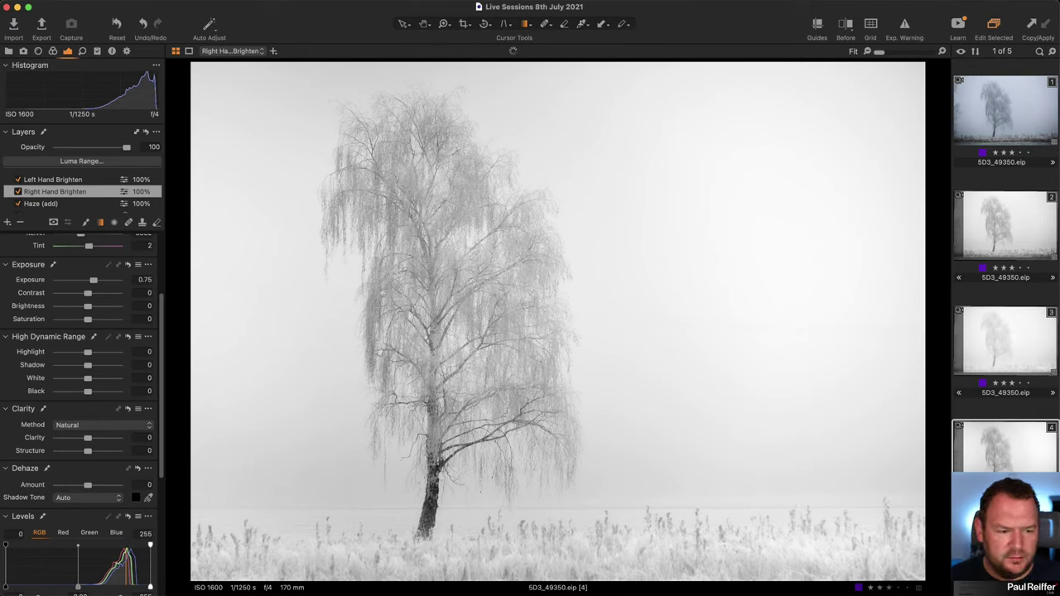
Step: Open the Library and select the user collection holding the hilltop castle photos
left_click(8, 51)
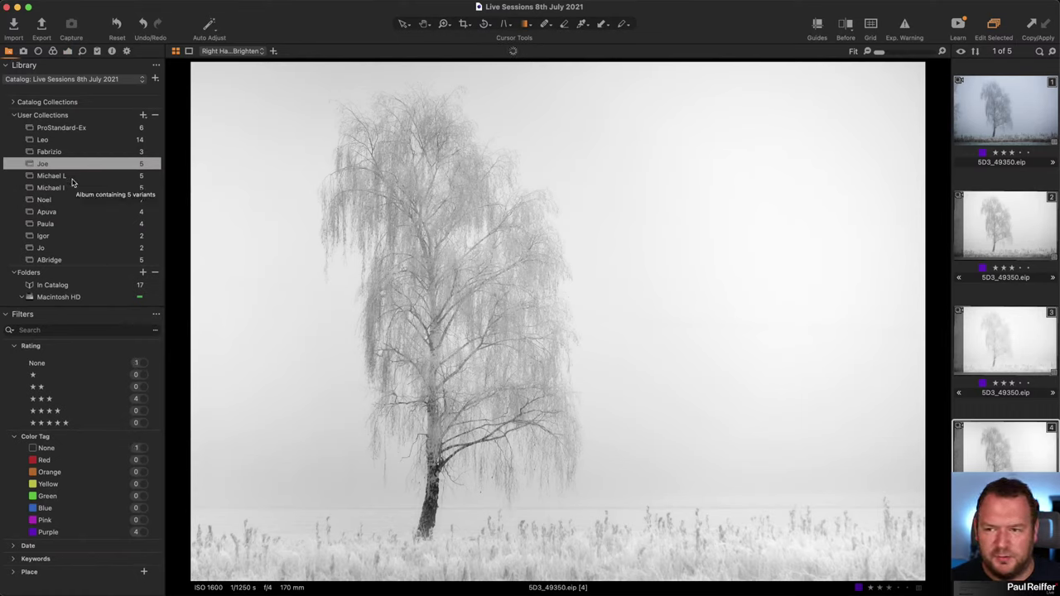
left_click(80, 177)
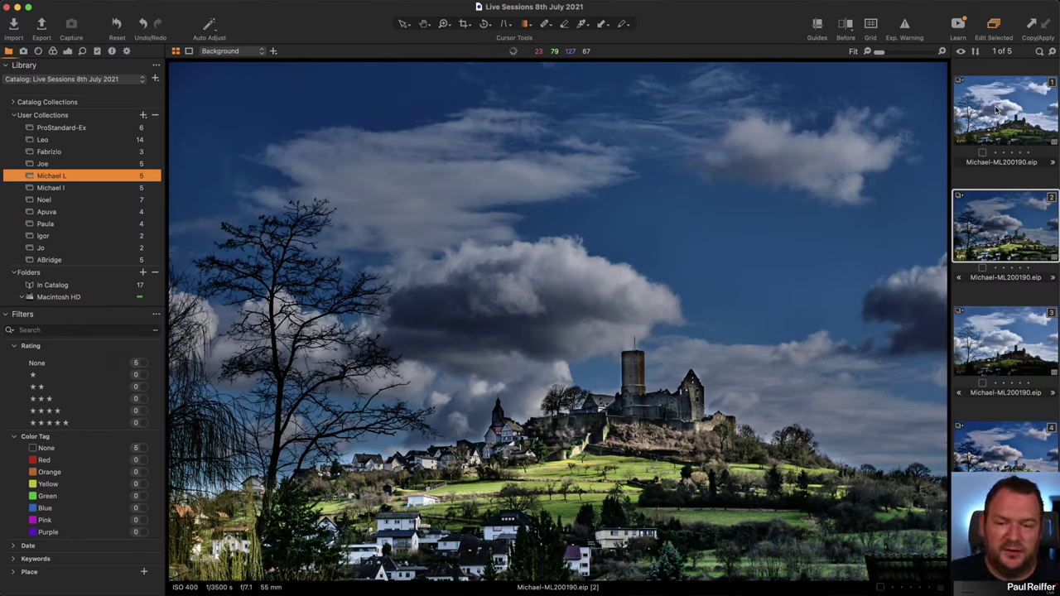
Step: Return to the Exposure tools and compare castle variants 1 and 2, settling on variant 2
left_click(68, 51)
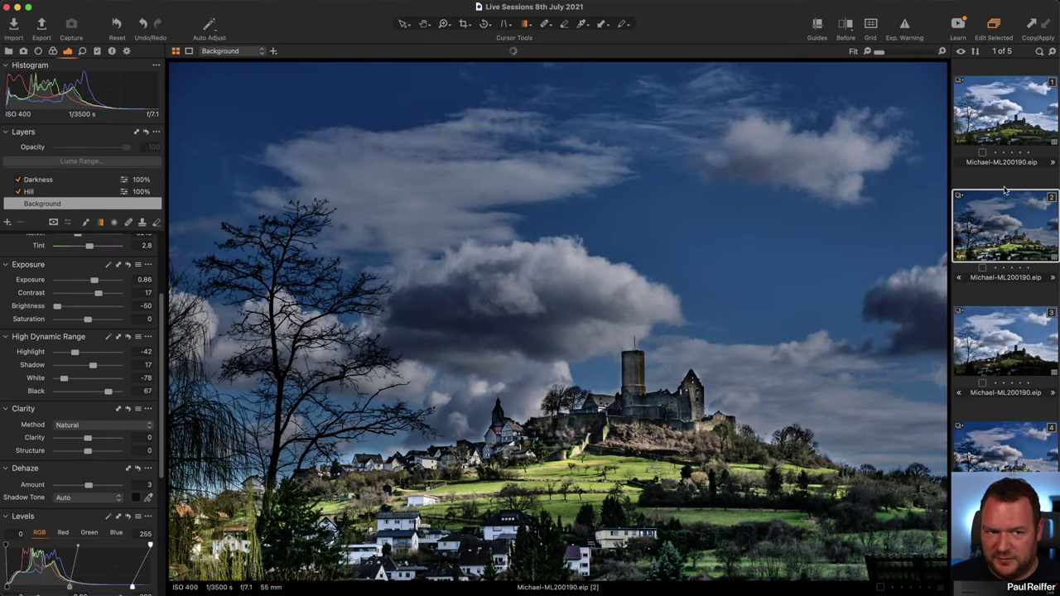
left_click(1003, 128)
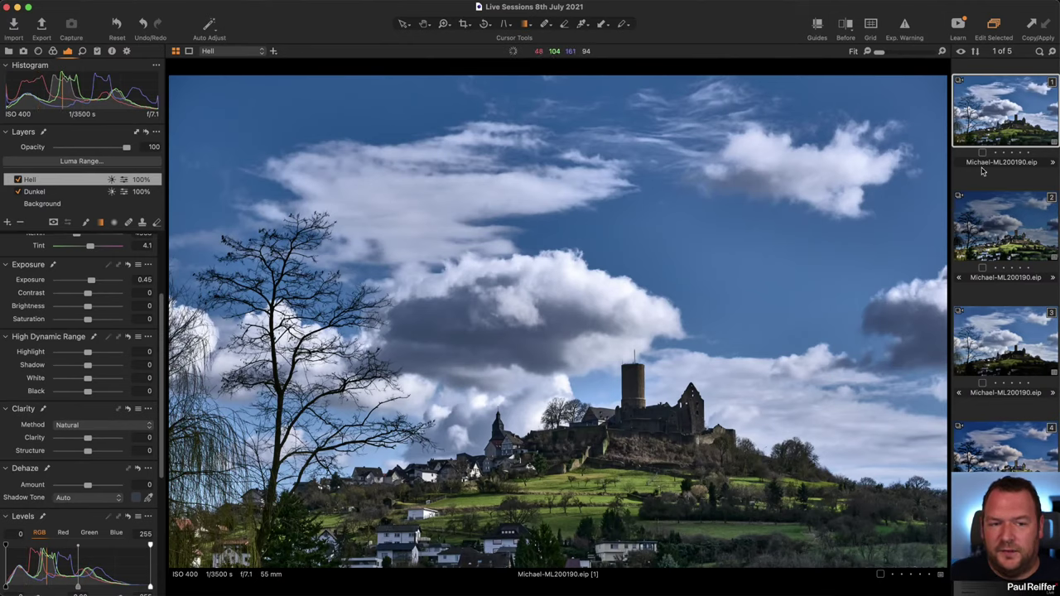
left_click(1014, 228)
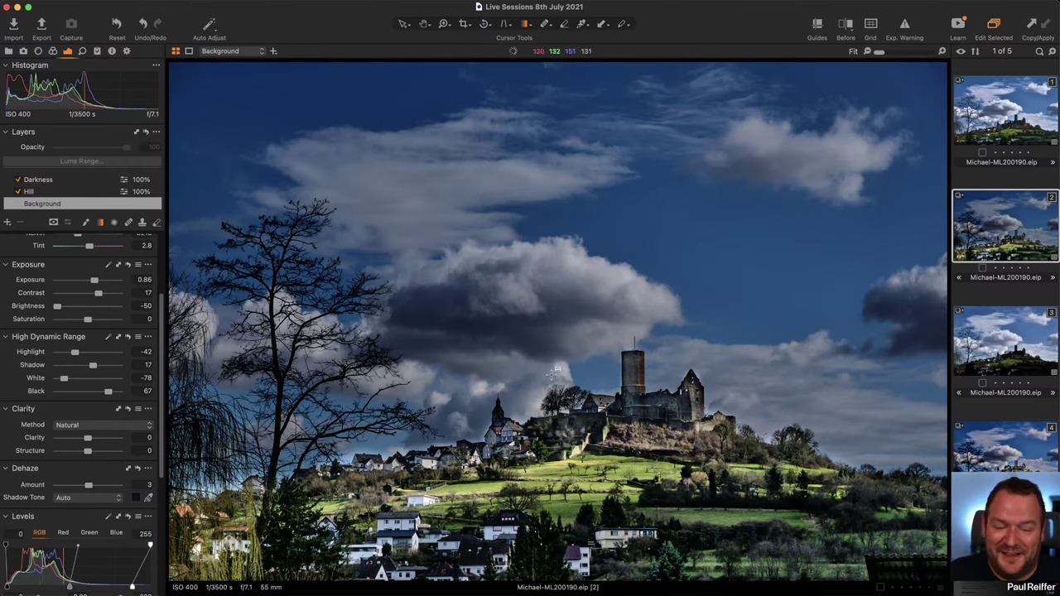
left_click(990, 126)
left_click(1008, 221)
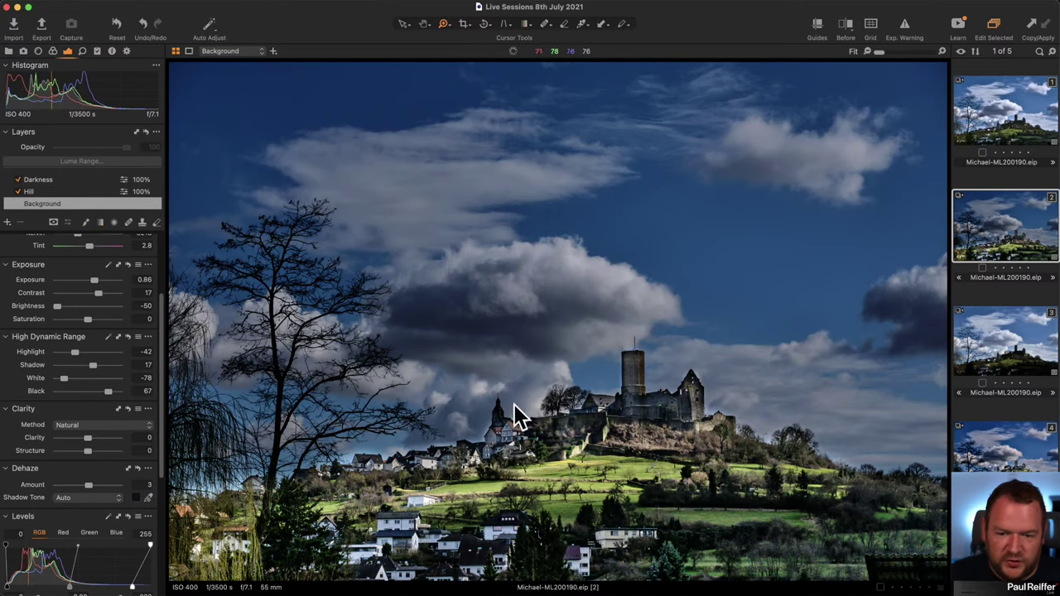
Step: Zoom to 200% on the church, then compare in Before/After split with the divider pushed fully left
key("z")
left_click(506, 476)
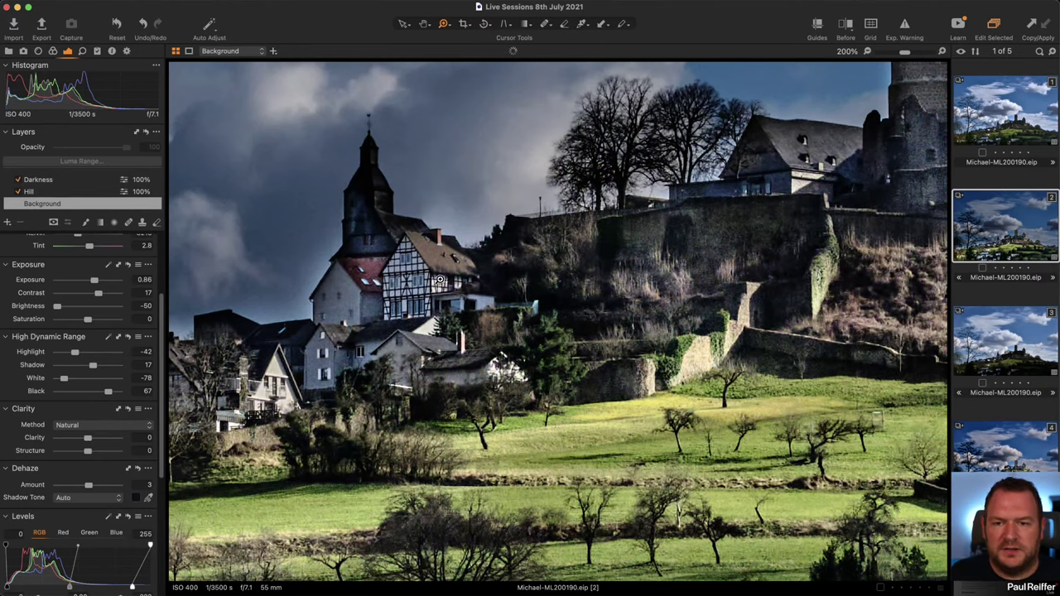
key("y")
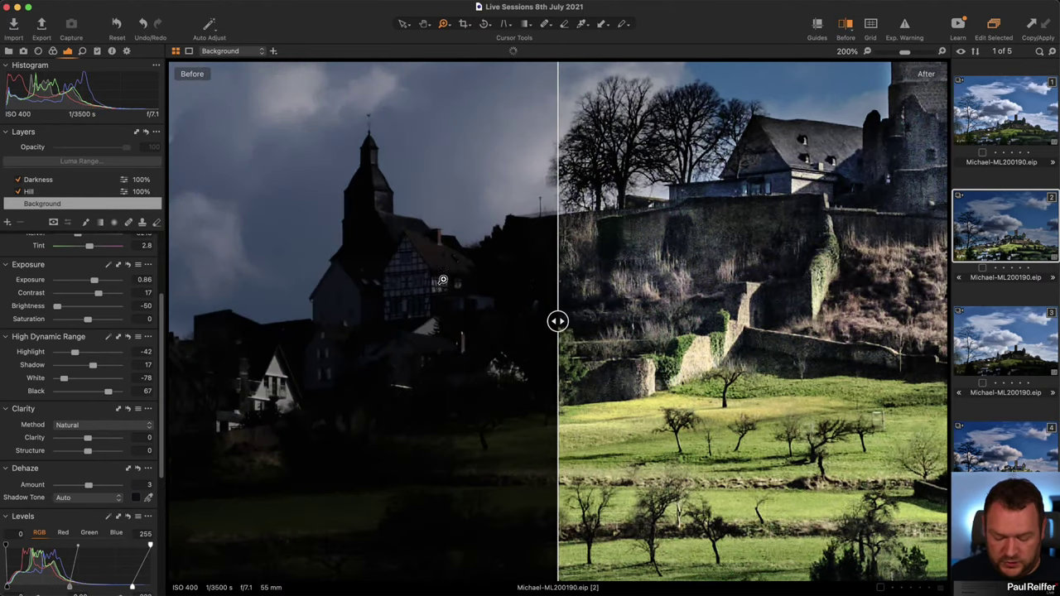
left_click_drag(555, 319, 887, 357)
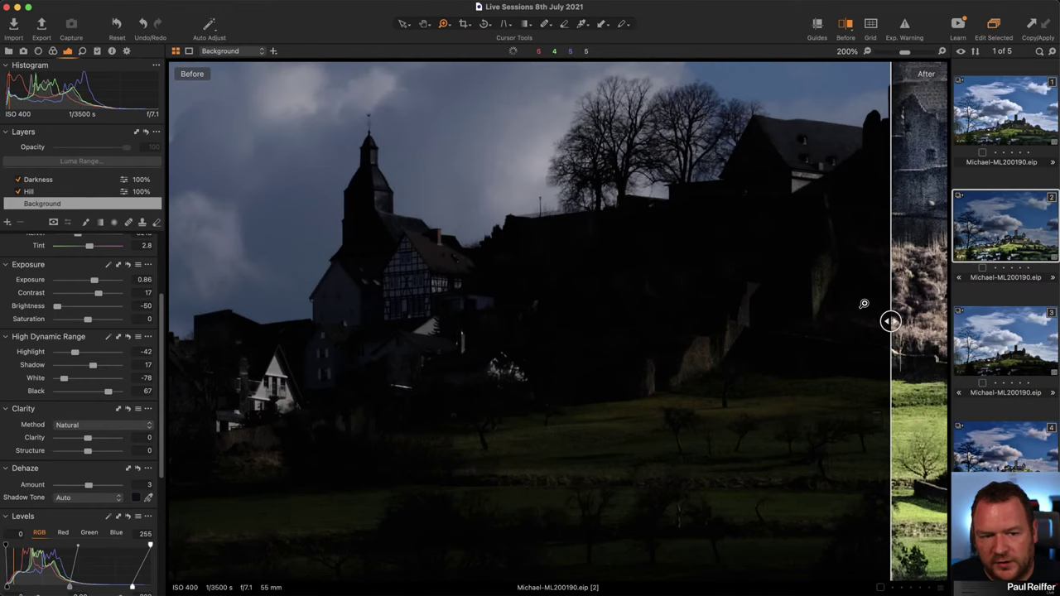
left_click_drag(890, 322, 217, 352)
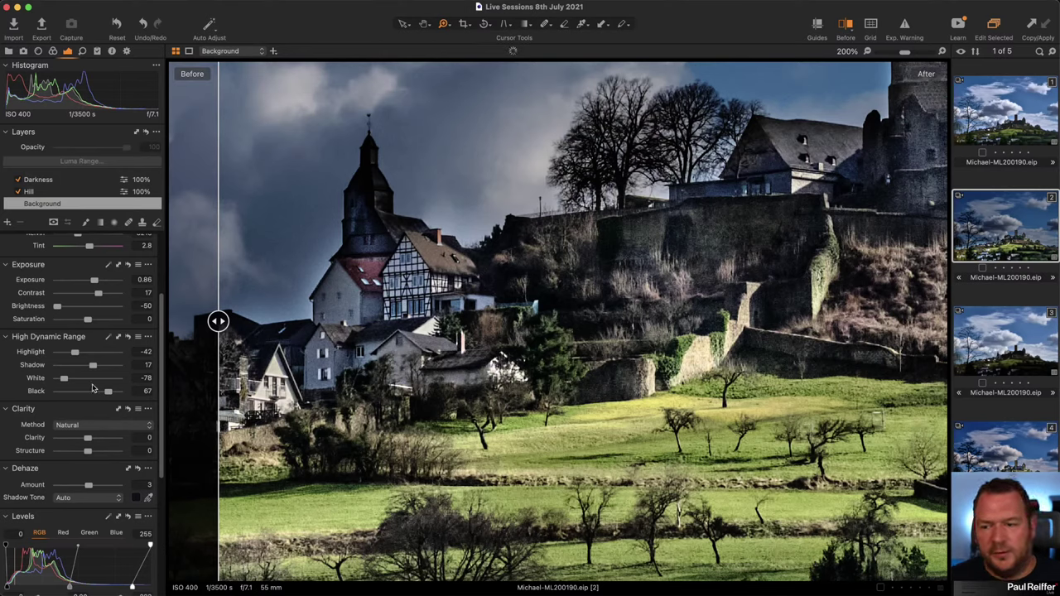
left_click_drag(218, 322, 169, 322)
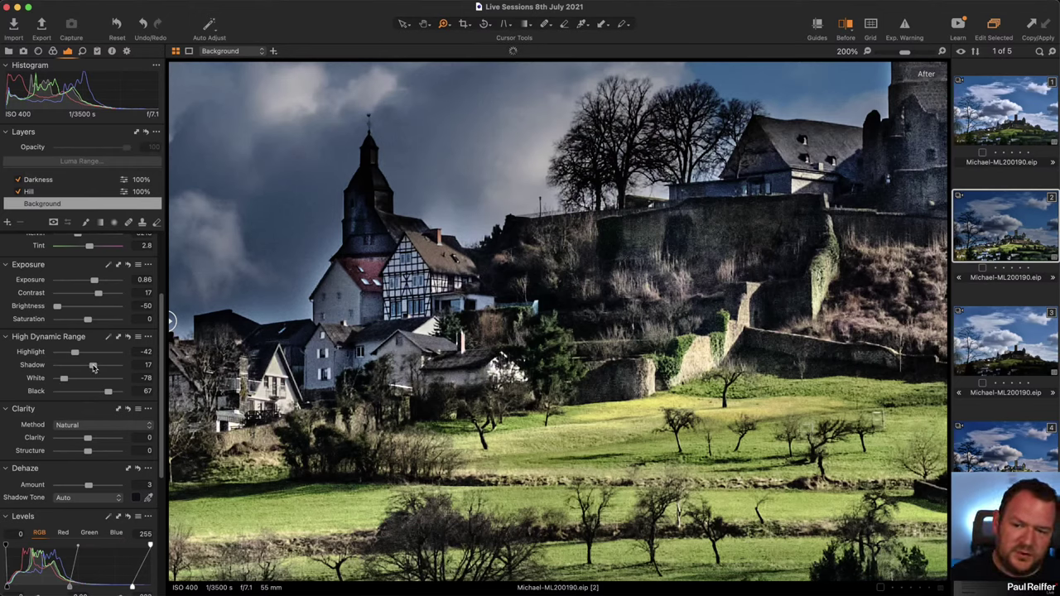
left_click(84, 192)
key("m")
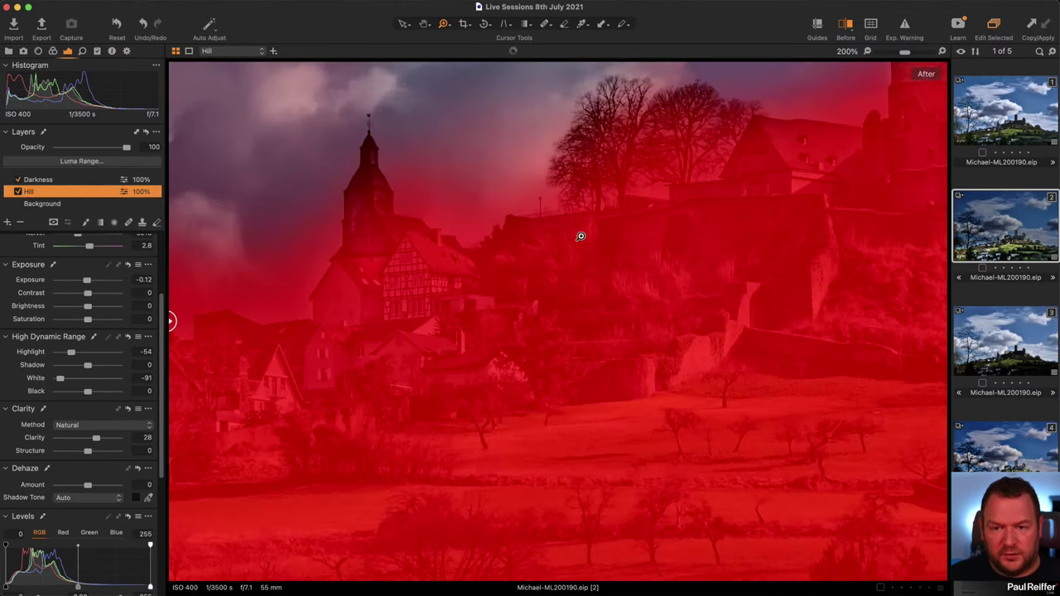
key("super+minus")
key("super+minus")
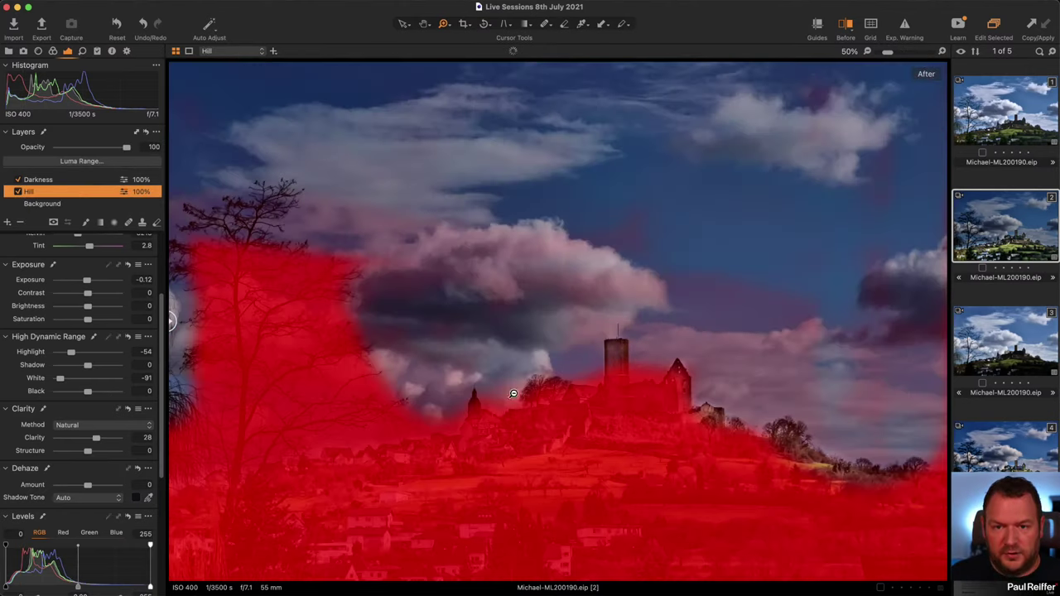
left_click(512, 414)
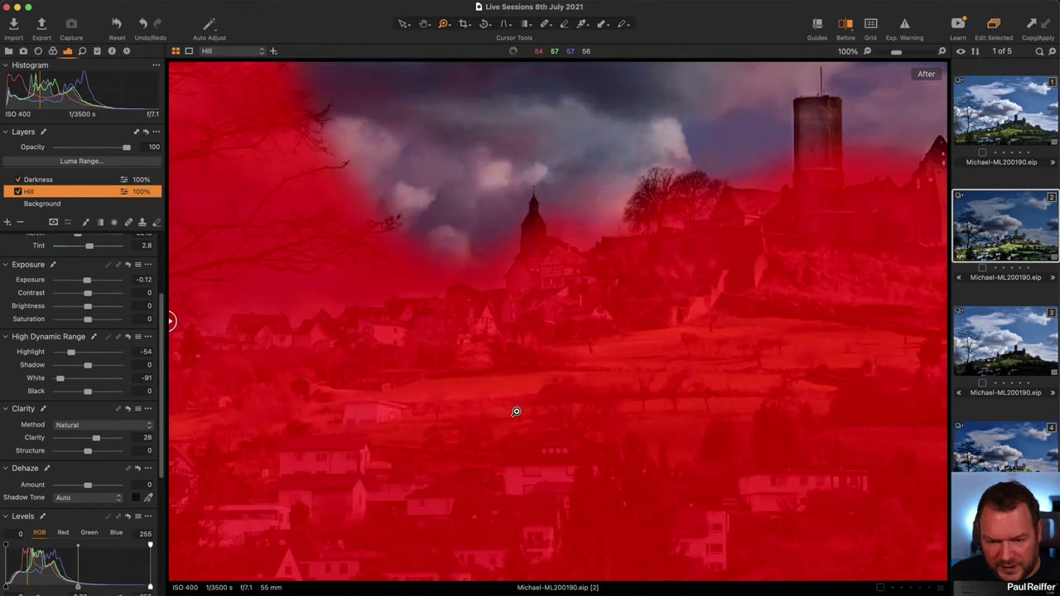
left_click_drag(545, 203, 541, 483)
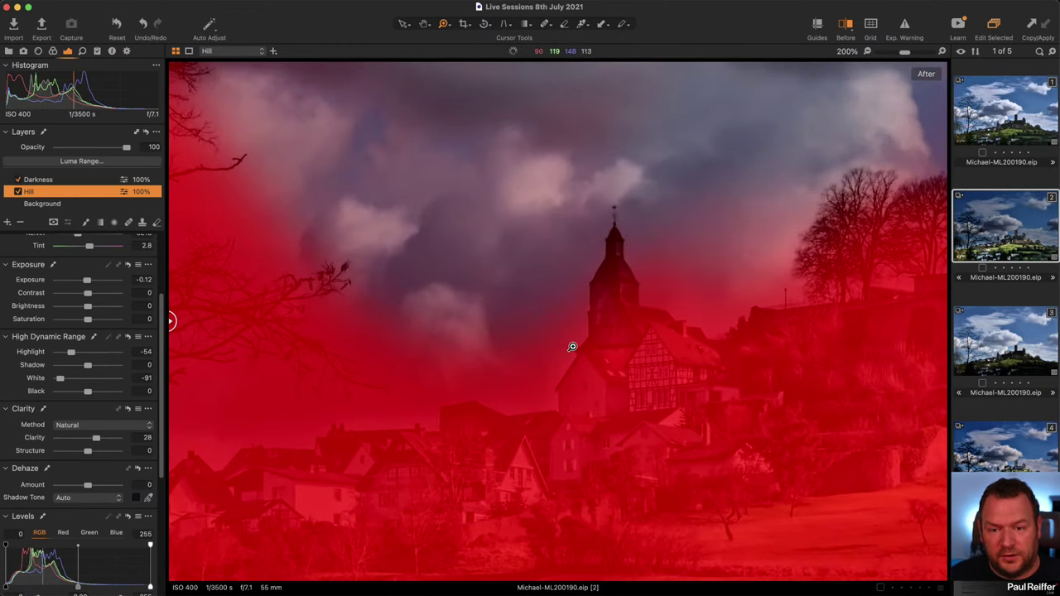
key("m")
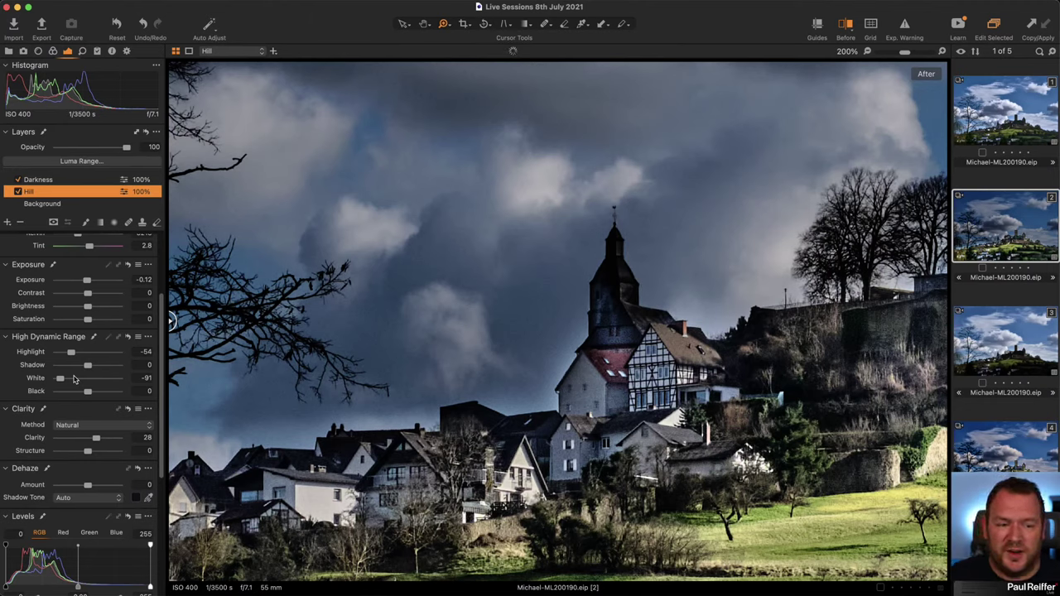
left_click(58, 180)
Step: Toggle the Darkness mask overlay while zooming in on the church and village
key("m")
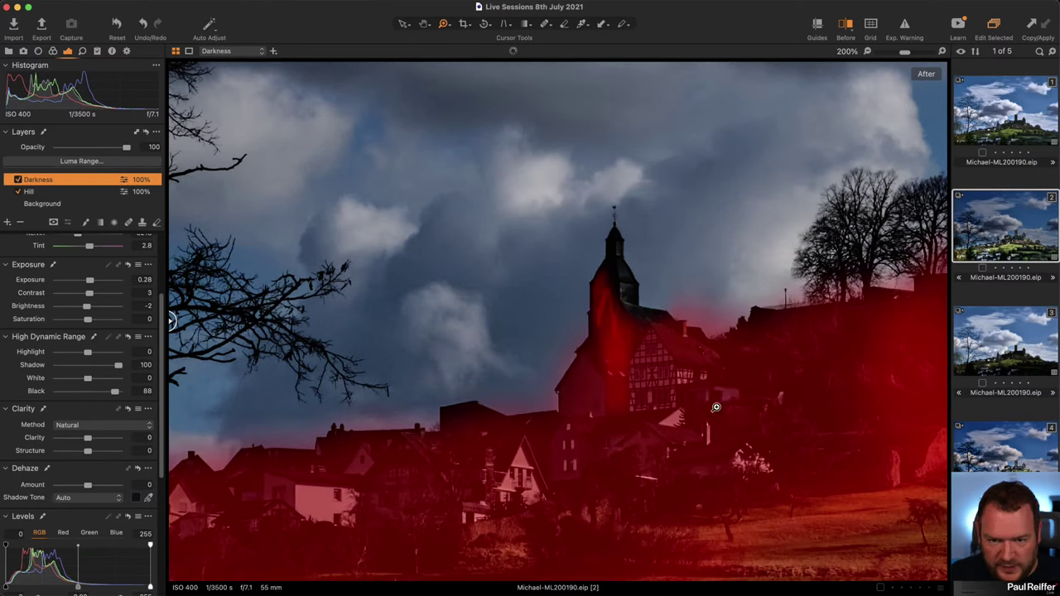
key("super+minus")
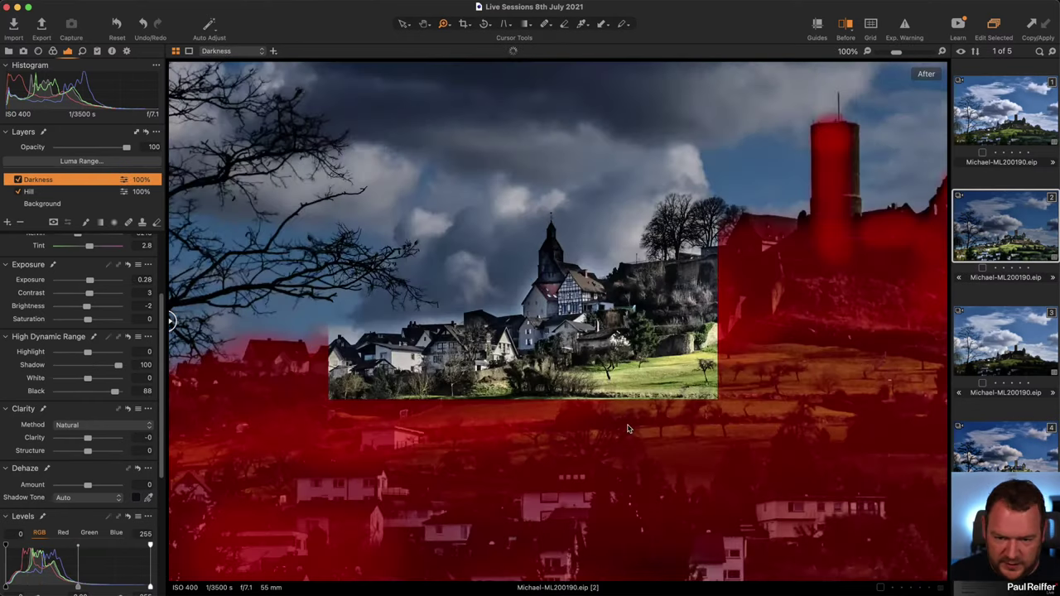
key("super+minus")
key("m")
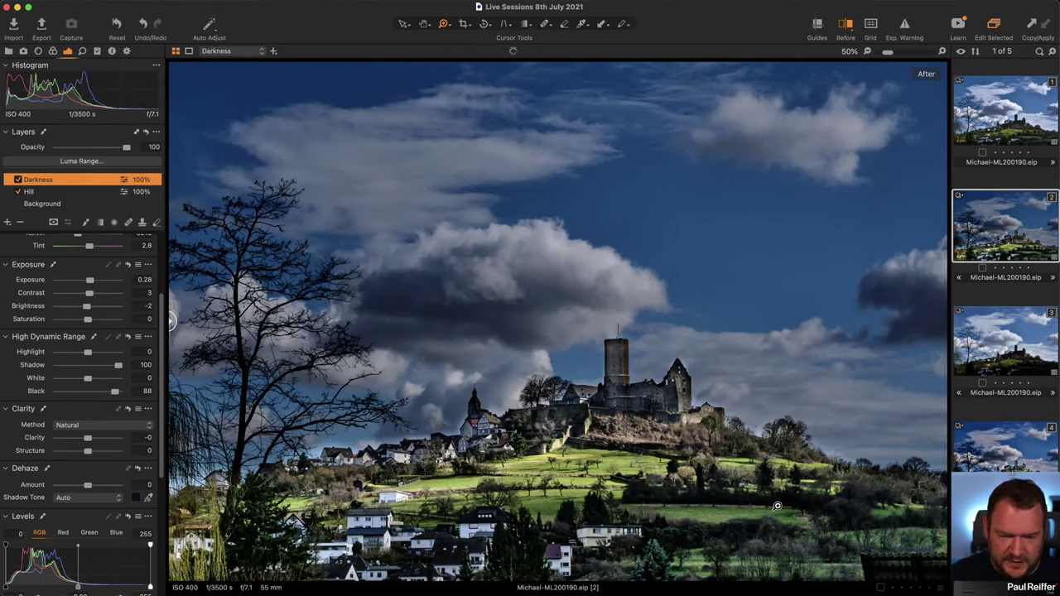
key("m")
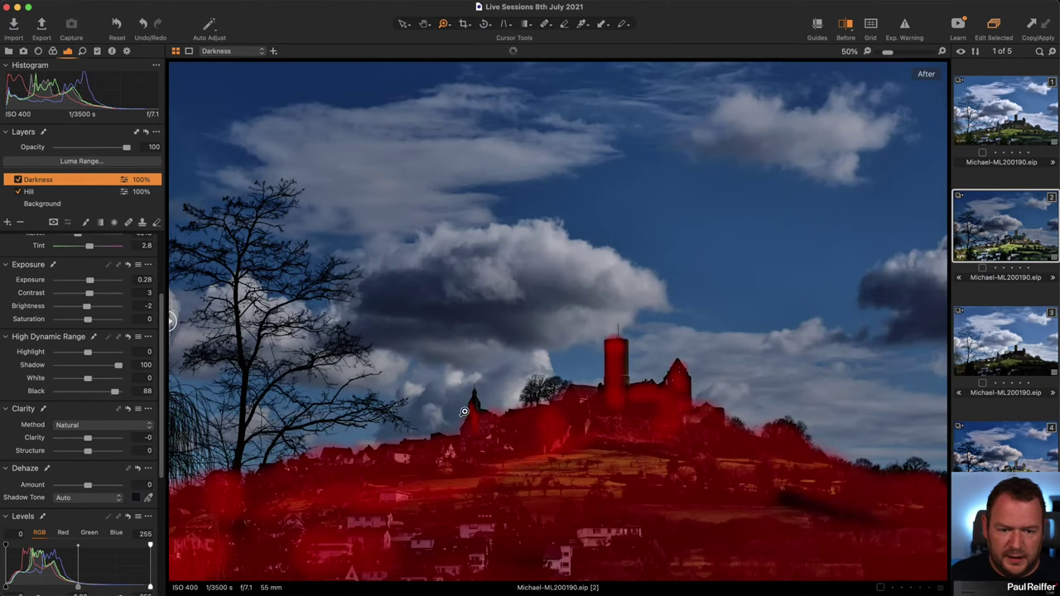
key("m")
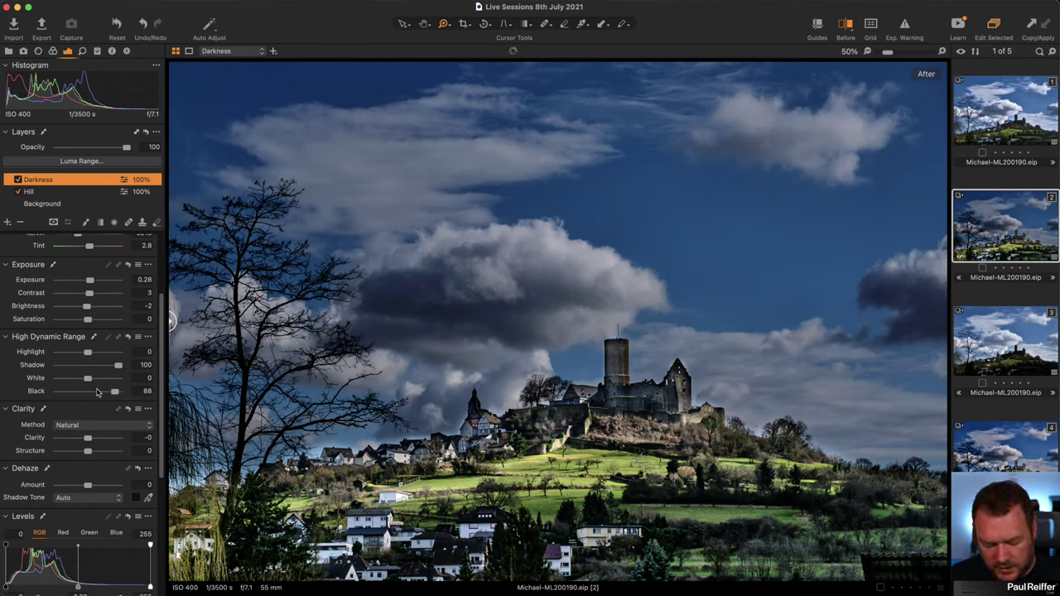
key("m")
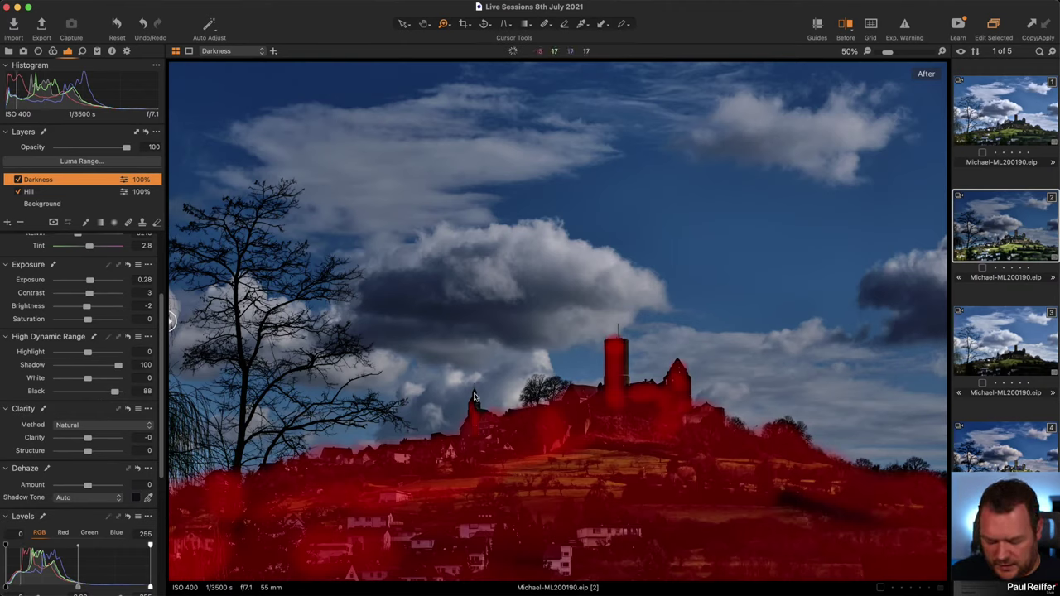
left_click_drag(432, 410, 520, 458)
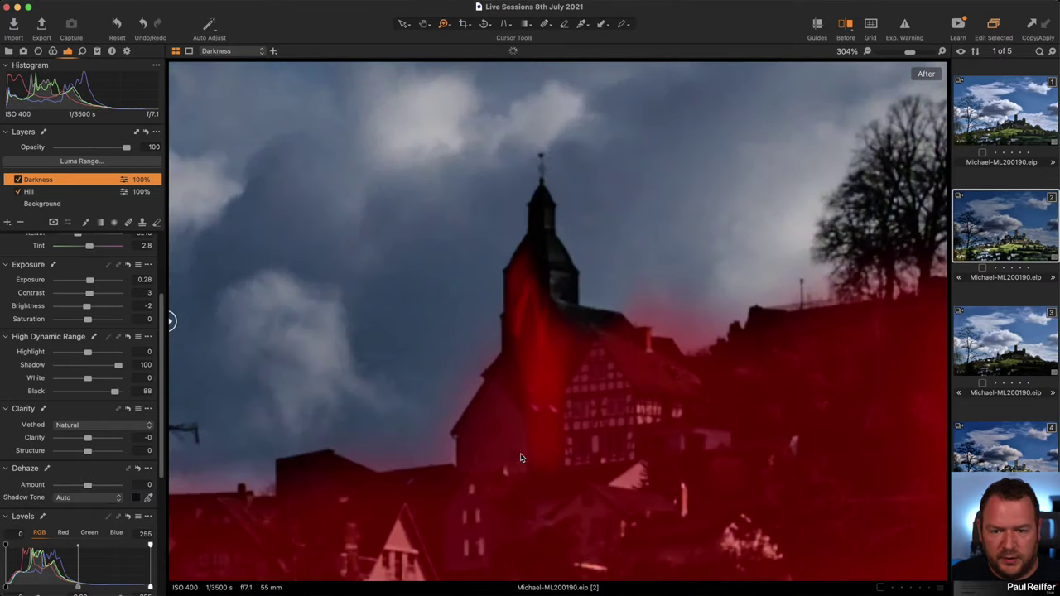
key("m")
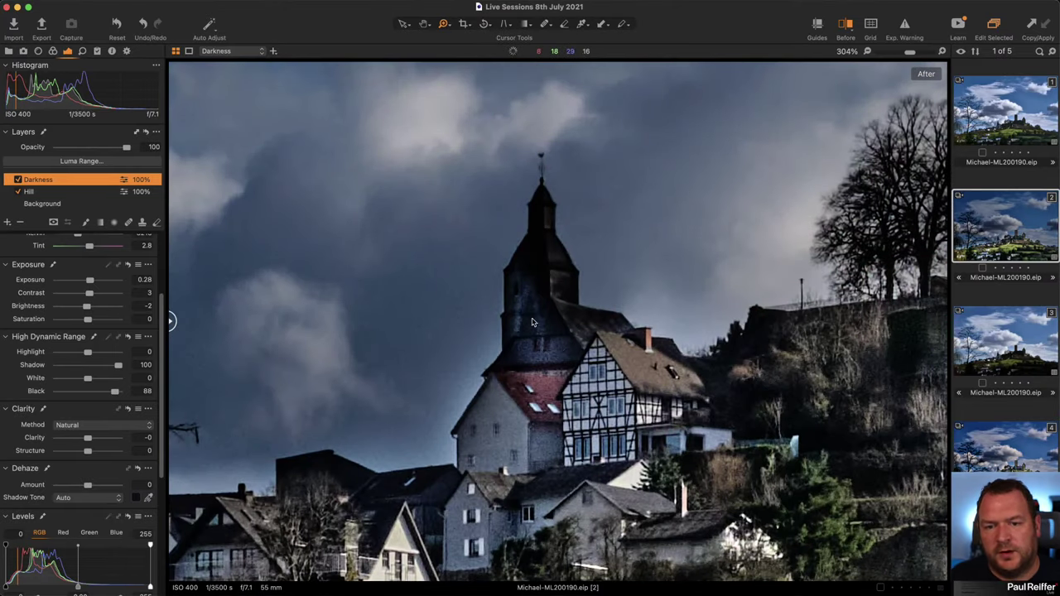
key("m")
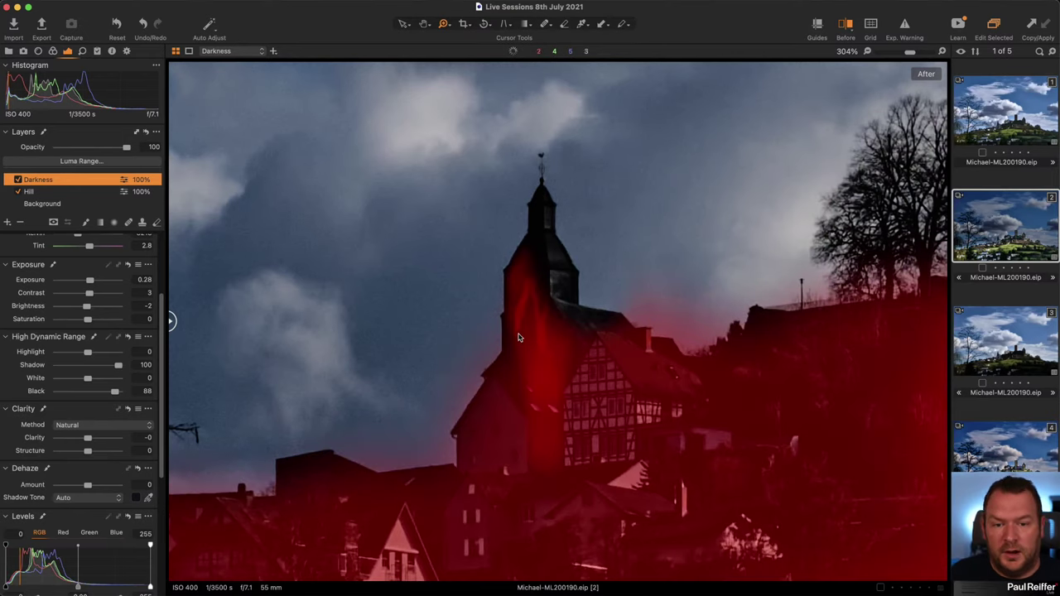
key("m")
key("m")
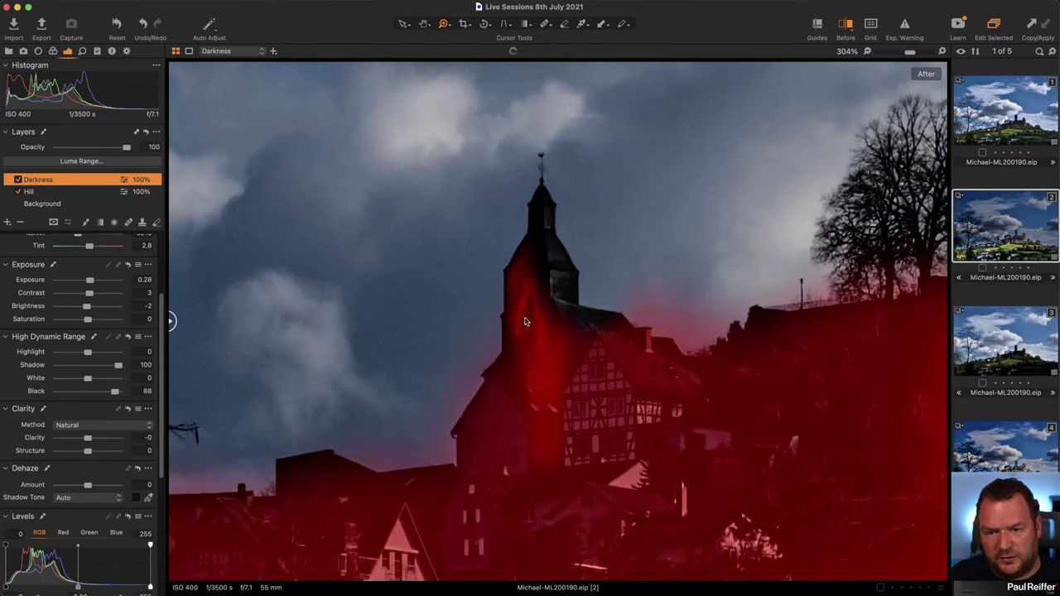
Step: Paint the Darkness mask over the church tower with a smaller brush, then check the result
key("b")
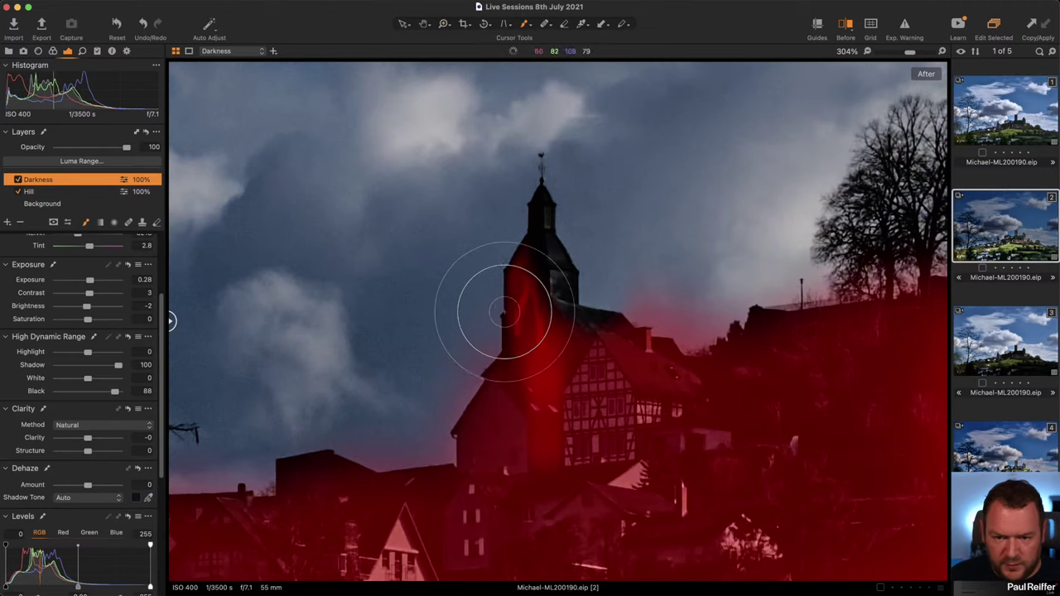
key("bracketleft")
key("bracketleft")
key("bracketleft")
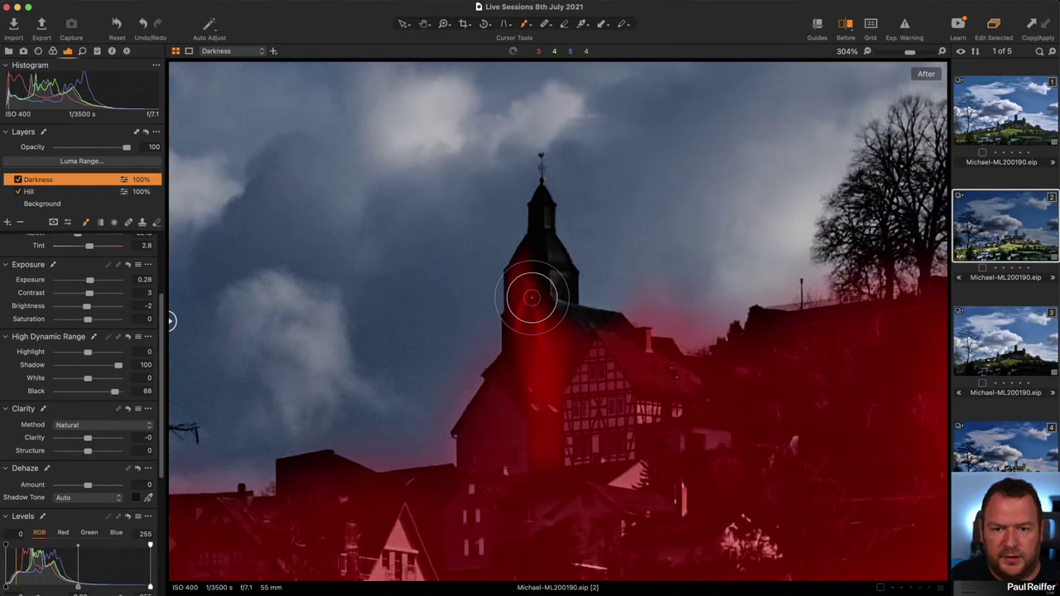
left_click_drag(531, 297, 538, 272)
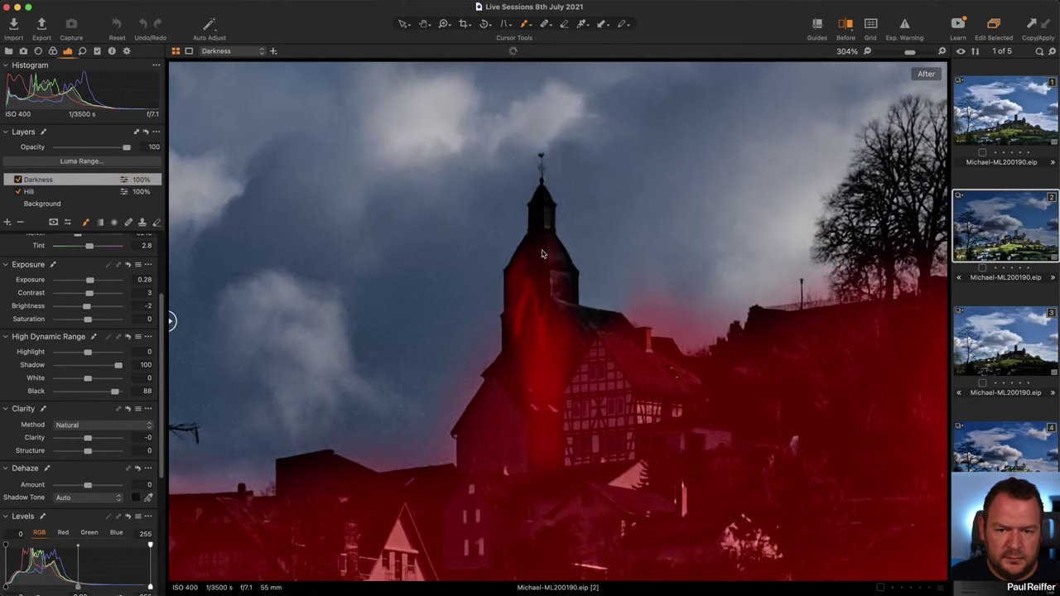
key("m")
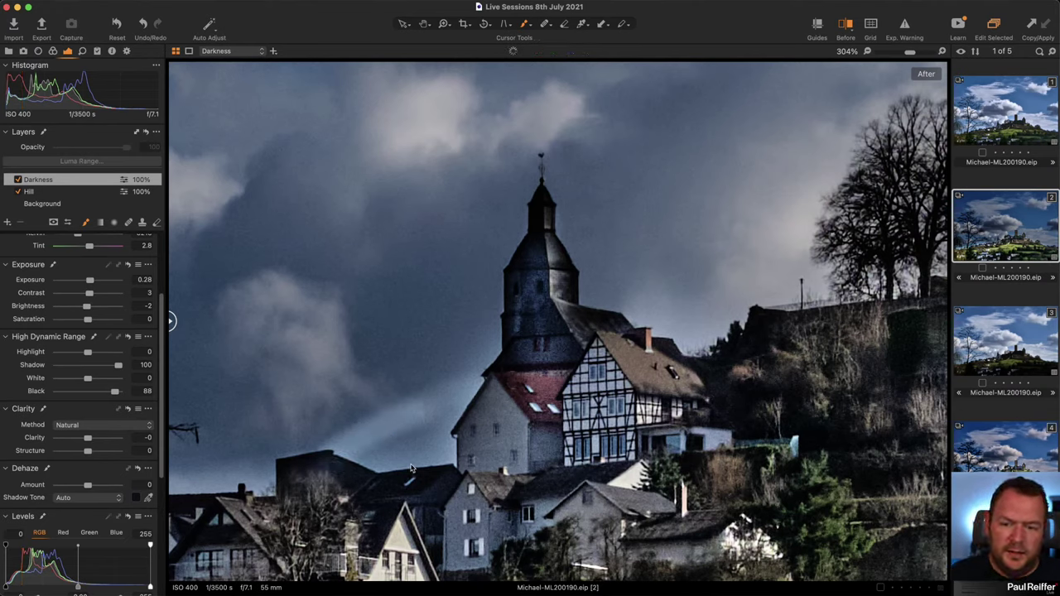
Step: Zoom back out and fit the whole castle-on-hill image in the view
key("z")
left_click(531, 345, "alt")
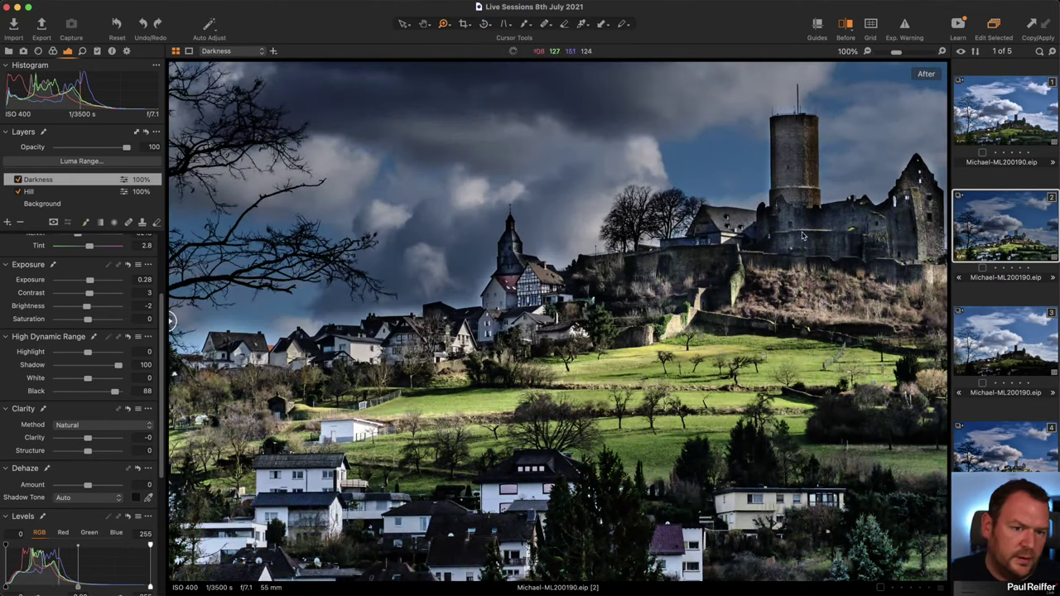
left_click(594, 333, "alt")
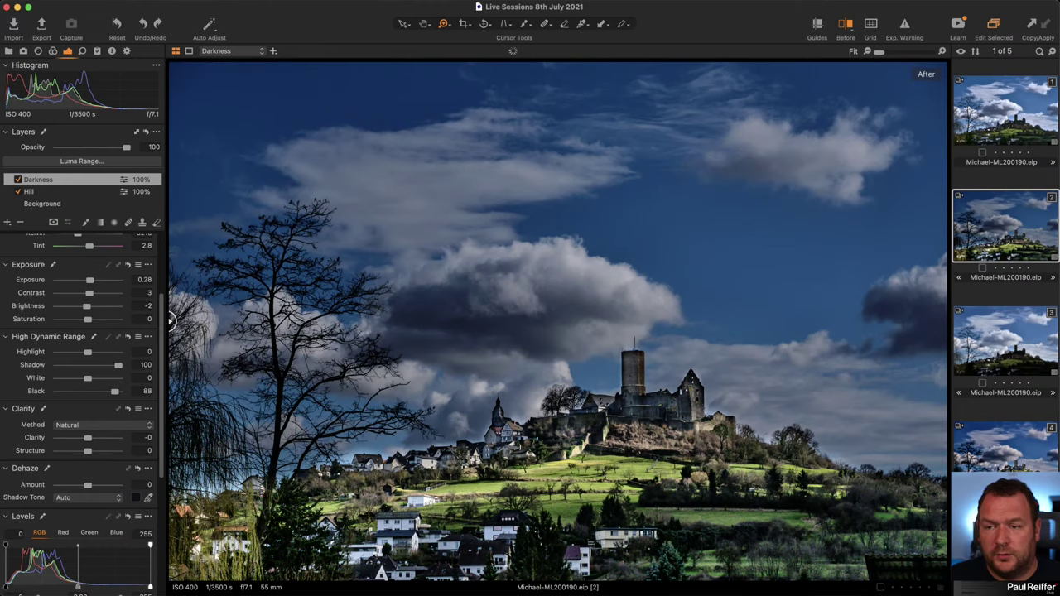
Step: Open the damselfly user collection in the Library and zoom the photo to 200%
left_click(8, 51)
left_click(49, 151)
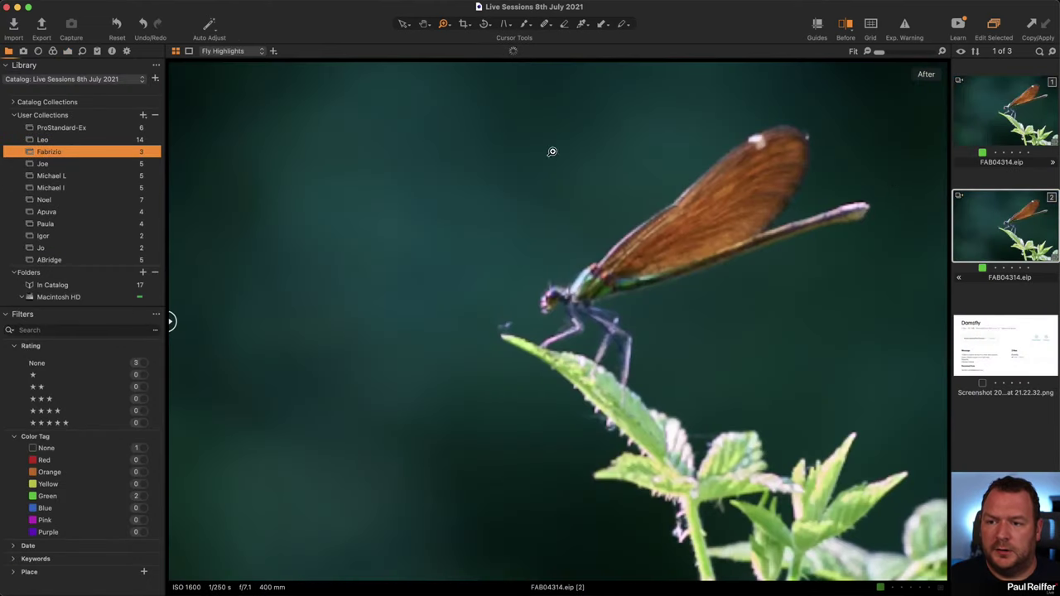
scroll(578, 281, "up", 6)
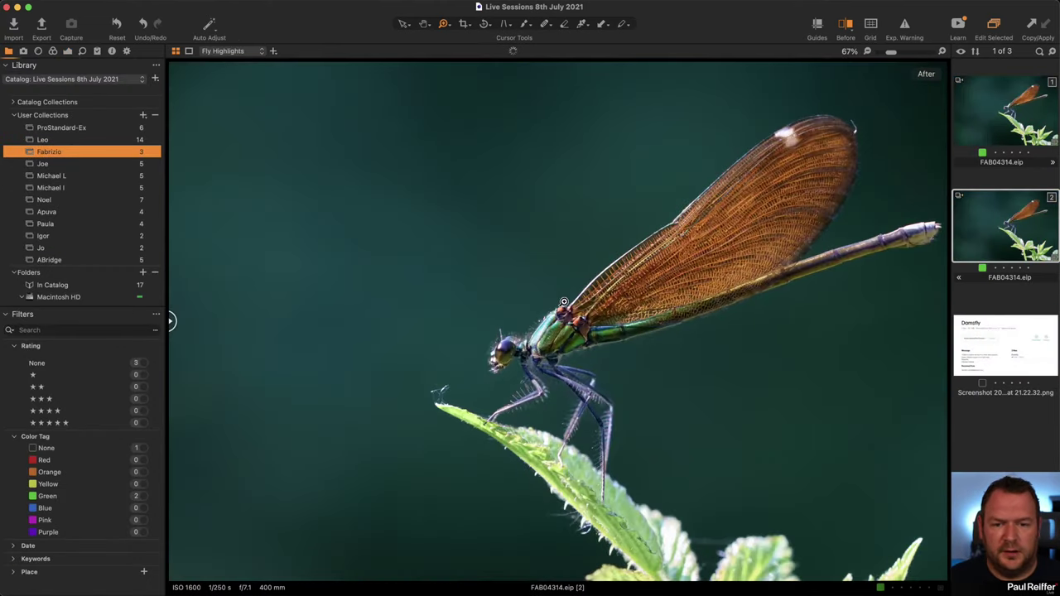
key("v")
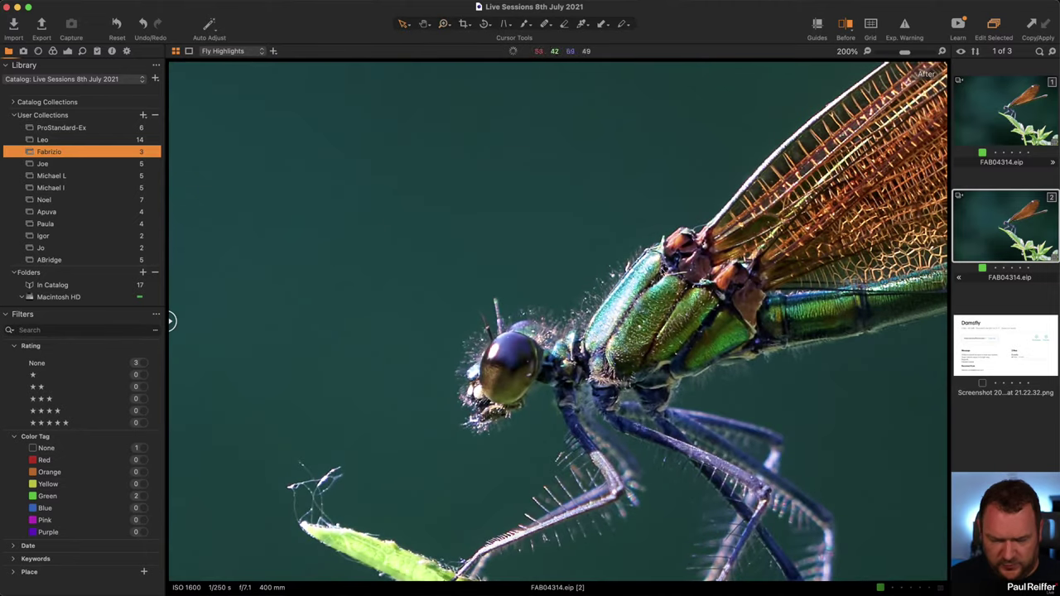
Step: Show the Fly Highlights mask and select the Background layer to view Highlight −50 and White −39
left_click(68, 51)
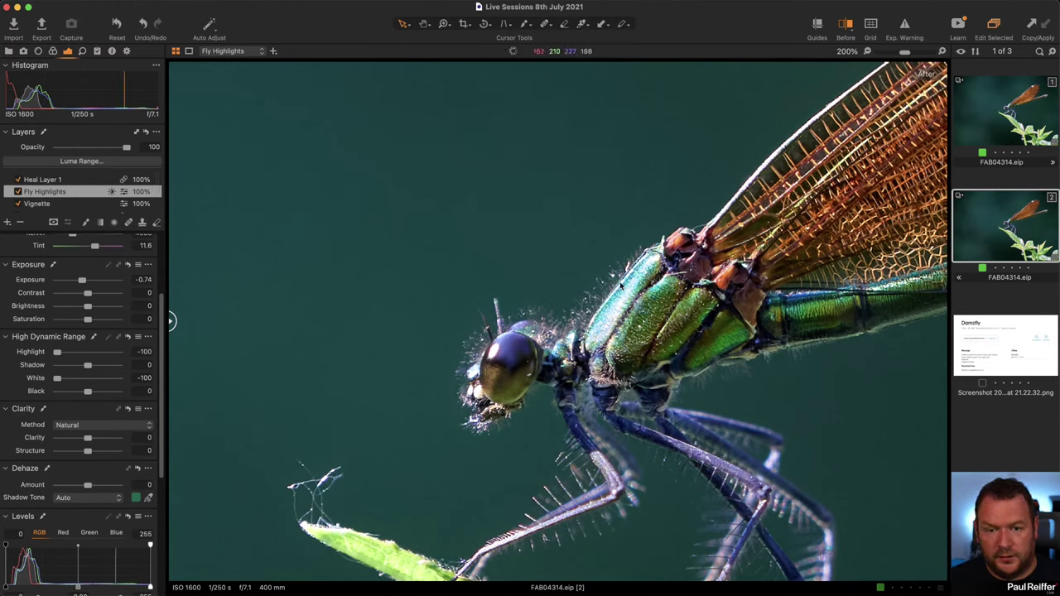
key("m")
key("m")
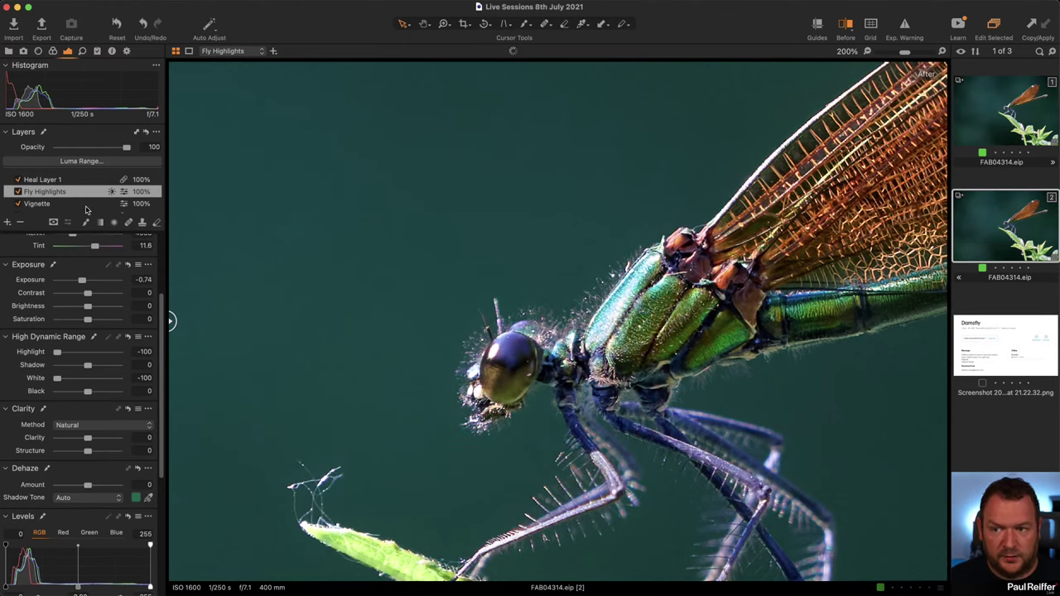
scroll(59, 201, "up", 2)
left_click(60, 202)
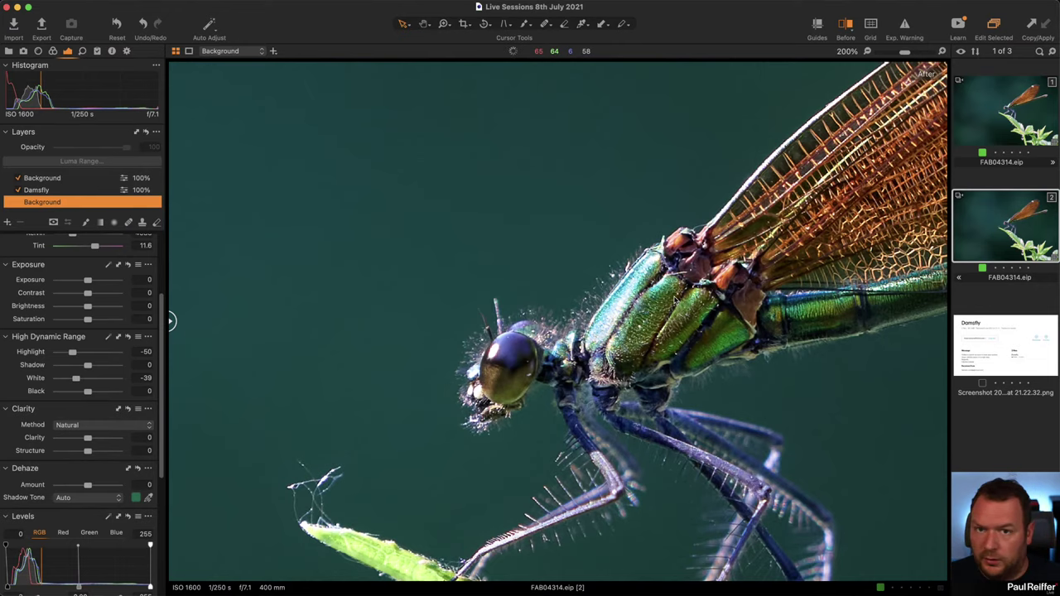
Step: Add two trial filled adjustment layers, one lifting shadows fully and one pulling down highlights
key("z")
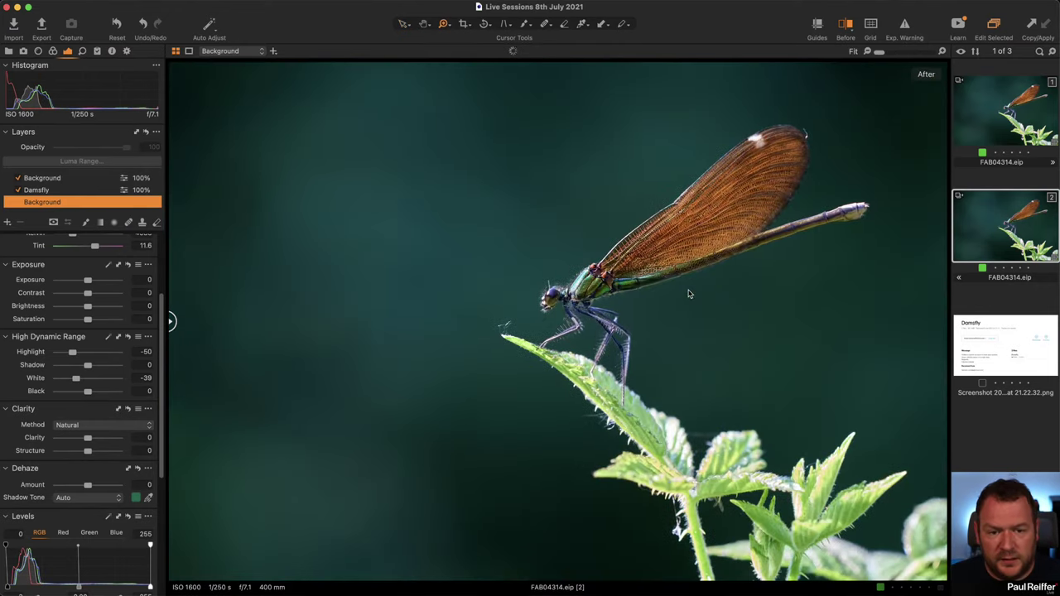
left_click(6, 222)
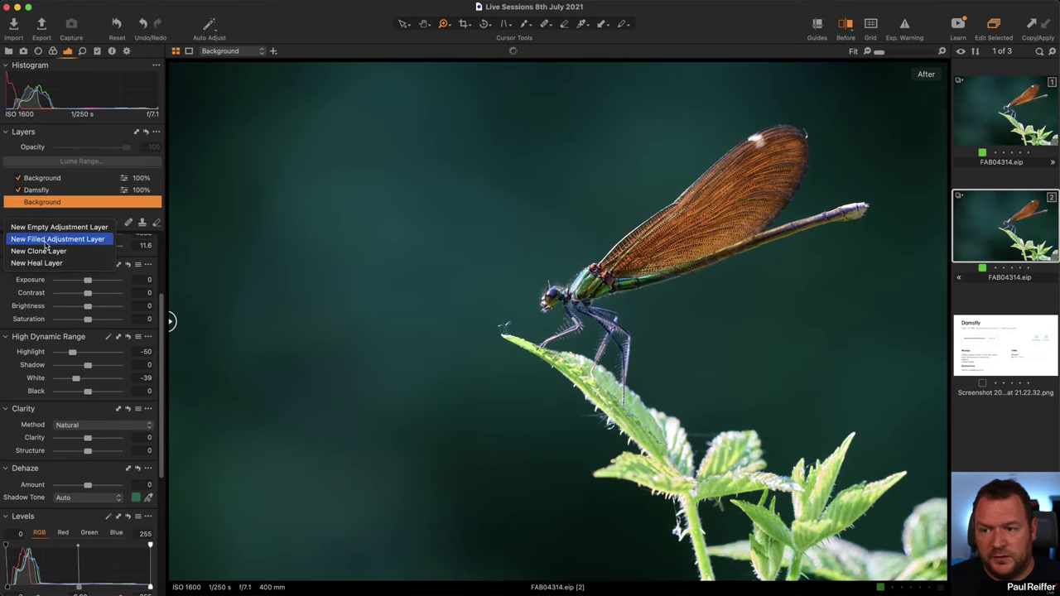
left_click(37, 237)
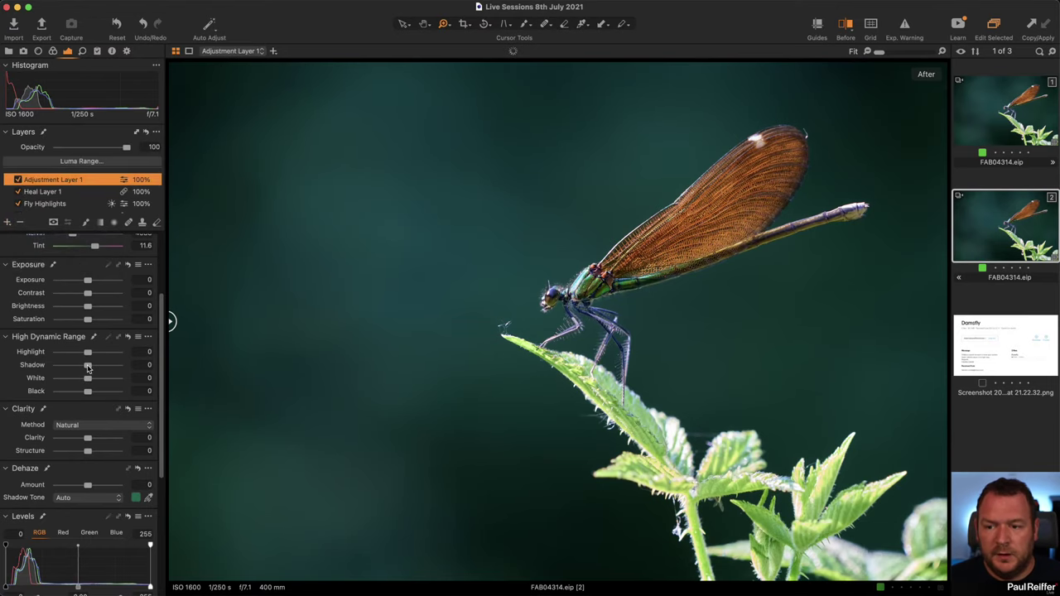
left_click_drag(88, 368, 57, 352)
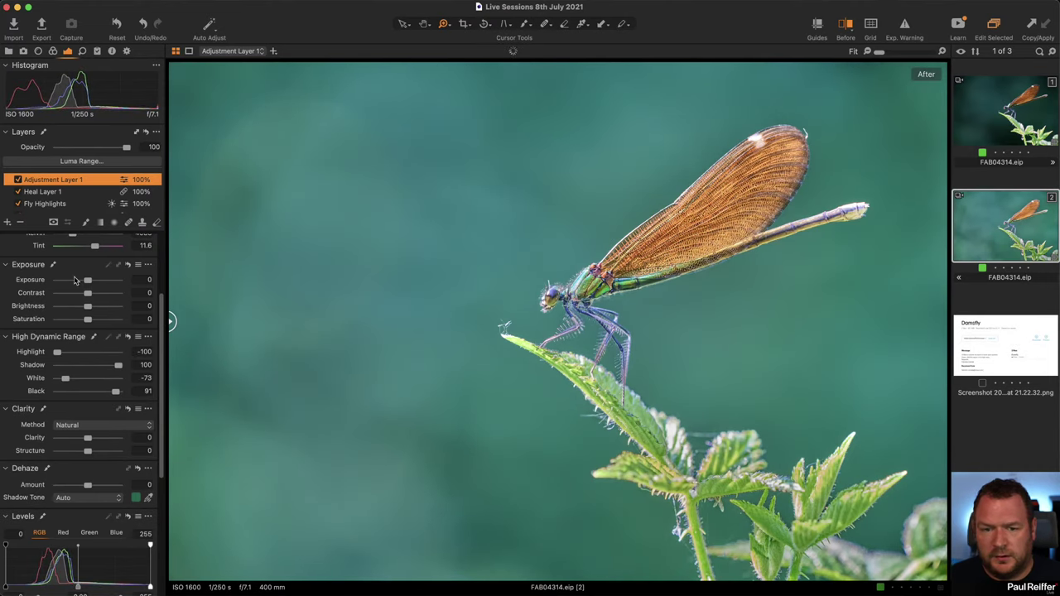
left_click(6, 222)
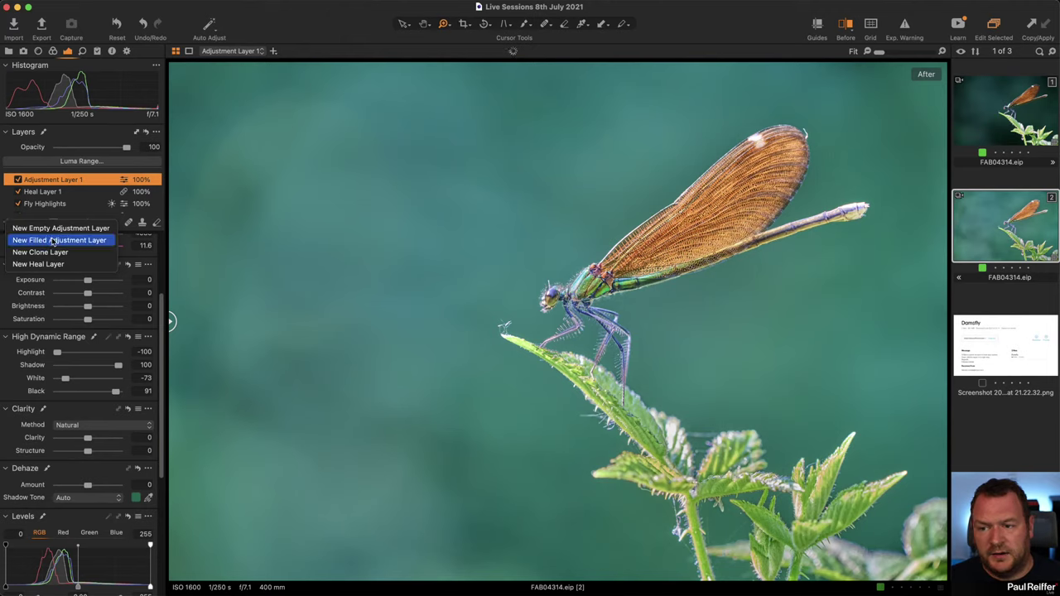
left_click(38, 239)
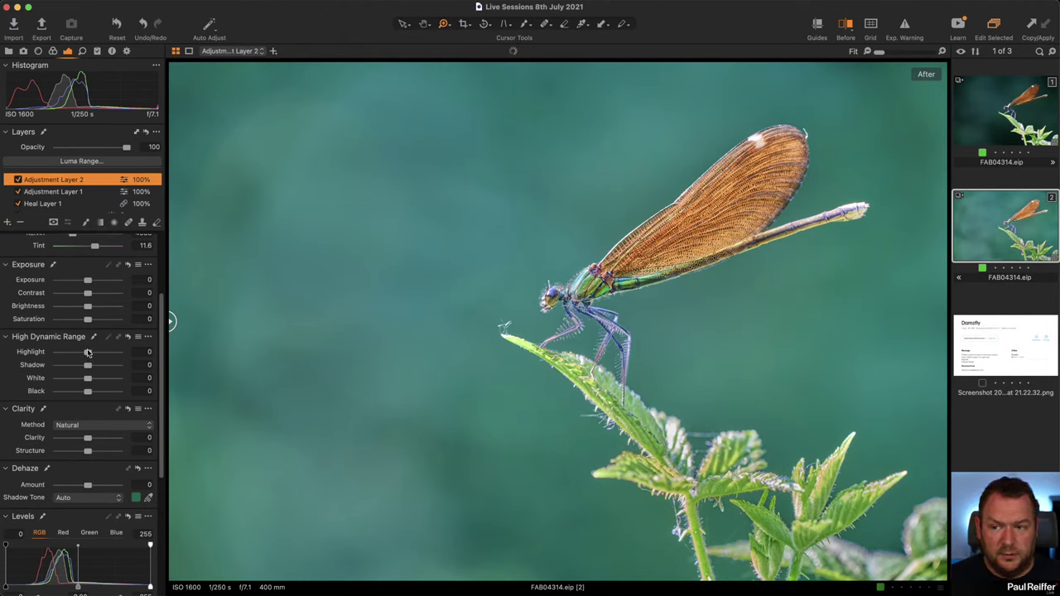
left_click_drag(88, 353, 106, 392)
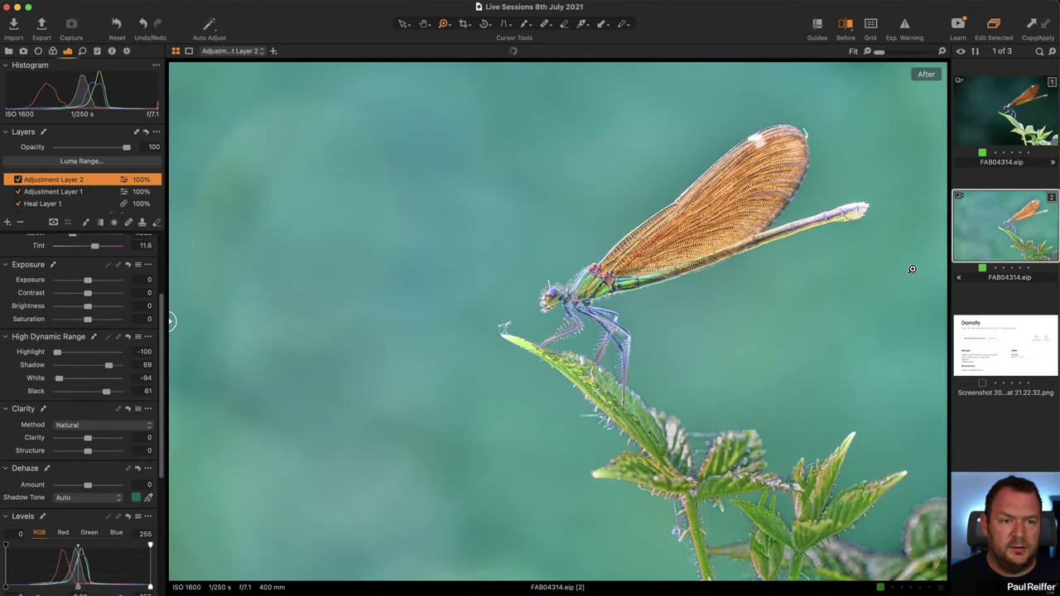
Step: Switch off, then delete Adjustment Layers 2 and 1, and return to the Library collections
left_click(17, 179)
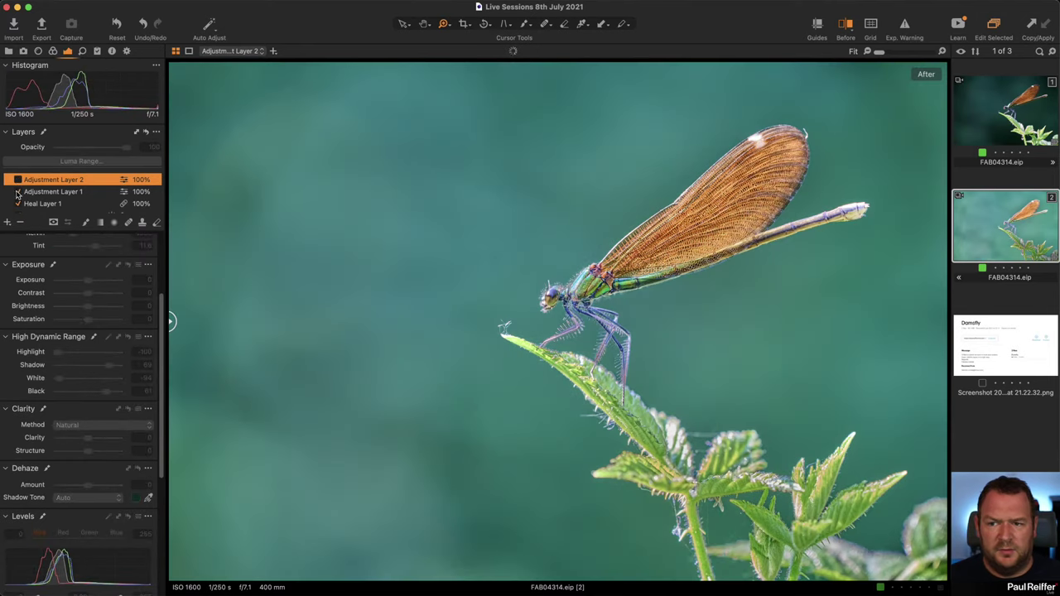
left_click(17, 191)
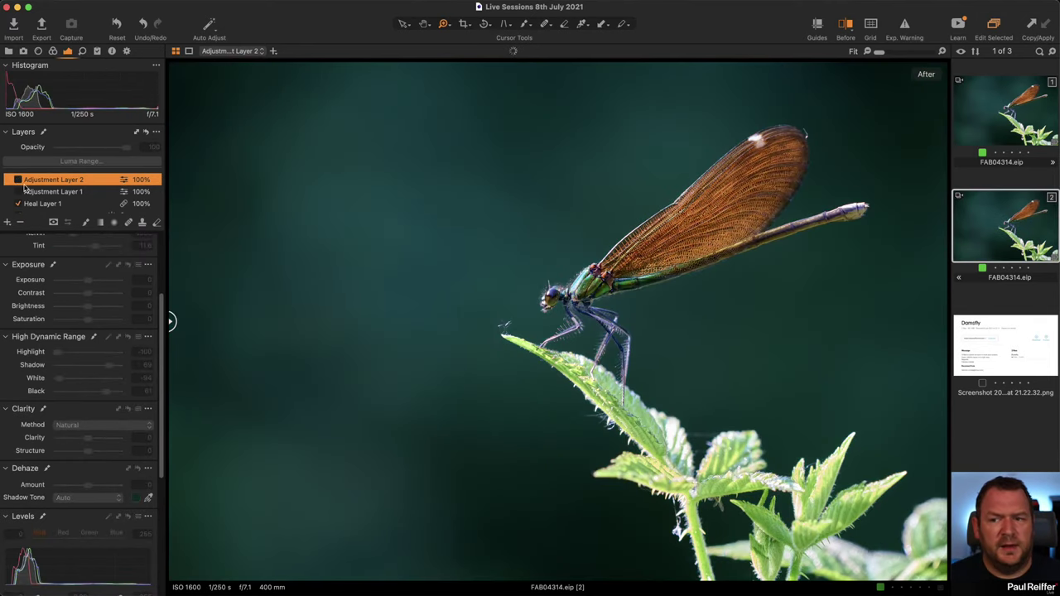
left_click(19, 221)
left_click(44, 178)
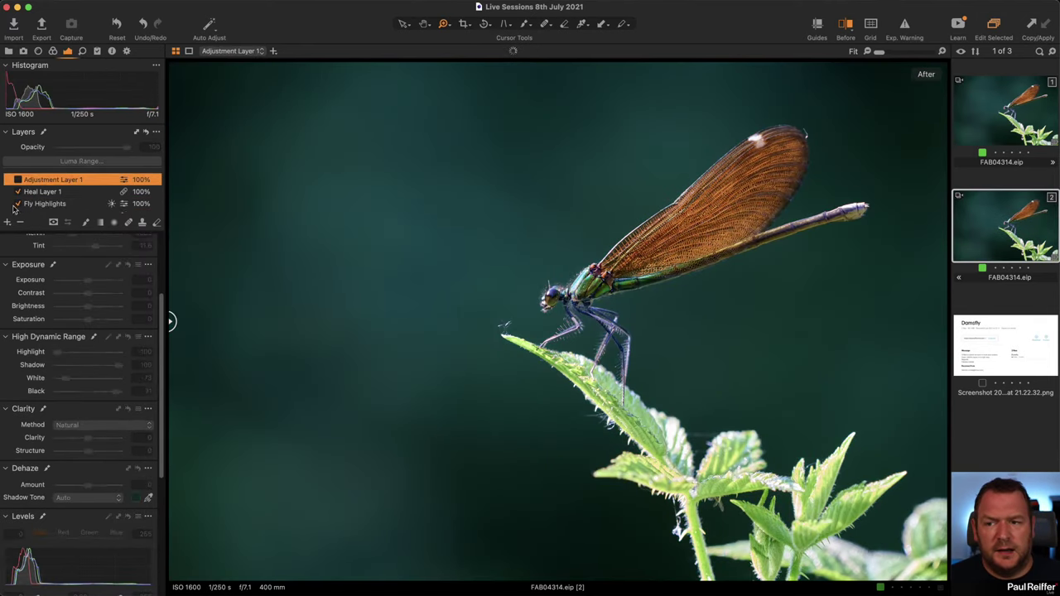
left_click(19, 223)
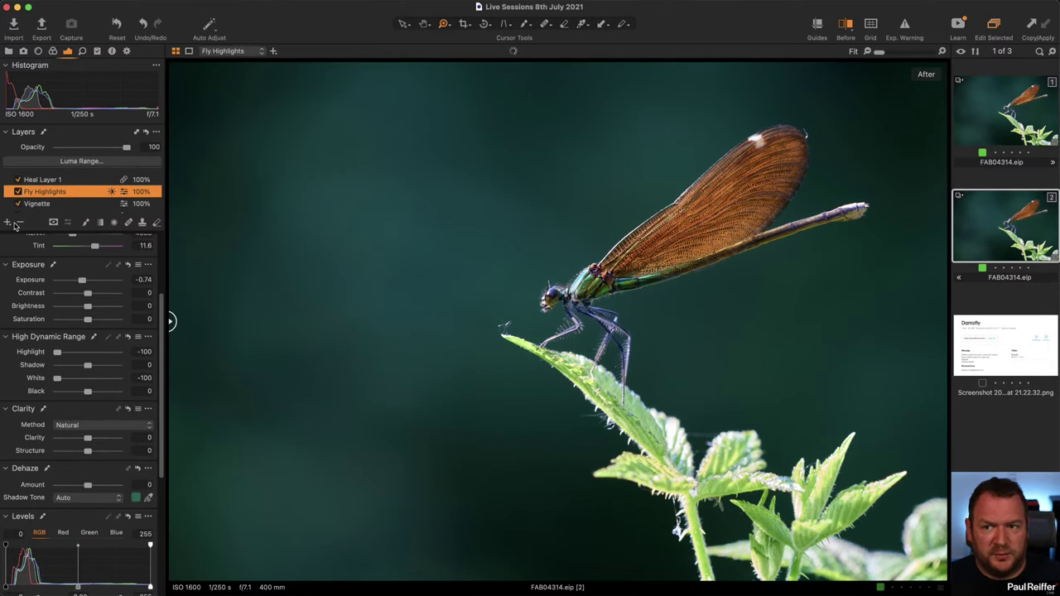
left_click(9, 51)
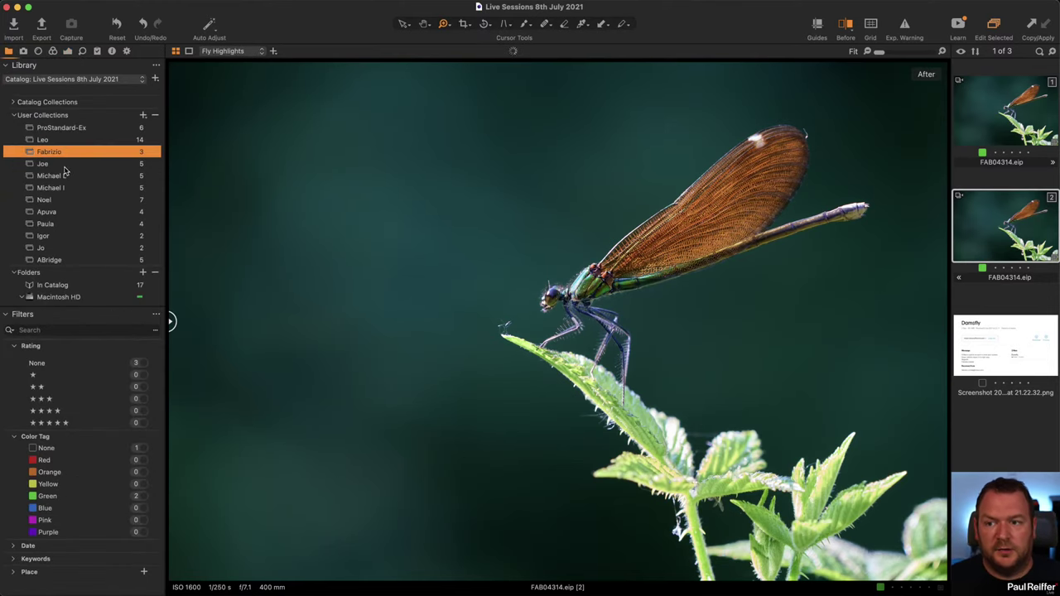
Step: Open the Michael L collection and select the first castle variant for adjusting
left_click(65, 177)
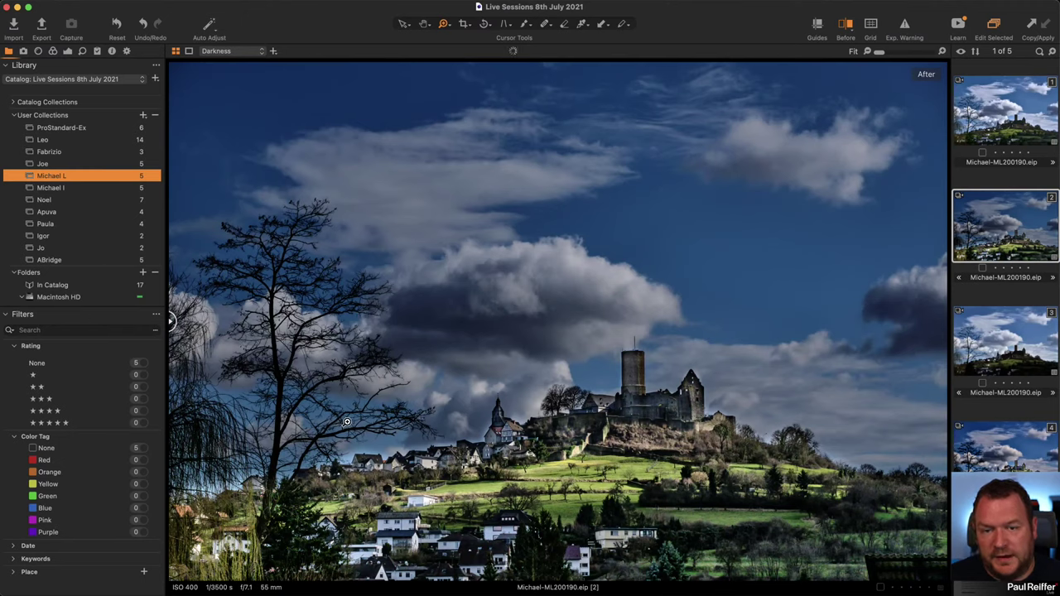
left_click(67, 51)
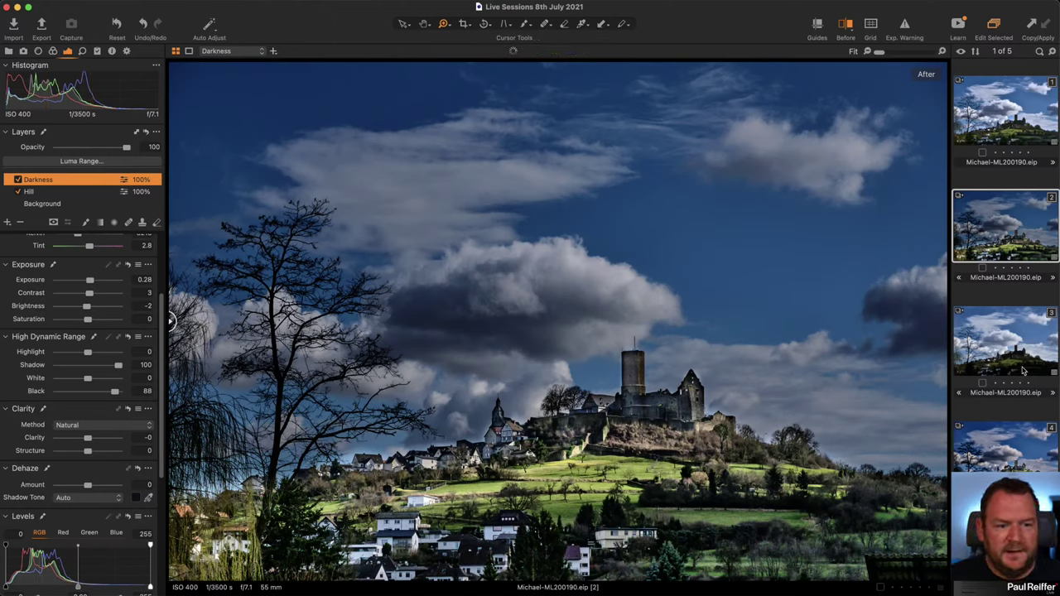
left_click(996, 132)
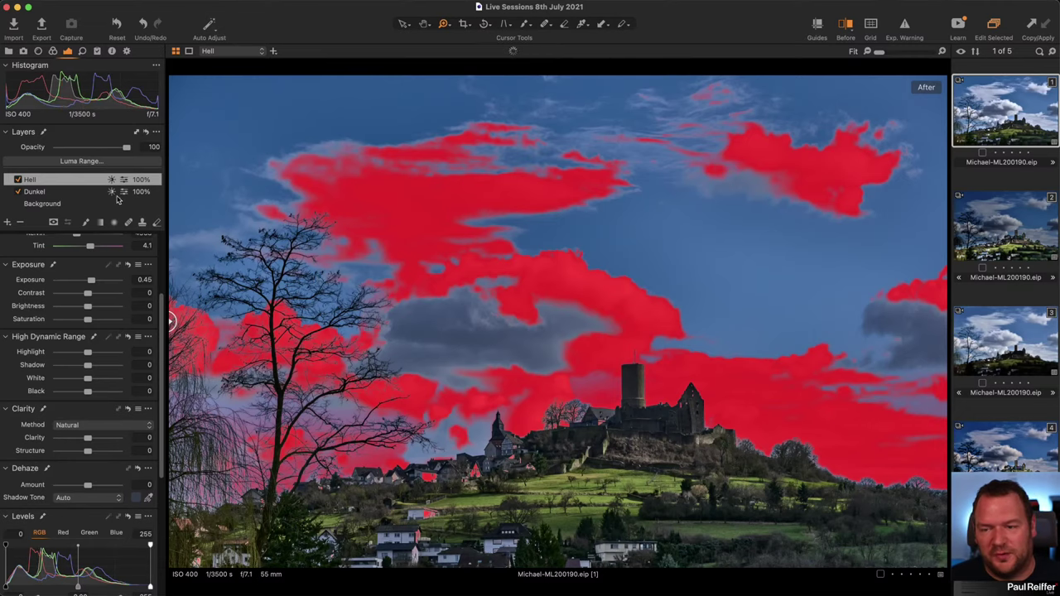
Step: Hide the mask, select the Background layer and turn on the Before/After split view
key("m")
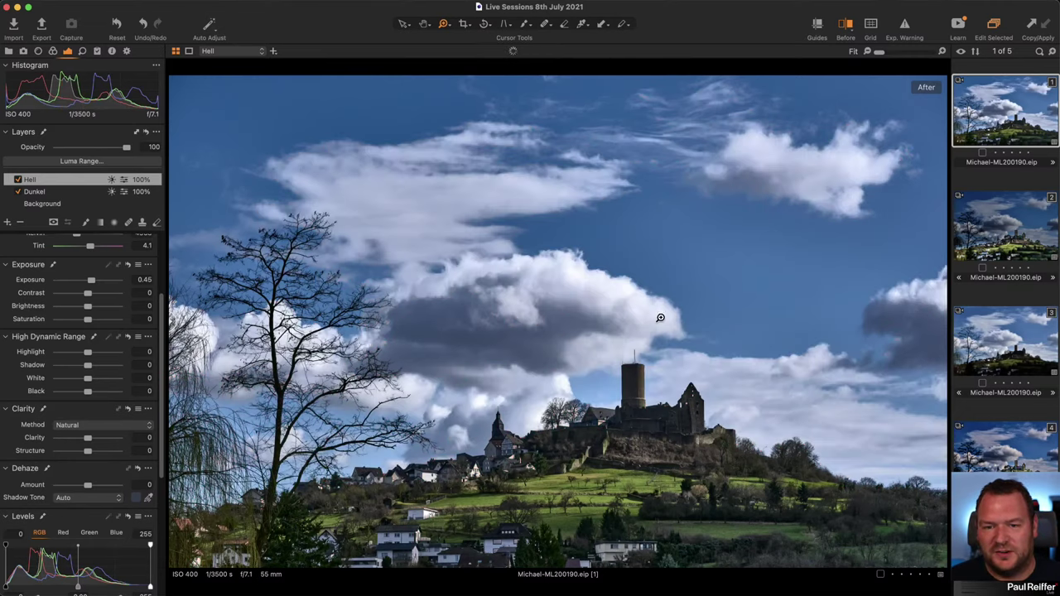
left_click(66, 204)
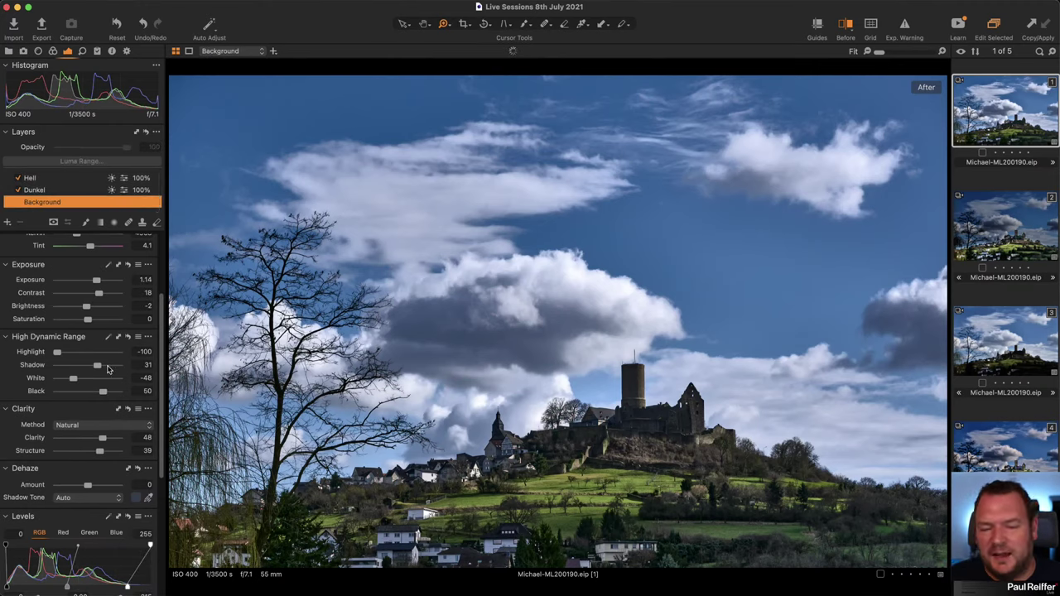
key("y")
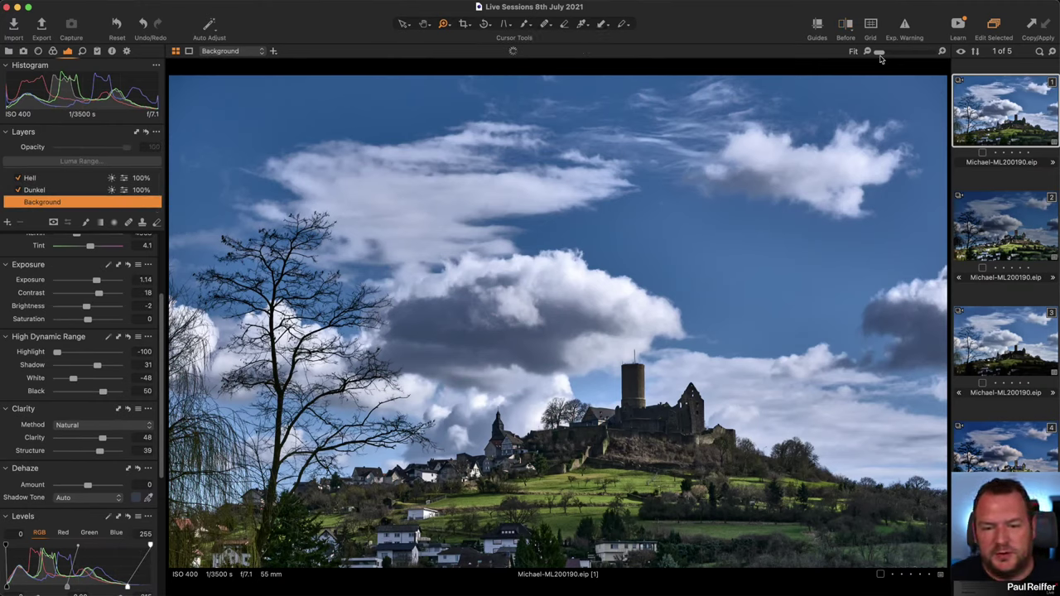
left_click(846, 26)
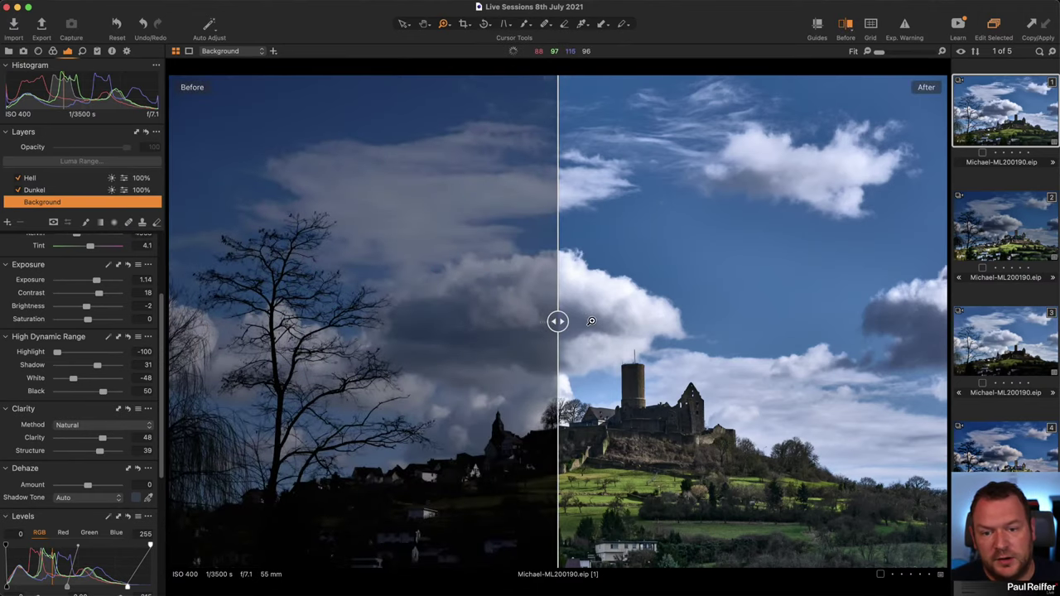
scroll(592, 321, "up", 5)
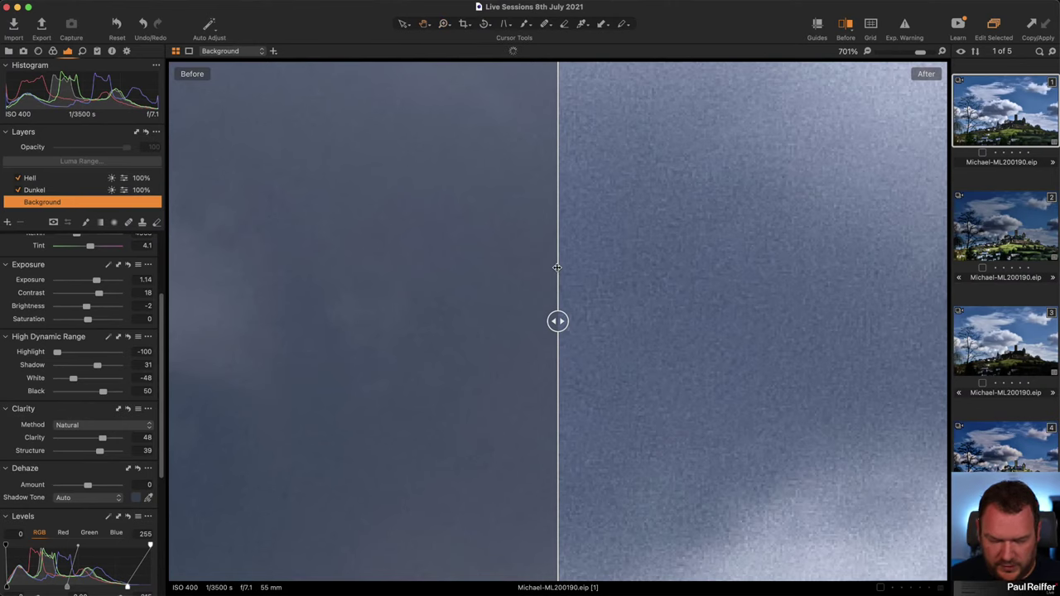
key("super+0")
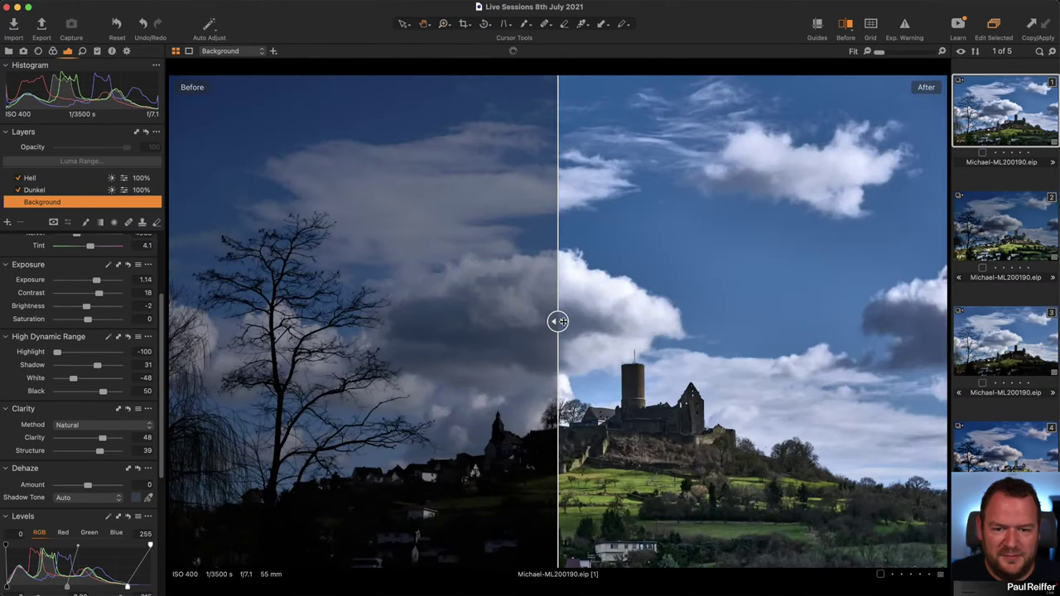
left_click_drag(562, 321, 370, 374)
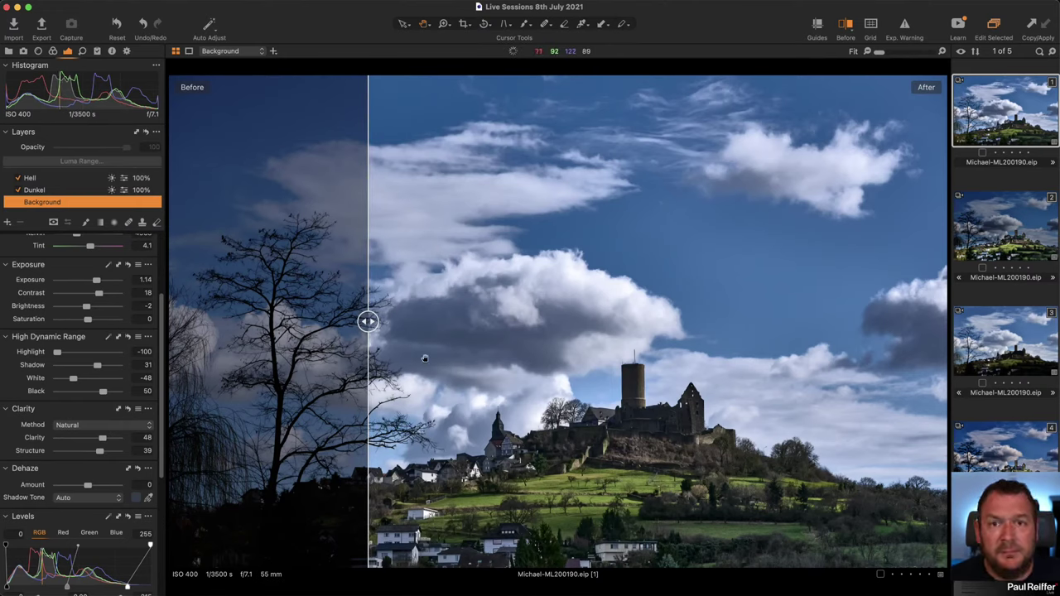
left_click_drag(368, 369, 300, 396)
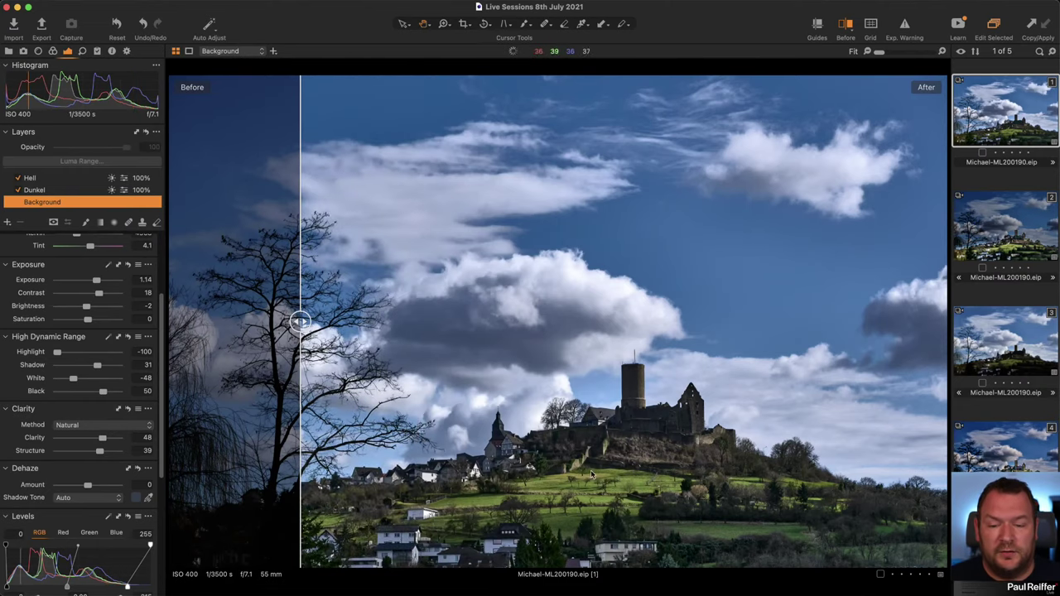
key("z")
left_click(551, 458)
left_click(551, 458)
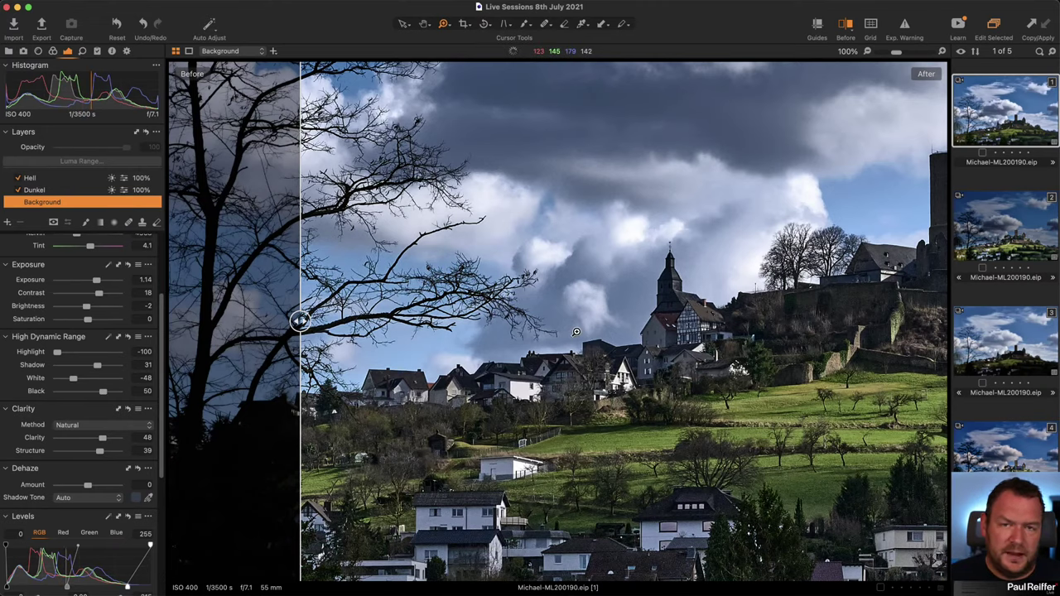
key("super+0")
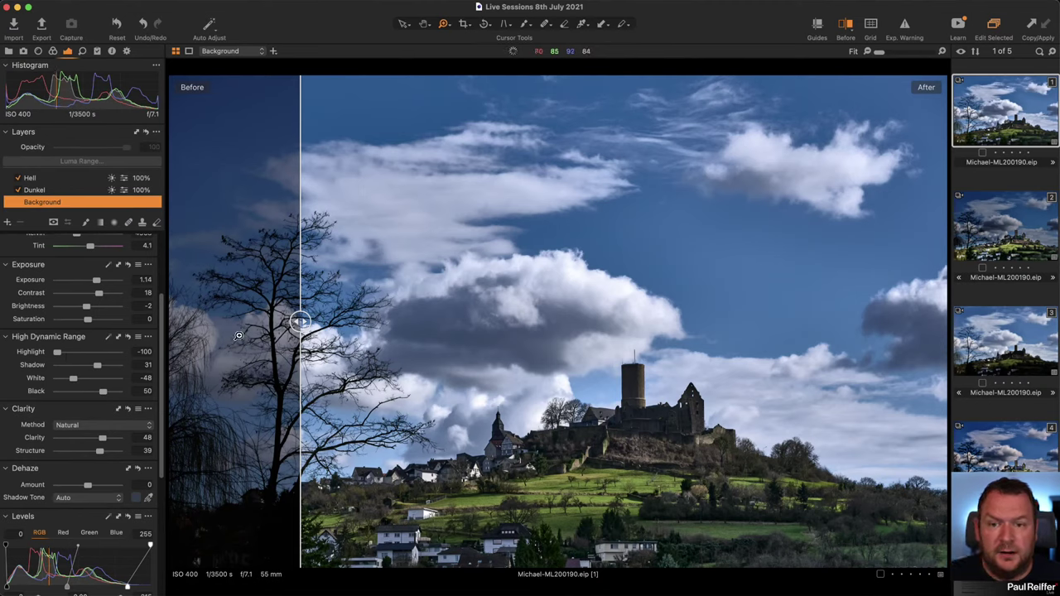
left_click_drag(300, 321, 515, 321)
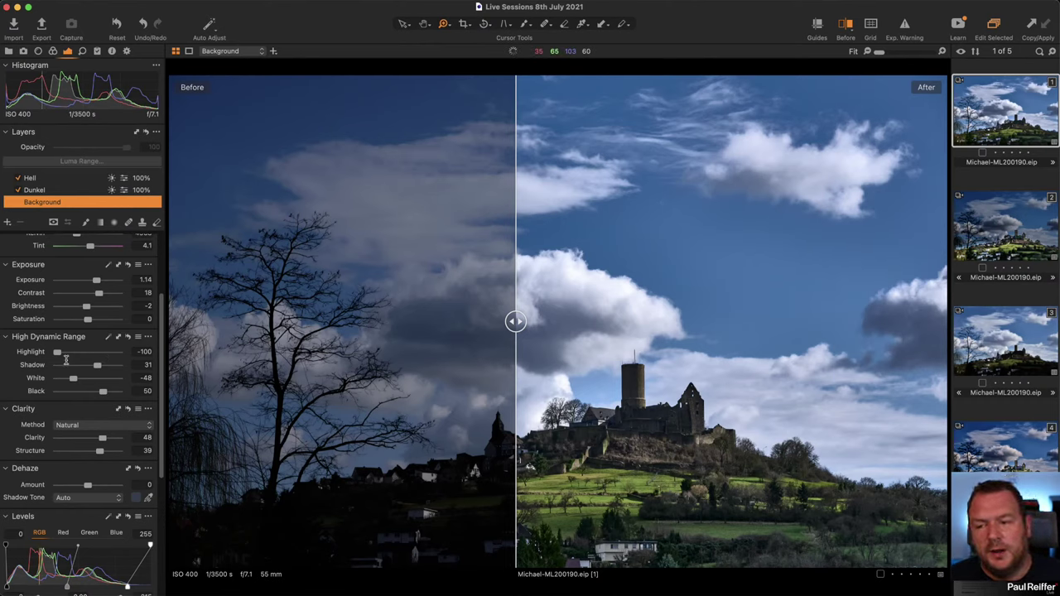
Step: Set the castle Background to Highlight −58, White −30, Exposure 0.81, Brightness 10 with Before/After split view off
left_click_drag(57, 351, 79, 379)
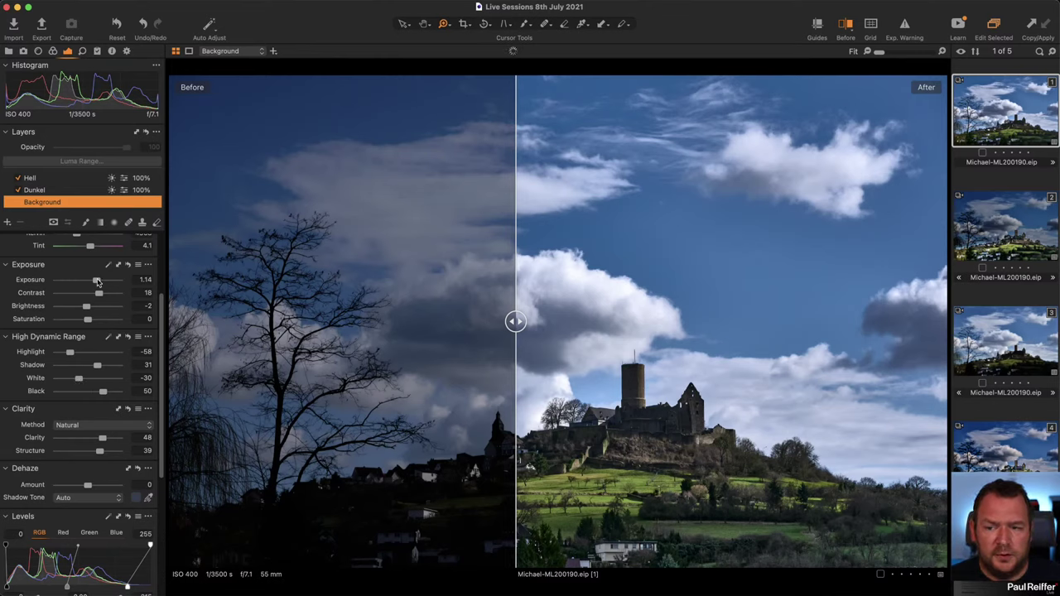
left_click_drag(97, 283, 94, 282)
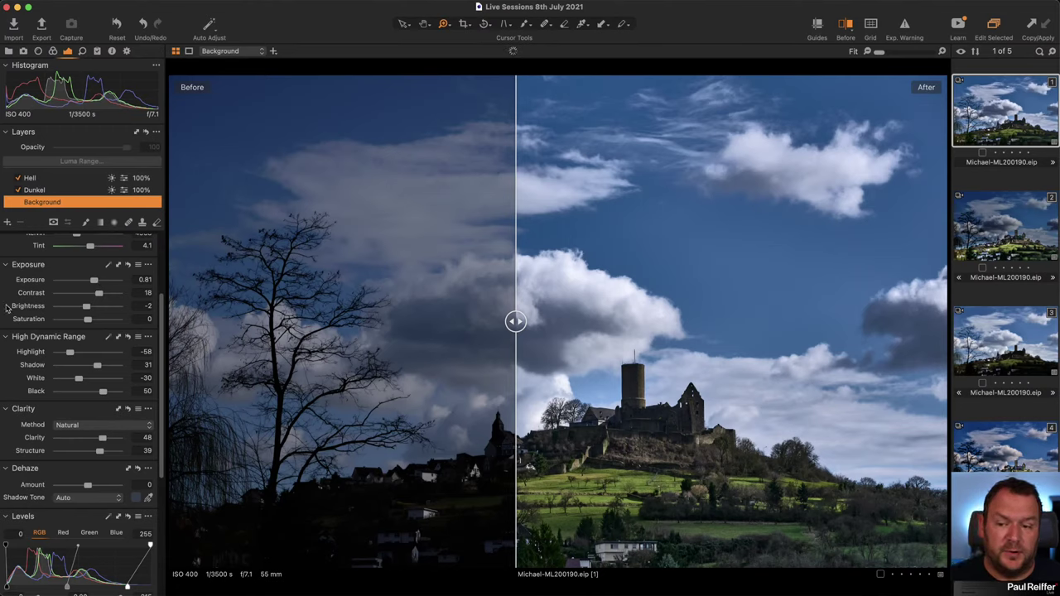
scroll(59, 380, "down", 5)
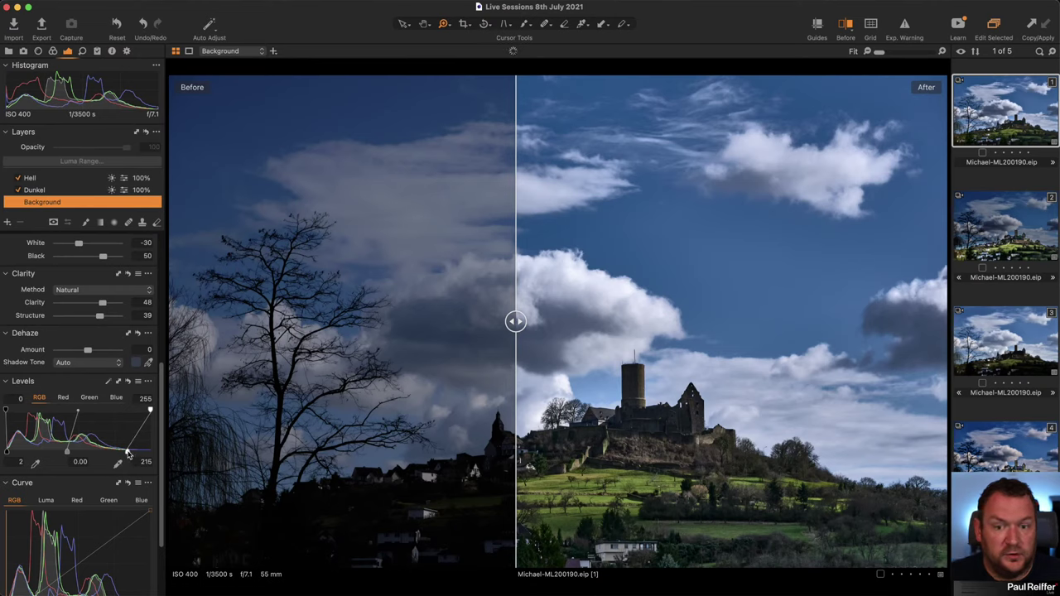
scroll(110, 334, "up", 8)
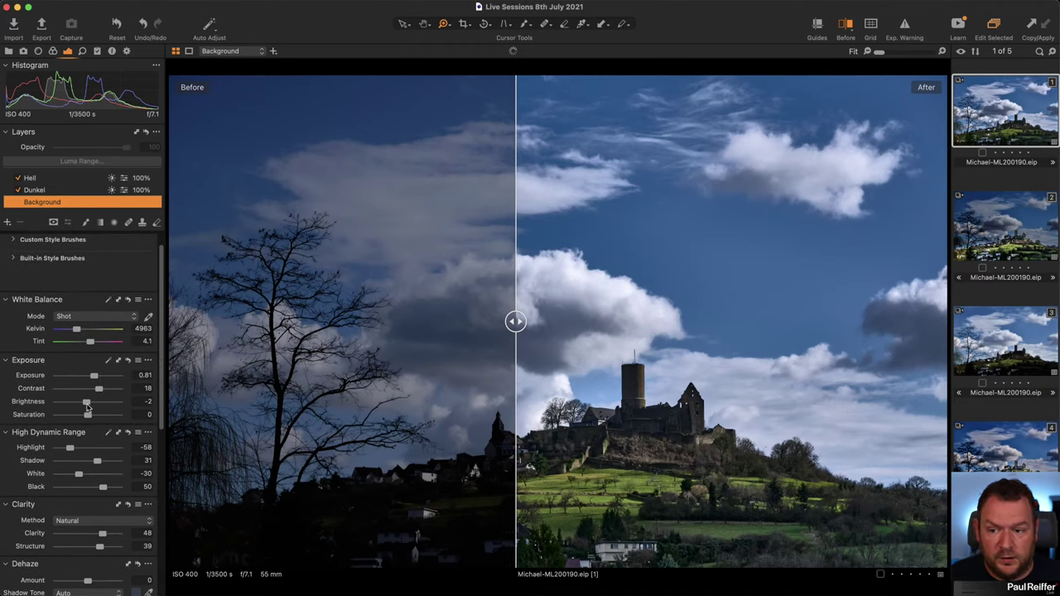
key("y")
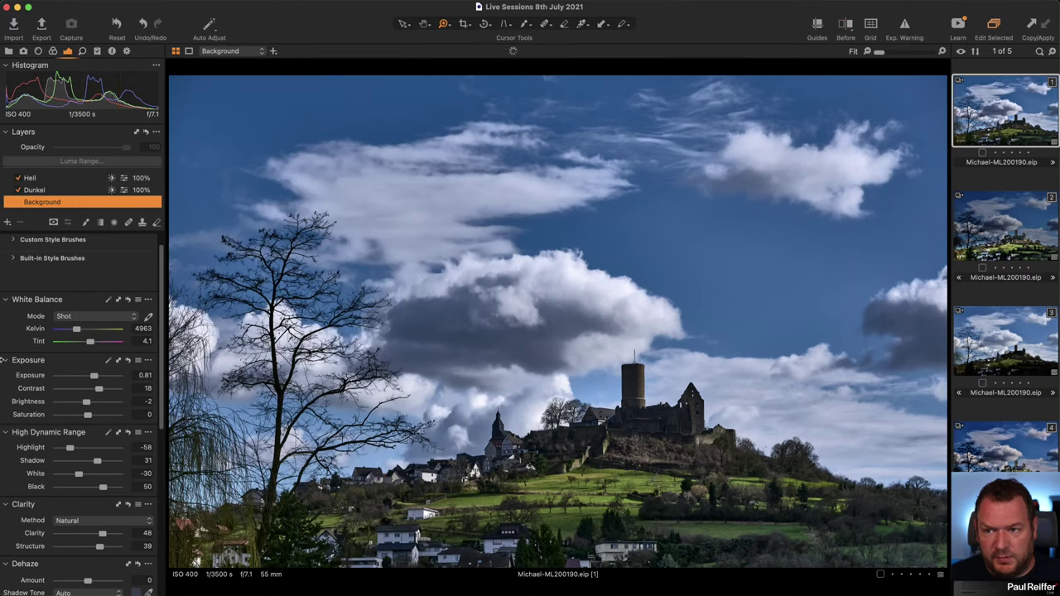
left_click_drag(86, 402, 94, 406)
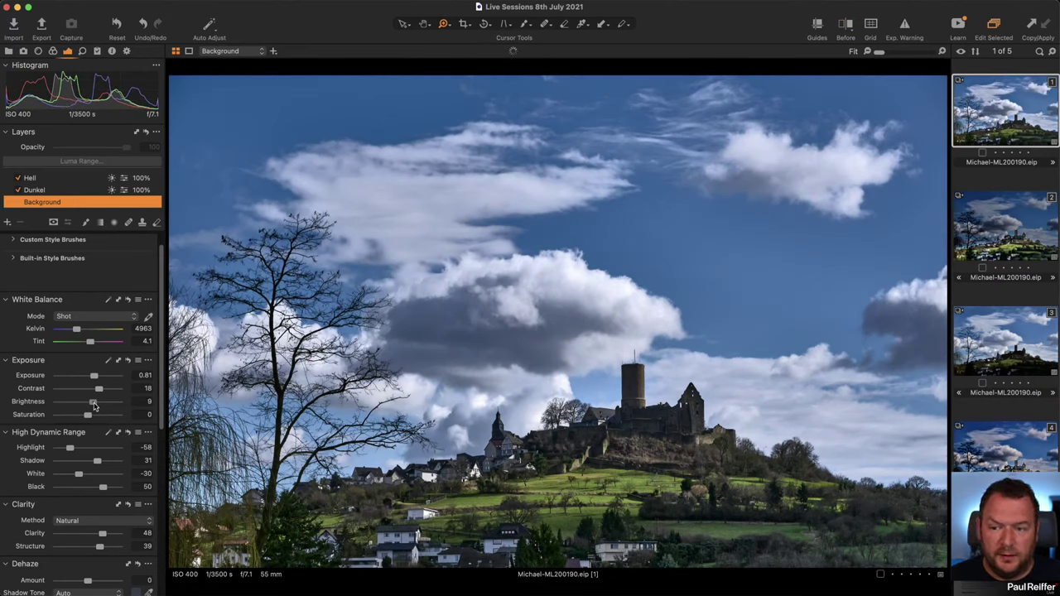
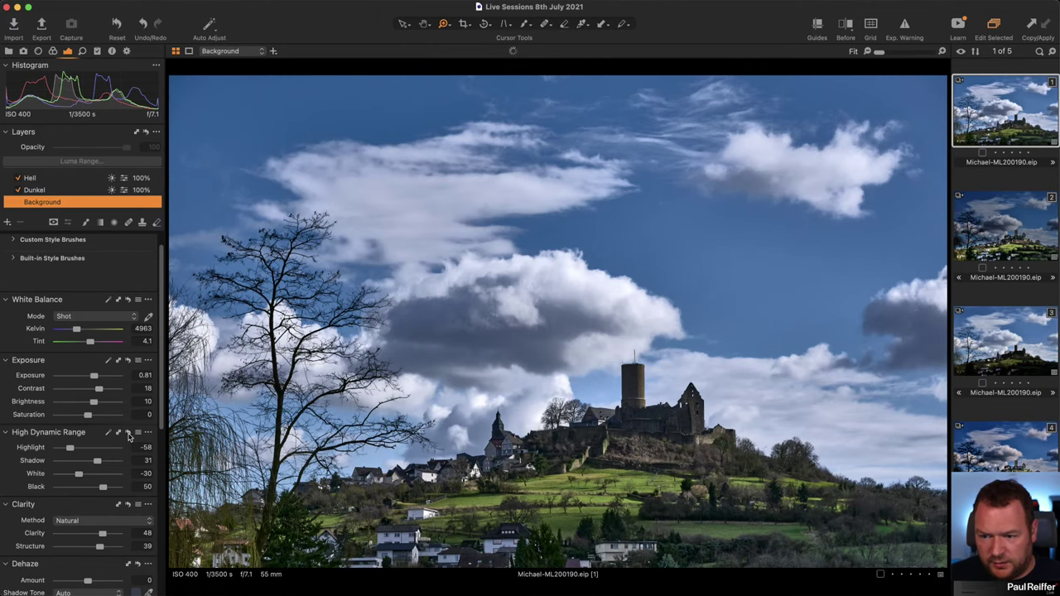
Step: Preview a High Dynamic Range reset and undo it, then show a Before/After split with the divider moved left
left_click(129, 436)
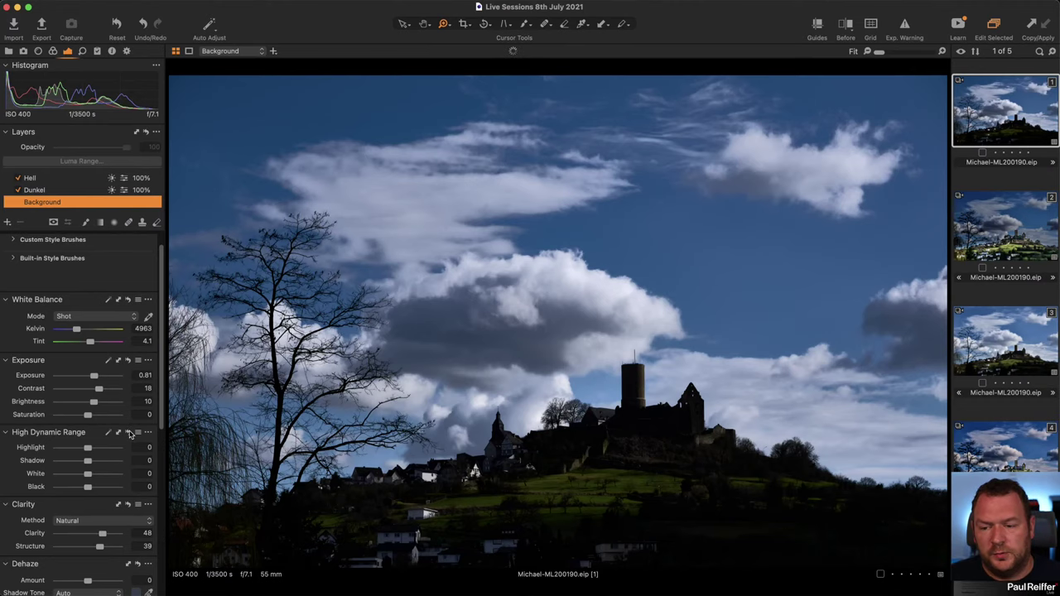
key("super+z")
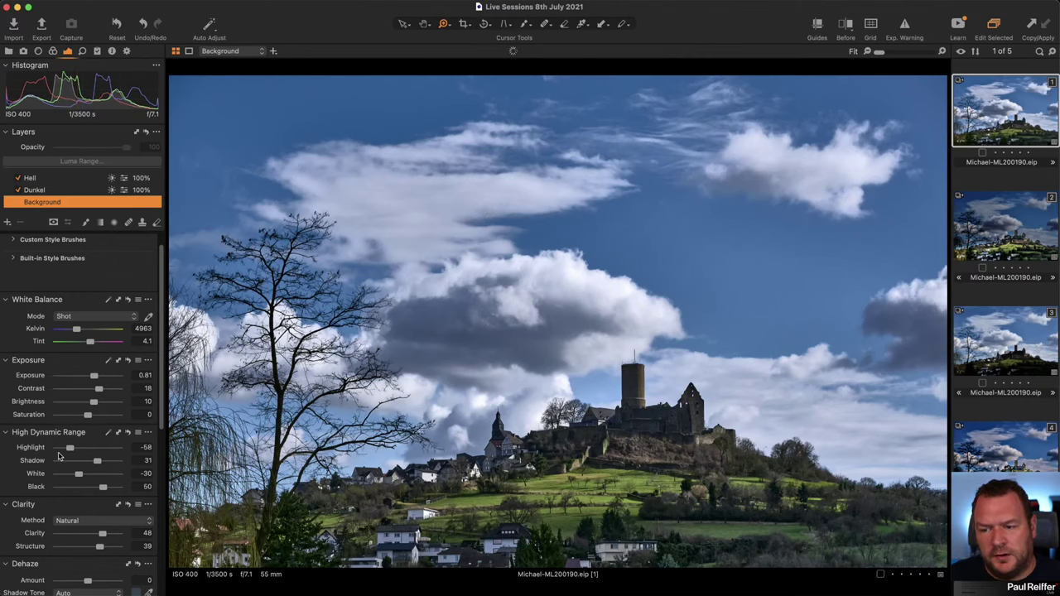
key("y")
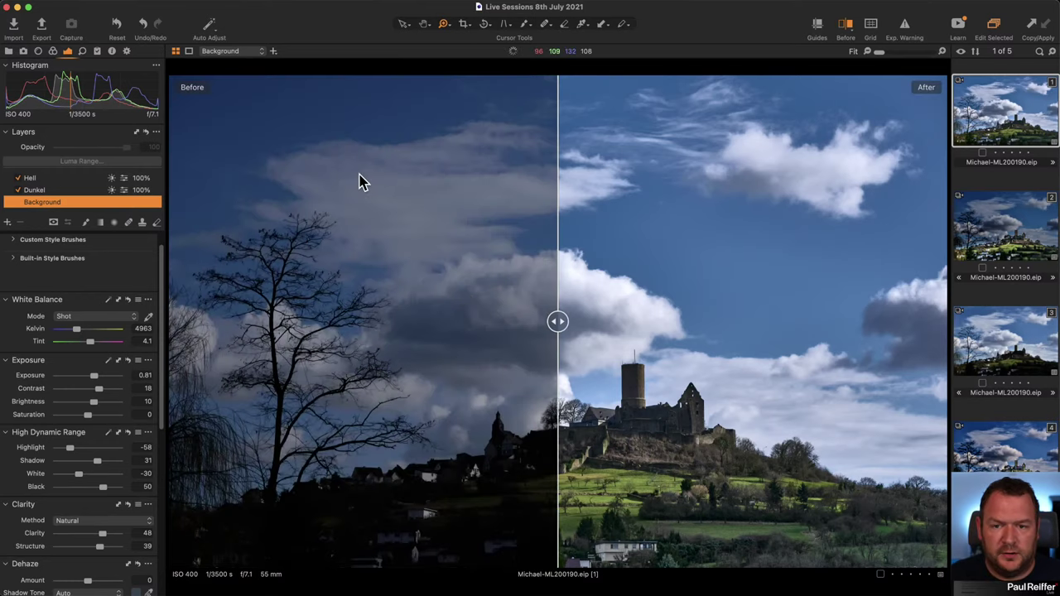
left_click_drag(558, 321, 266, 321)
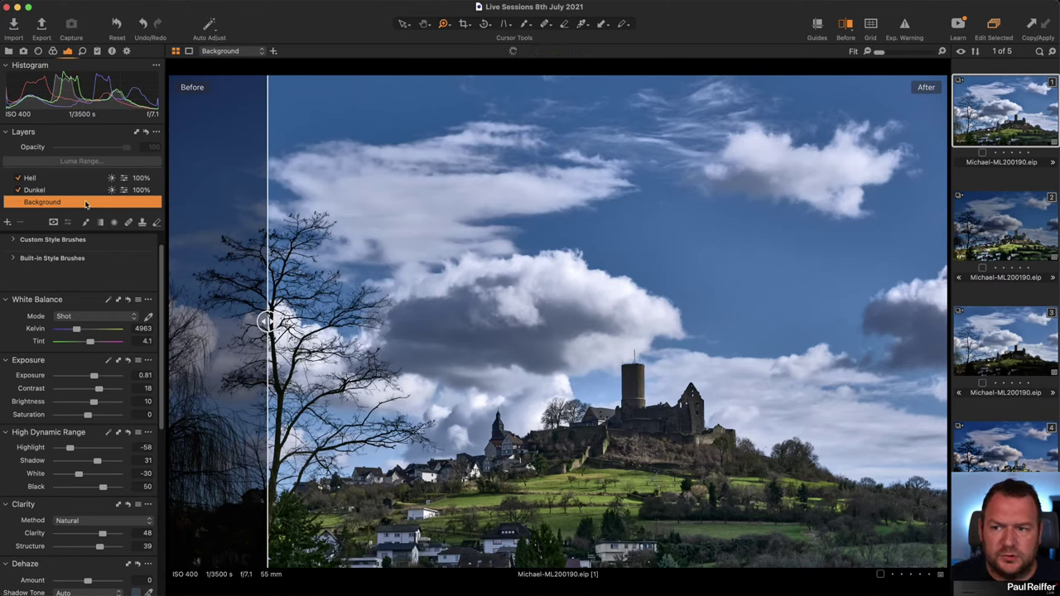
Step: Select the Dunkel layer and toggle its mask to see the hill, castle and tree it covers
left_click(42, 190)
key("m")
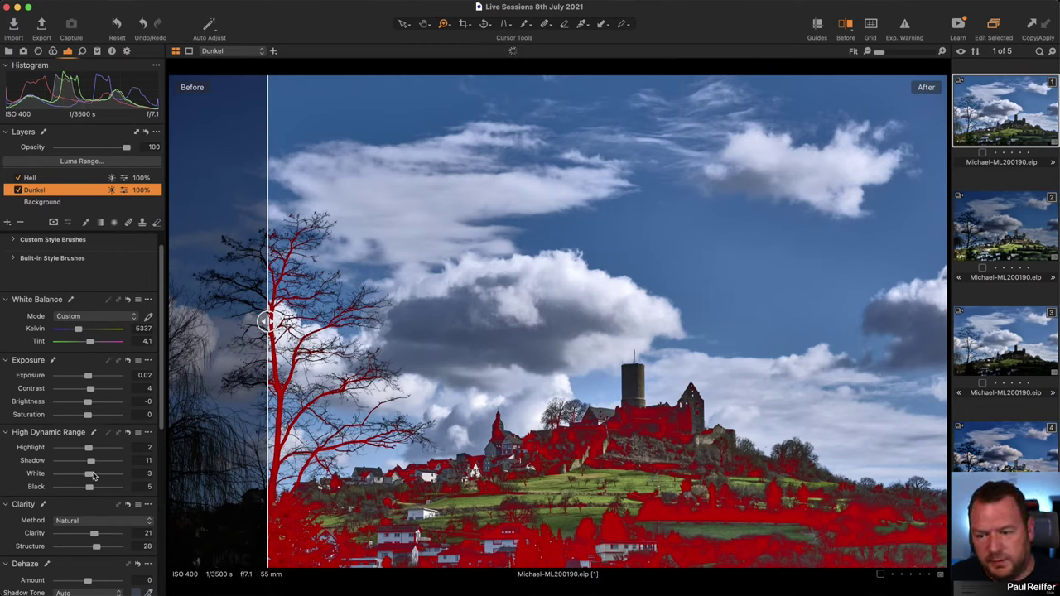
scroll(97, 476, "down", 5)
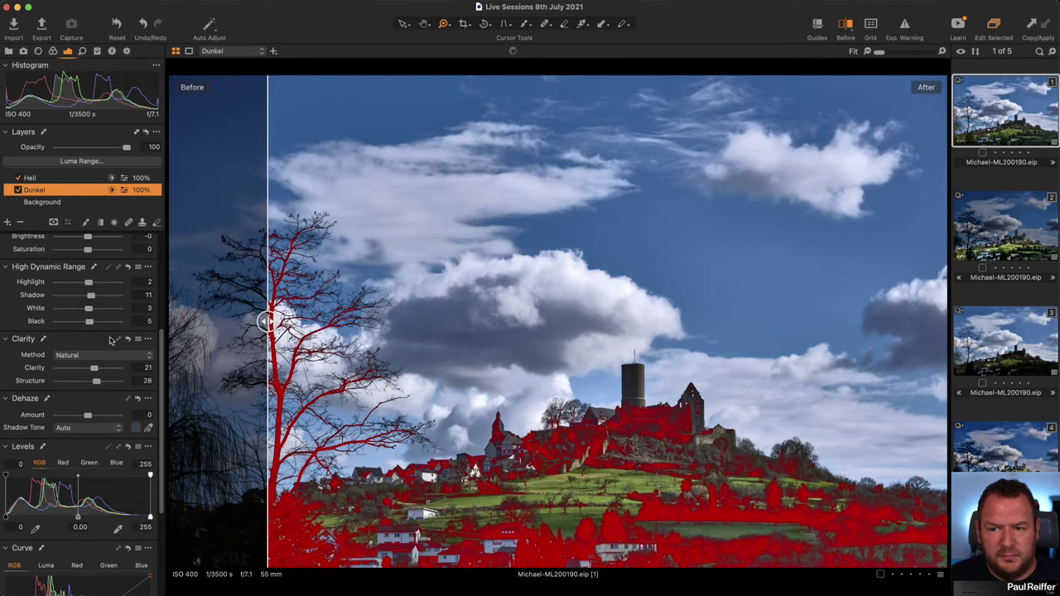
scroll(116, 356, "up", 2)
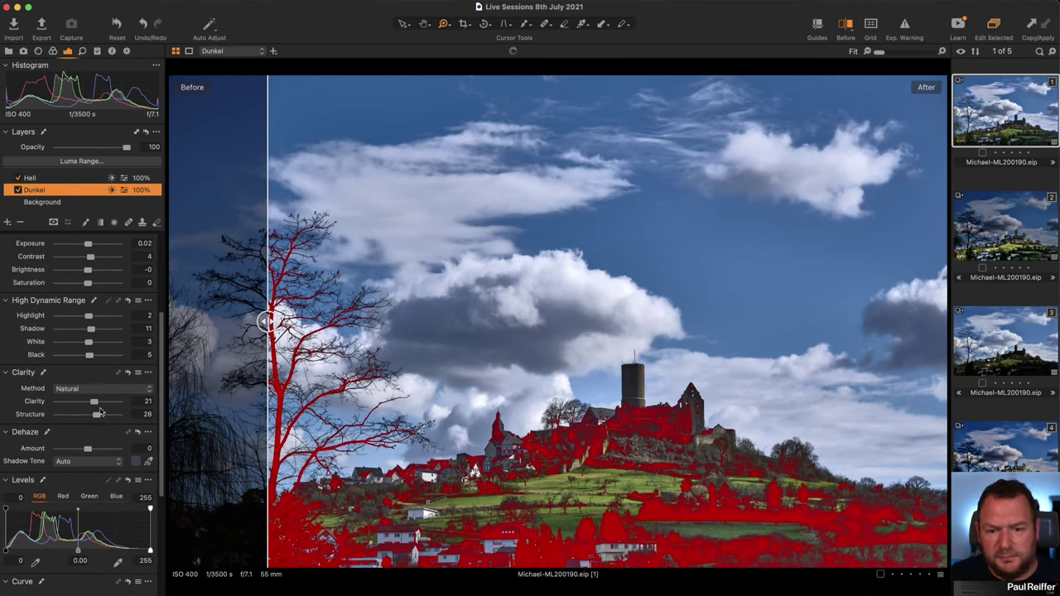
key("m")
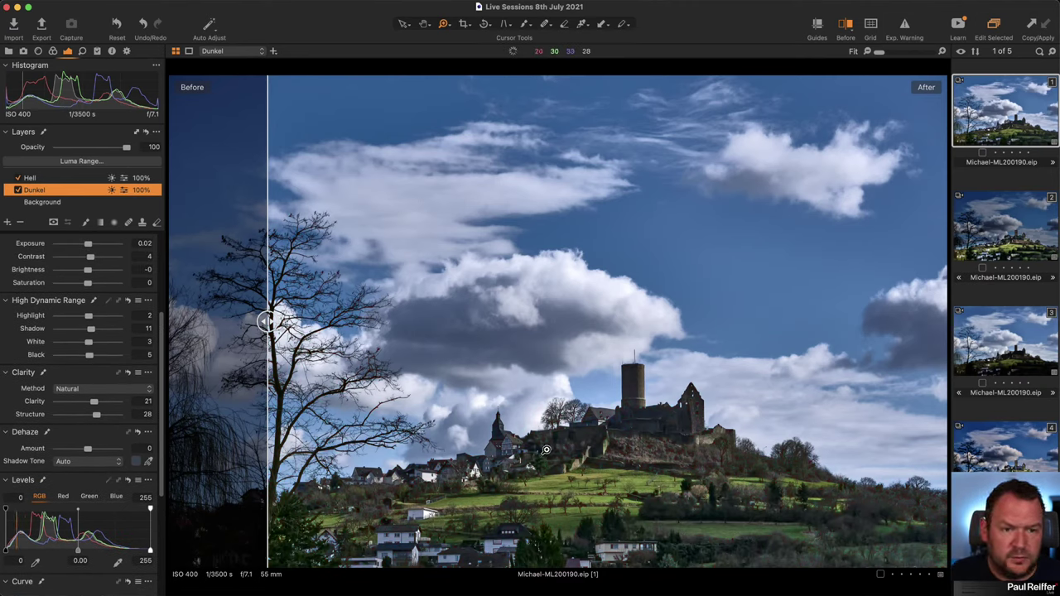
Step: Compare the darker second variant while zoomed in on the village houses, then return to variant 1
left_click(1023, 240)
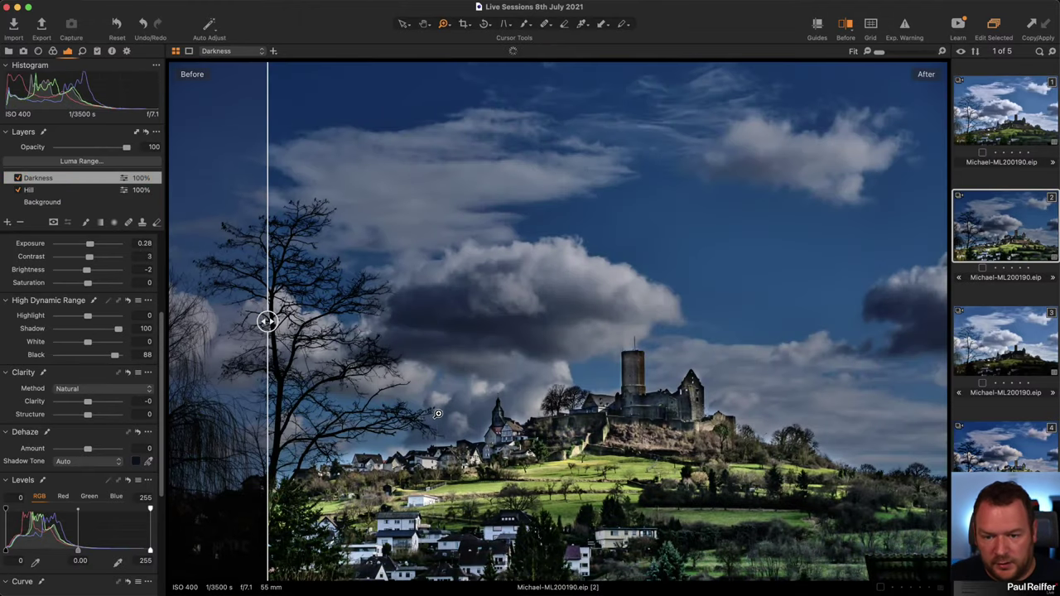
left_click(497, 448)
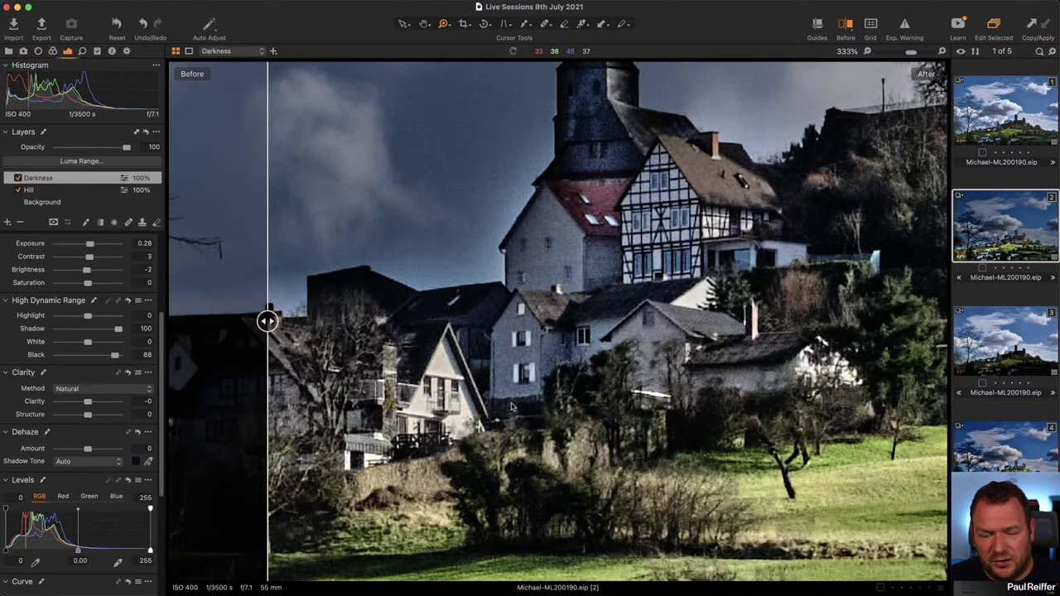
left_click(1020, 114)
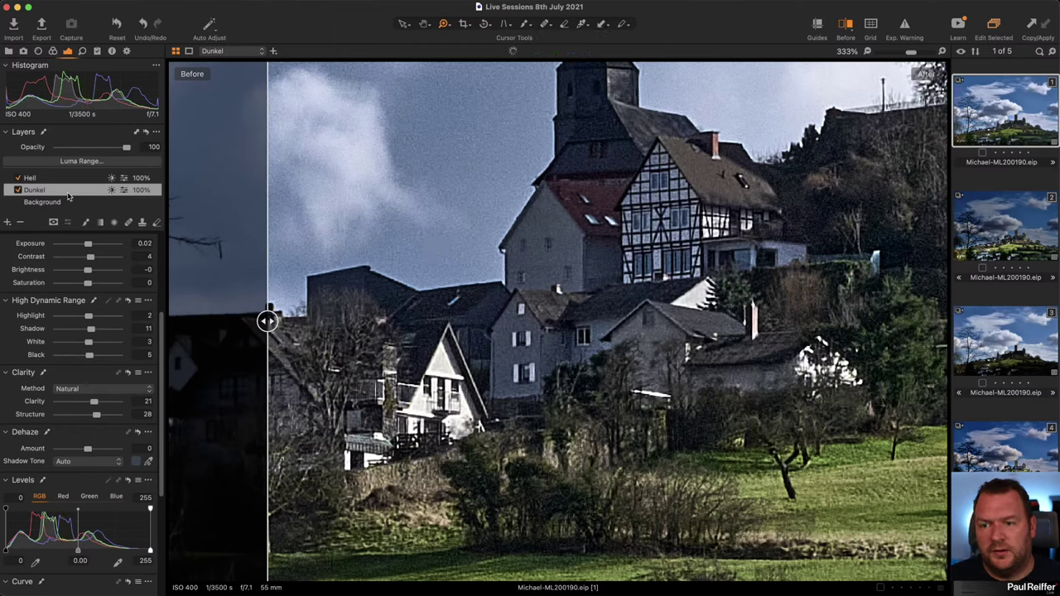
Step: Set the Background layer's Luminance noise reduction to about 61 in the Details settings
left_click(72, 203)
left_click(83, 51)
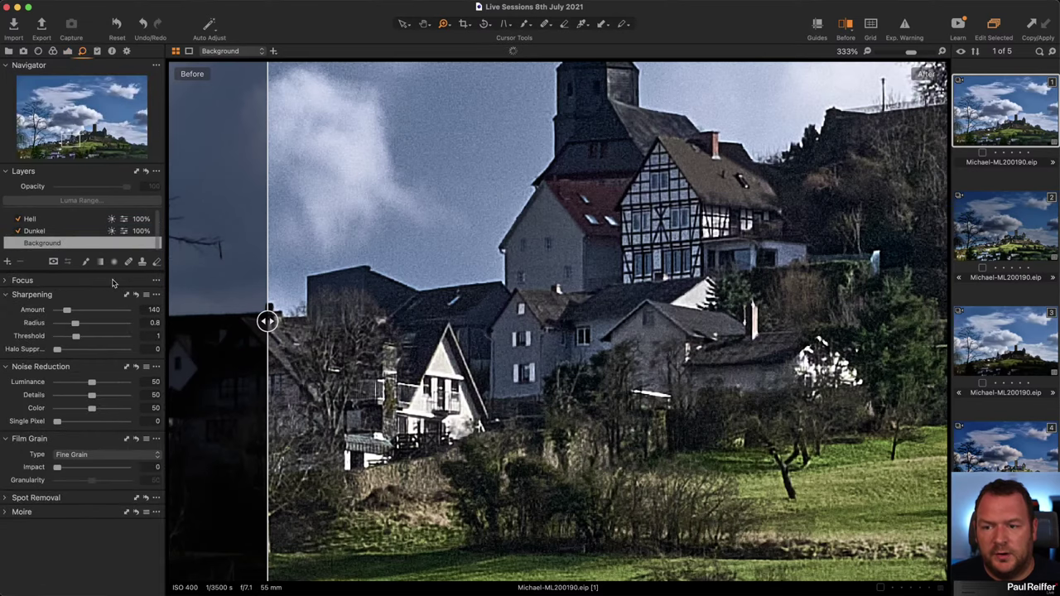
left_click(107, 383)
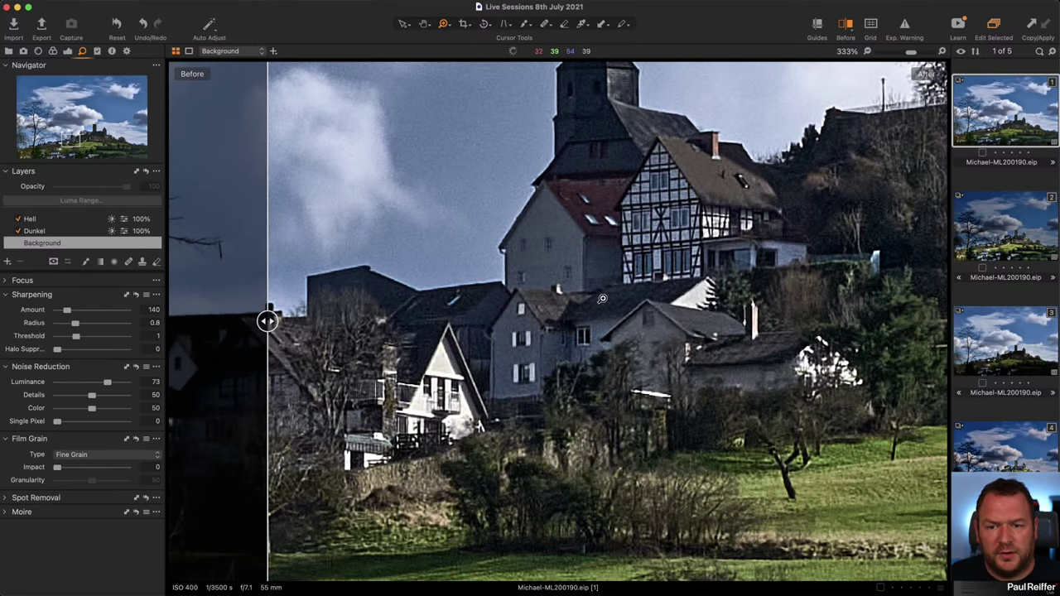
left_click(1000, 210)
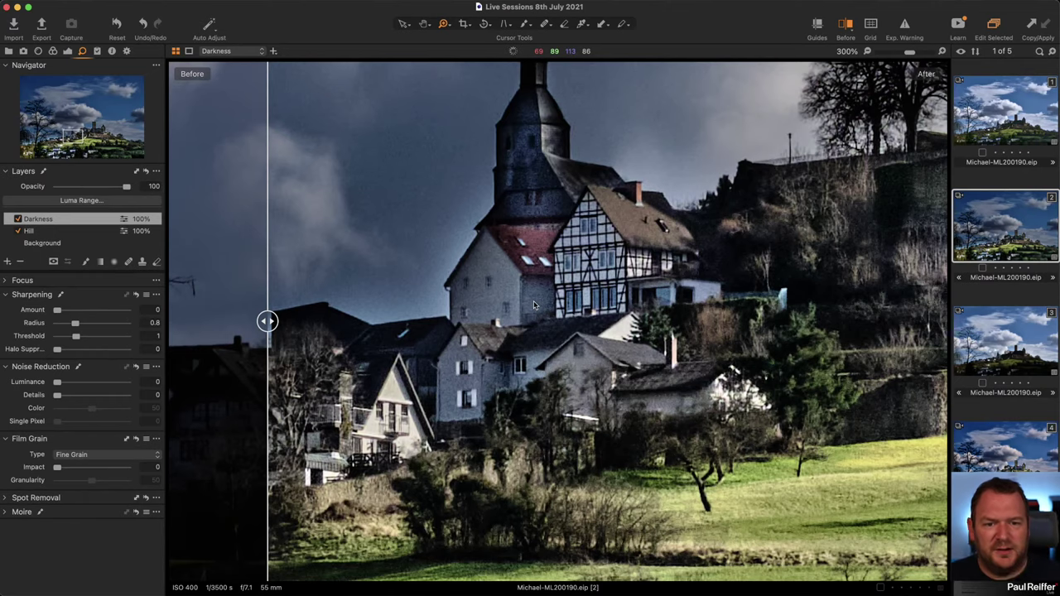
key("Left")
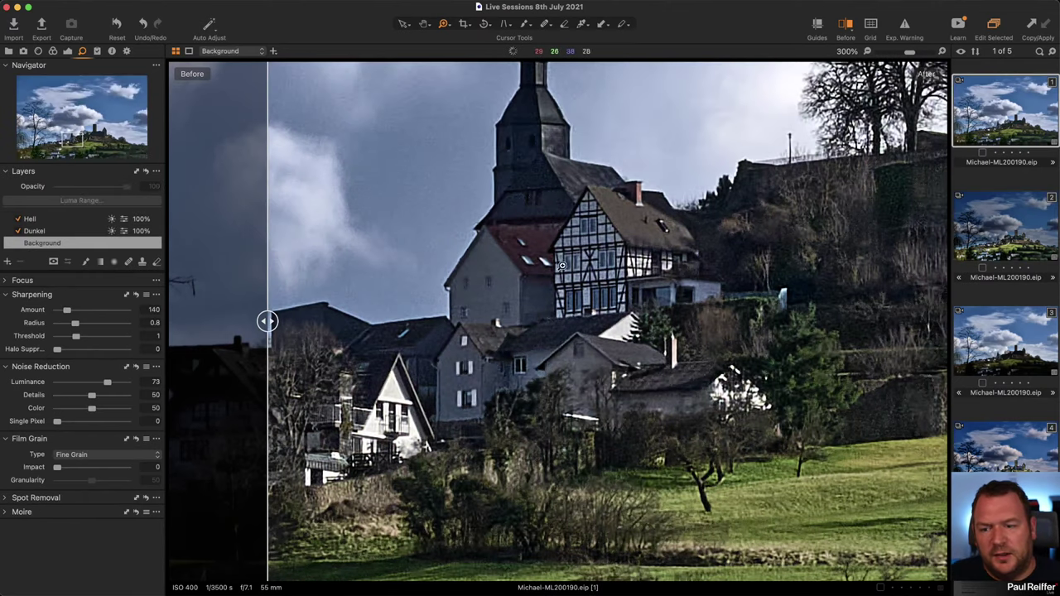
left_click_drag(107, 382, 99, 386)
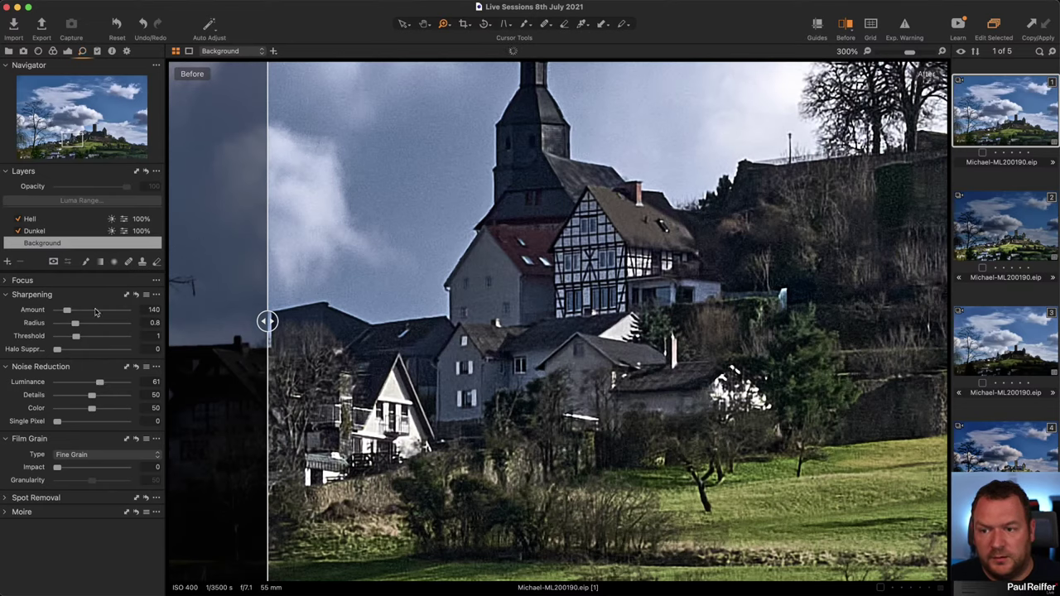
left_click(67, 51)
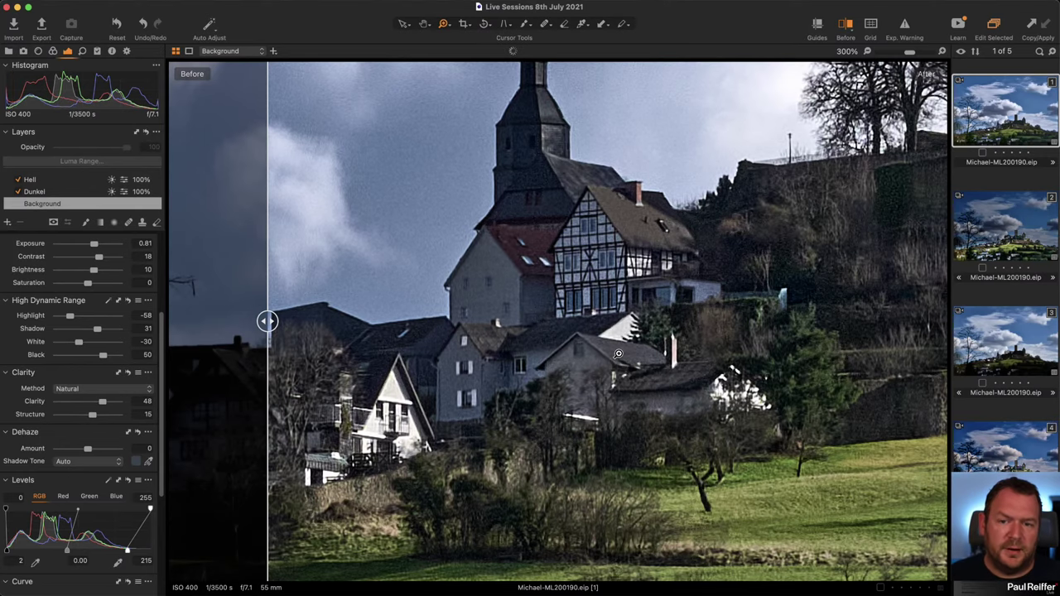
Step: Fit the whole landscape, select the Hell layer, view its cloud mask, and drag the split fully left
left_click(512, 331)
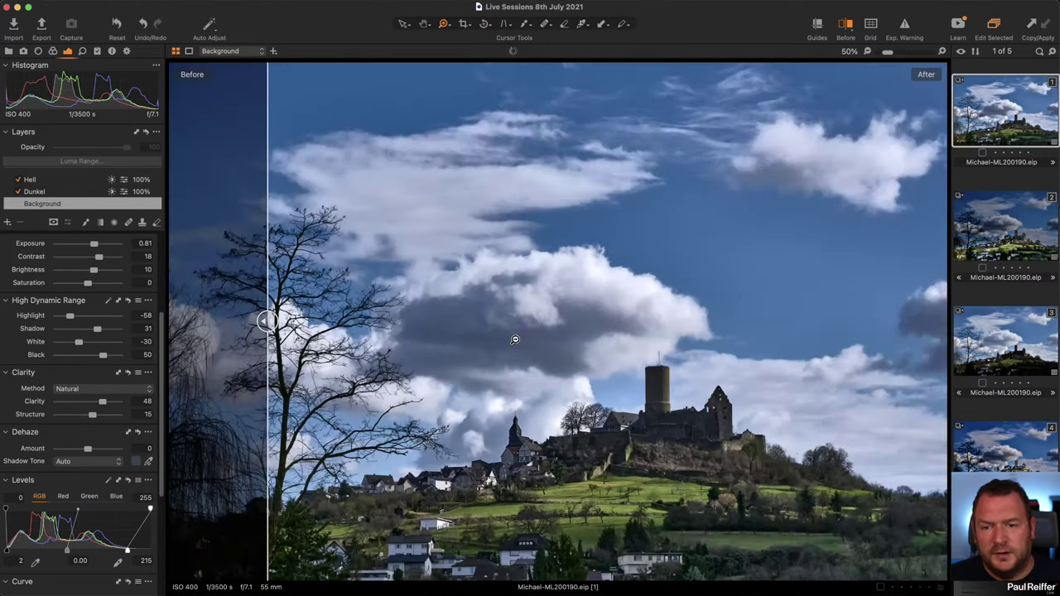
left_click(46, 192)
left_click(89, 179)
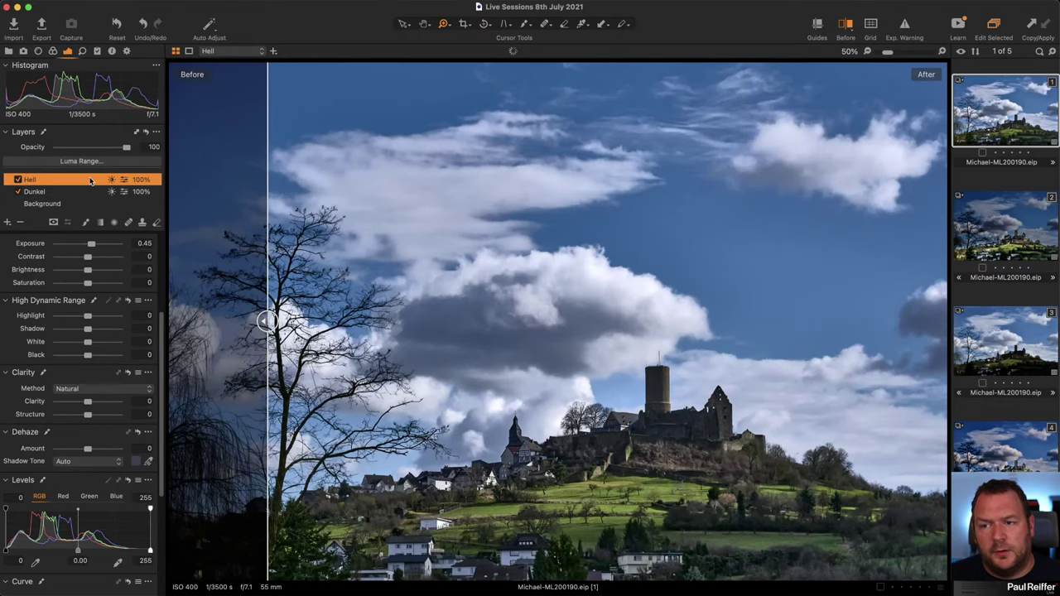
key("m")
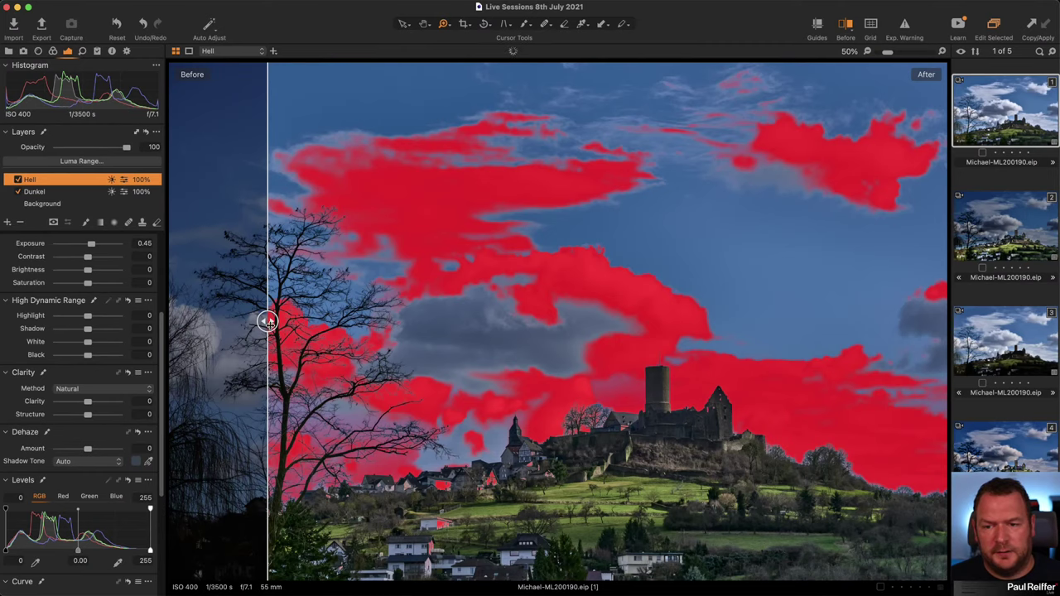
left_click_drag(266, 320, 169, 322)
scroll(83, 333, "up", 4)
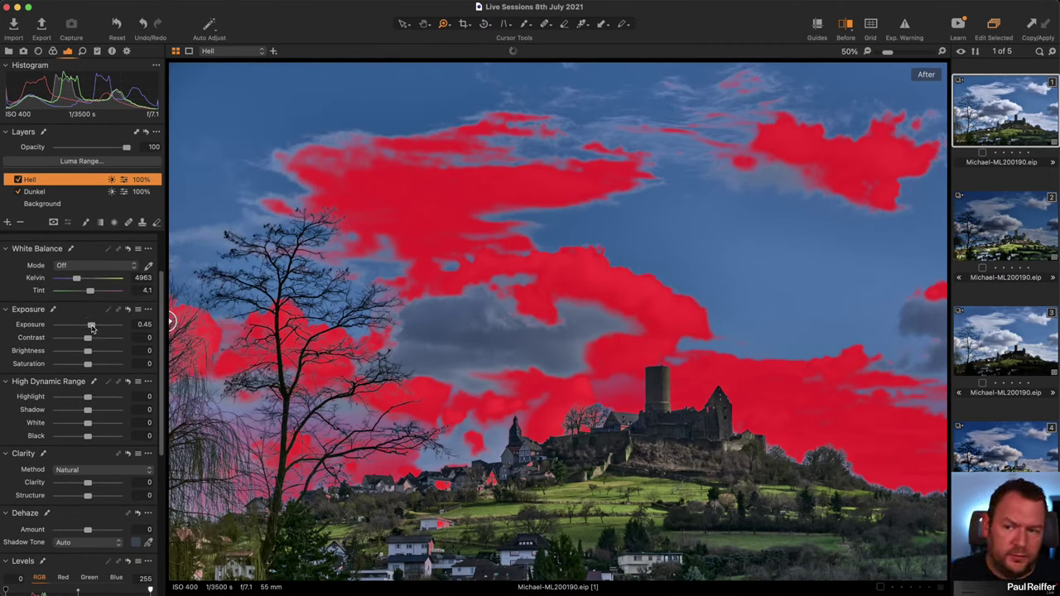
key("m")
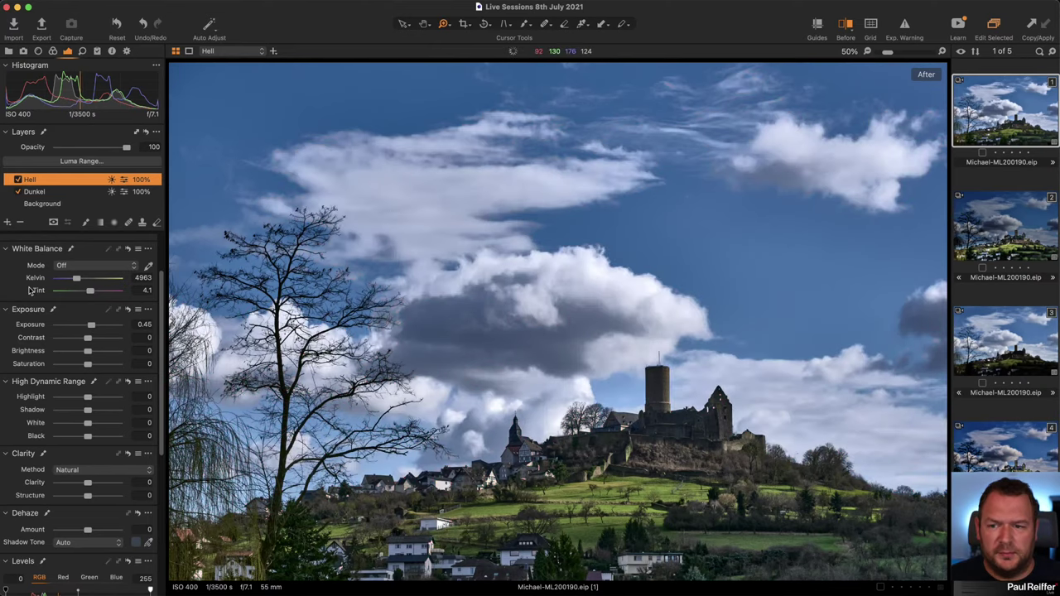
left_click(7, 224)
left_click(8, 224)
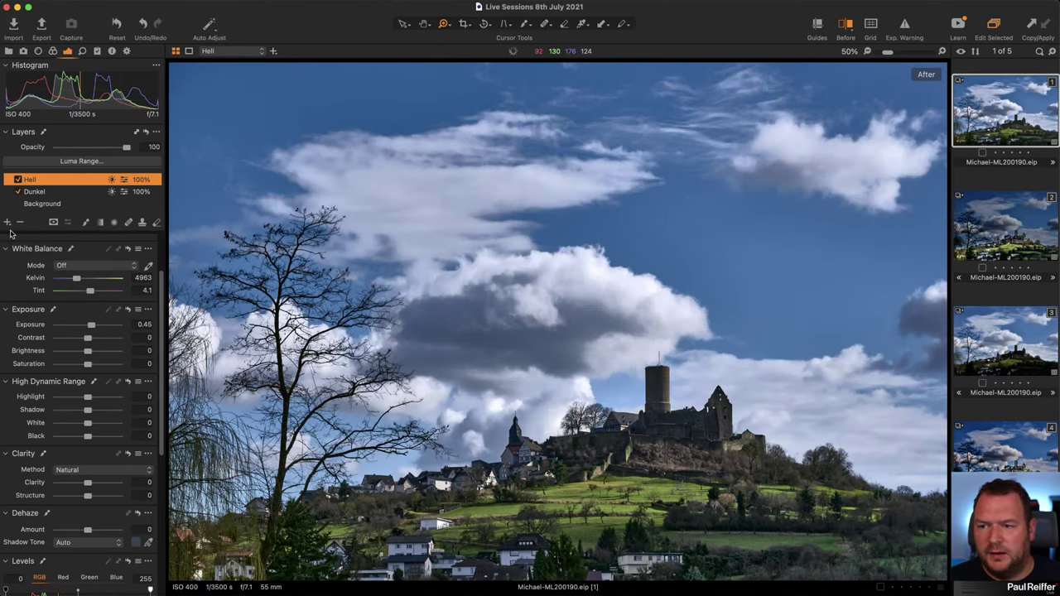
Step: Choose the Deep Sky brush from the built-in Enhancements style brushes
key("b")
left_click(14, 276)
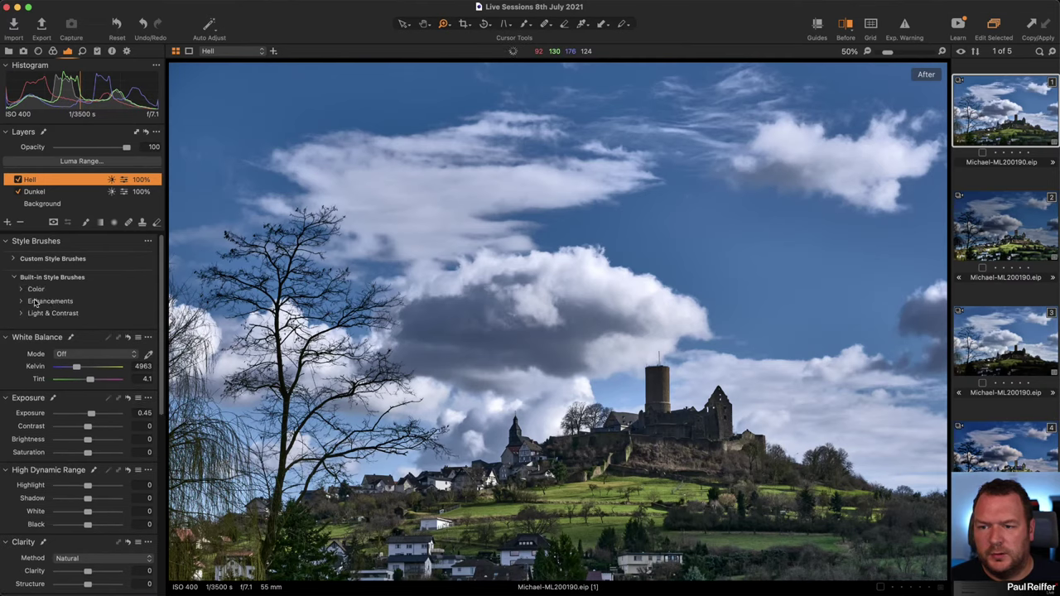
left_click(25, 301)
left_click(51, 325)
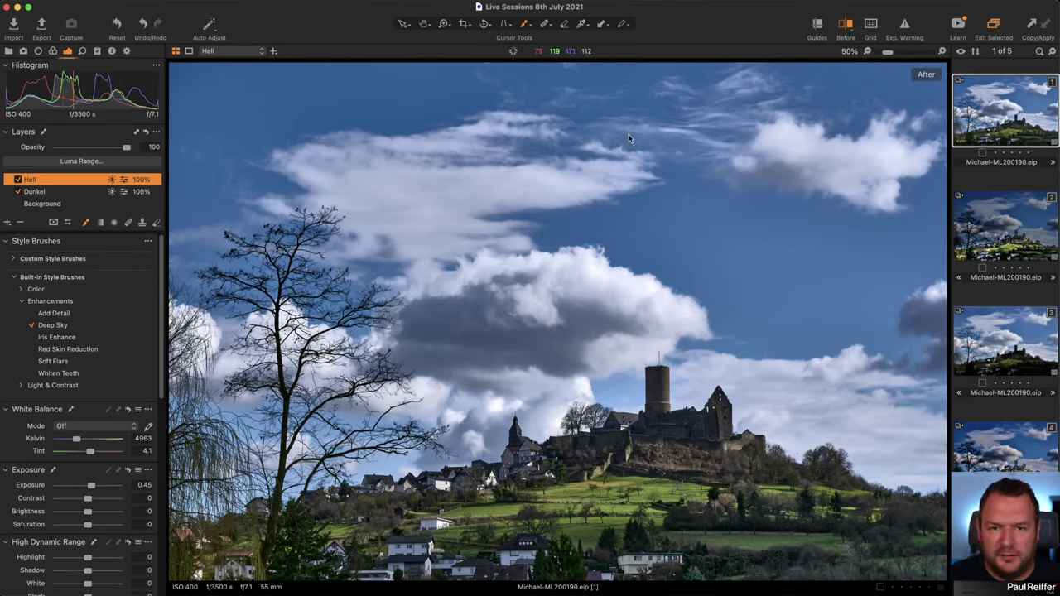
Step: Paint Deep Sky across the upper sky, around the tree, and right of the castle tower
mouse_move(646, 116)
left_mouse_down()
mouse_move(508, 122)
mouse_move(745, 107)
mouse_move(174, 91)
mouse_move(944, 91)
left_mouse_up()
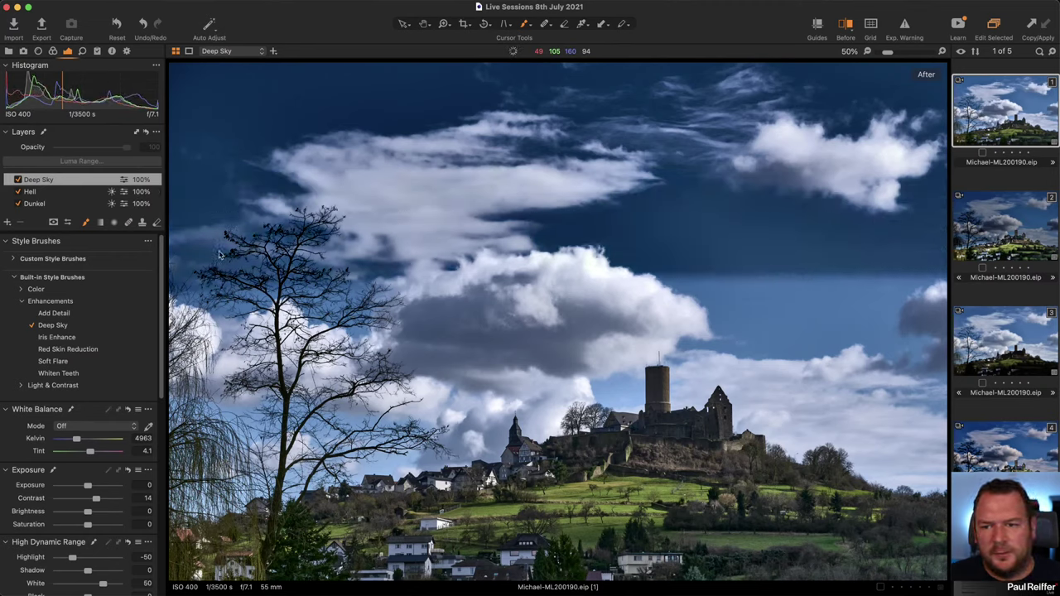
mouse_move(219, 254)
left_mouse_down()
mouse_move(207, 459)
mouse_move(179, 491)
left_mouse_up()
mouse_move(268, 466)
left_mouse_down()
mouse_move(346, 442)
mouse_move(466, 438)
mouse_move(478, 423)
mouse_move(467, 364)
mouse_move(546, 364)
mouse_move(551, 431)
mouse_move(610, 383)
left_mouse_up()
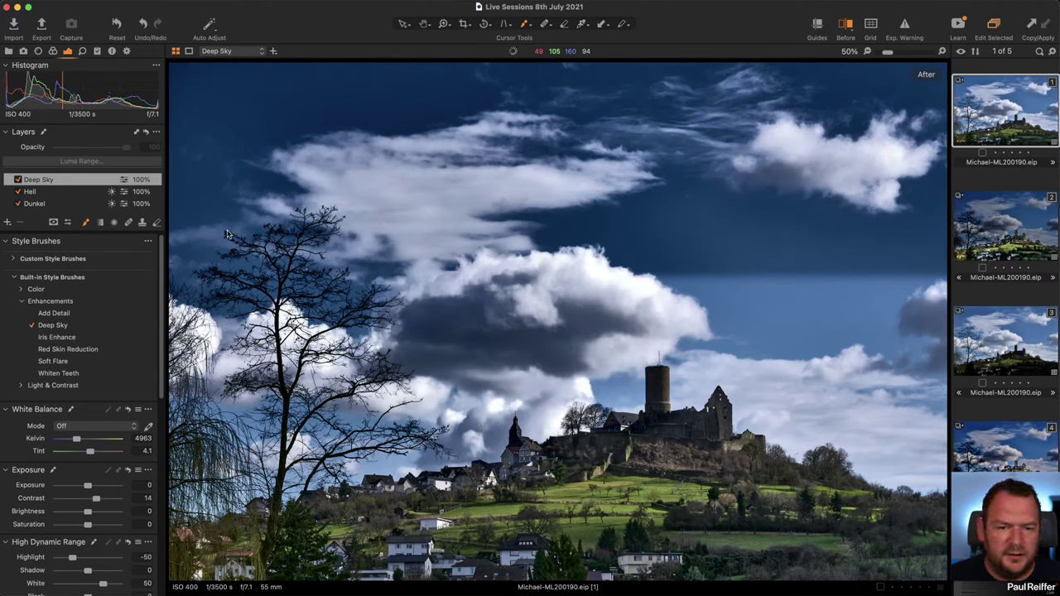
mouse_move(662, 298)
left_mouse_down()
mouse_move(846, 313)
mouse_move(695, 360)
mouse_move(717, 357)
mouse_move(703, 414)
mouse_move(733, 418)
mouse_move(762, 452)
mouse_move(862, 443)
mouse_move(888, 464)
mouse_move(918, 396)
mouse_move(697, 374)
left_mouse_up()
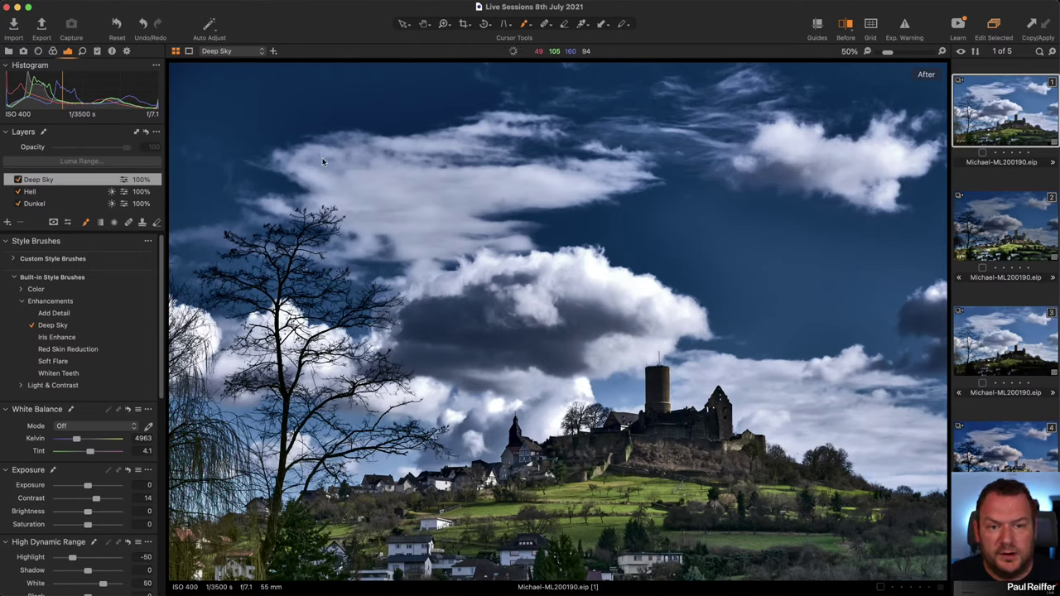
Step: Use Luma Range to keep the dark trees and castle out of the Deep Sky mask, then reduce opacity
left_click(82, 161)
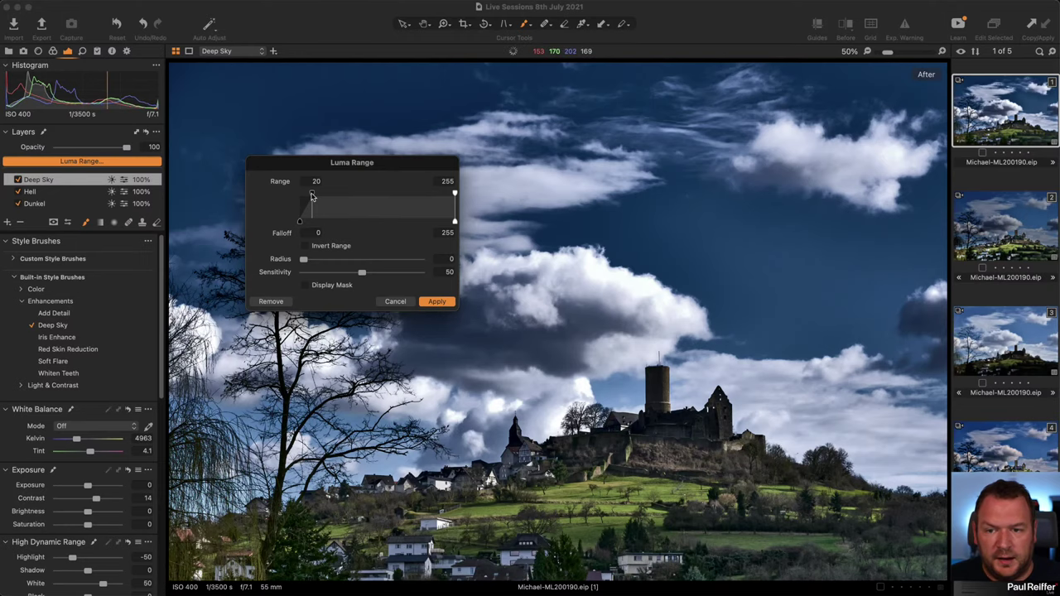
left_click(305, 285)
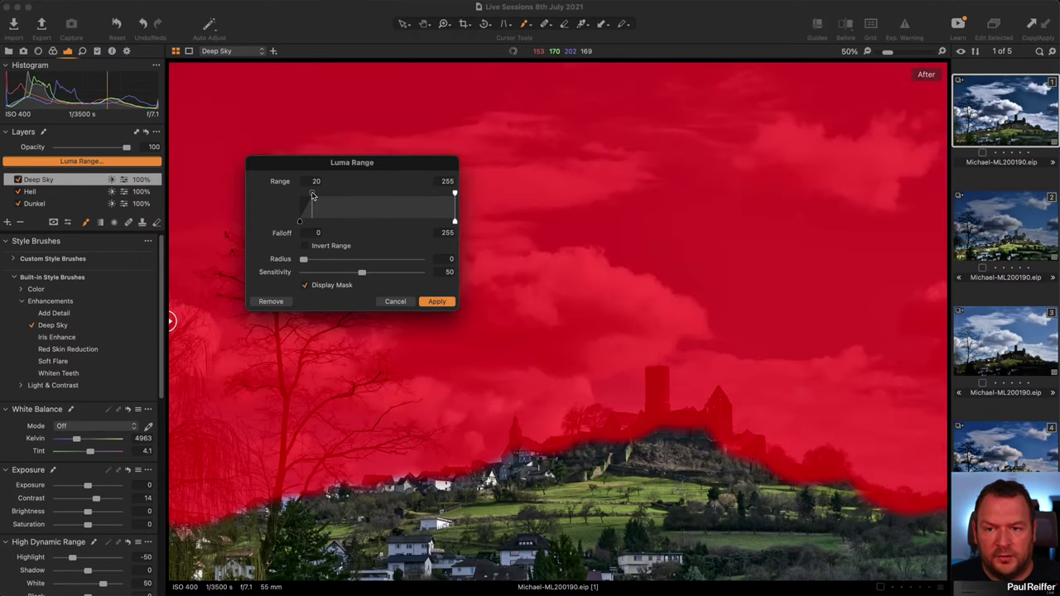
left_click_drag(312, 194, 336, 221)
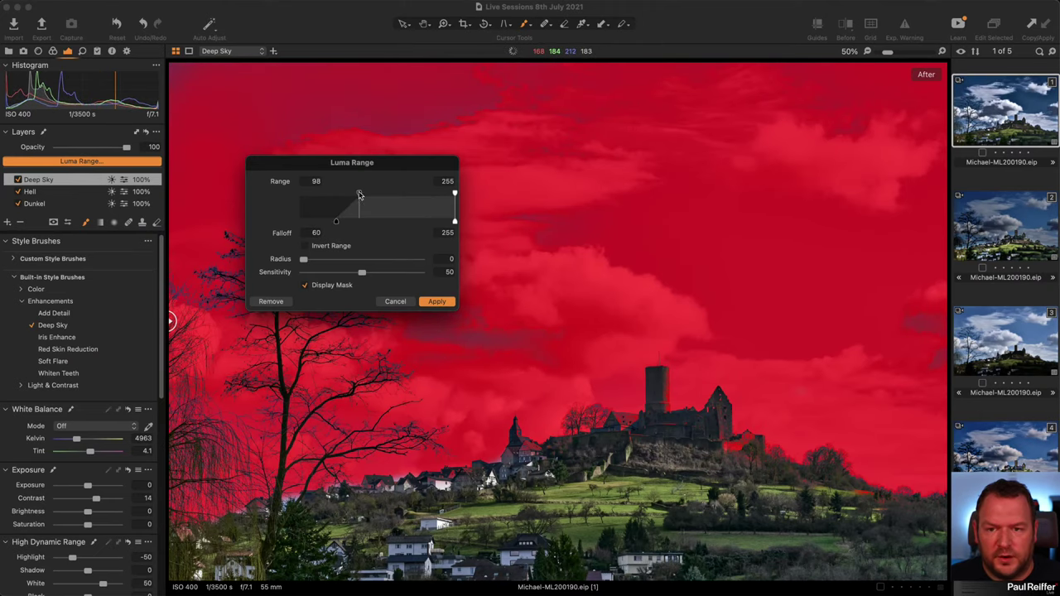
left_click(435, 302)
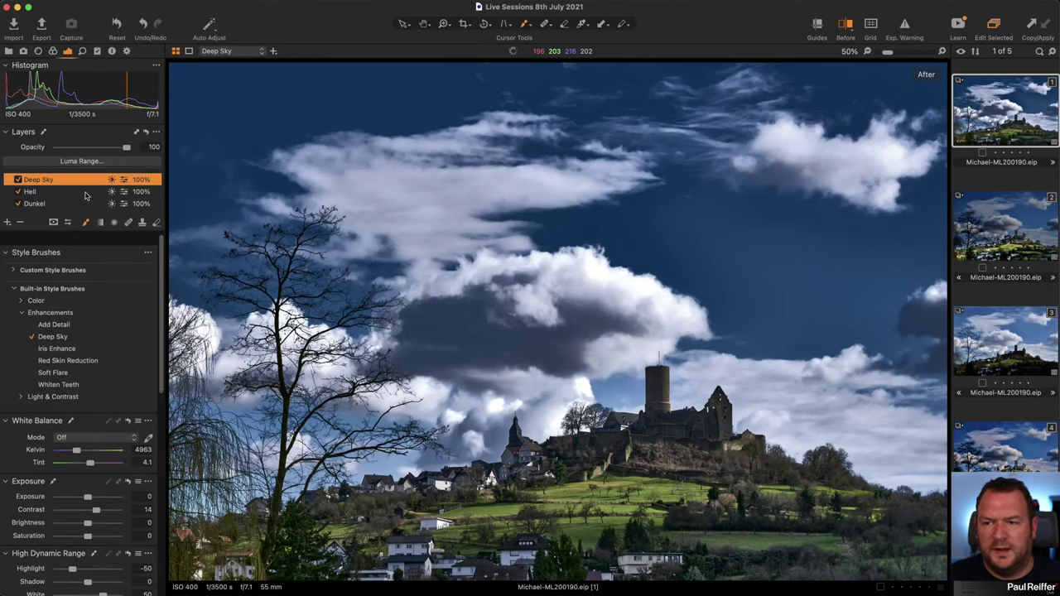
left_click_drag(126, 149, 87, 152)
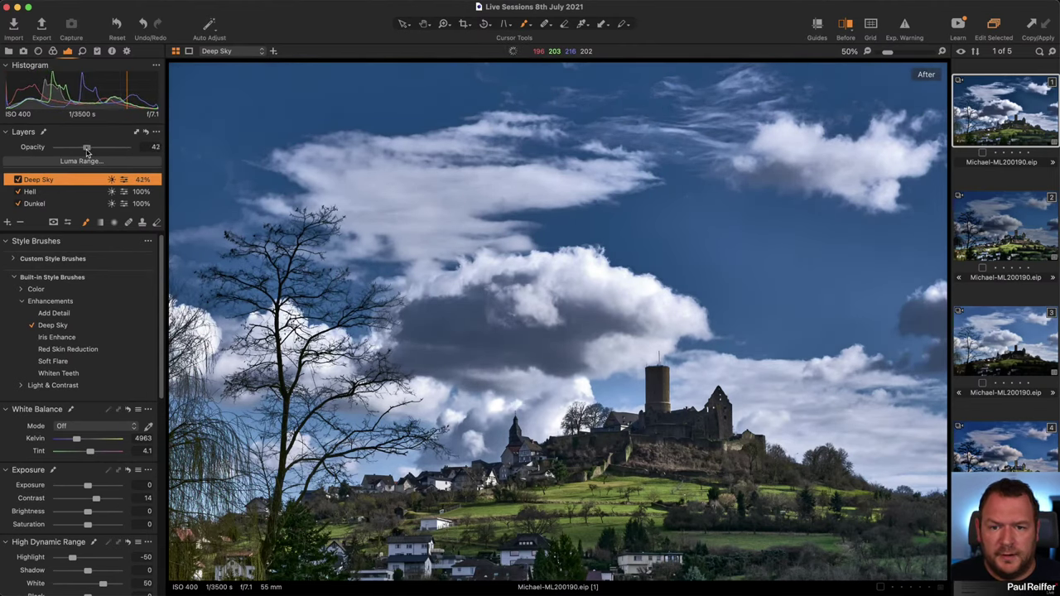
Step: Toggle the Deep Sky layer to compare, then adjust its Levels white output and check the mask
left_click(18, 178)
left_click(18, 179)
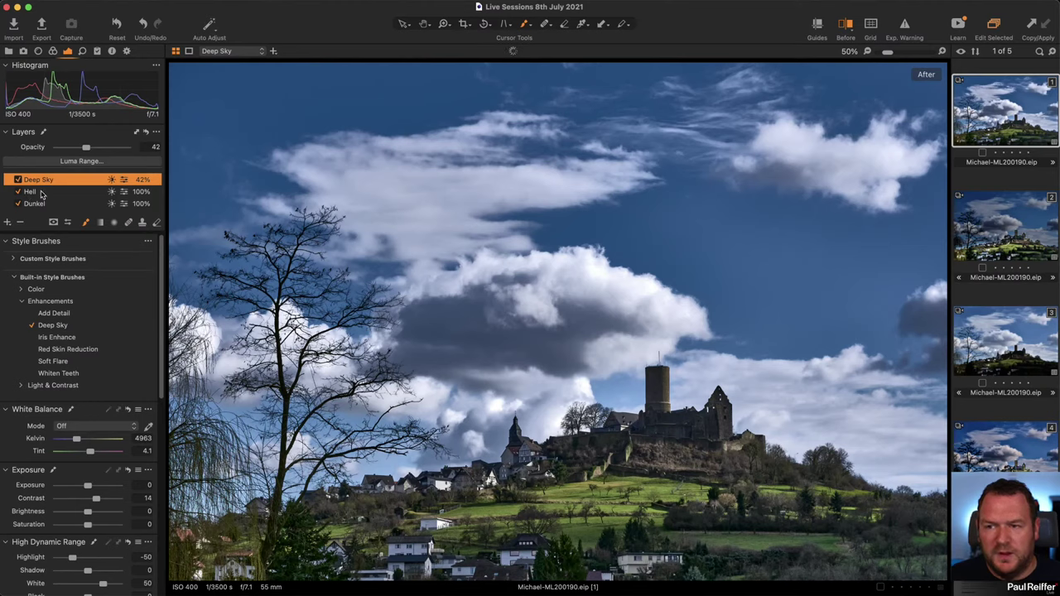
scroll(114, 362, "down", 10)
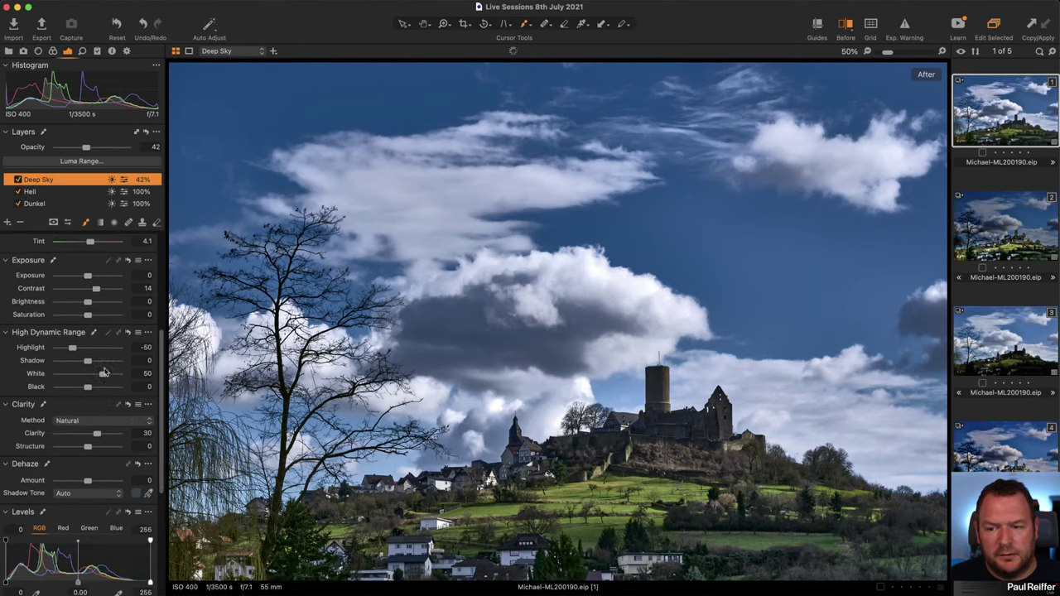
left_click_drag(150, 472, 119, 471)
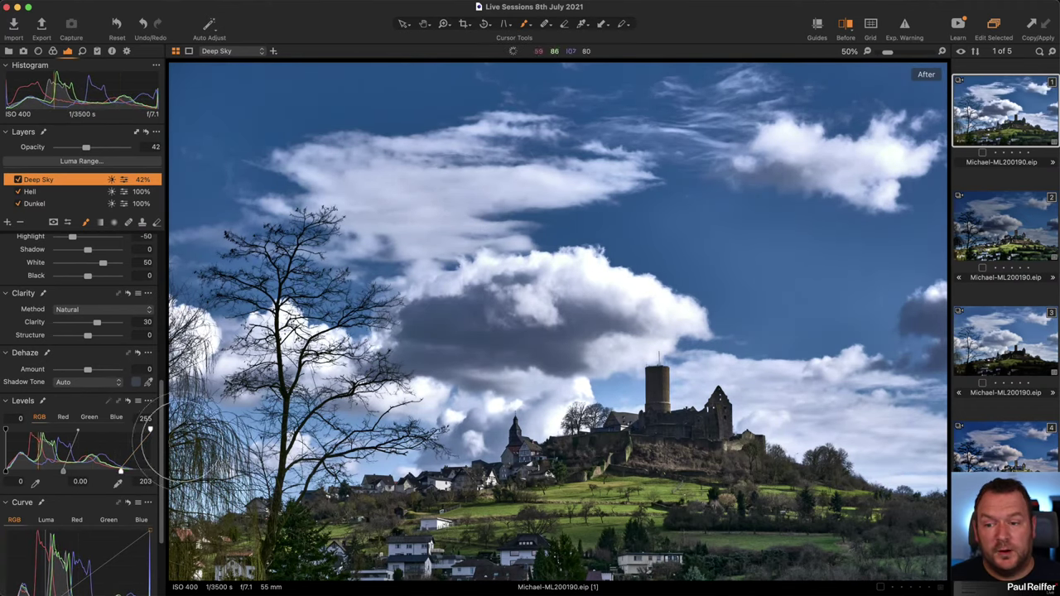
left_click_drag(121, 472, 126, 472)
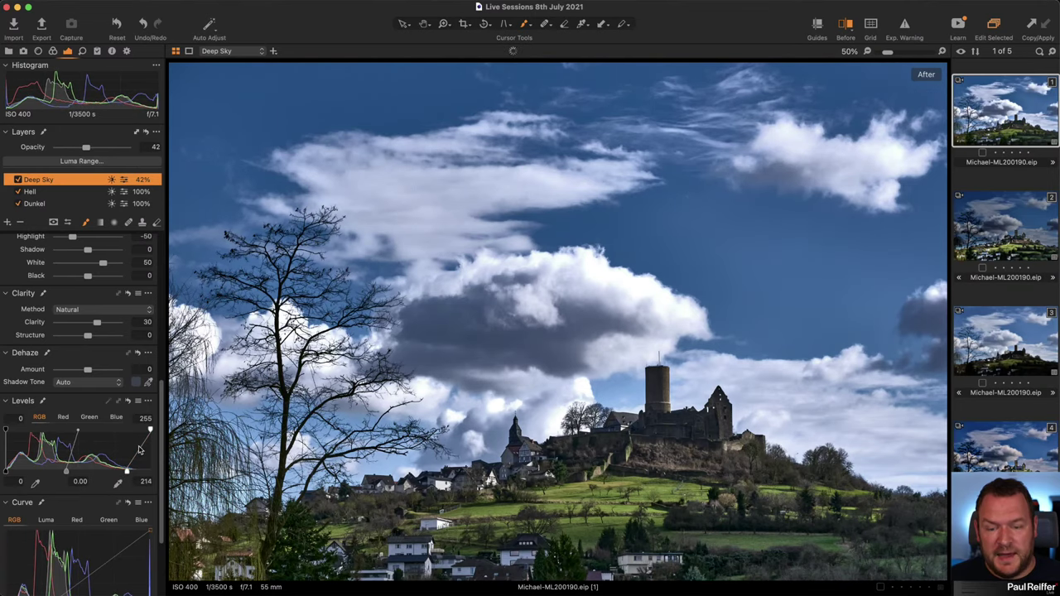
key("m")
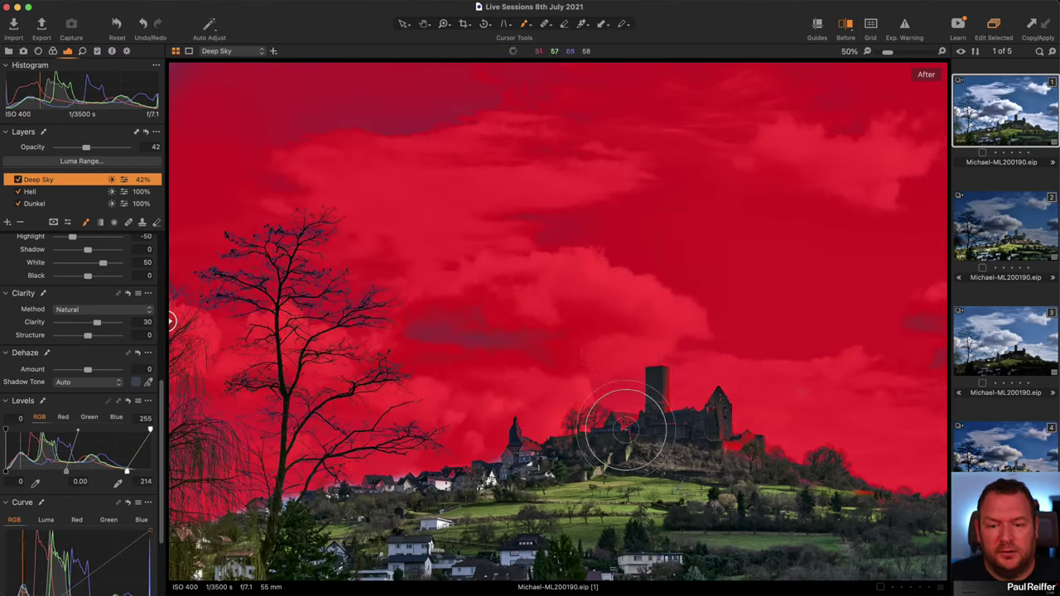
key("m")
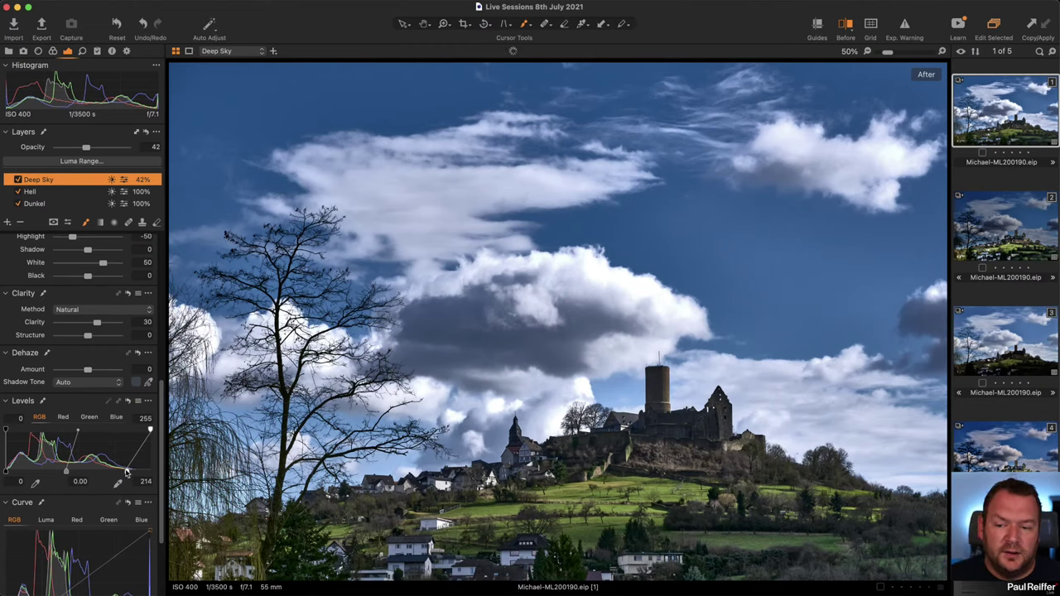
Step: Set Deep Sky Levels midtone to 0.18 and white output to 203, then compare and fit the photo
left_click_drag(76, 476, 58, 476)
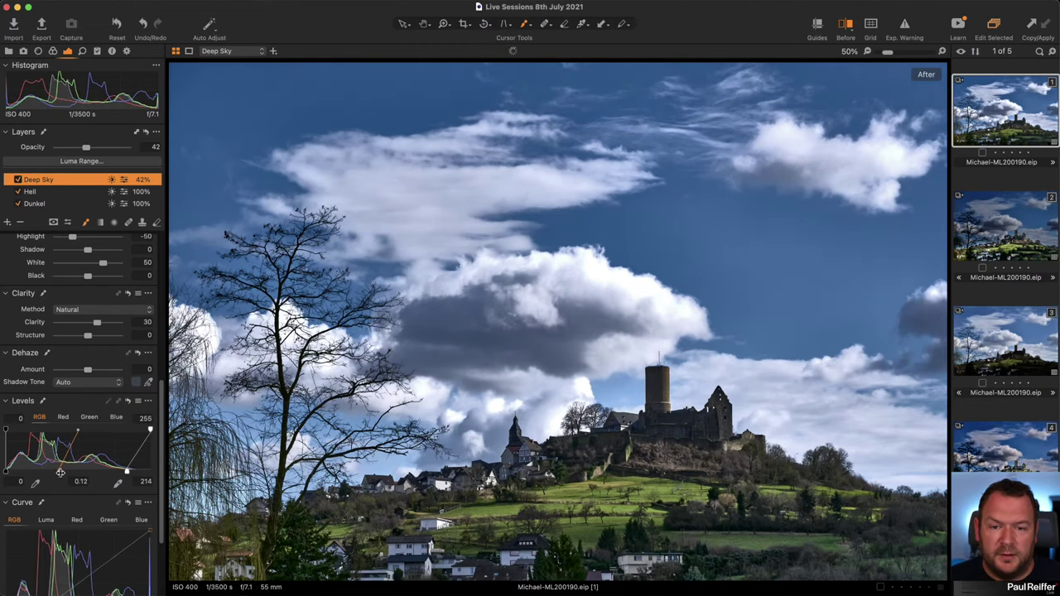
left_click_drag(126, 473, 120, 475)
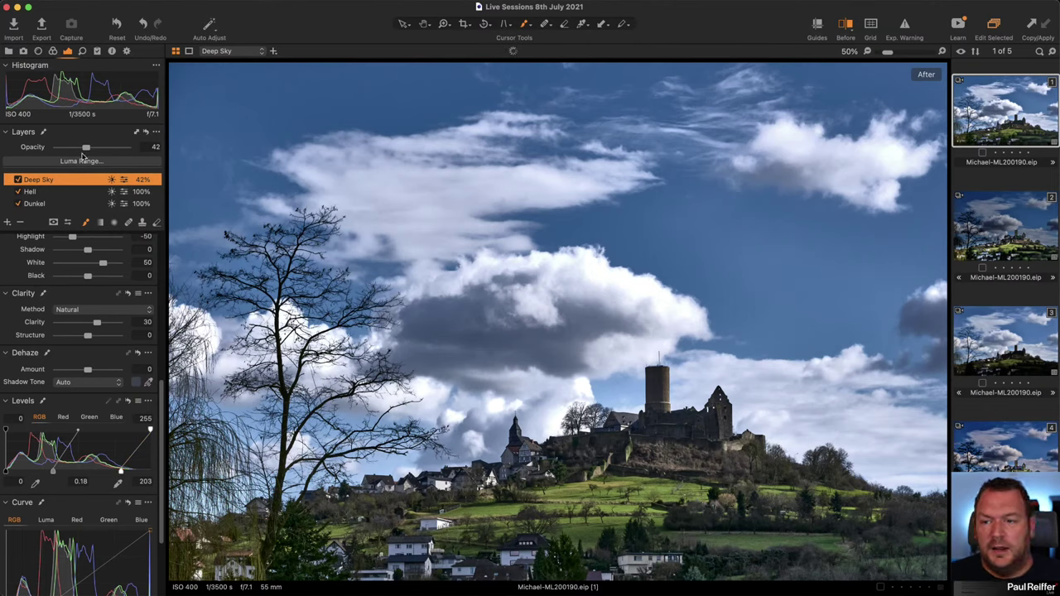
left_click(18, 179)
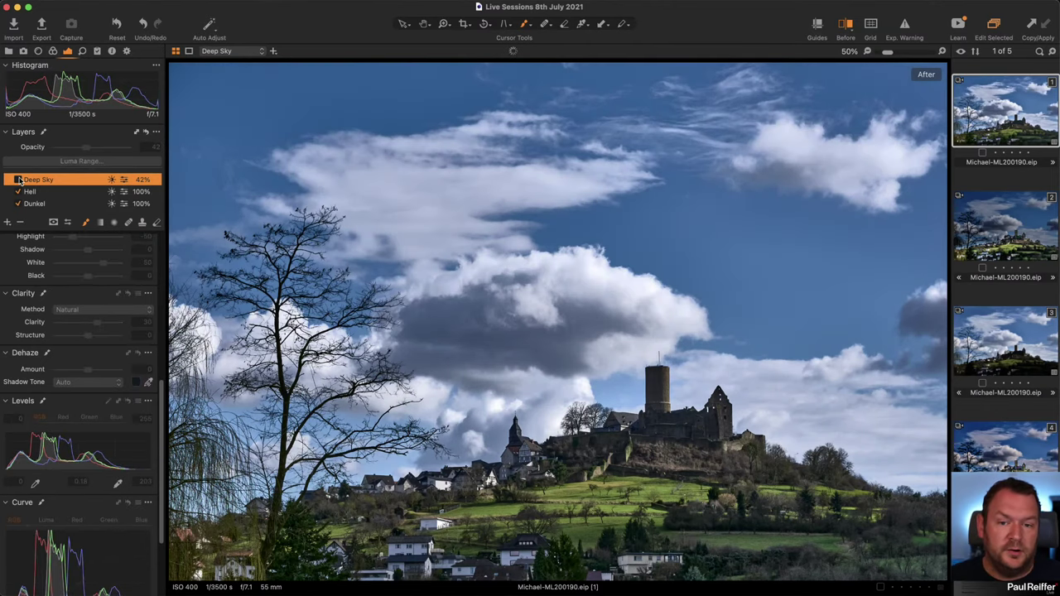
left_click(18, 180)
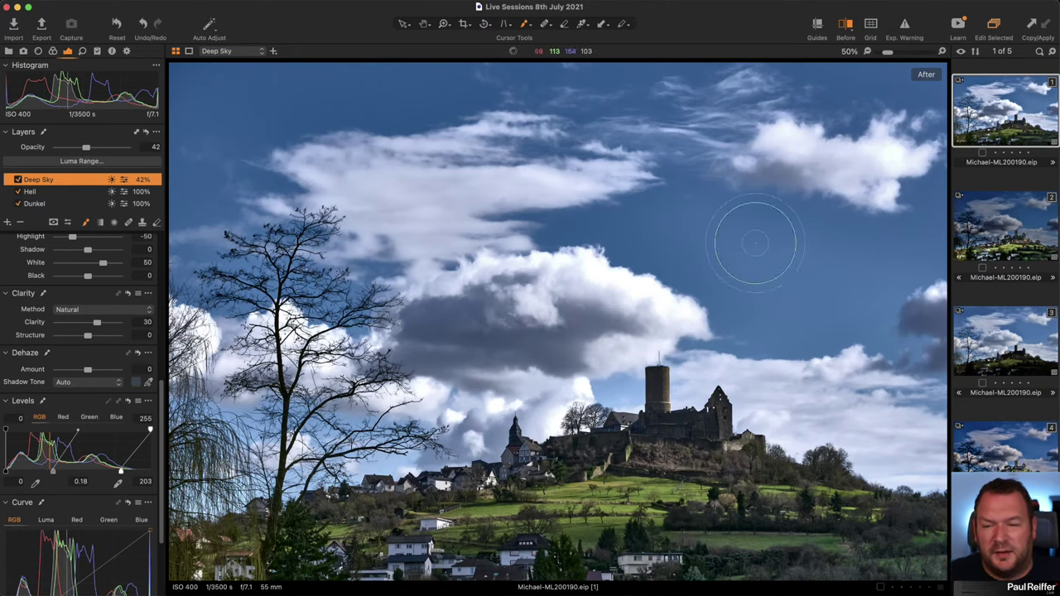
key("z")
left_click(502, 342, "alt")
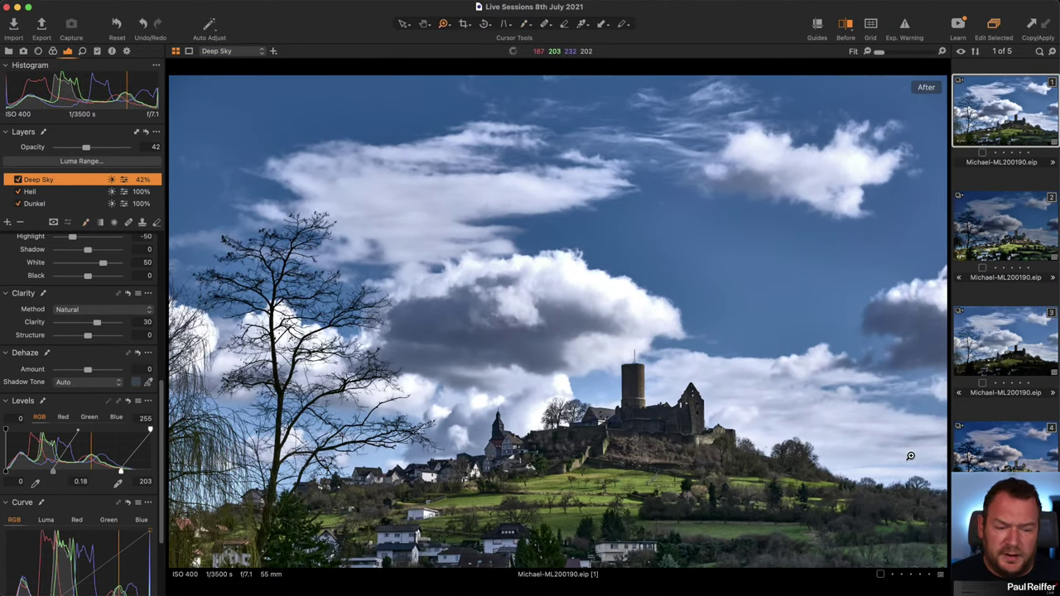
key("m")
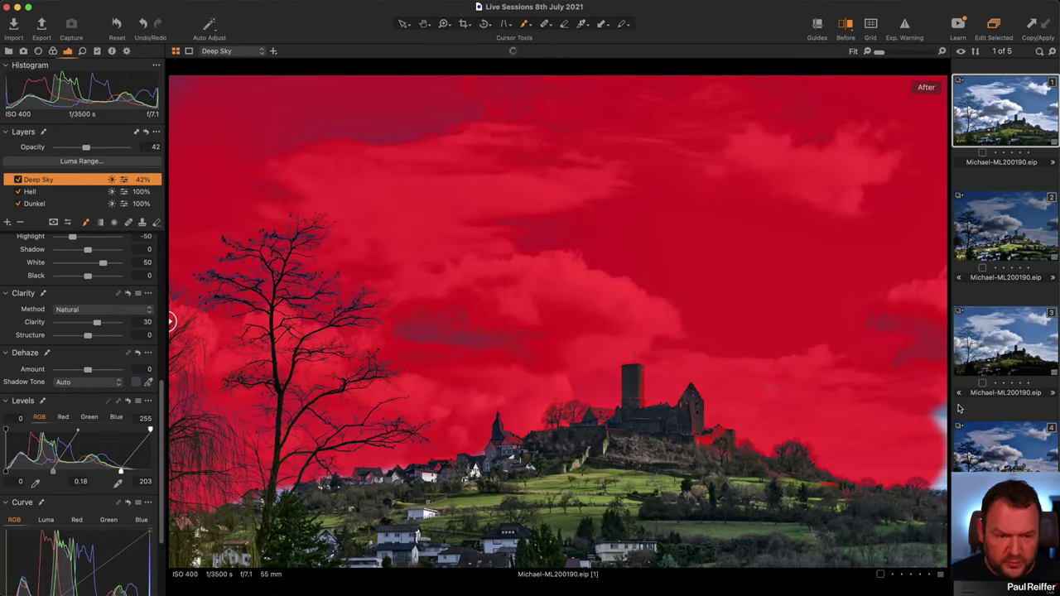
key("b")
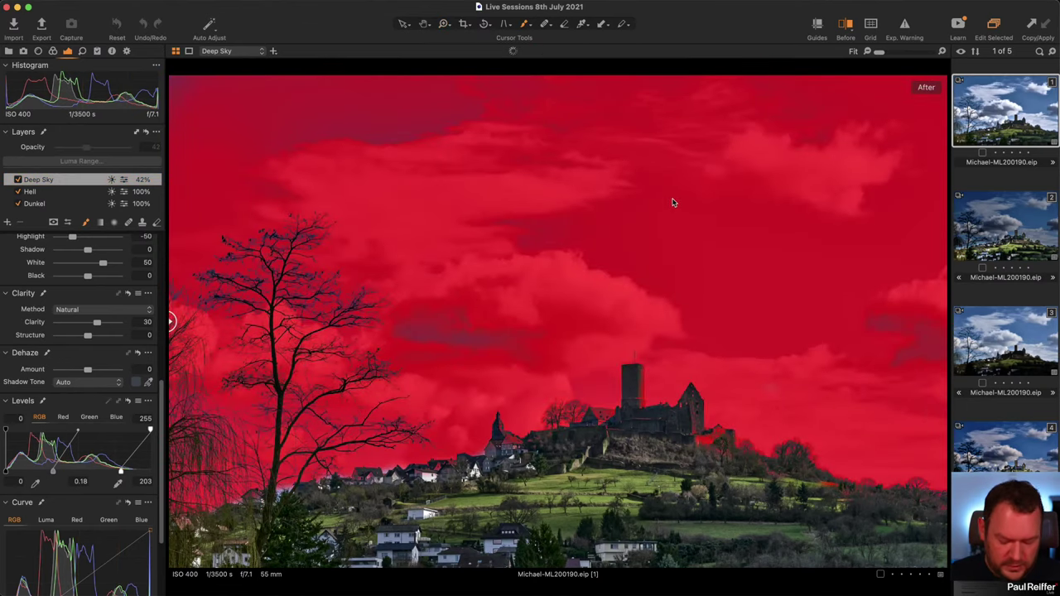
key("m")
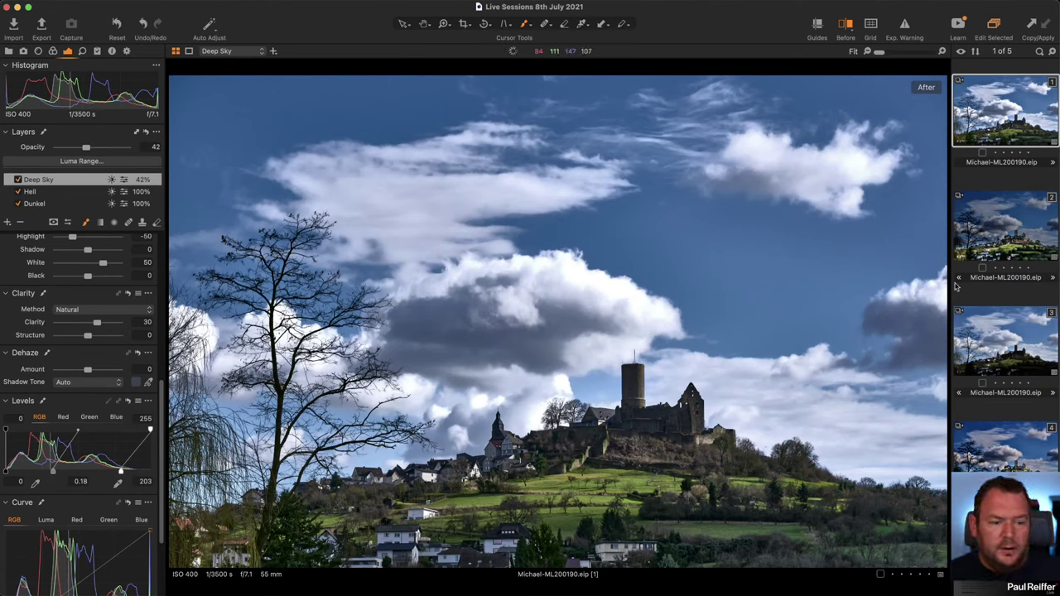
Step: Turn on the exposure warning and tweak Deep Sky's Levels white point and midpoint to reduce cloud clipping
left_click(905, 26)
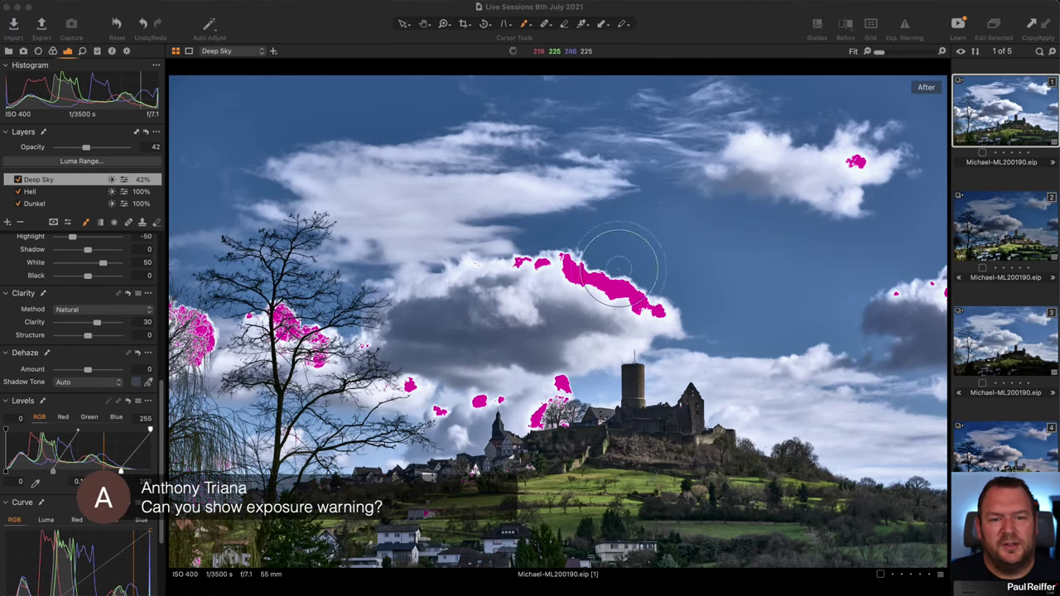
left_click(18, 180)
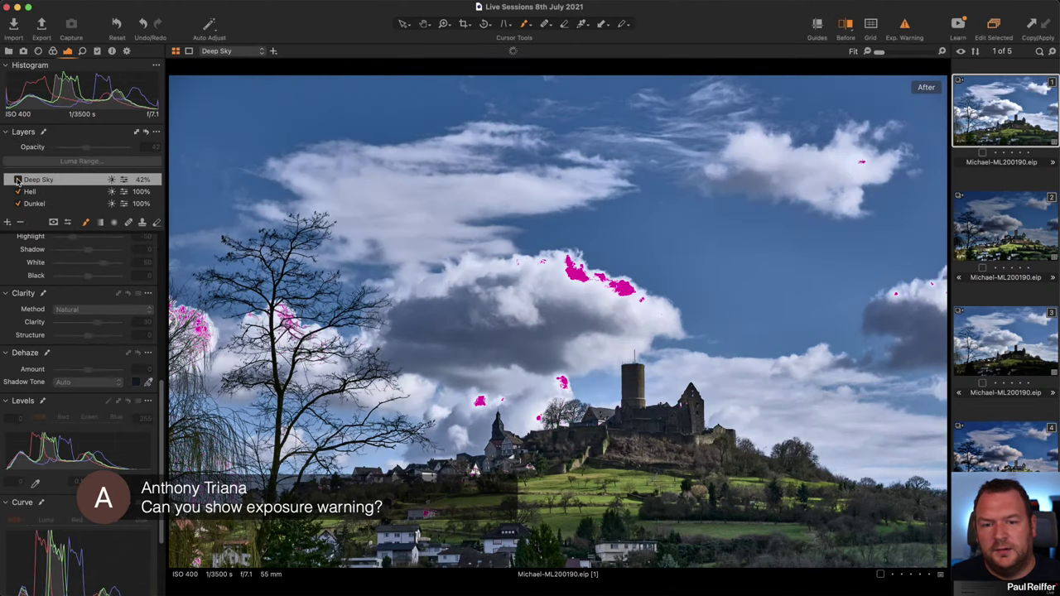
left_click(17, 179)
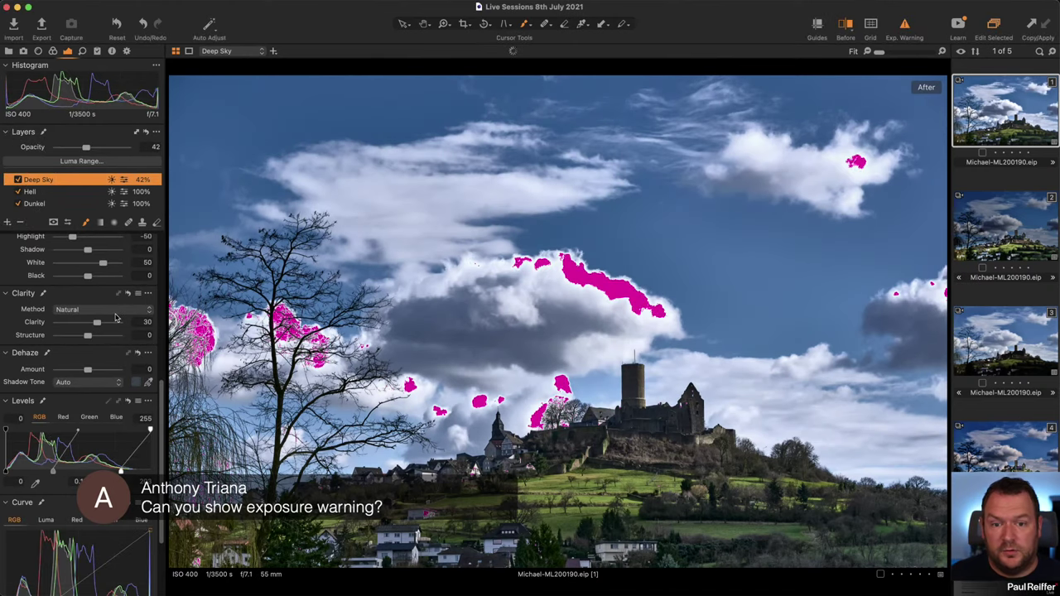
left_click_drag(121, 470, 136, 472)
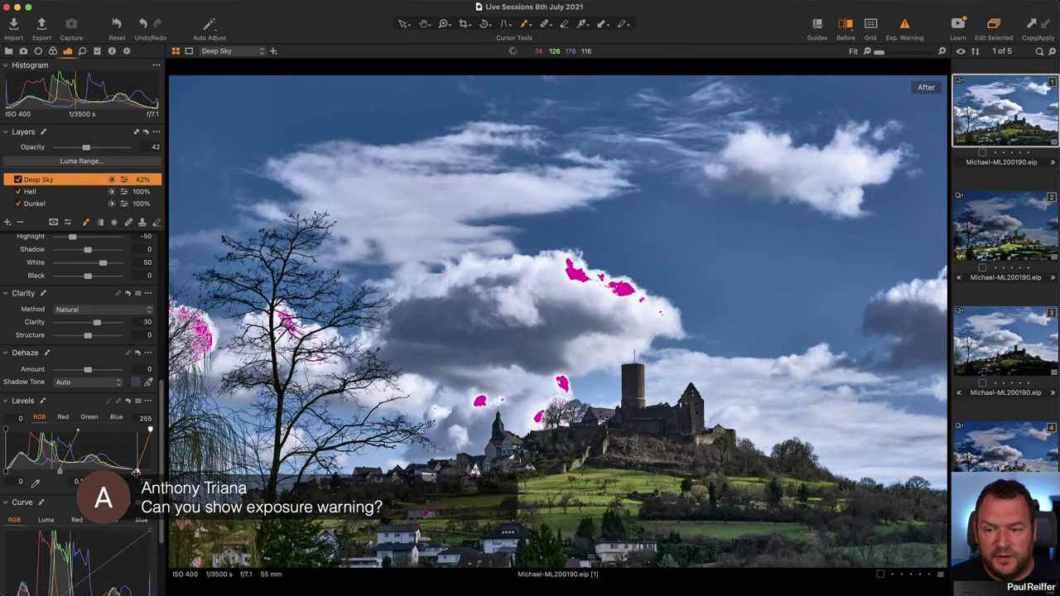
left_click_drag(60, 471, 50, 471)
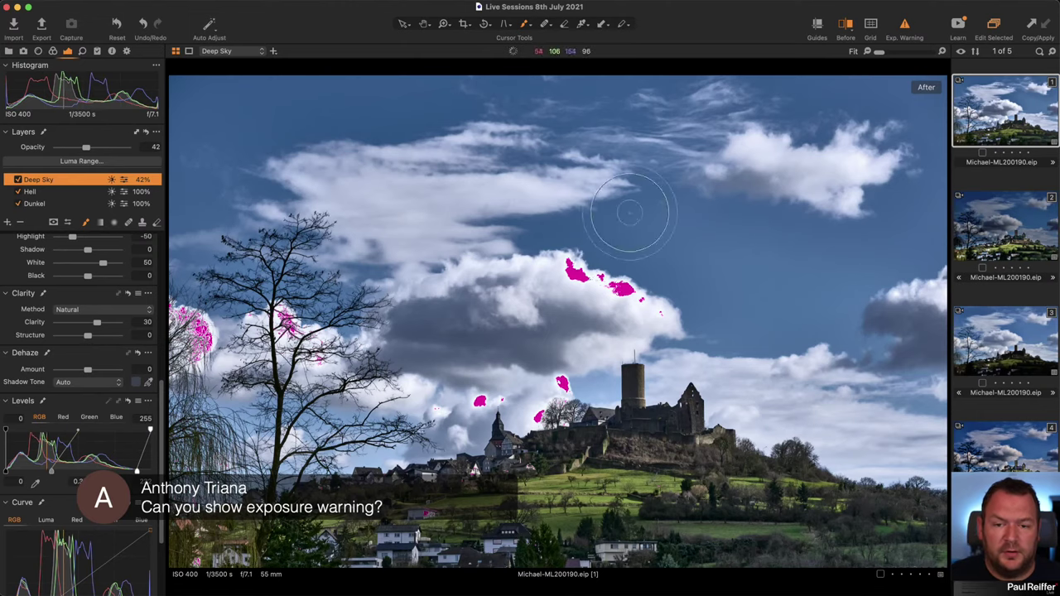
left_click(17, 179)
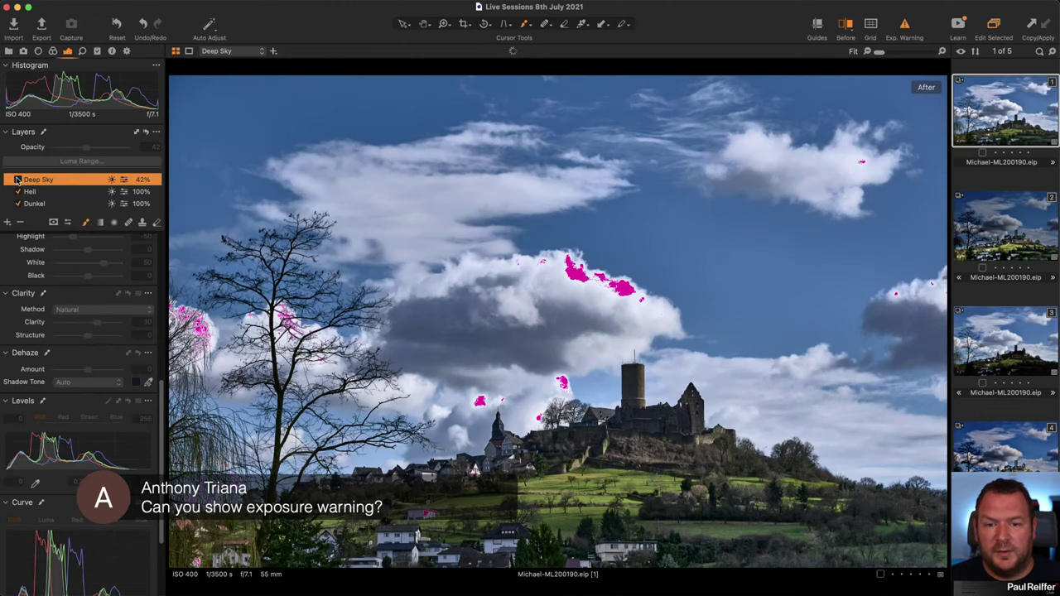
left_click(17, 180)
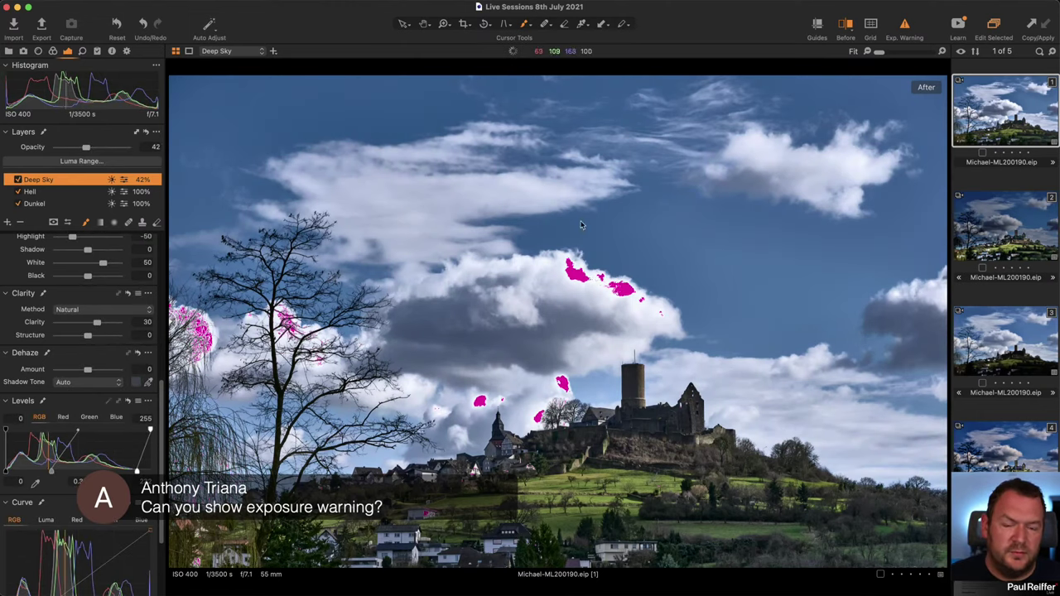
Step: Turn off the exposure warning, disable the Deep Sky layer, and enable the Hell layer
left_click(903, 28)
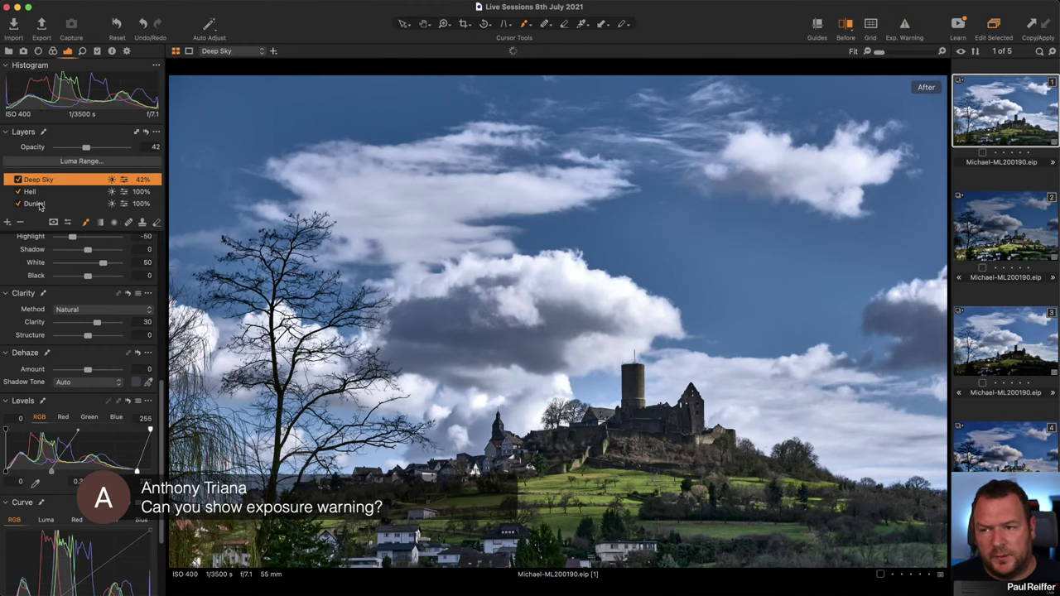
left_click(16, 180)
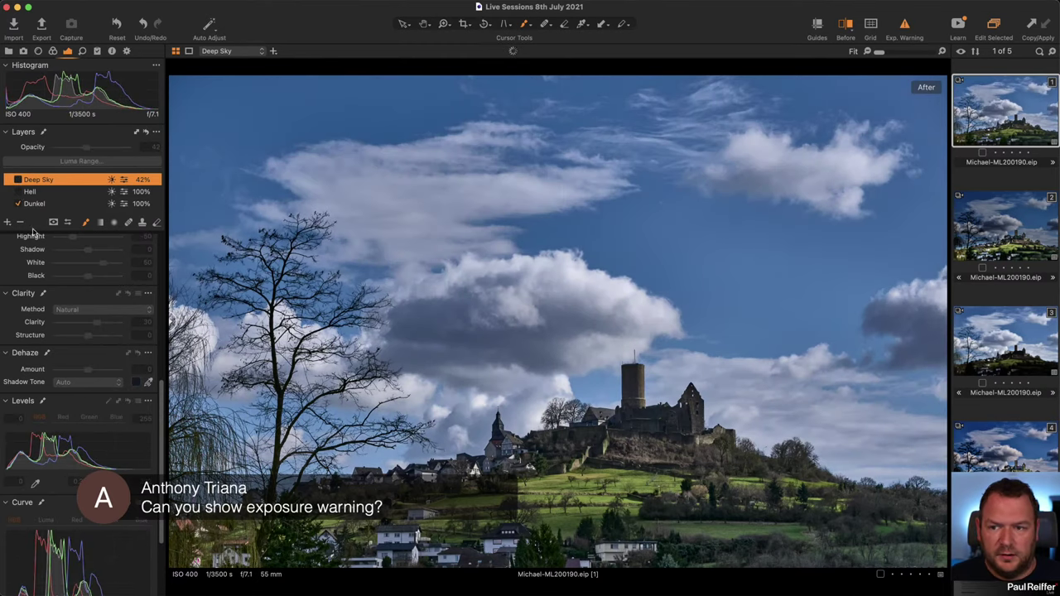
left_click(20, 192)
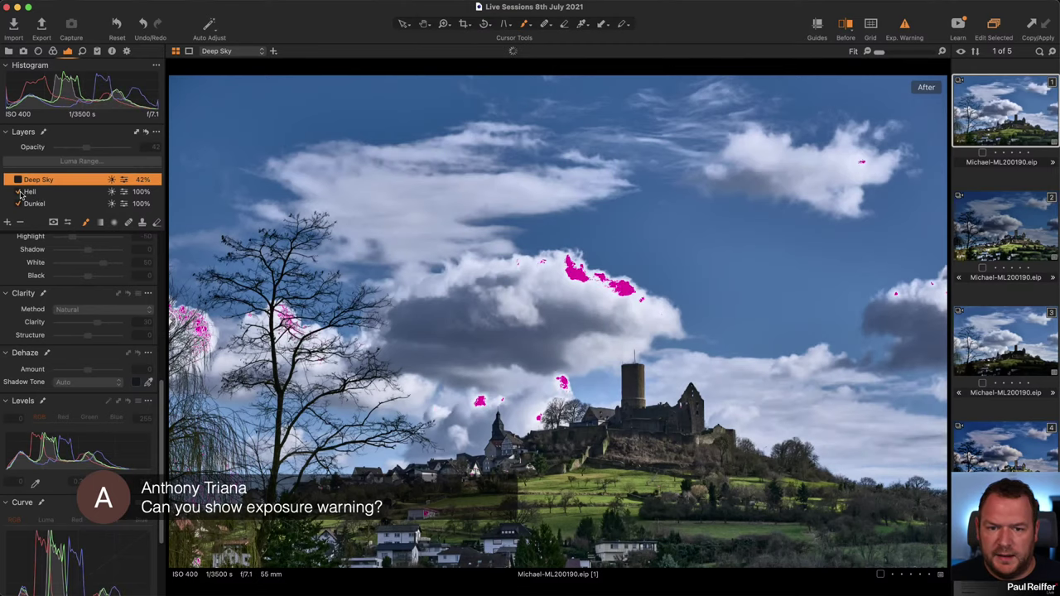
Step: Lower the Hell layer's Exposure to 0.17, re-enable Deep Sky, and check the Hell mask
left_click(30, 194)
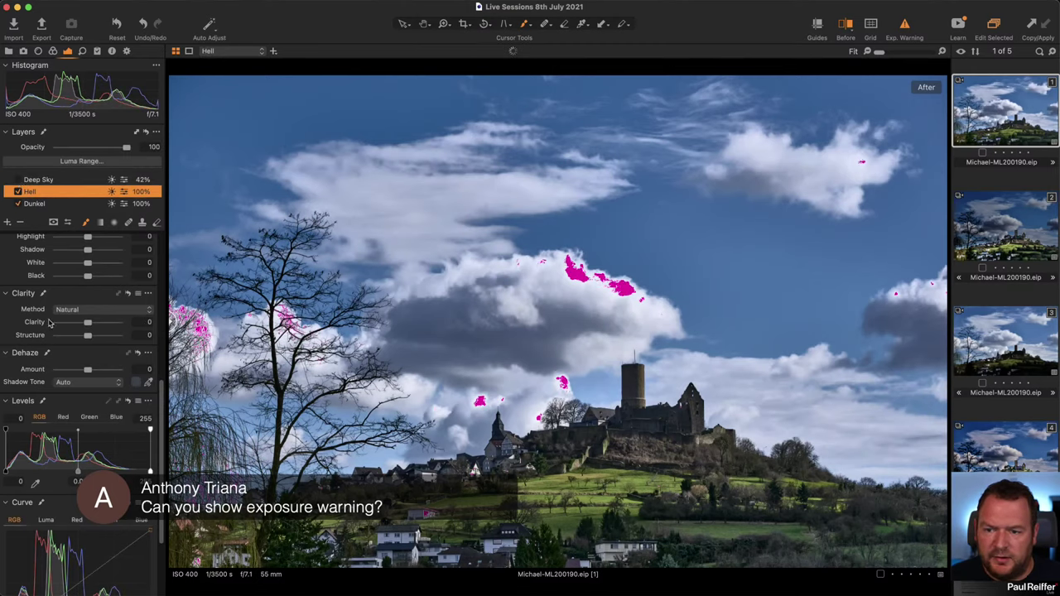
scroll(75, 330, "up", 5)
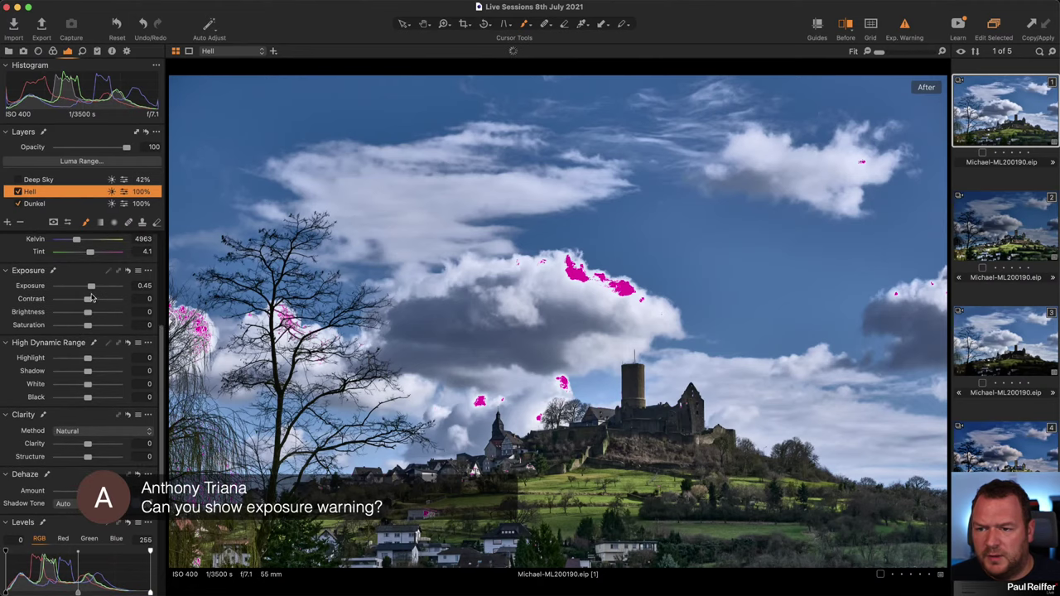
left_click_drag(92, 287, 91, 289)
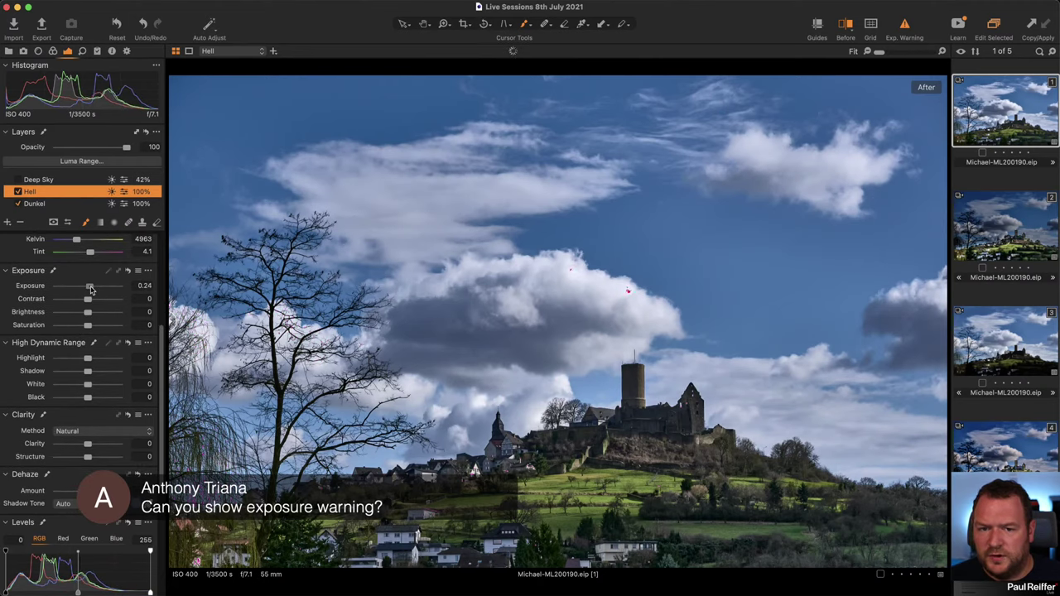
left_click(18, 178)
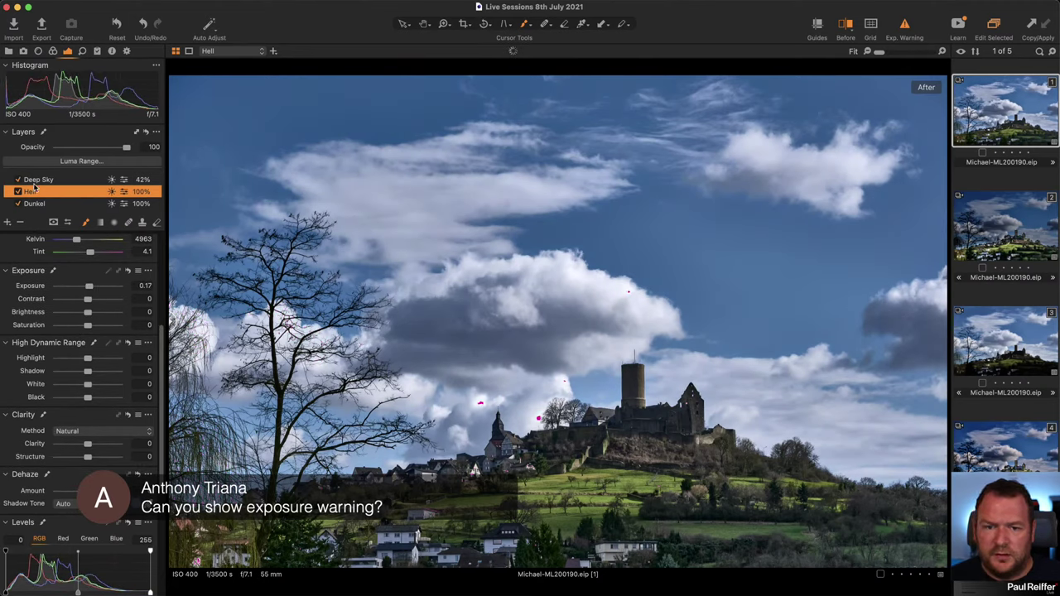
key("m")
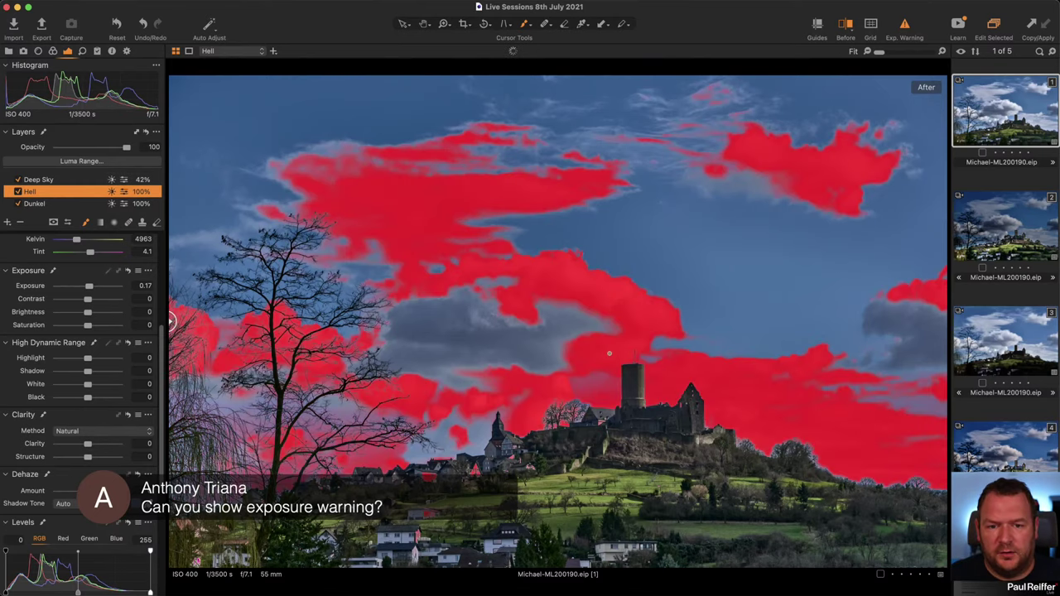
key("m")
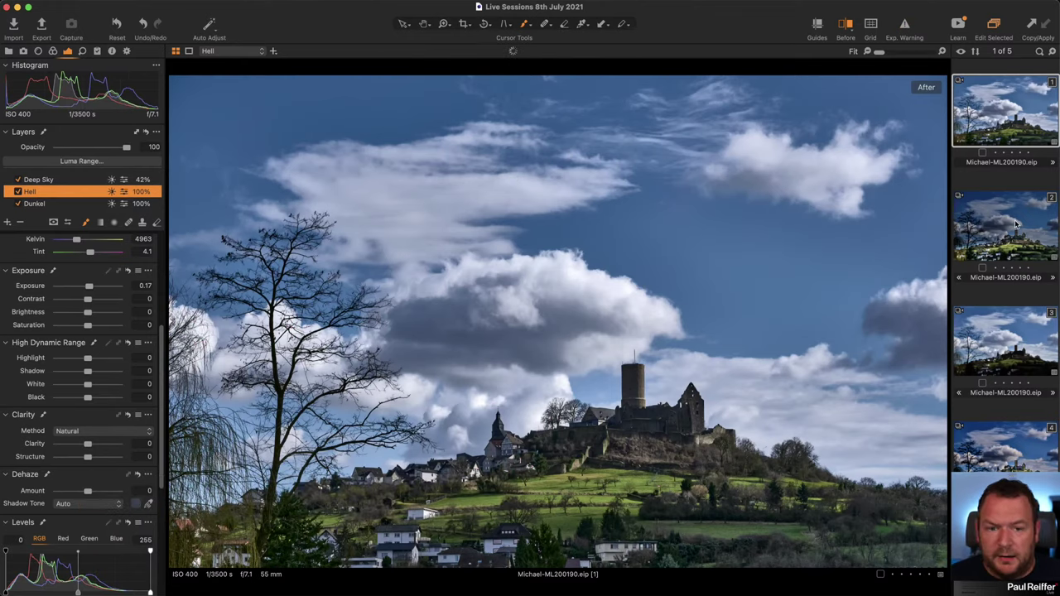
Step: Compare castle variants 1 and 2 side by side, then show variant 2 alone
left_click(991, 234)
left_click(983, 125)
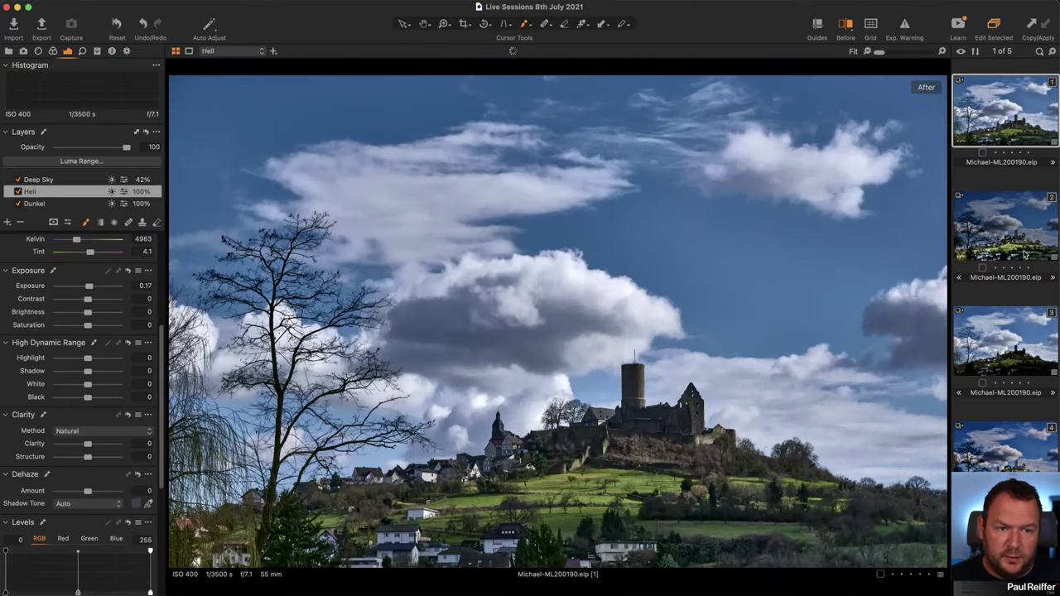
left_click(1010, 202, "shift")
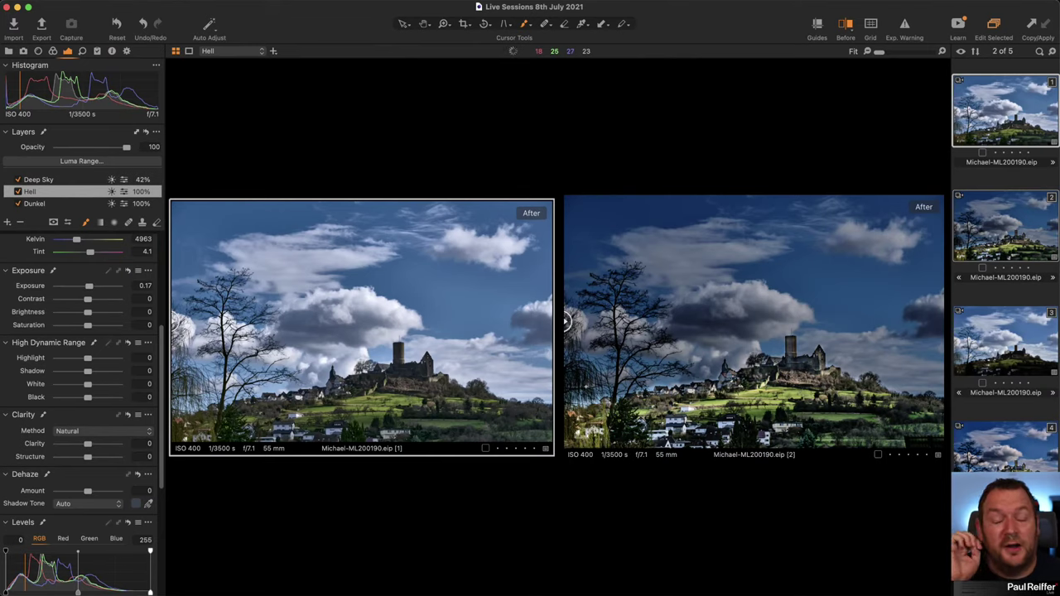
left_click(1019, 179)
left_click(1004, 225)
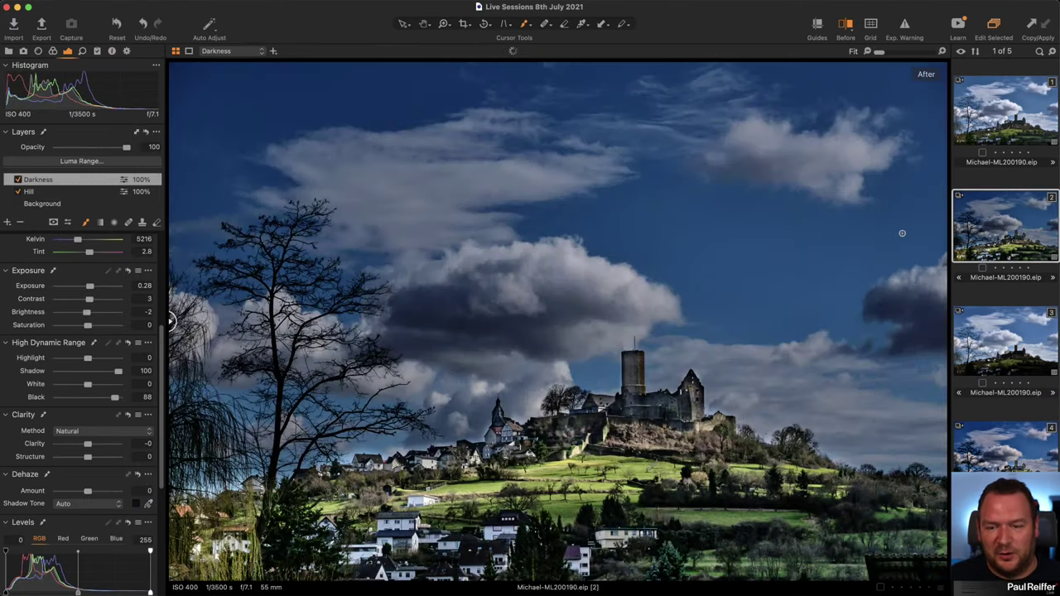
Step: Flip between variants 1 and 2, then open the fourth castle variant
left_click(1015, 116)
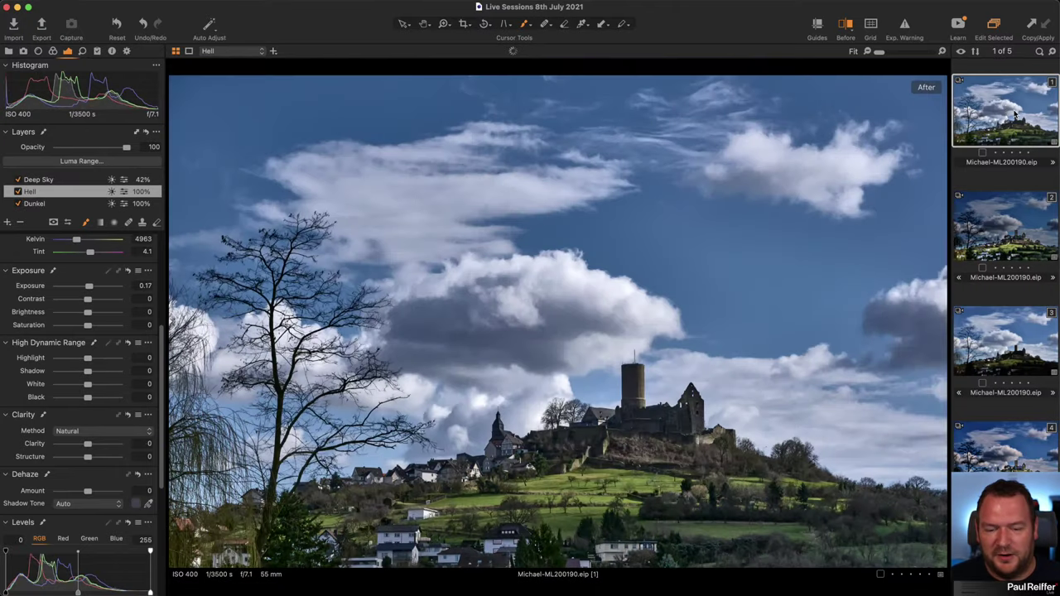
left_click(1002, 239)
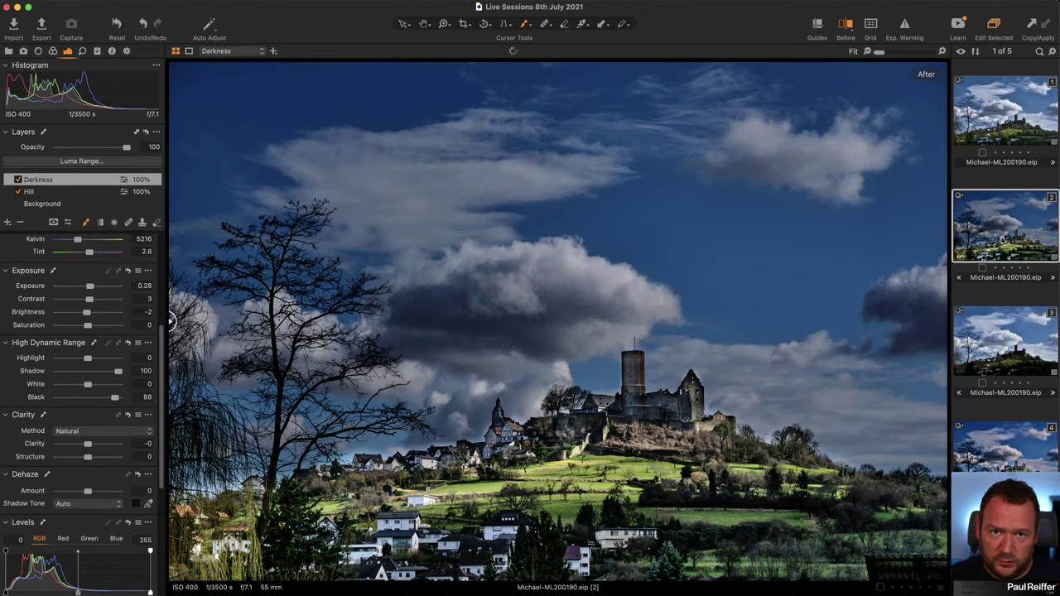
left_click(994, 121)
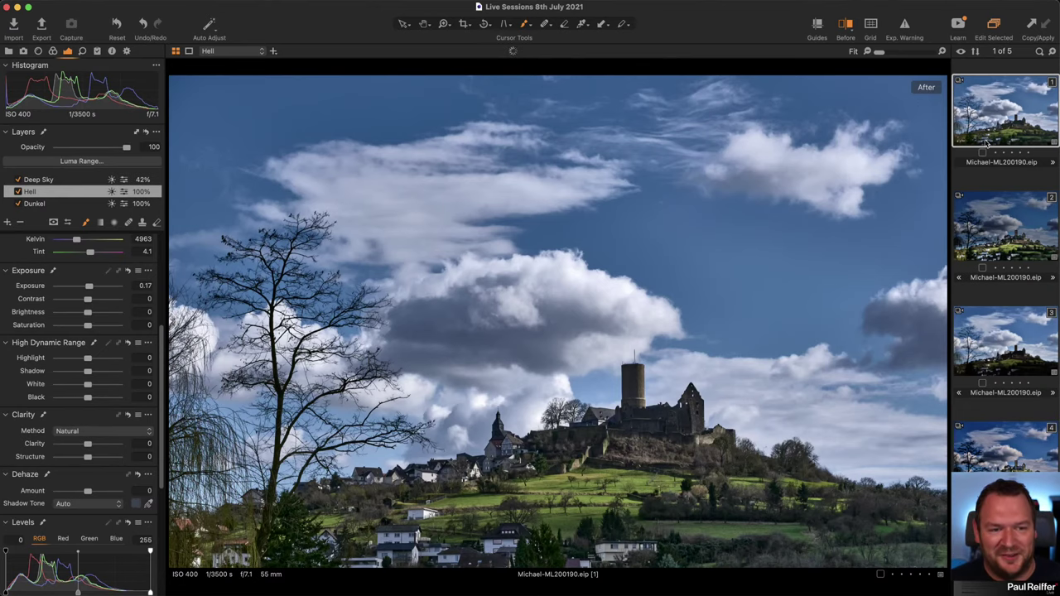
left_click(1004, 462)
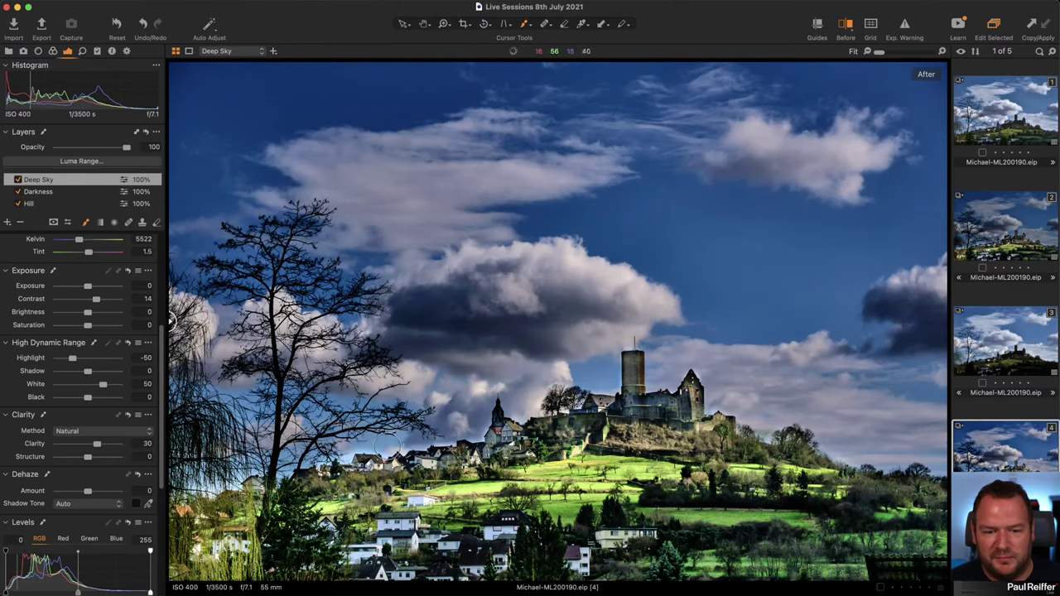
Step: Inspect the fourth variant's Background, Hill and Darkness layer adjustments
scroll(85, 187, "down", 2)
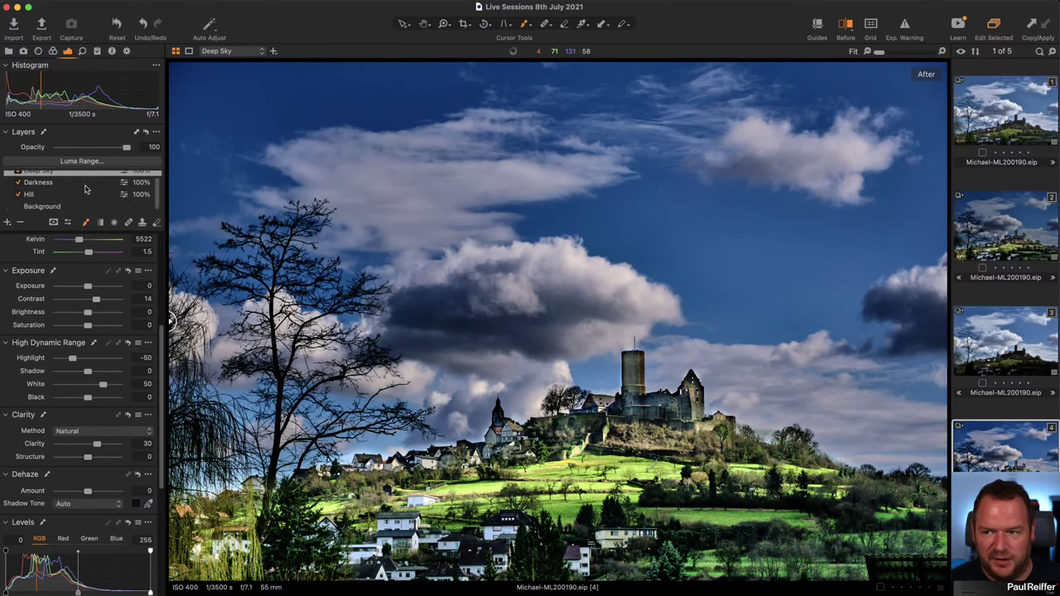
left_click(57, 202)
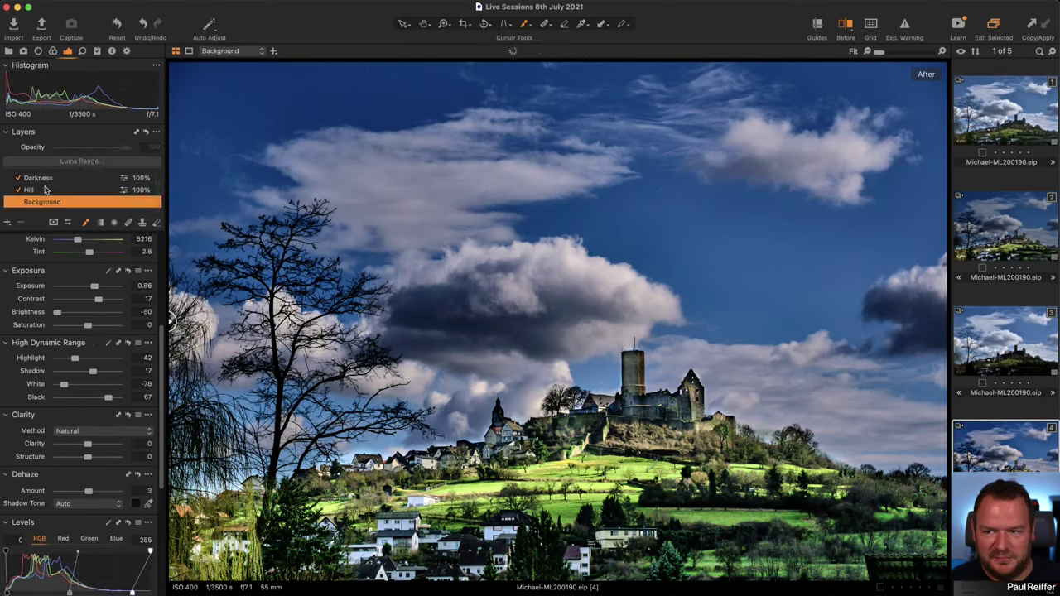
left_click(51, 190)
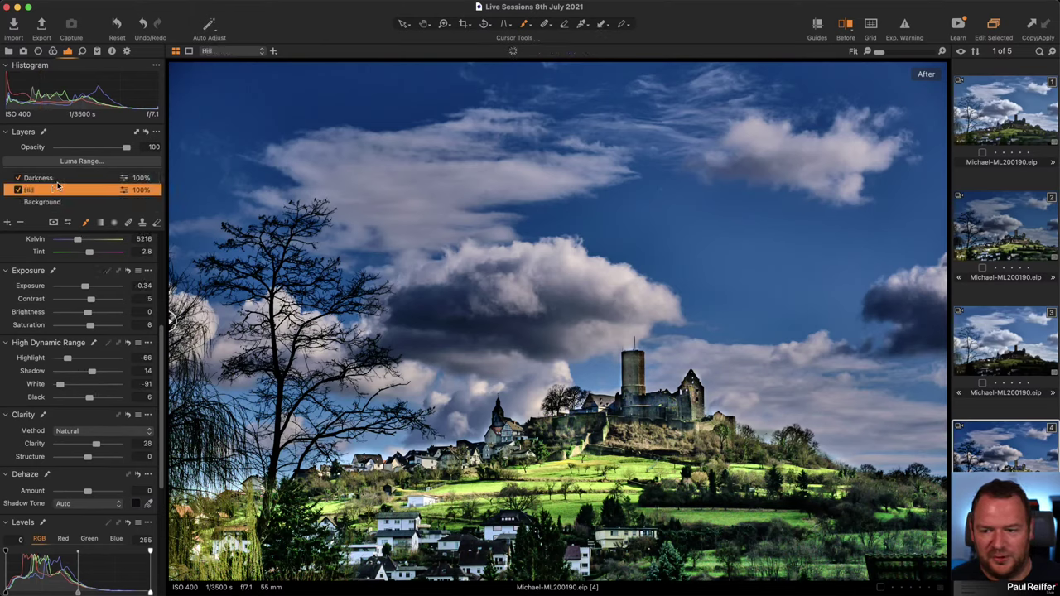
left_click(57, 178)
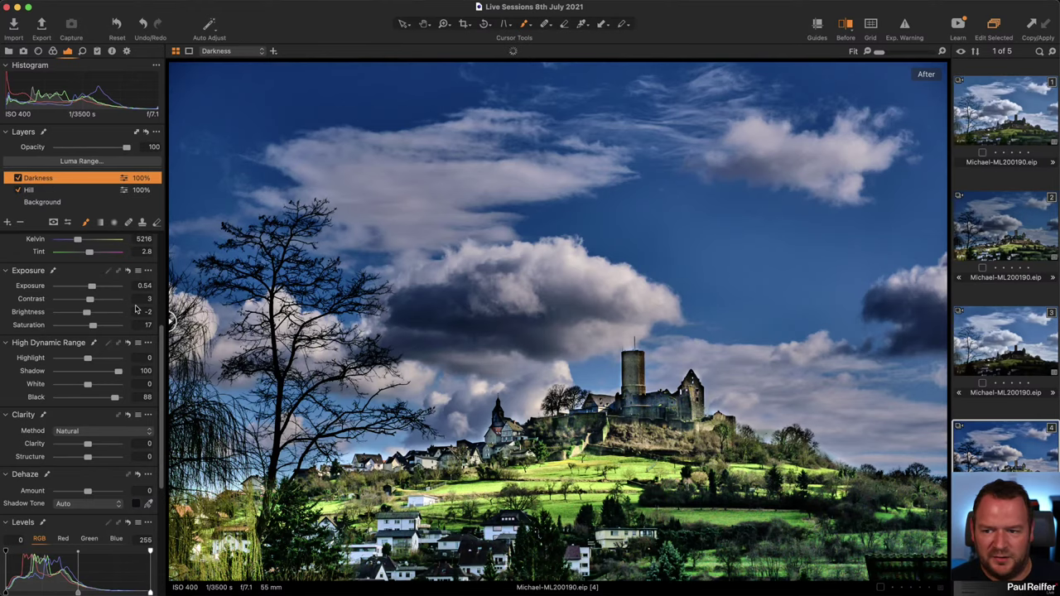
Step: Switch between variant 1 and the darker variant 2, ending on variant 1
left_click(1002, 124)
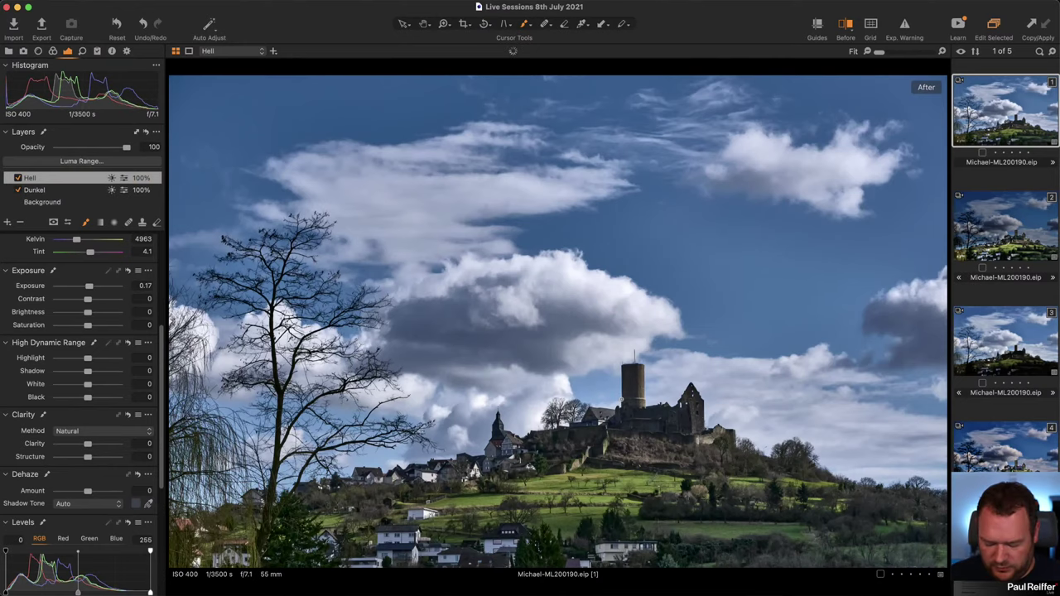
left_click(987, 239)
left_click(999, 99)
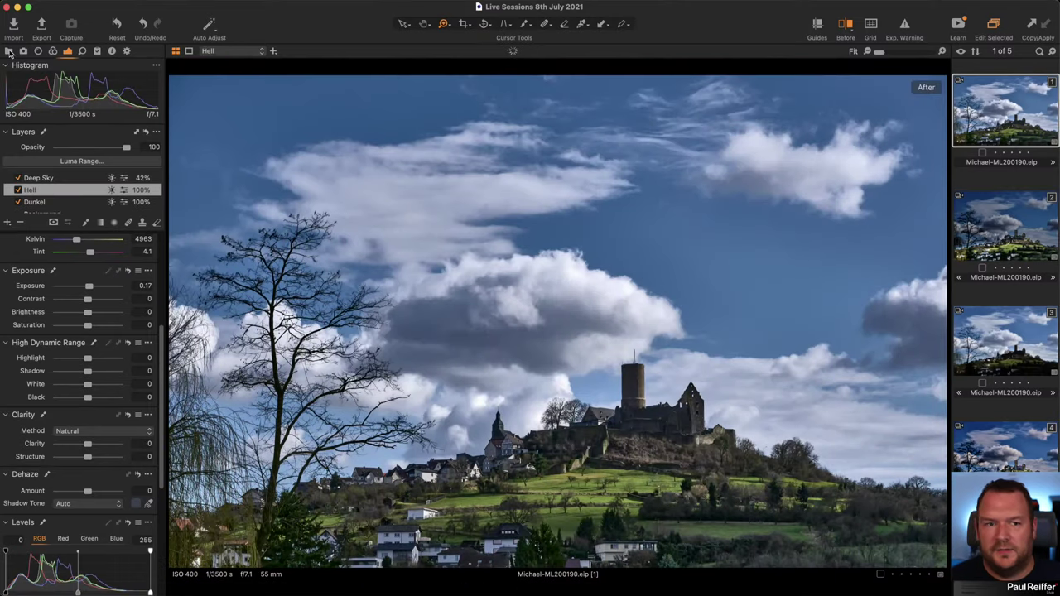
Step: Open the collections library and browse the river landscape and castle collections
left_click(9, 51)
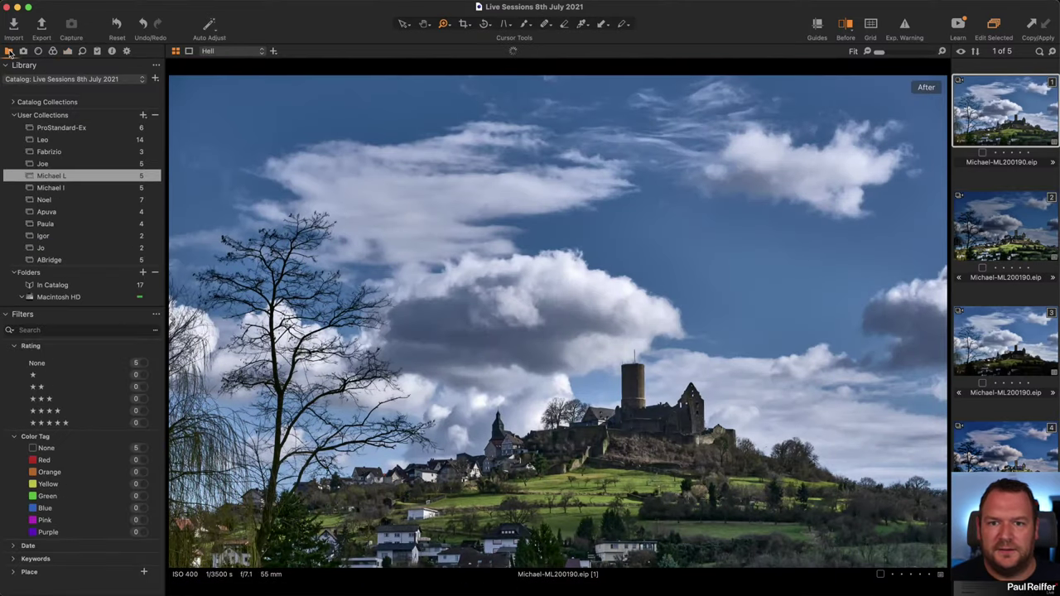
left_click(54, 189)
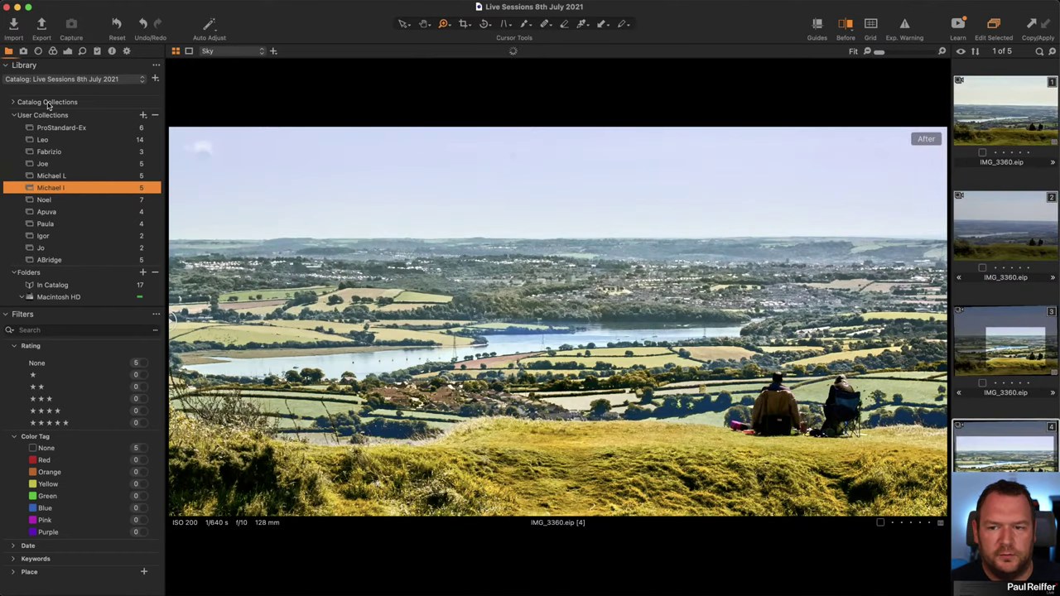
left_click(81, 176)
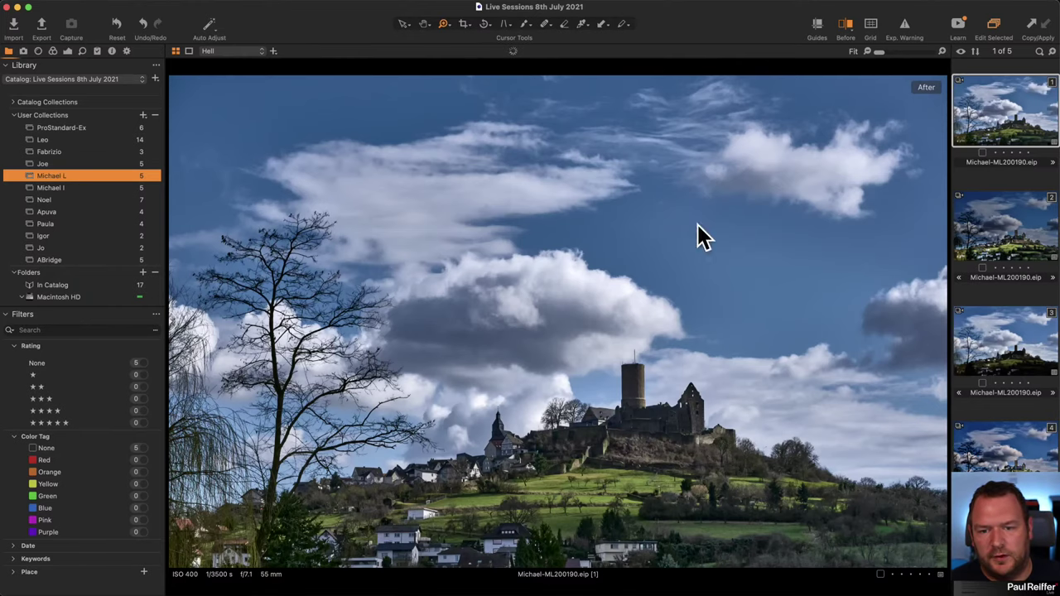
Step: View the frosty tree collection's second and brightened fourth variants, then open the damselfly collection
left_click(55, 165)
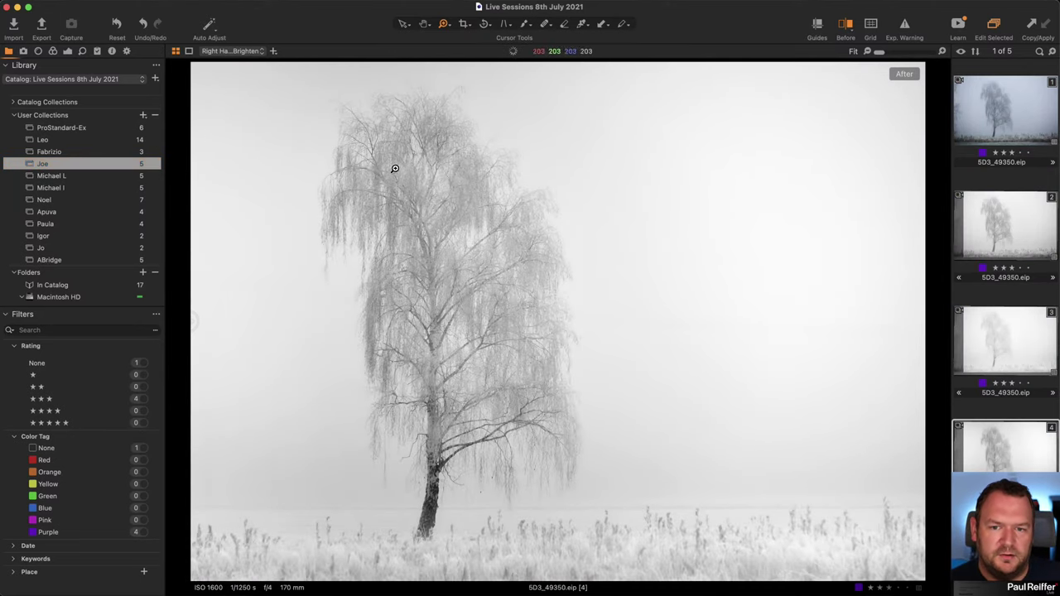
left_click(1027, 231)
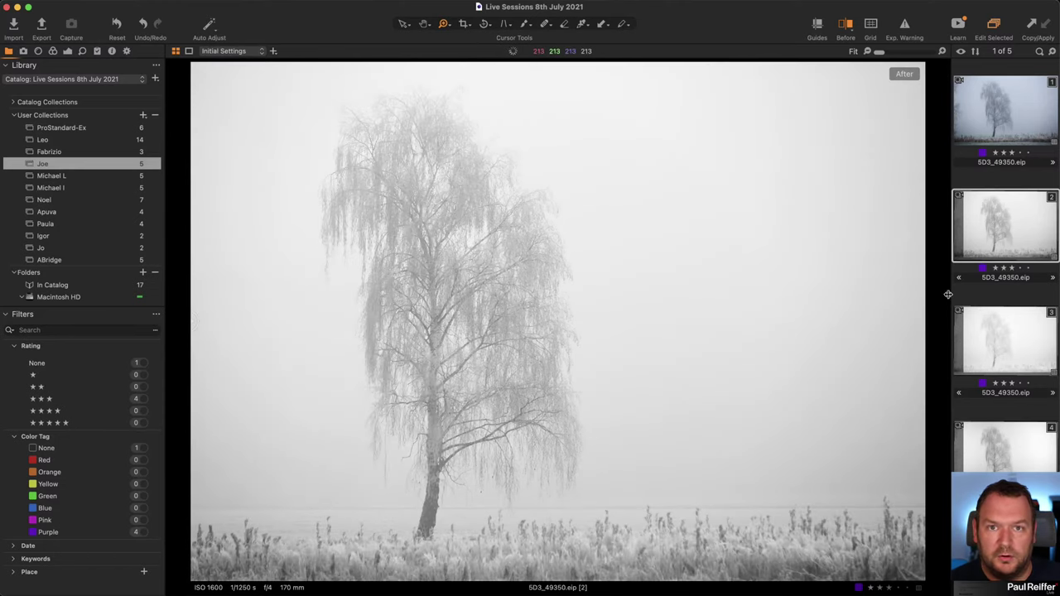
left_click(1008, 447)
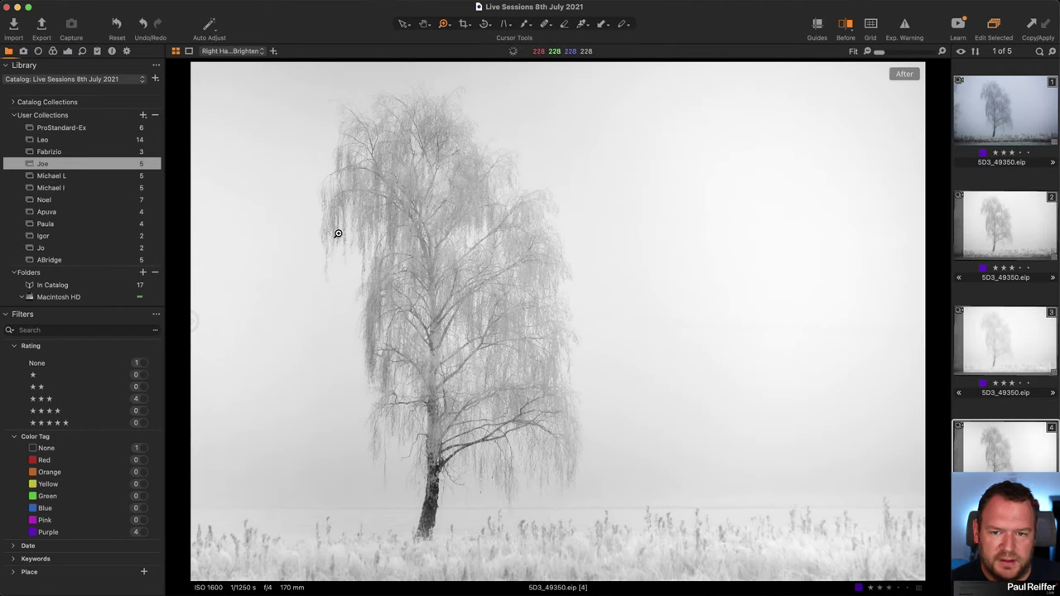
left_click(73, 154)
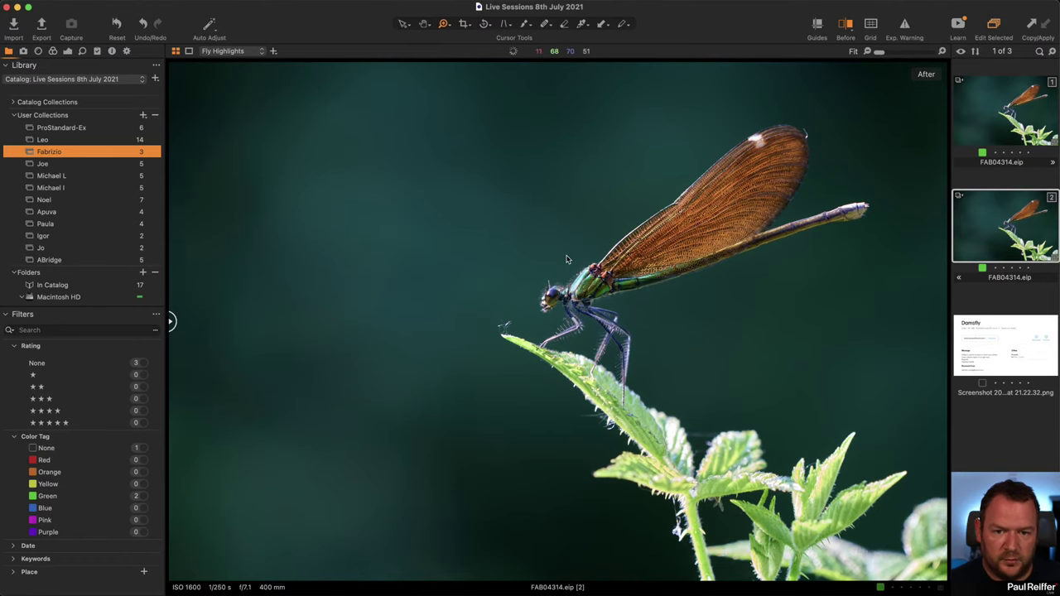
Step: Zoom into the damselfly's head and thorax and show the selected layer's mask
left_click_drag(538, 240, 635, 346)
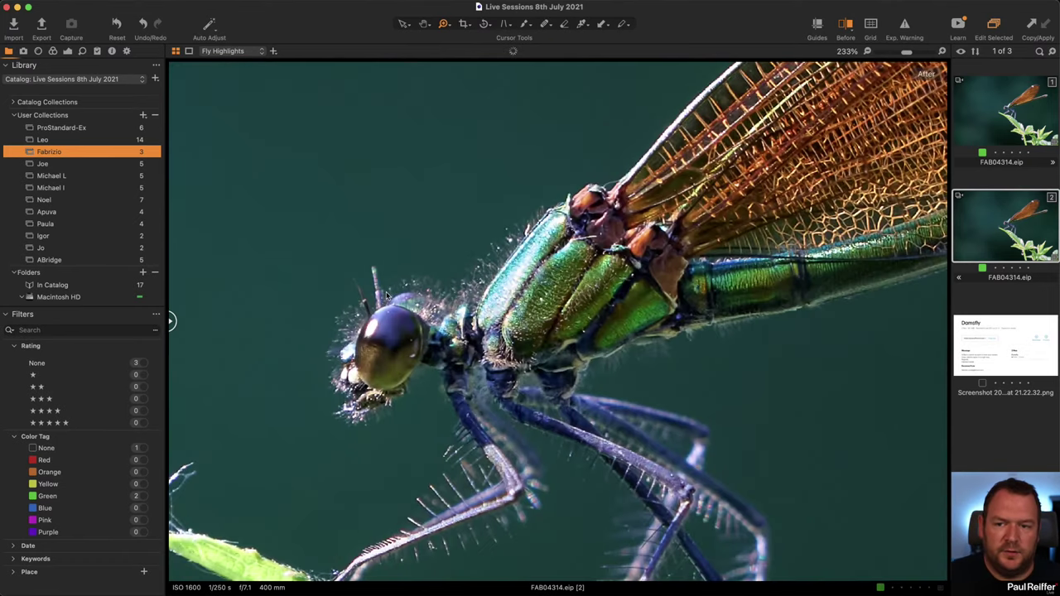
key("super+alt+5")
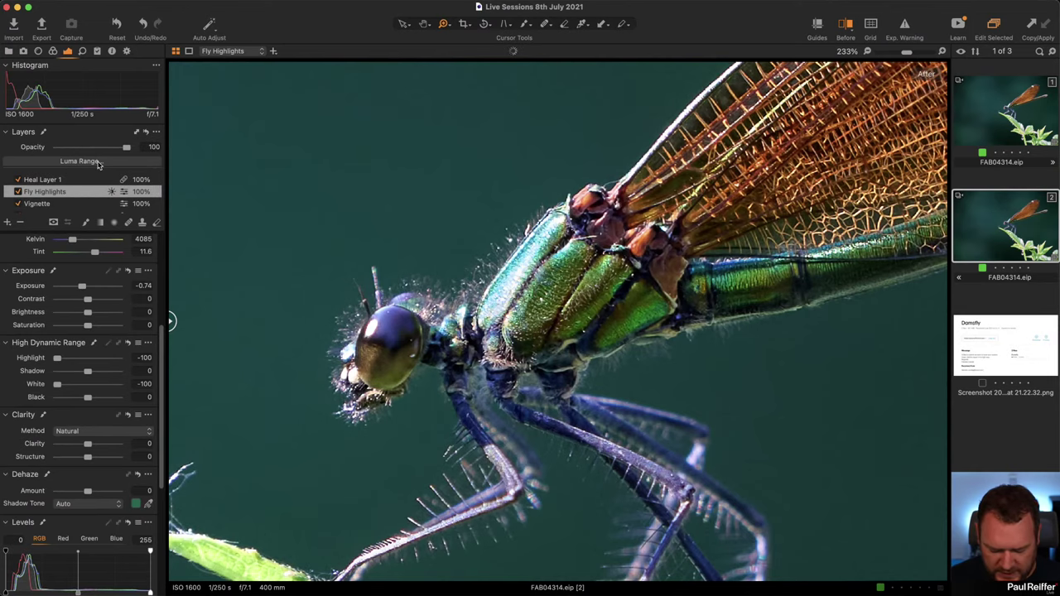
key("alt+m")
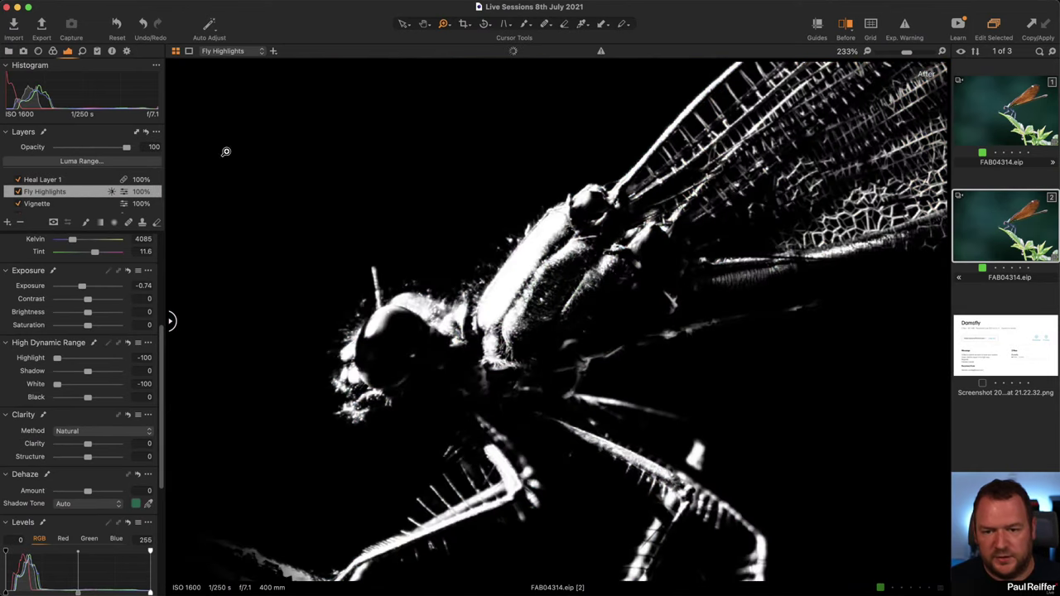
Step: Inspect the Damsfly and Fly Highlights layer masks, then fit the photo and return to the collections
scroll(37, 204, "down", 2)
left_click(48, 199)
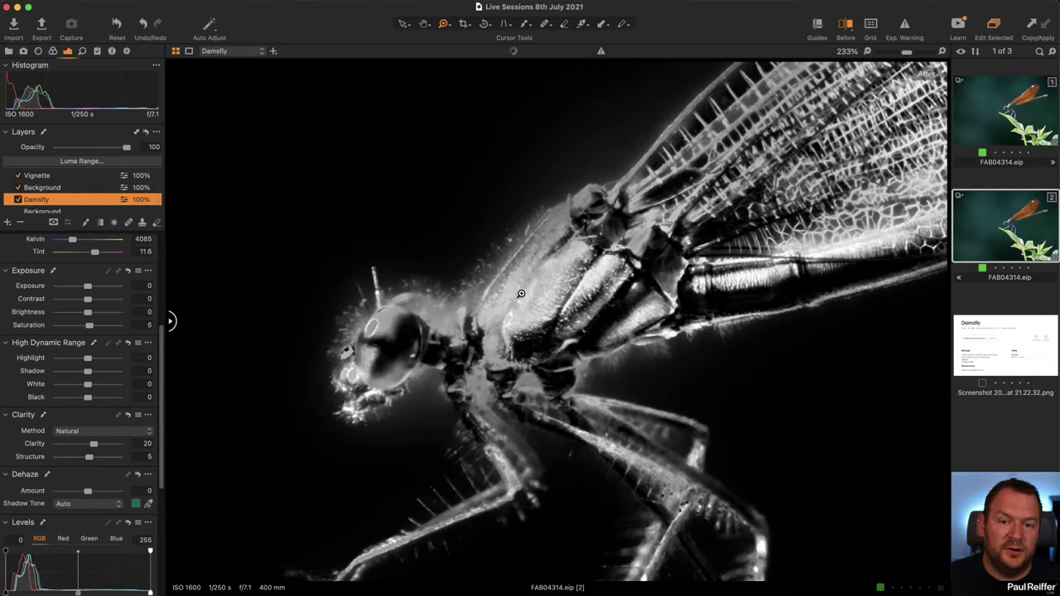
scroll(62, 183, "up", 1)
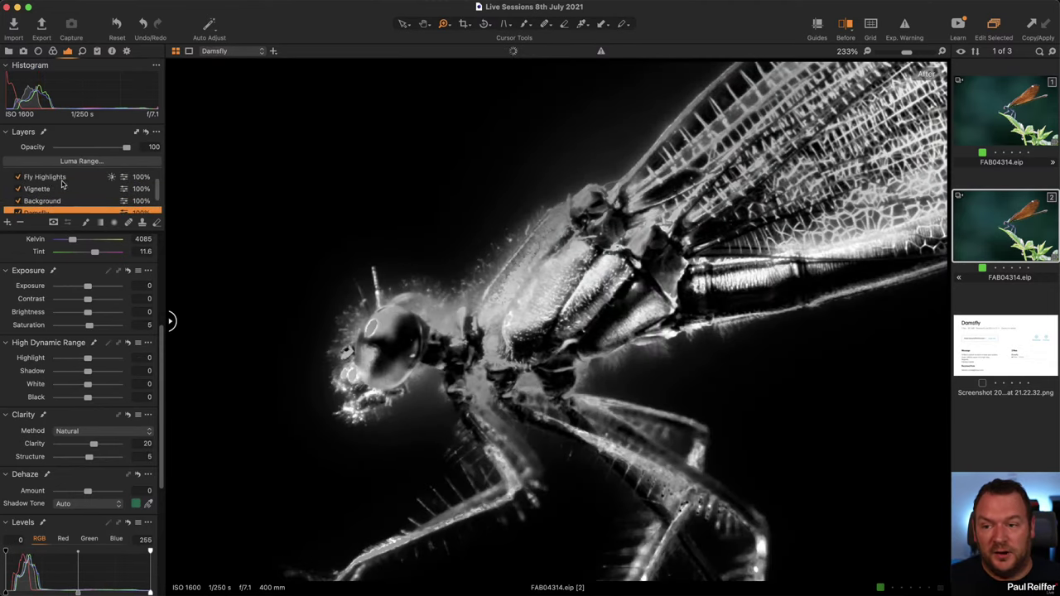
left_click(59, 178)
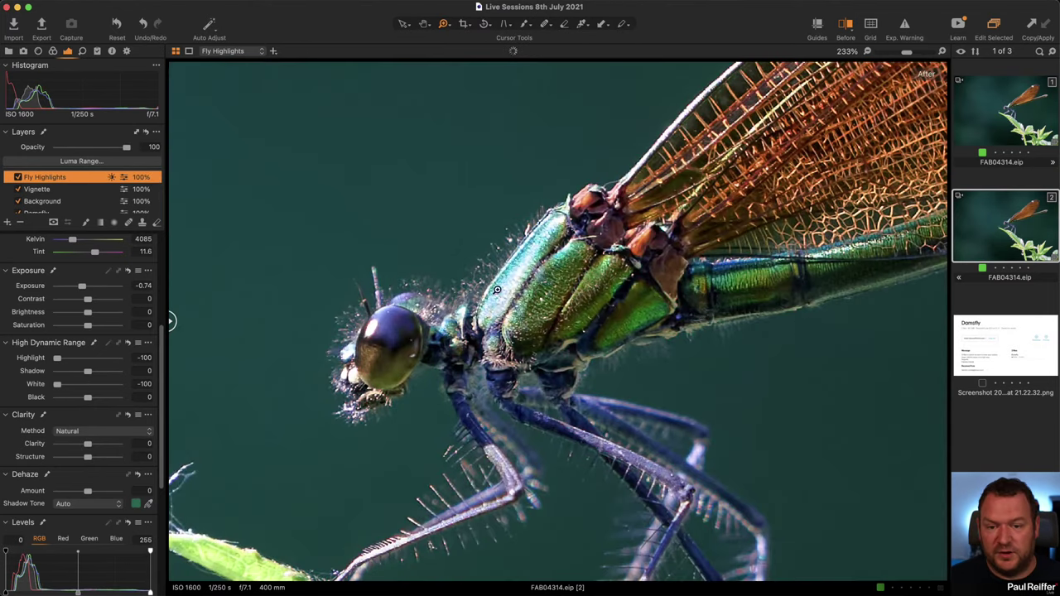
key("super+0")
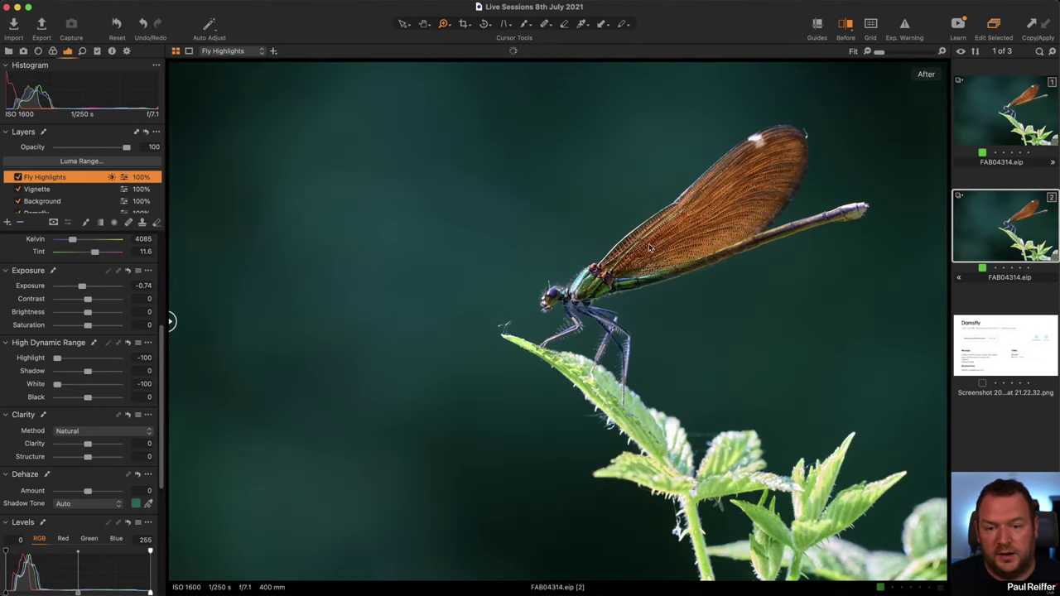
left_click(8, 51)
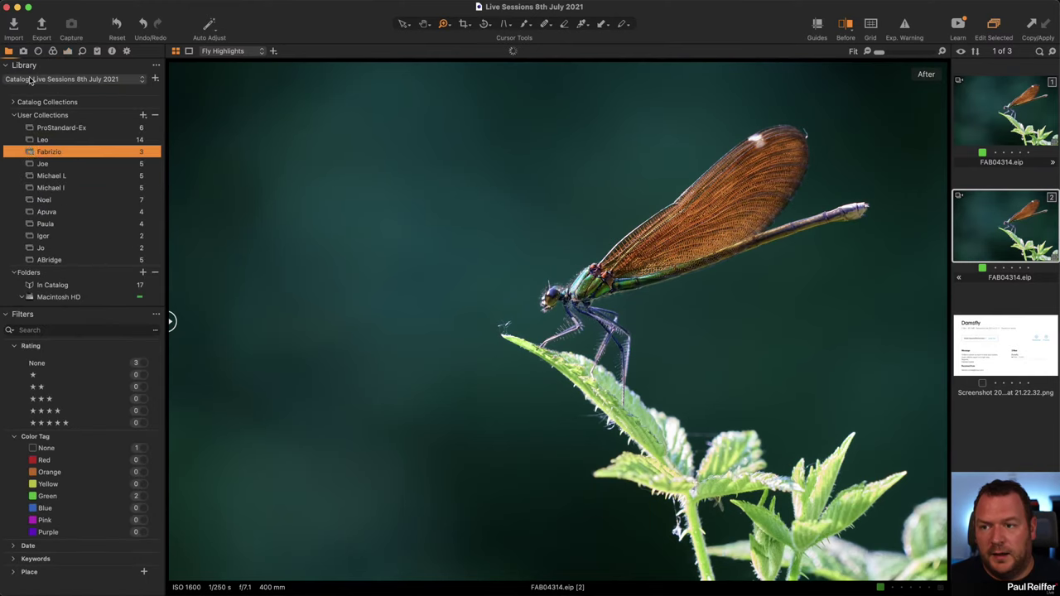
Step: View the fourth and fifth Malta sunset variants, then switch to the ProStandard-Ex collection
left_click(53, 141)
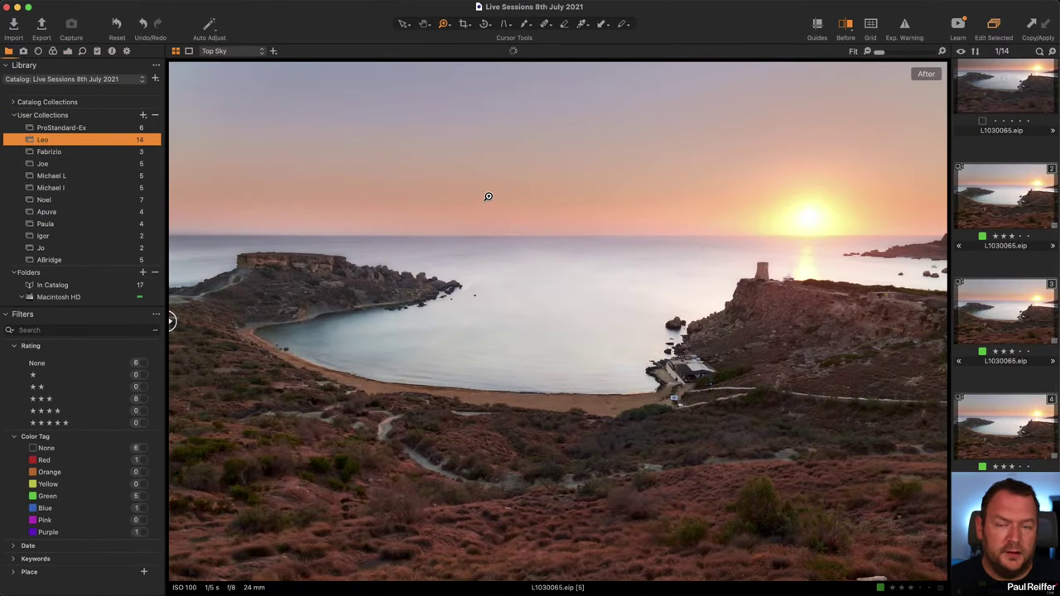
left_click(1013, 416)
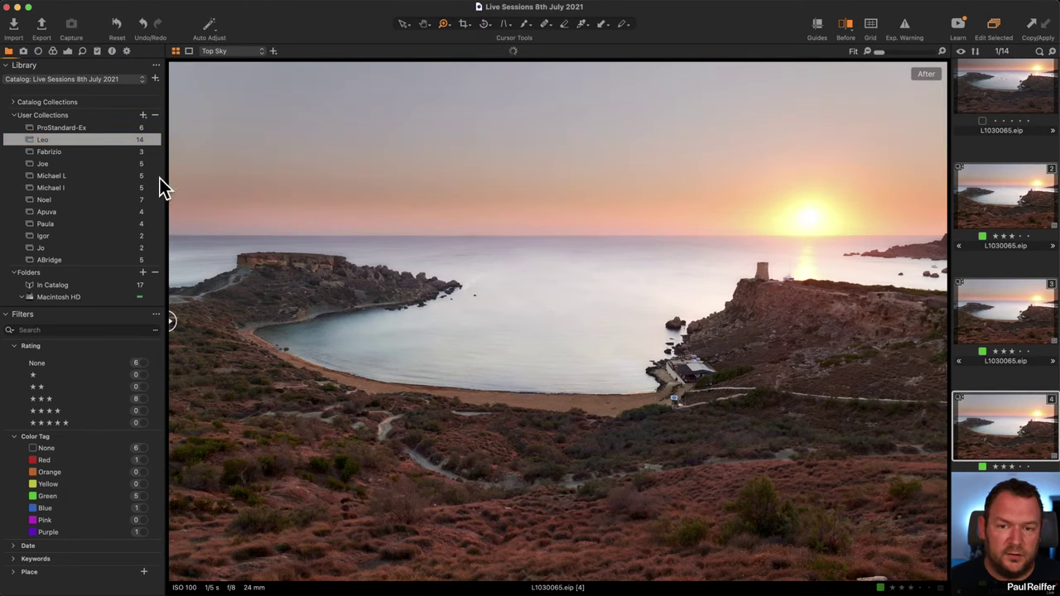
key("Right")
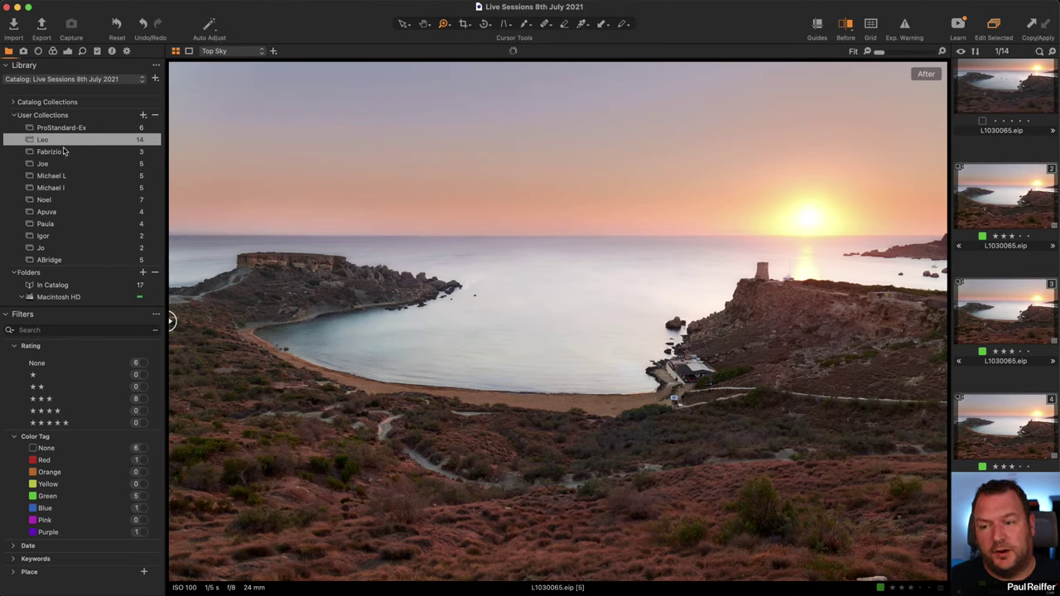
left_click(81, 129)
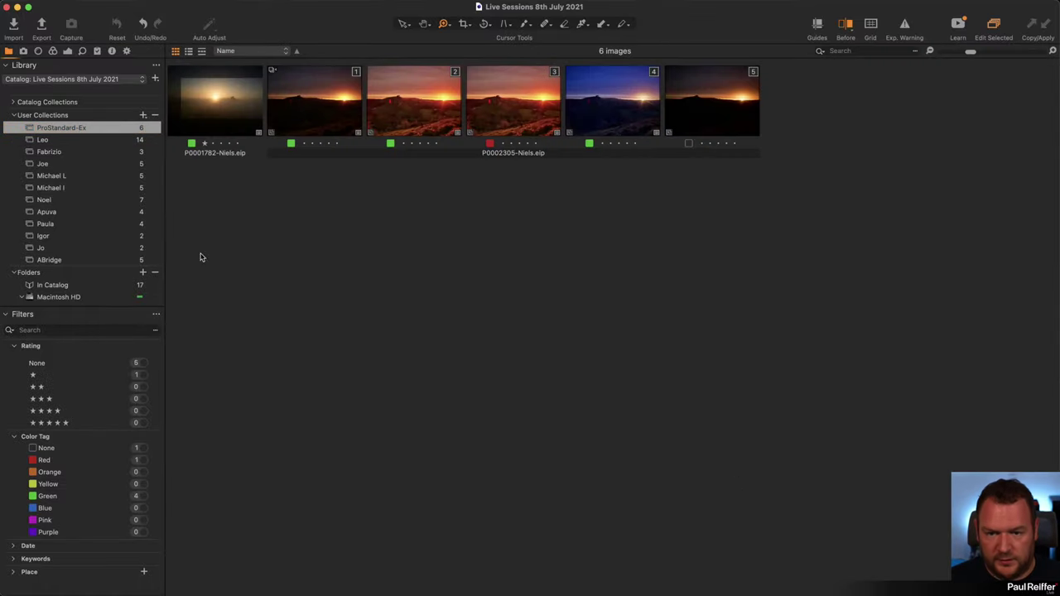
Step: Bring up the third sunset image's context menu and dismiss it without choosing anything
right_click(519, 106)
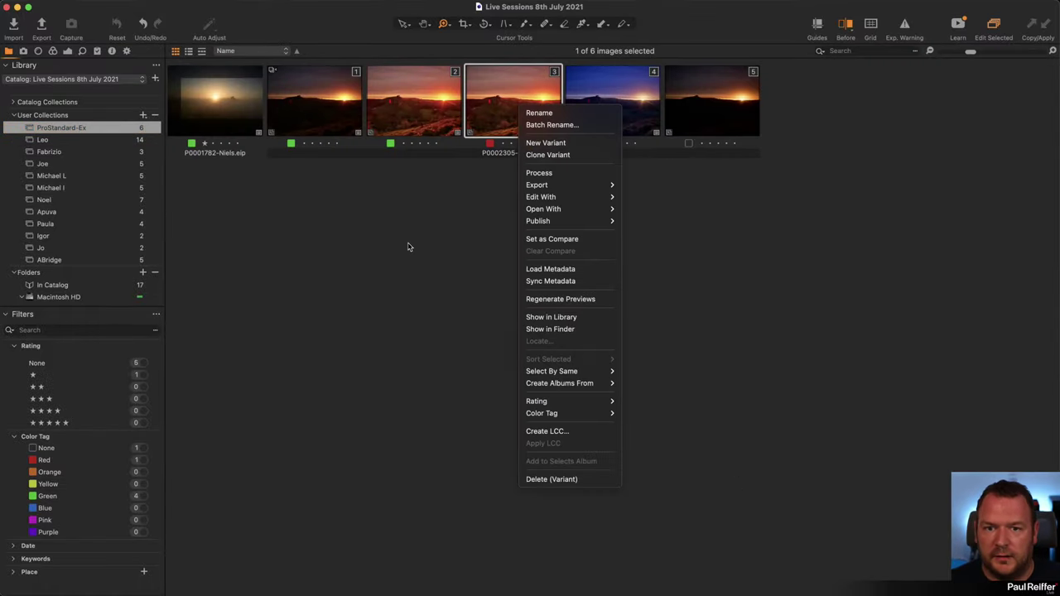
left_click(440, 227)
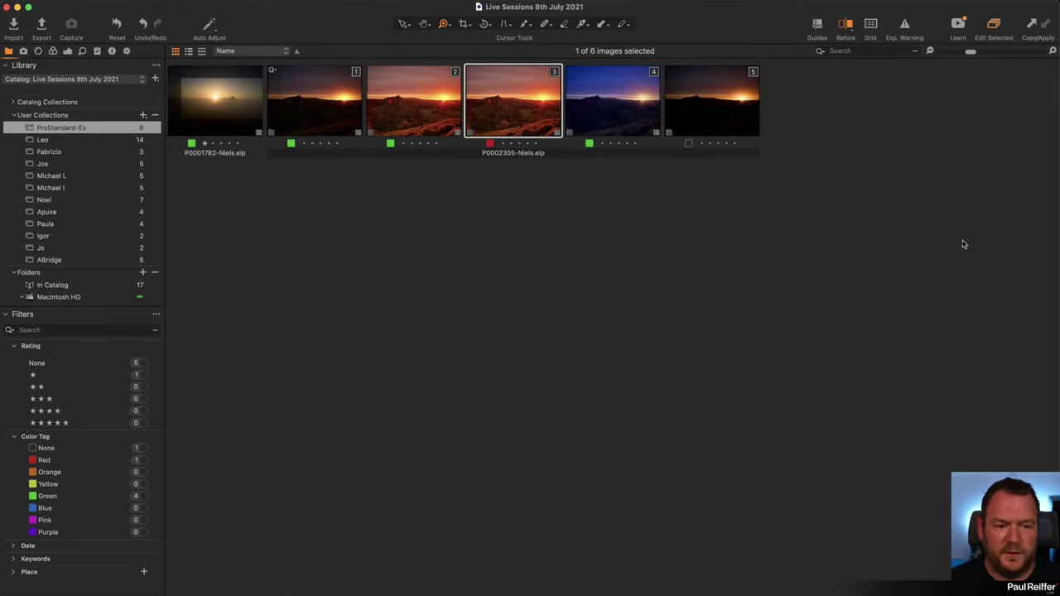